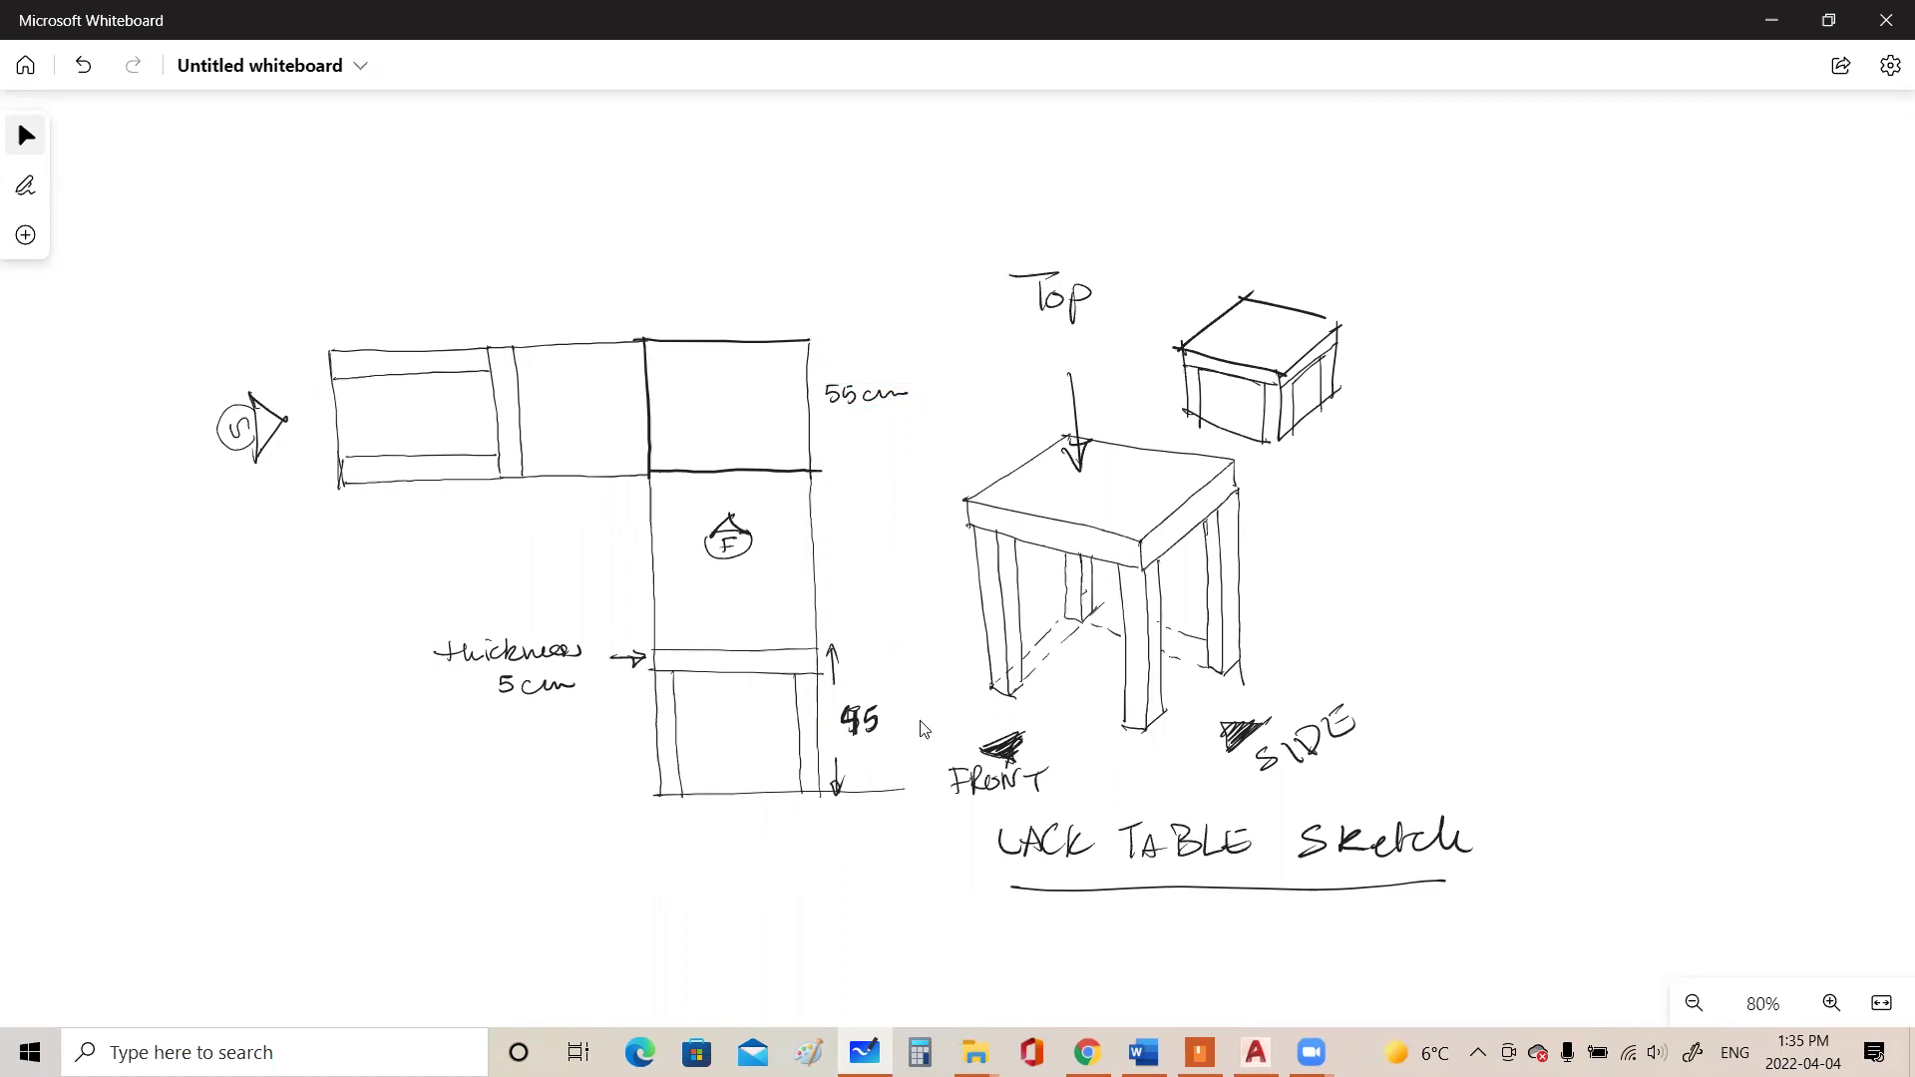
# Complete the front view's 45 height note with "cm" and circle the 55cm dimension beside the top view
pyautogui.moveTo(910, 716); pyautogui.dragTo(894, 727)
pyautogui.moveTo(920, 726); pyautogui.dragTo(937, 716)
pyautogui.moveTo(935, 376)
pyautogui.mouseDown()
pyautogui.moveTo(834, 354)
pyautogui.moveTo(942, 427)
pyautogui.moveTo(955, 393)
pyautogui.mouseUp()
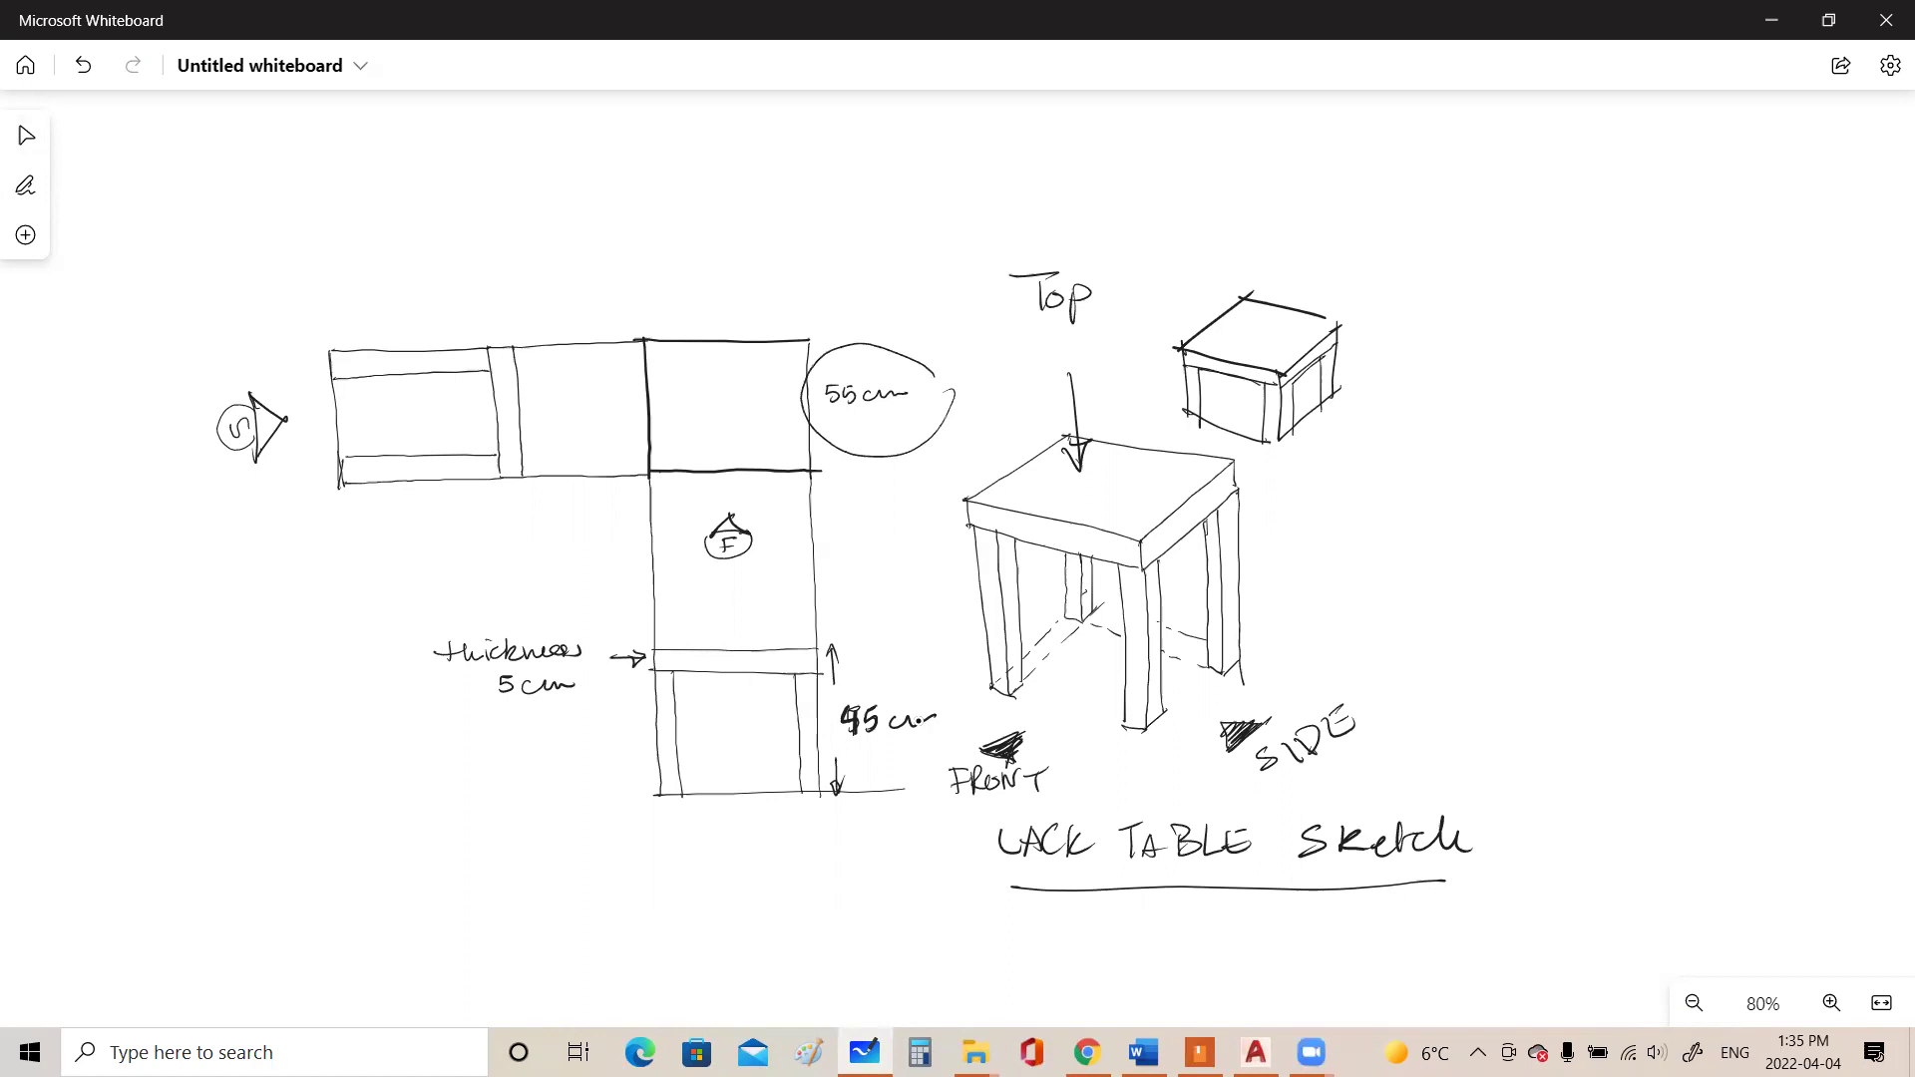
# Sketch a 3D box in the empty space beside the small table sketch, with dashed hidden edges
pyautogui.moveTo(1541, 272)
pyautogui.mouseDown()
pyautogui.moveTo(1440, 337)
pyautogui.moveTo(1664, 288)
pyautogui.mouseUp()
pyautogui.moveTo(1440, 336); pyautogui.dragTo(1604, 362)
pyautogui.moveTo(1691, 298); pyautogui.dragTo(1606, 363)
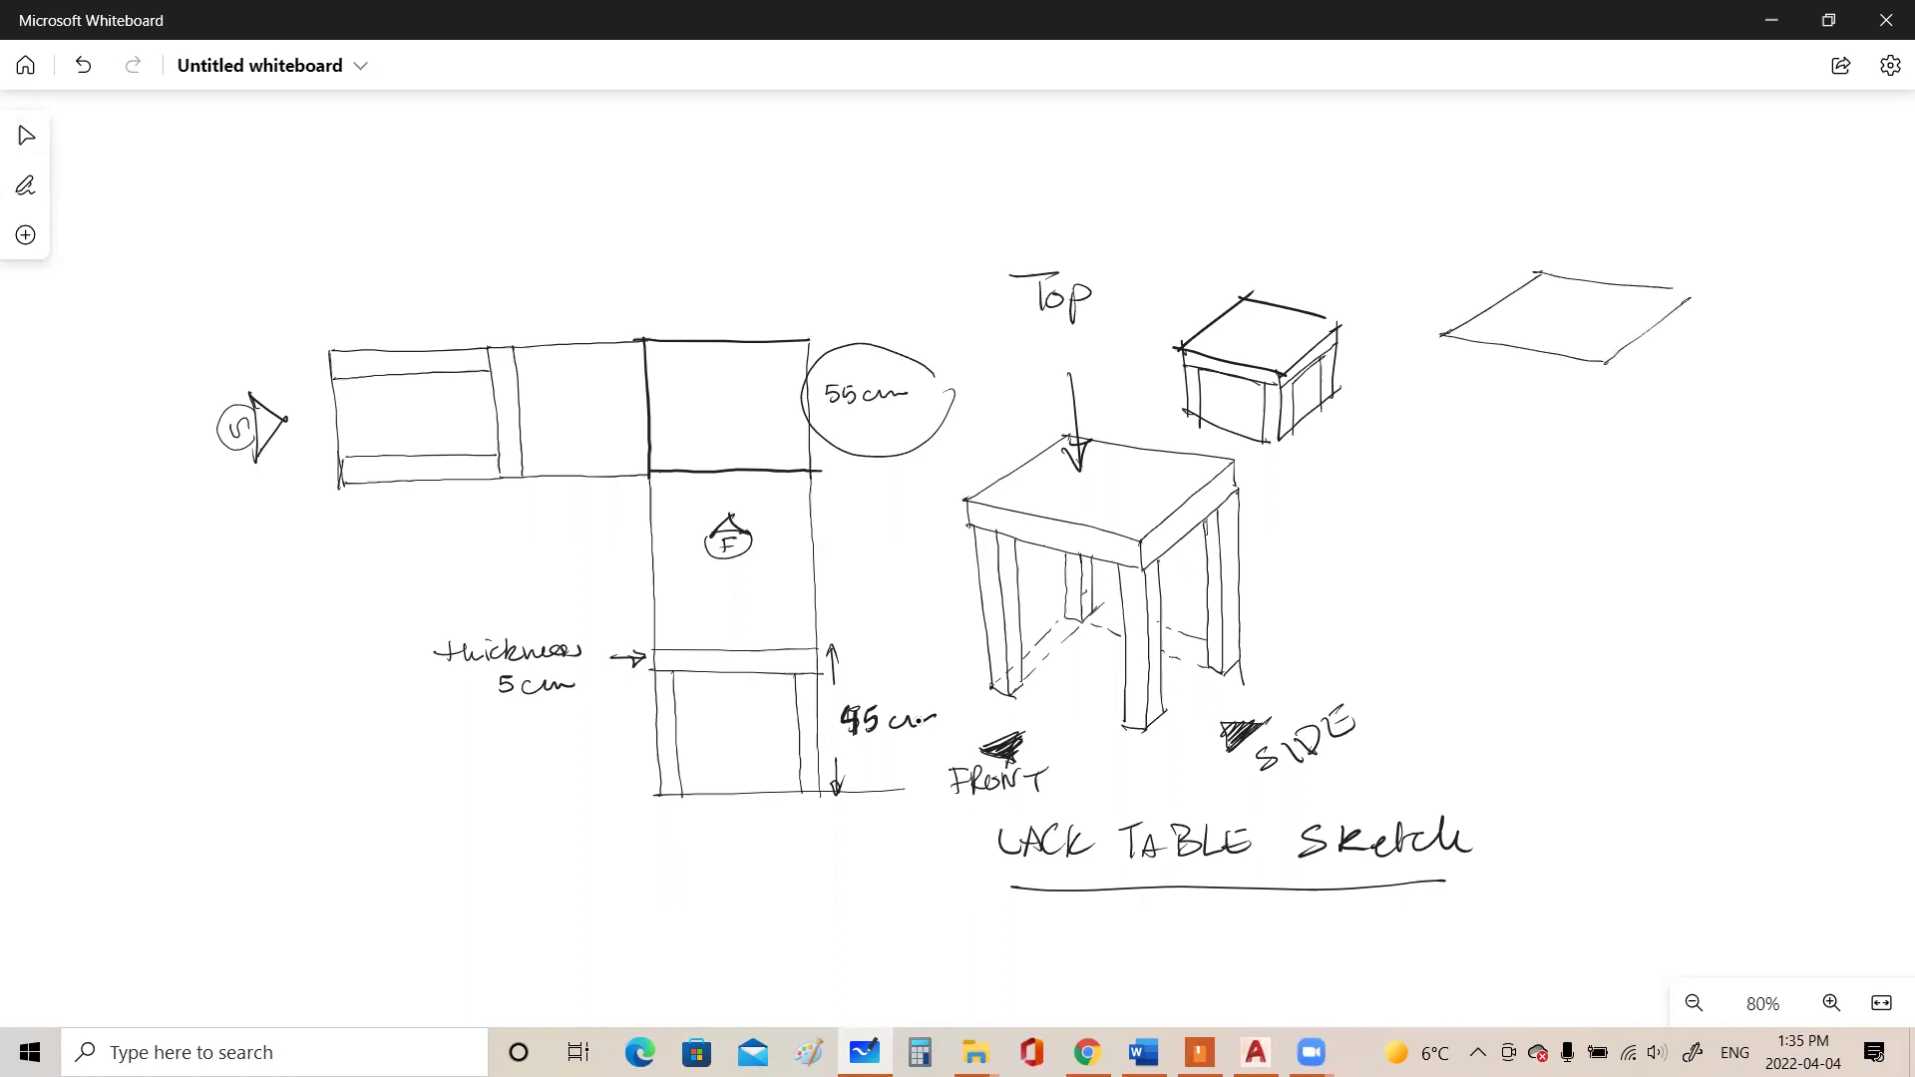
pyautogui.moveTo(1453, 337)
pyautogui.mouseDown()
pyautogui.moveTo(1467, 481)
pyautogui.moveTo(1598, 519)
pyautogui.mouseUp()
pyautogui.moveTo(1605, 365)
pyautogui.mouseDown()
pyautogui.moveTo(1614, 511)
pyautogui.moveTo(1713, 420)
pyautogui.mouseUp()
pyautogui.moveTo(1693, 296); pyautogui.dragTo(1703, 438)
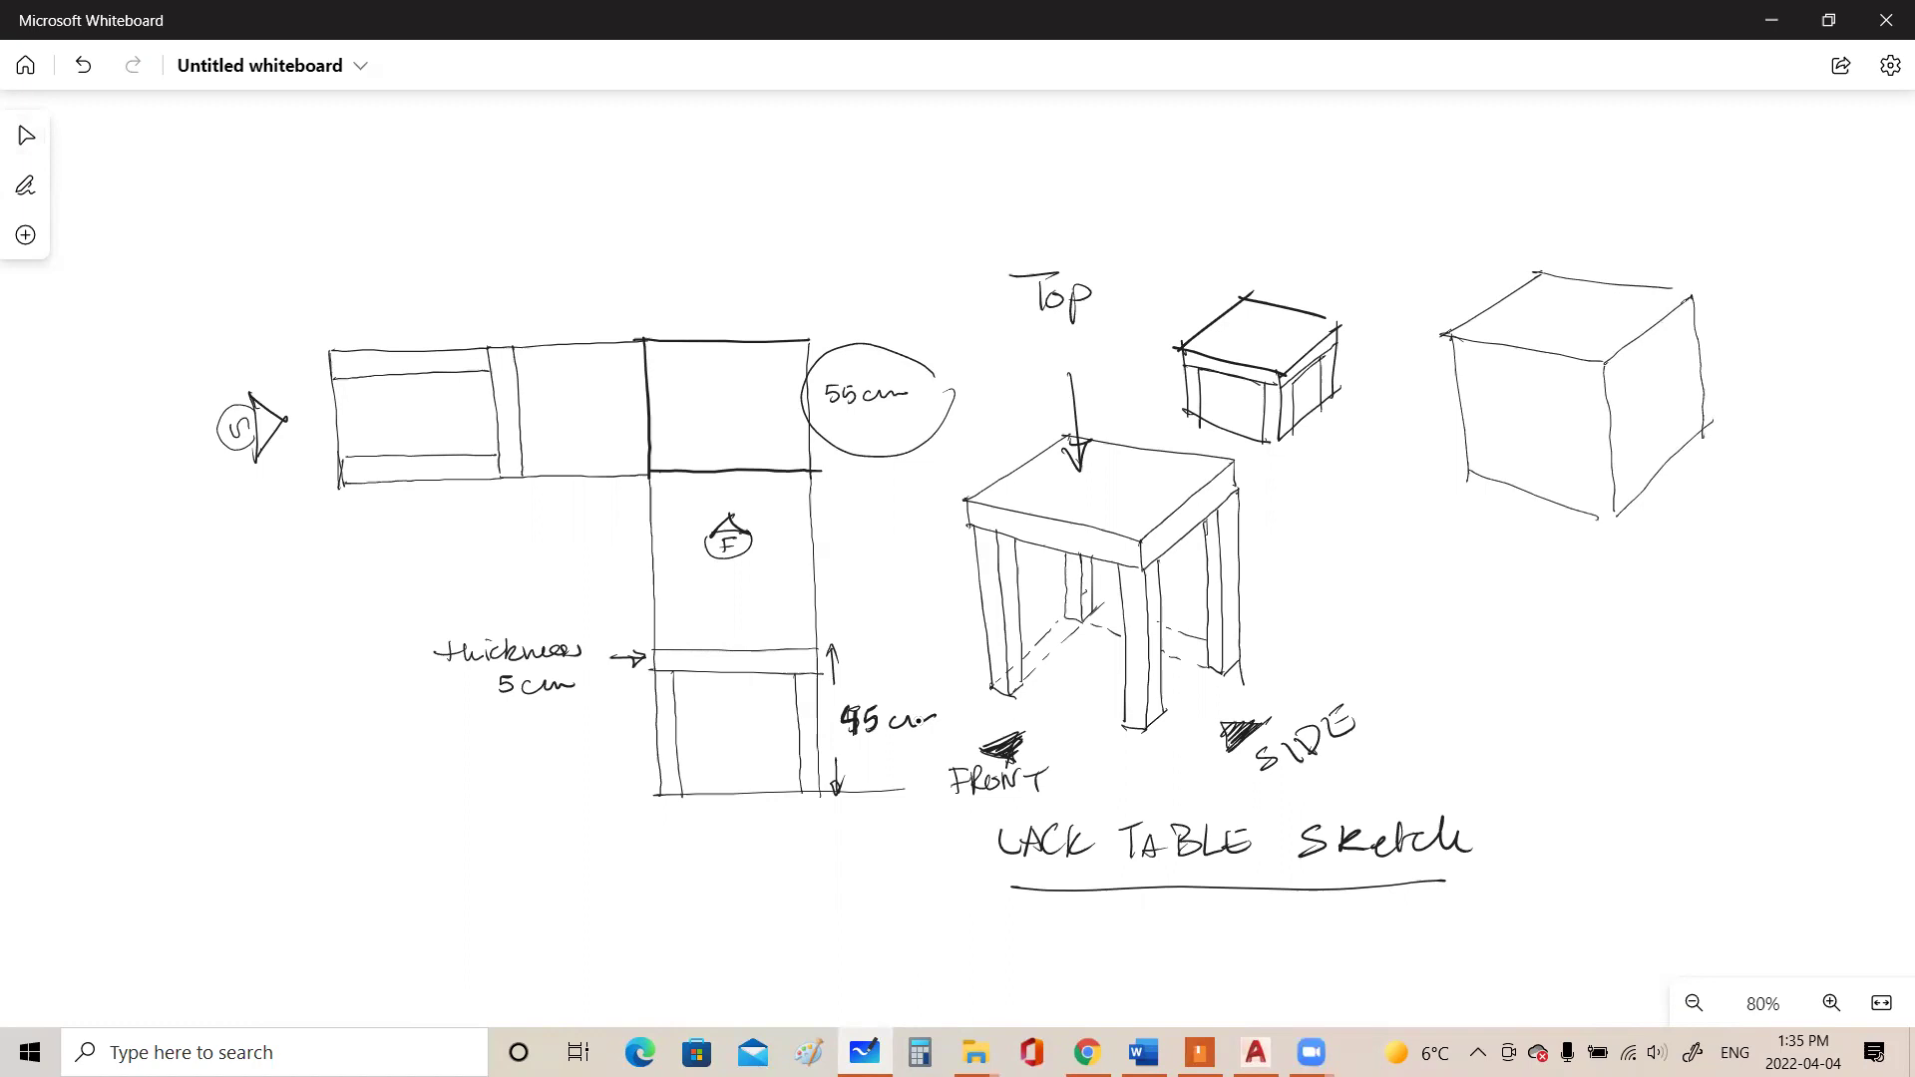
pyautogui.moveTo(1485, 460); pyautogui.dragTo(1508, 445)
pyautogui.moveTo(1514, 439); pyautogui.dragTo(1667, 420)
# Label the box "3D", write "2D" beside it, underline both, and draw arrows in both directions between the labels
pyautogui.moveTo(1499, 185); pyautogui.dragTo(1537, 212)
pyautogui.moveTo(1529, 185); pyautogui.dragTo(1543, 221)
pyautogui.moveTo(1515, 230); pyautogui.dragTo(1544, 228)
pyautogui.click(26, 136)
pyautogui.moveTo(1452, 193); pyautogui.dragTo(1344, 187)
pyautogui.moveTo(1150, 172); pyautogui.dragTo(1178, 203)
pyautogui.moveTo(1178, 168); pyautogui.dragTo(1198, 208)
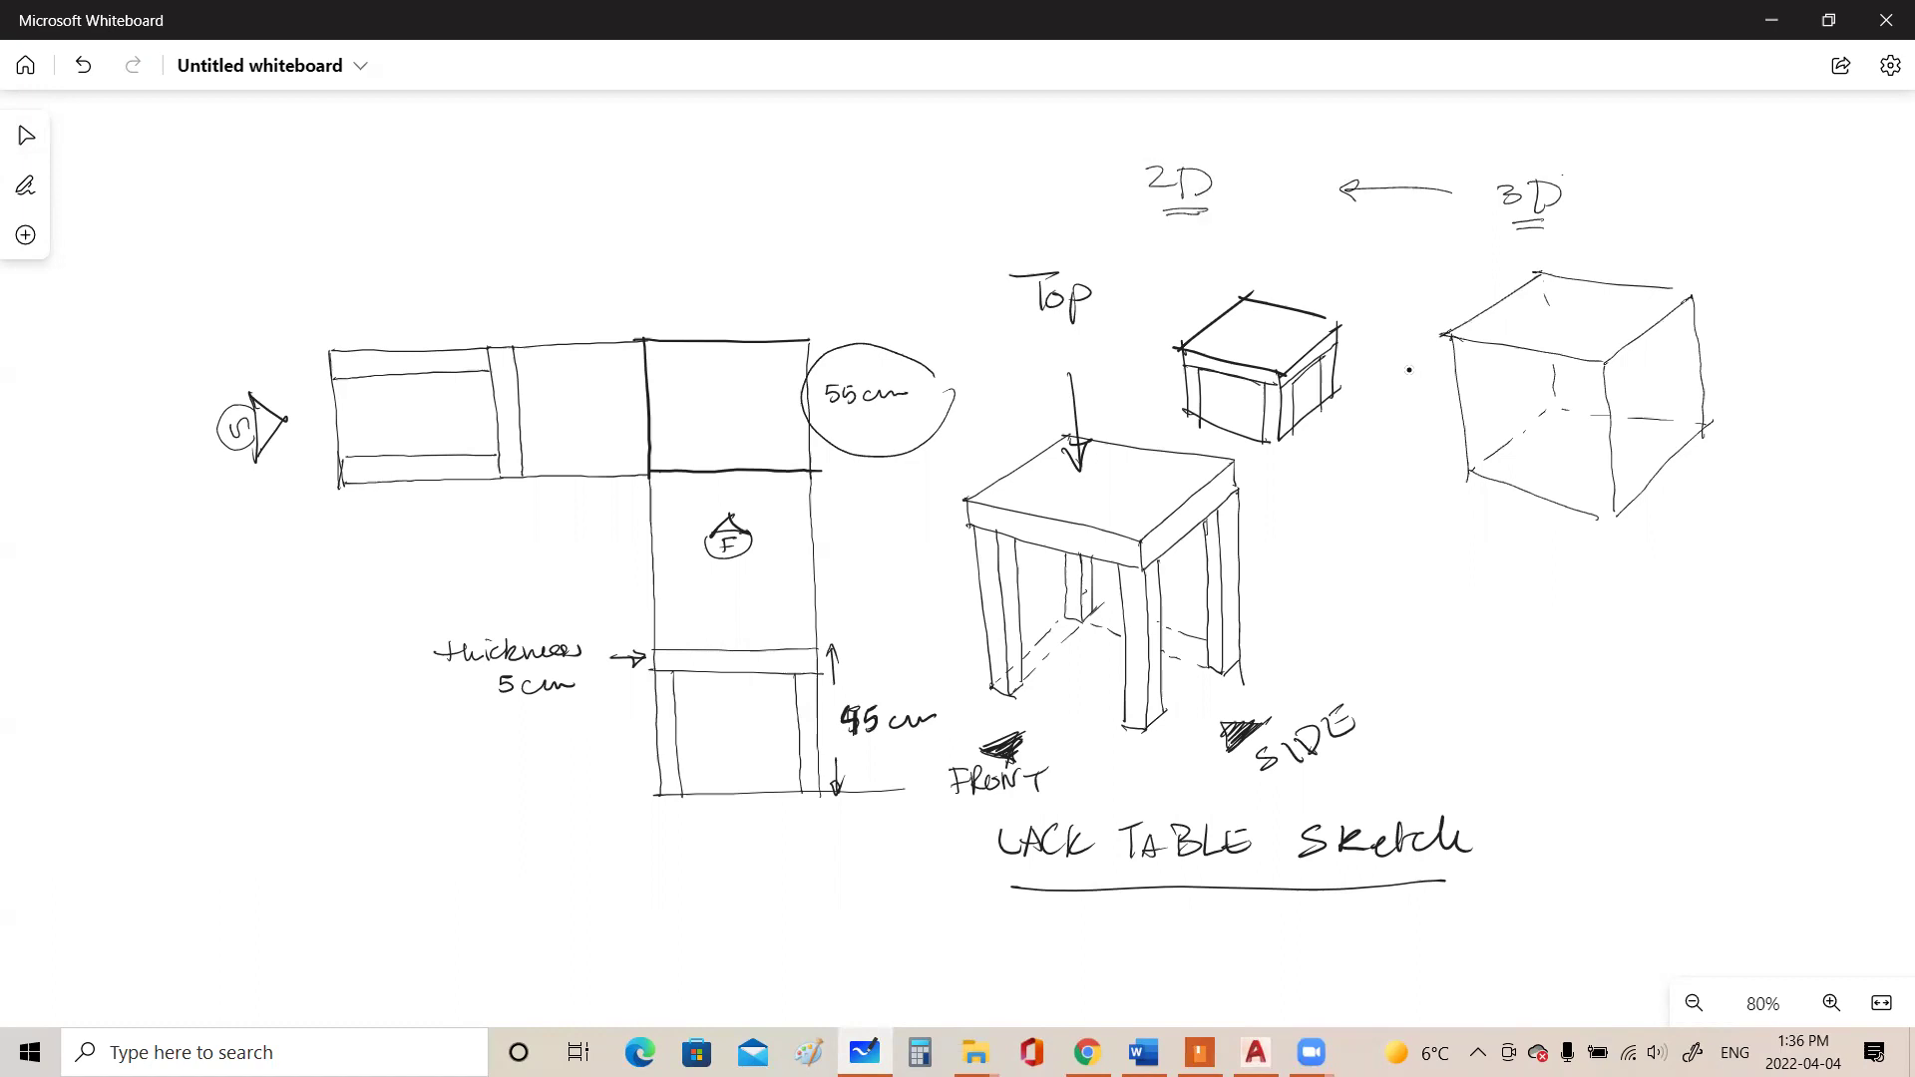
pyautogui.moveTo(1361, 243); pyautogui.dragTo(1430, 247)
pyautogui.moveTo(1412, 235)
pyautogui.mouseDown()
pyautogui.moveTo(1443, 247)
pyautogui.moveTo(1422, 263)
pyautogui.mouseUp()
pyautogui.moveTo(1417, 232); pyautogui.dragTo(1423, 266)
# Draw viewing-direction arrows towards the top and the two visible side faces of the 3D box
pyautogui.moveTo(1577, 233); pyautogui.dragTo(1578, 297)
pyautogui.moveTo(1509, 457)
pyautogui.mouseDown()
pyautogui.moveTo(1471, 488)
pyautogui.moveTo(1520, 463)
pyautogui.mouseUp()
pyautogui.moveTo(1721, 463)
pyautogui.mouseDown()
pyautogui.moveTo(1658, 444)
pyautogui.moveTo(1668, 458)
pyautogui.mouseUp()
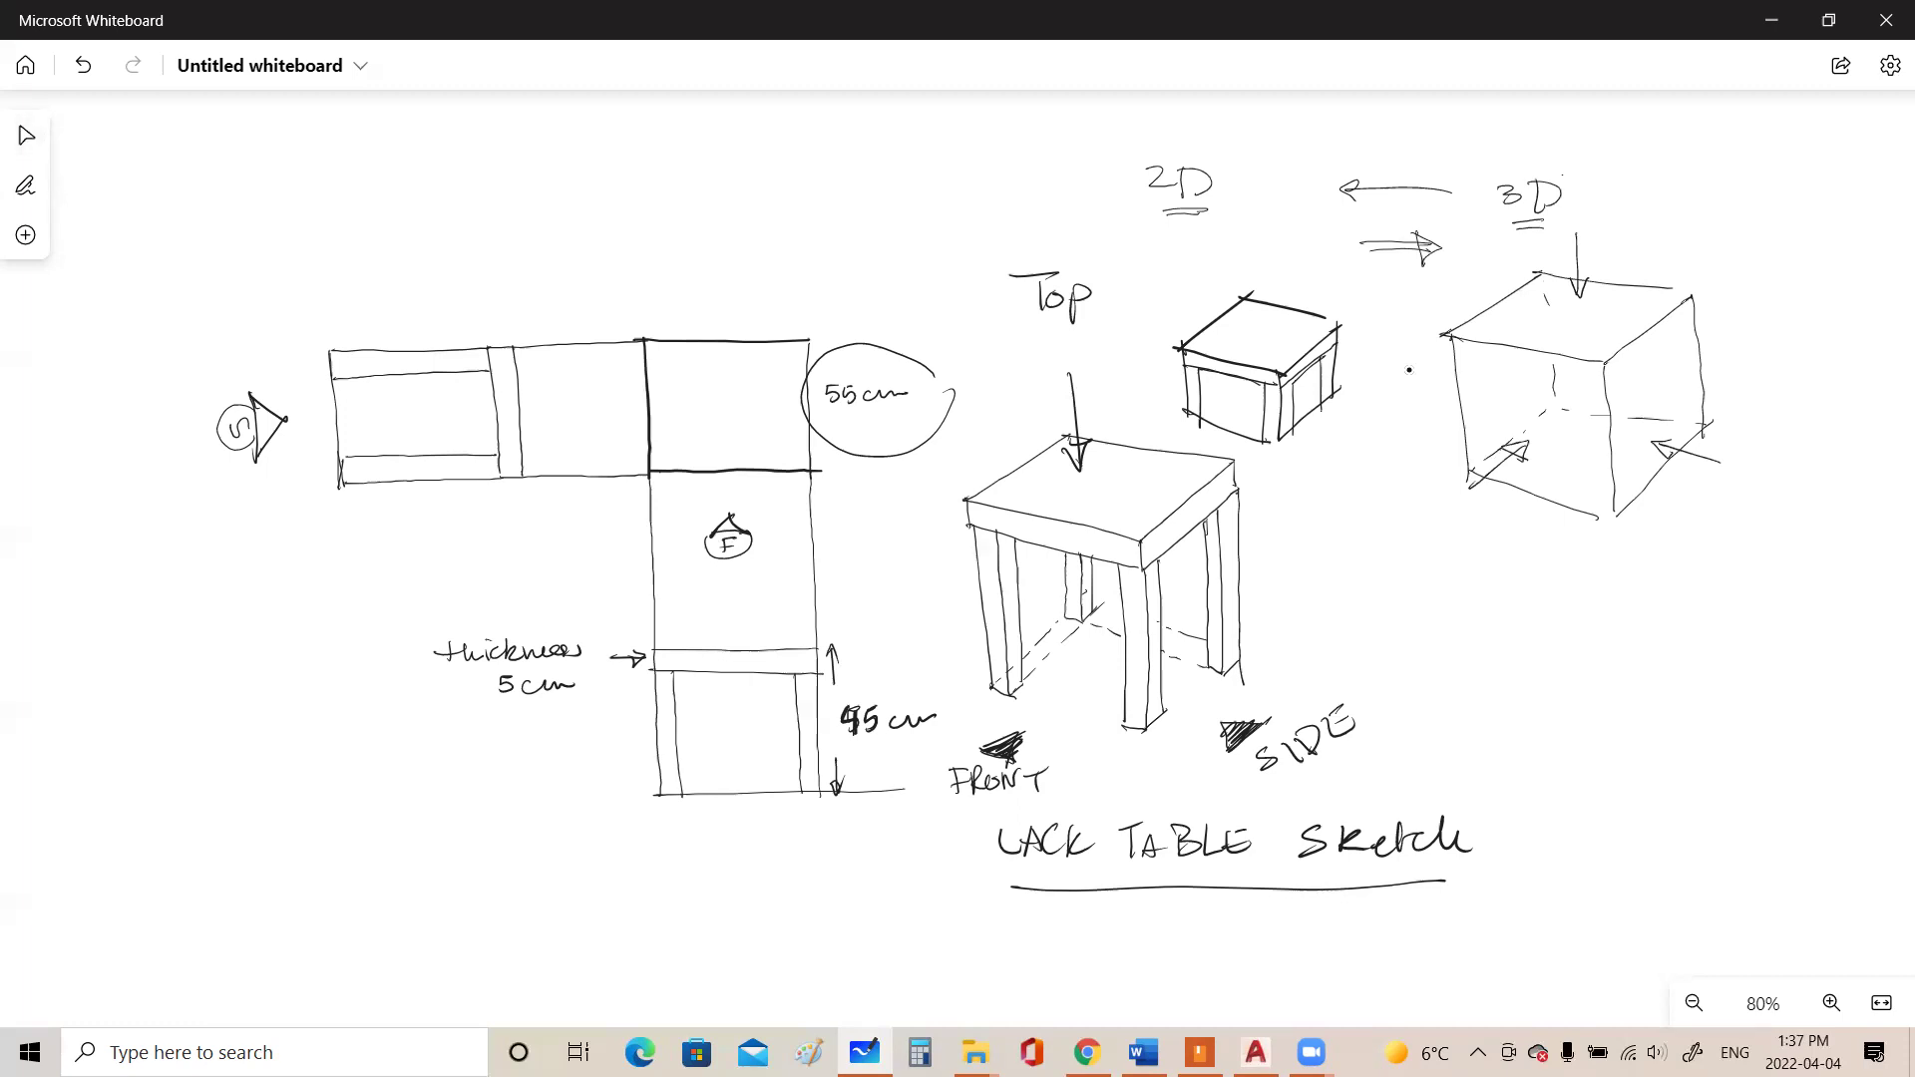
# Write and underline "Square" above the top view and sketch labelled X and Y axes beside it
pyautogui.moveTo(700, 221)
pyautogui.mouseDown()
pyautogui.moveTo(688, 251)
pyautogui.moveTo(834, 222)
pyautogui.mouseUp()
pyautogui.moveTo(744, 274); pyautogui.dragTo(783, 266)
pyautogui.moveTo(734, 284); pyautogui.dragTo(771, 275)
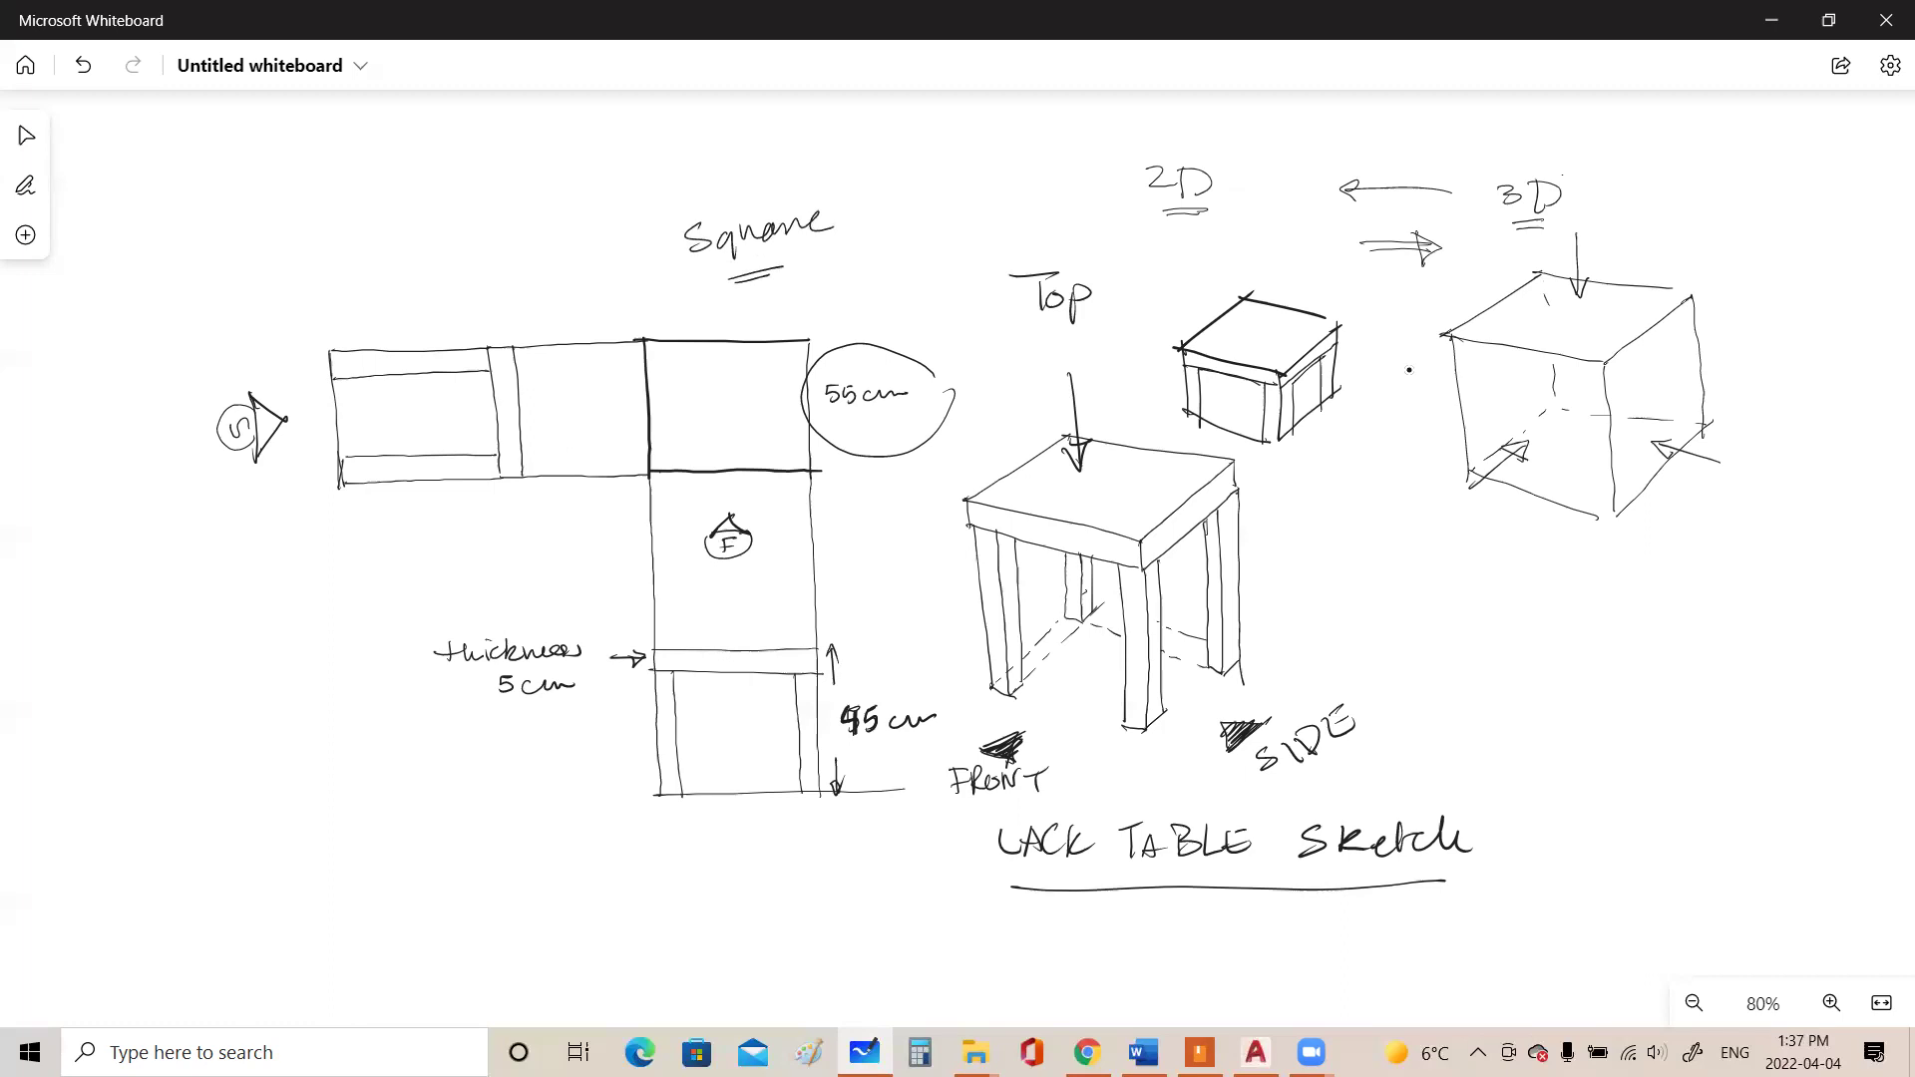
pyautogui.moveTo(485, 197)
pyautogui.mouseDown()
pyautogui.moveTo(488, 245)
pyautogui.moveTo(548, 240)
pyautogui.moveTo(514, 213)
pyautogui.moveTo(559, 257)
pyautogui.mouseUp()
pyautogui.moveTo(493, 166); pyautogui.dragTo(512, 189)
pyautogui.moveTo(546, 261); pyautogui.dragTo(567, 281)
# Mark the X, Y and Z directions with labelled arrows along the edges of the 3D box
pyautogui.moveTo(1666, 512)
pyautogui.mouseDown()
pyautogui.moveTo(1703, 477)
pyautogui.moveTo(1701, 529)
pyautogui.mouseUp()
pyautogui.moveTo(1516, 514)
pyautogui.mouseDown()
pyautogui.moveTo(1564, 534)
pyautogui.moveTo(1528, 530)
pyautogui.moveTo(1547, 562)
pyautogui.mouseUp()
pyautogui.moveTo(1554, 547); pyautogui.dragTo(1542, 575)
pyautogui.moveTo(1623, 409)
pyautogui.mouseDown()
pyautogui.moveTo(1615, 362)
pyautogui.moveTo(1642, 436)
pyautogui.moveTo(1624, 439)
pyautogui.moveTo(1644, 436)
pyautogui.mouseUp()
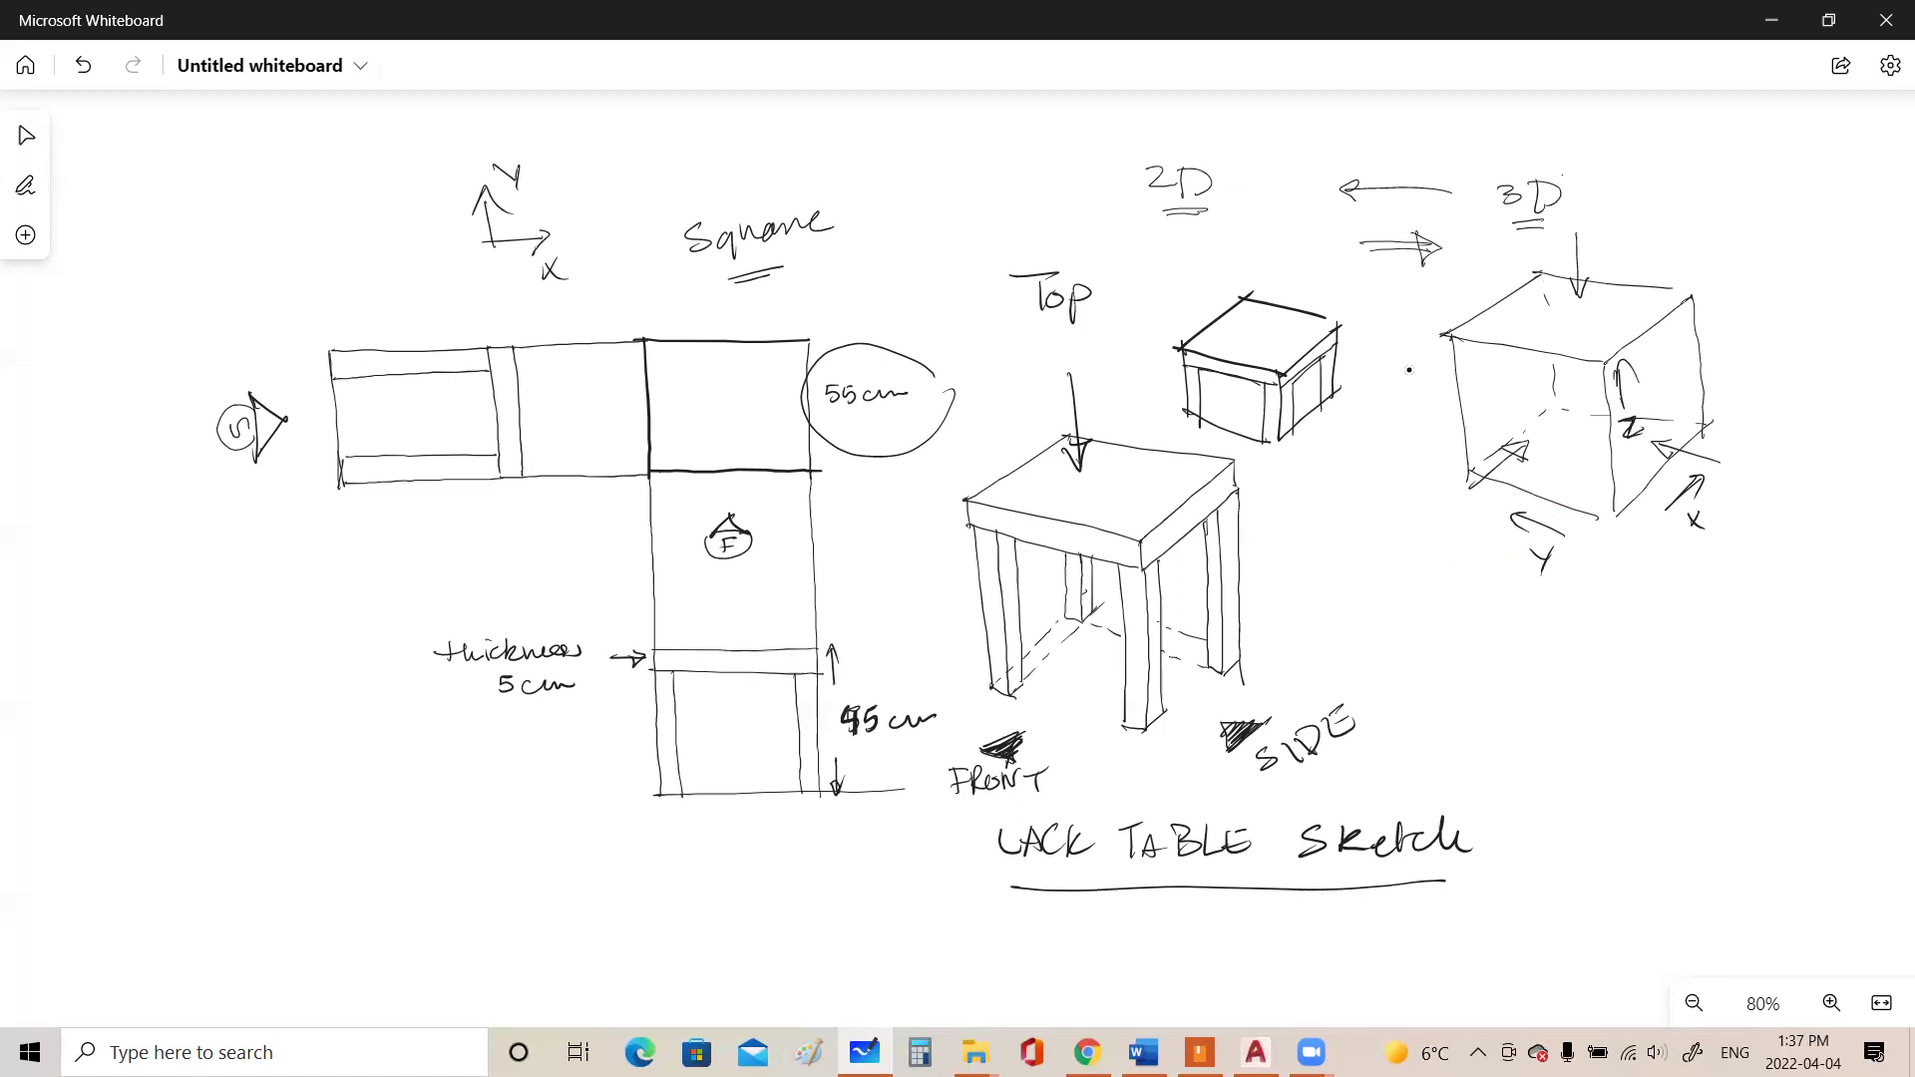
# Sketch an X-Y axis icon below the 3D box and a second axis icon with X, Y and Z beneath it
pyautogui.moveTo(1588, 649)
pyautogui.mouseDown()
pyautogui.moveTo(1626, 707)
pyautogui.moveTo(1661, 703)
pyautogui.moveTo(1644, 724)
pyautogui.moveTo(1599, 658)
pyautogui.moveTo(1689, 705)
pyautogui.mouseUp()
pyautogui.moveTo(1698, 684); pyautogui.dragTo(1688, 705)
pyautogui.moveTo(1585, 610); pyautogui.dragTo(1594, 624)
pyautogui.moveTo(1600, 609); pyautogui.dragTo(1595, 636)
pyautogui.moveTo(1637, 785)
pyautogui.mouseDown()
pyautogui.moveTo(1651, 838)
pyautogui.moveTo(1700, 831)
pyautogui.moveTo(1691, 844)
pyautogui.moveTo(1652, 794)
pyautogui.moveTo(1668, 753)
pyautogui.moveTo(1725, 820)
pyautogui.moveTo(1709, 823)
pyautogui.mouseUp()
pyautogui.moveTo(1591, 809); pyautogui.dragTo(1692, 788)
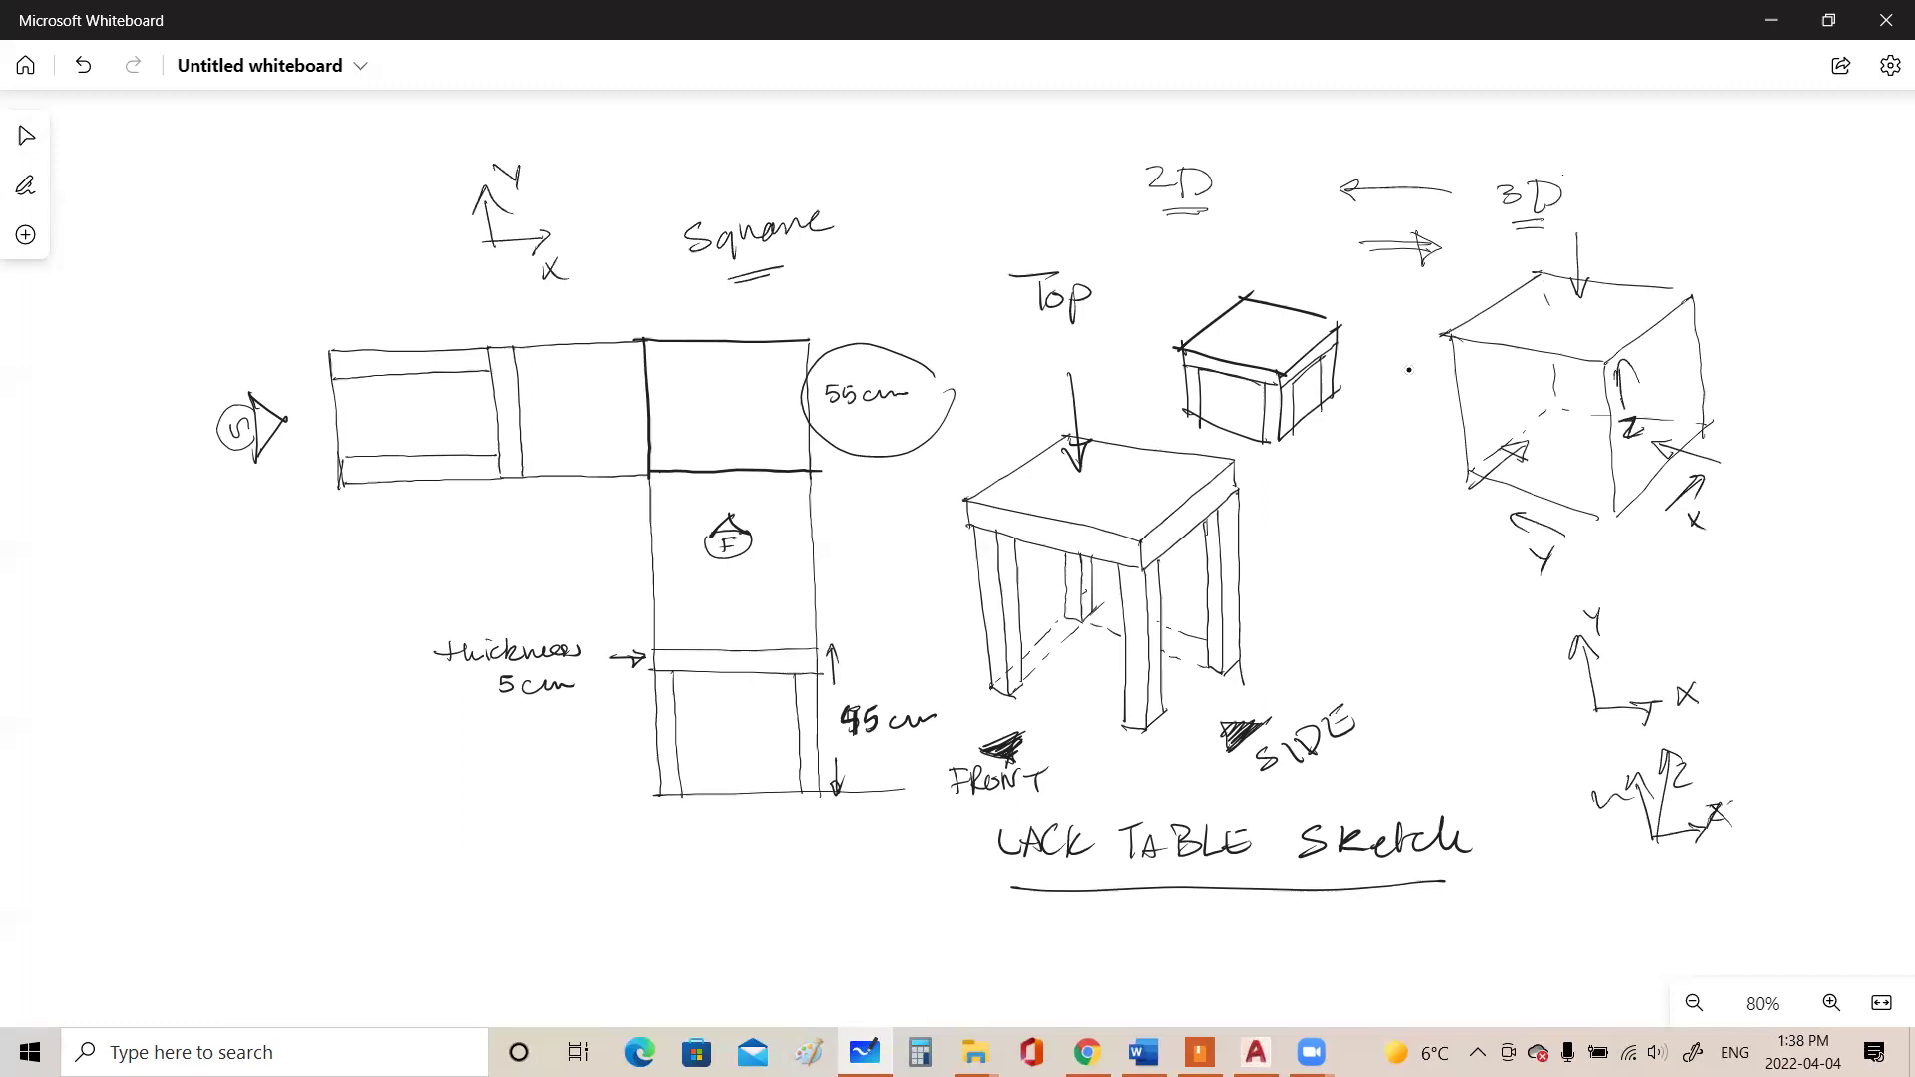
# Write "Top view (plan view" above the square and mark the Y and X directions with arrows along its edges
pyautogui.moveTo(655, 295)
pyautogui.mouseDown()
pyautogui.moveTo(680, 296)
pyautogui.moveTo(665, 320)
pyautogui.mouseUp()
pyautogui.moveTo(676, 305); pyautogui.dragTo(689, 331)
pyautogui.moveTo(738, 304); pyautogui.dragTo(741, 318)
pyautogui.moveTo(746, 312); pyautogui.dragTo(760, 315)
pyautogui.moveTo(760, 307); pyautogui.dragTo(837, 315)
pyautogui.moveTo(853, 291); pyautogui.dragTo(855, 318)
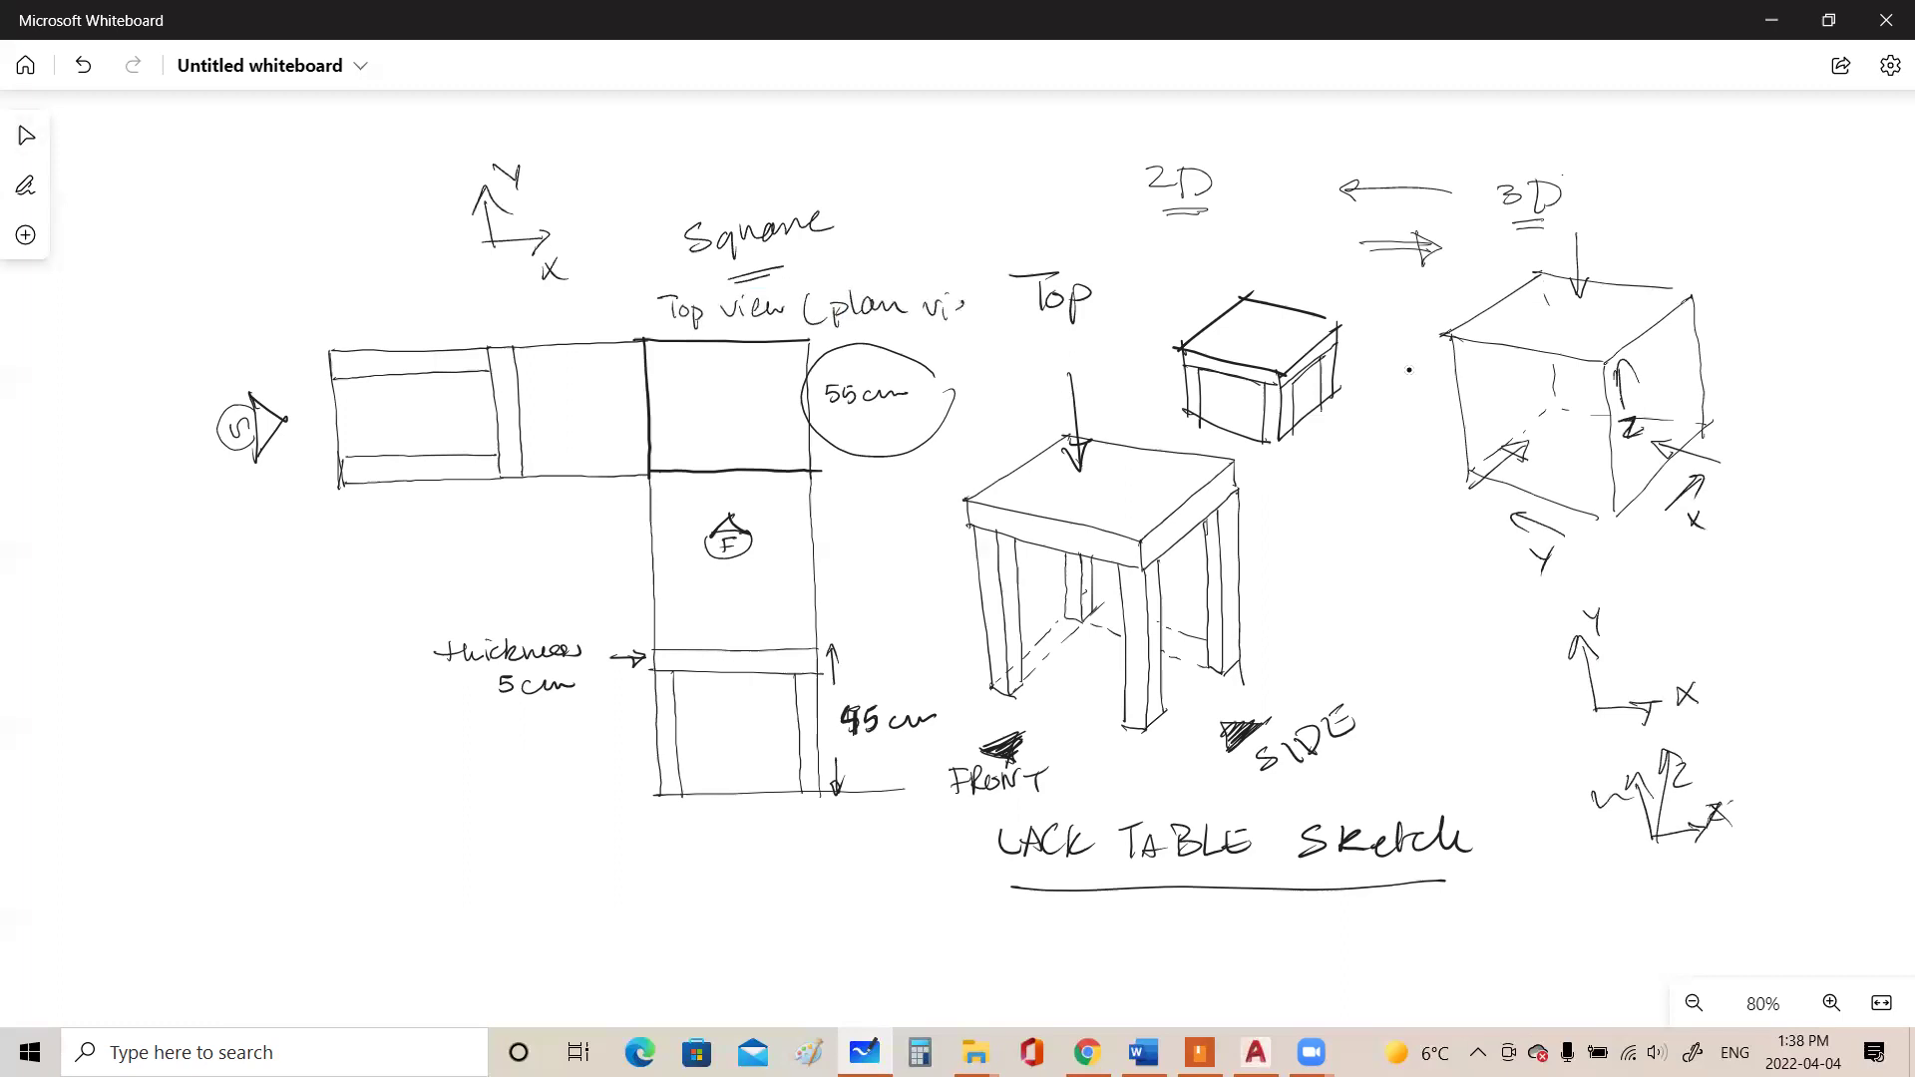
pyautogui.moveTo(985, 309); pyautogui.dragTo(997, 295)
pyautogui.moveTo(618, 419); pyautogui.dragTo(616, 365)
pyautogui.moveTo(610, 385)
pyautogui.mouseDown()
pyautogui.moveTo(626, 385)
pyautogui.moveTo(612, 469)
pyautogui.mouseUp()
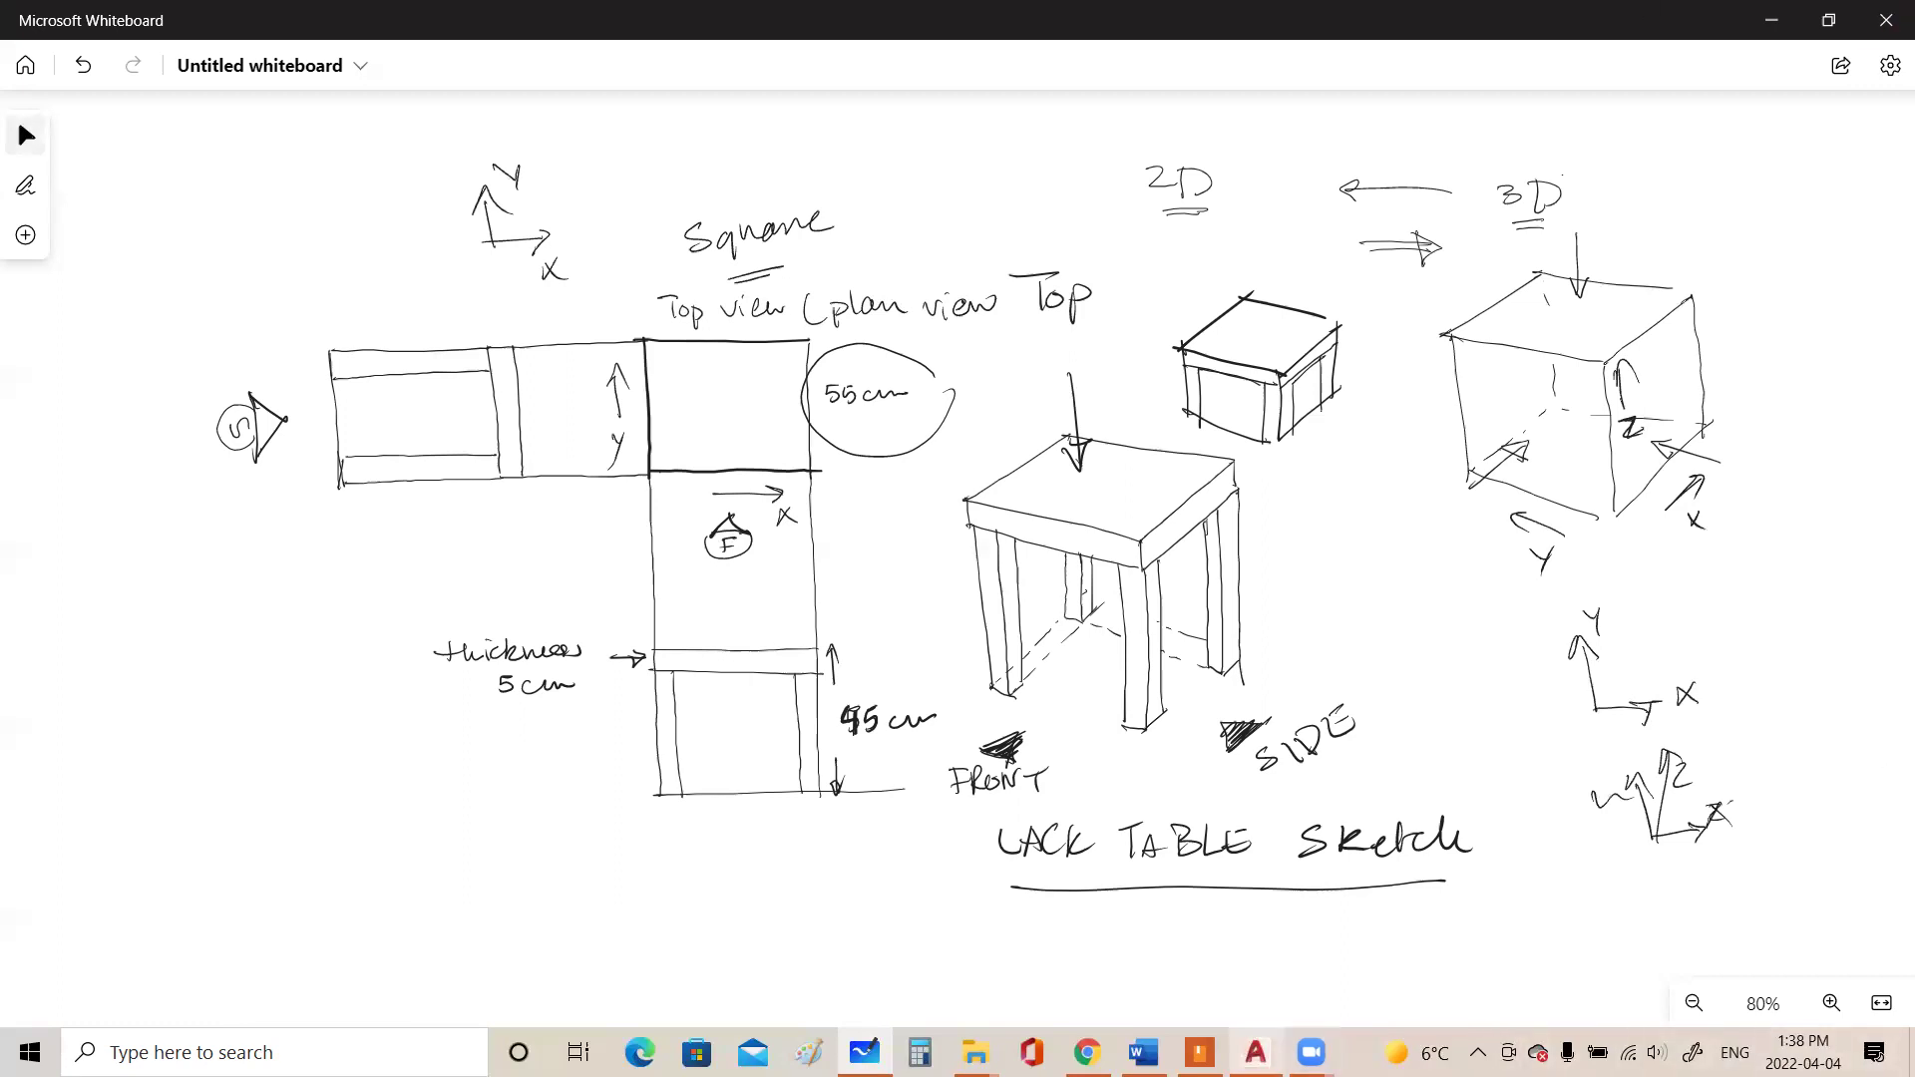
# Switch to AutoCAD and bring all the shapes of Drawing3 into view
pyautogui.click(1255, 1052)
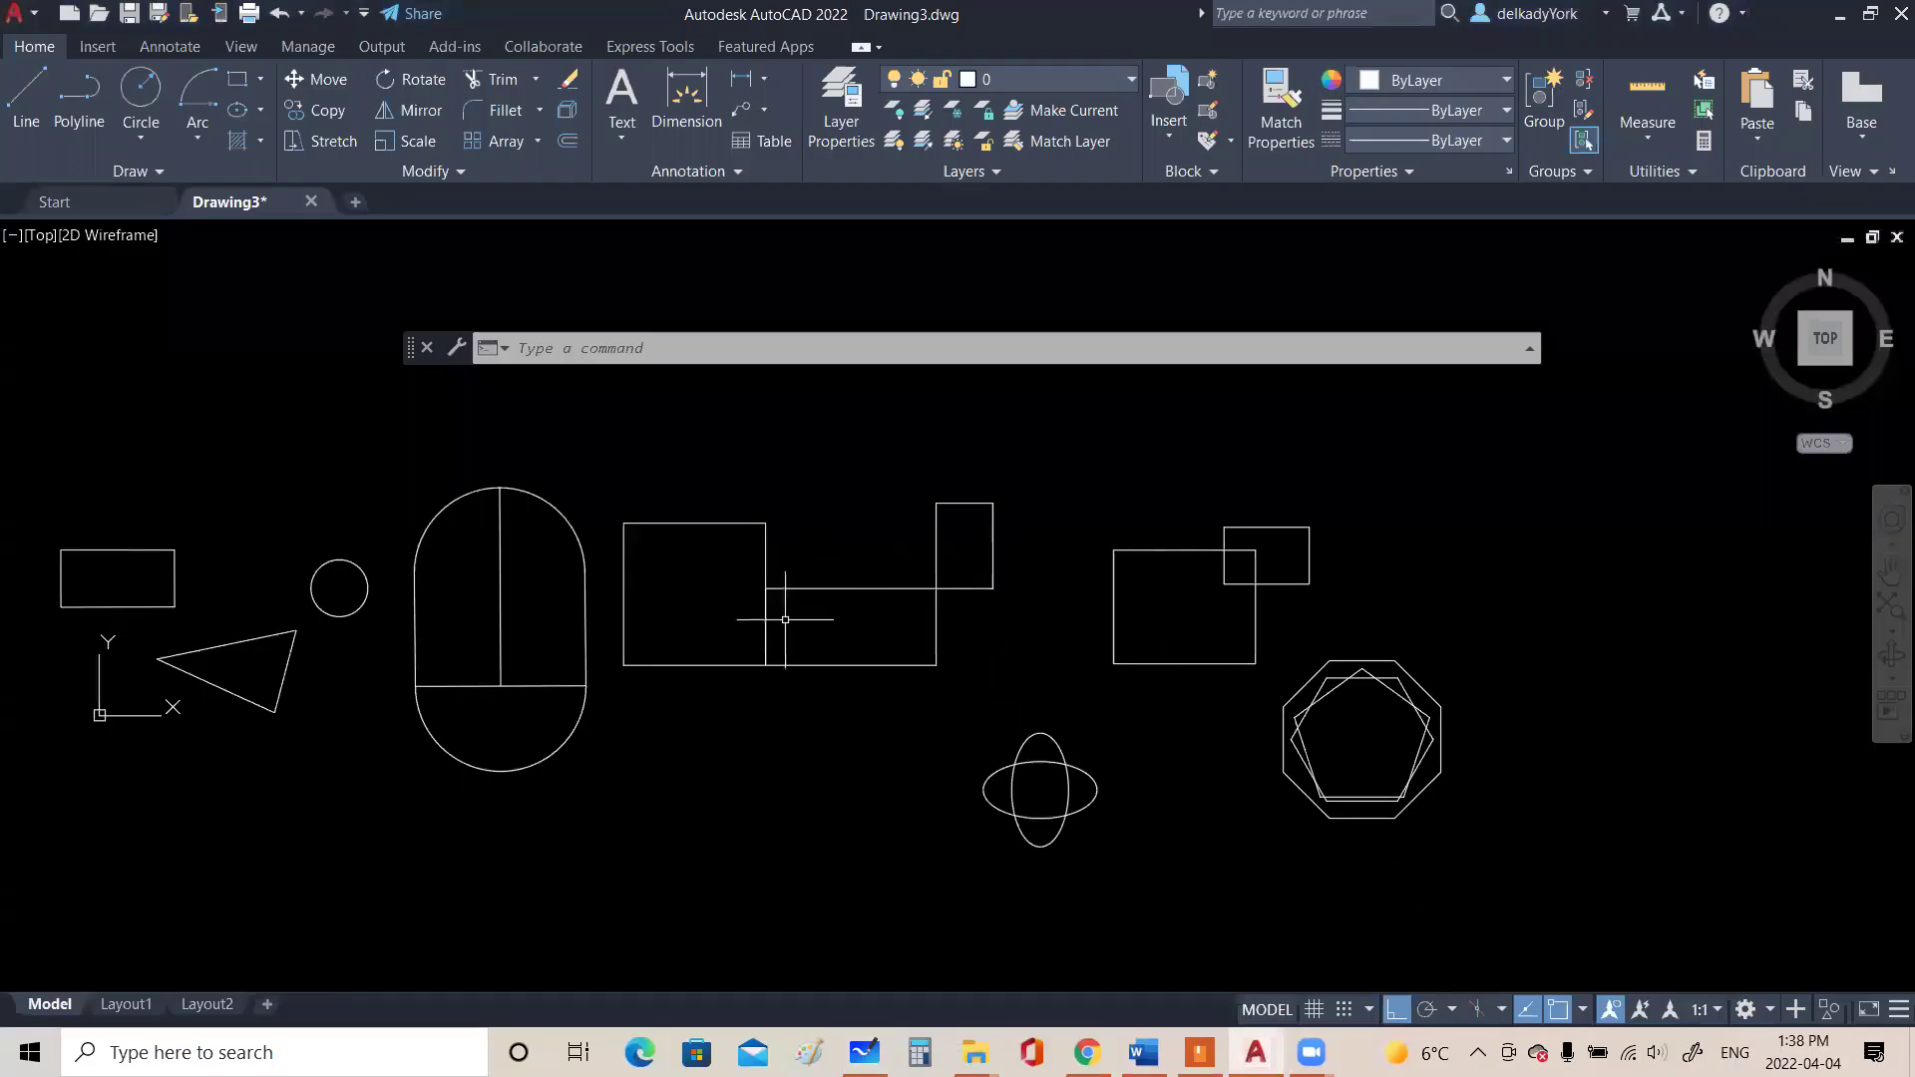
pyautogui.scroll(-2, 983, 587)
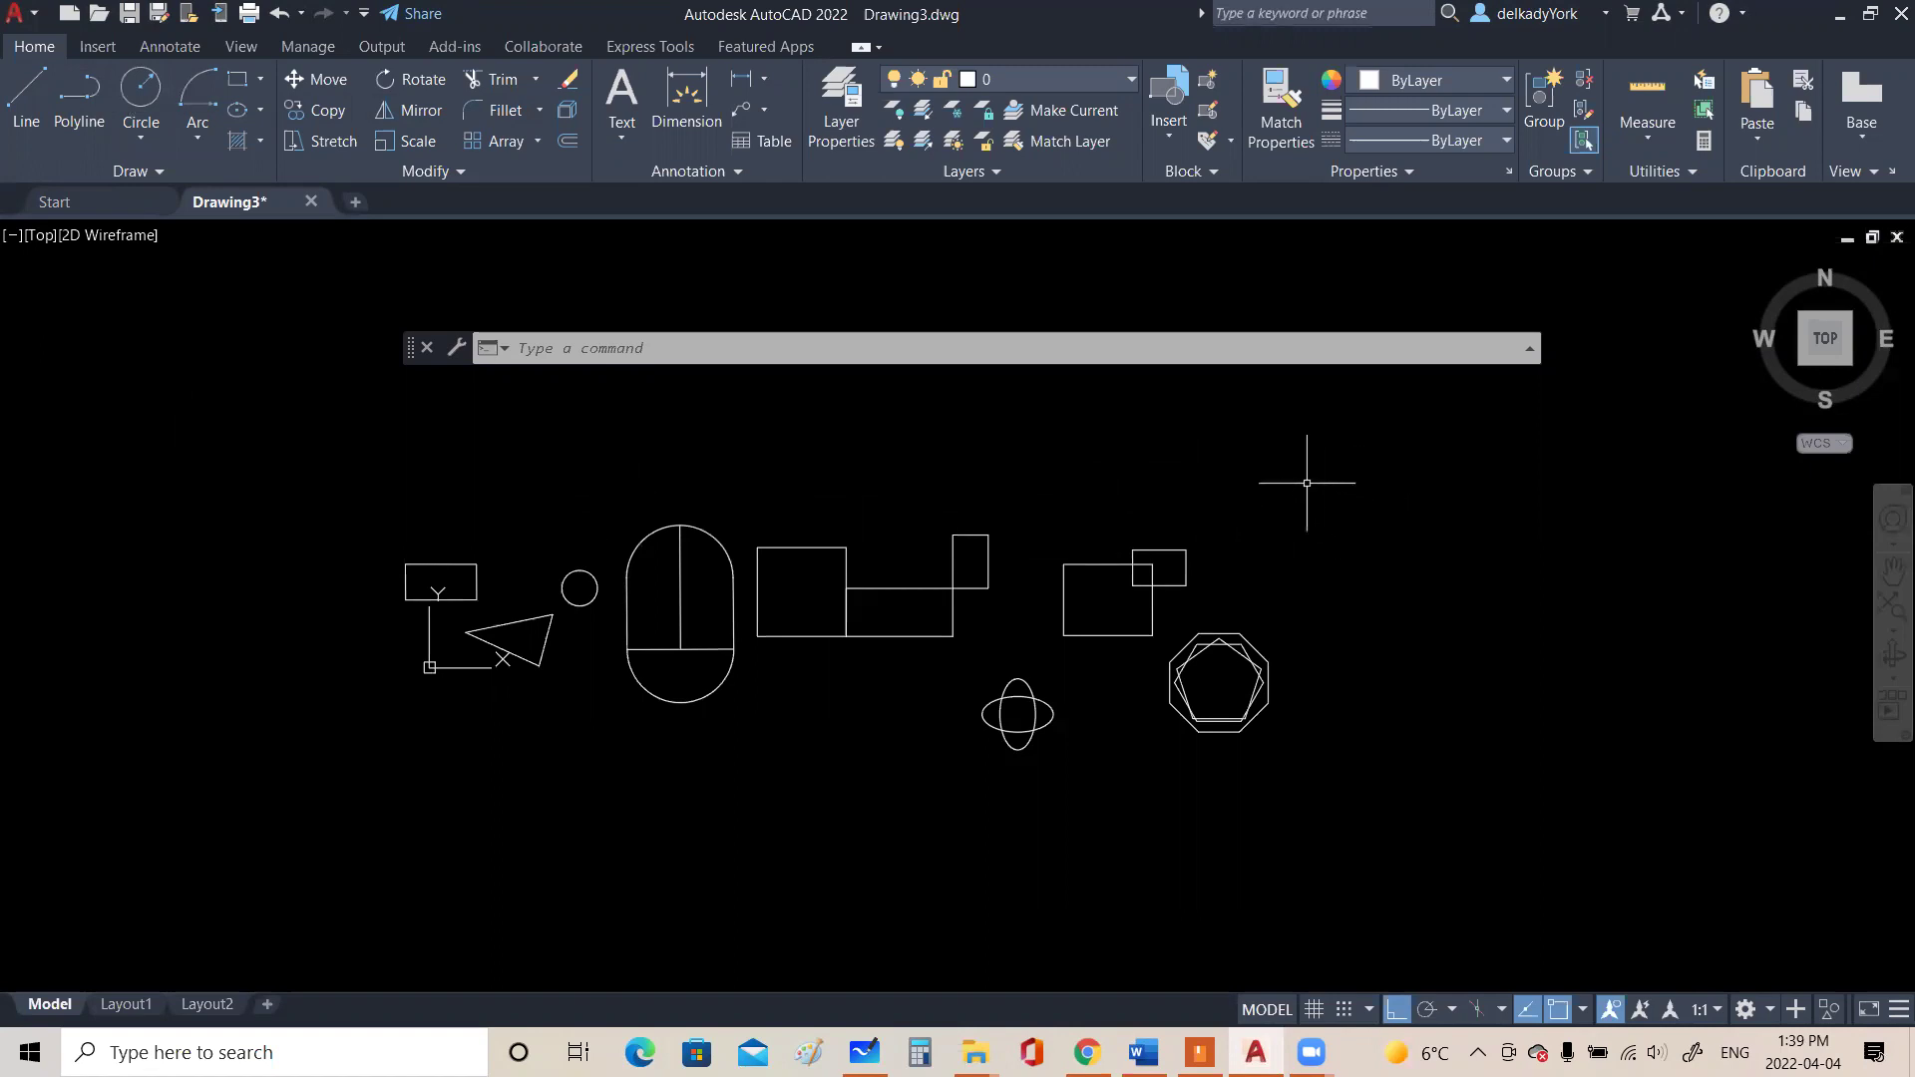
# Delete all the shapes in the drawing together, and undo the deletion
pyautogui.moveTo(1296, 473)
pyautogui.mouseDown()
pyautogui.moveTo(1210, 445)
pyautogui.moveTo(440, 398)
pyautogui.moveTo(321, 458)
pyautogui.moveTo(305, 703)
pyautogui.moveTo(372, 791)
pyautogui.moveTo(518, 842)
pyautogui.moveTo(1193, 867)
pyautogui.moveTo(1351, 838)
pyautogui.moveTo(1423, 799)
pyautogui.moveTo(1475, 705)
pyautogui.moveTo(1502, 478)
pyautogui.mouseUp()
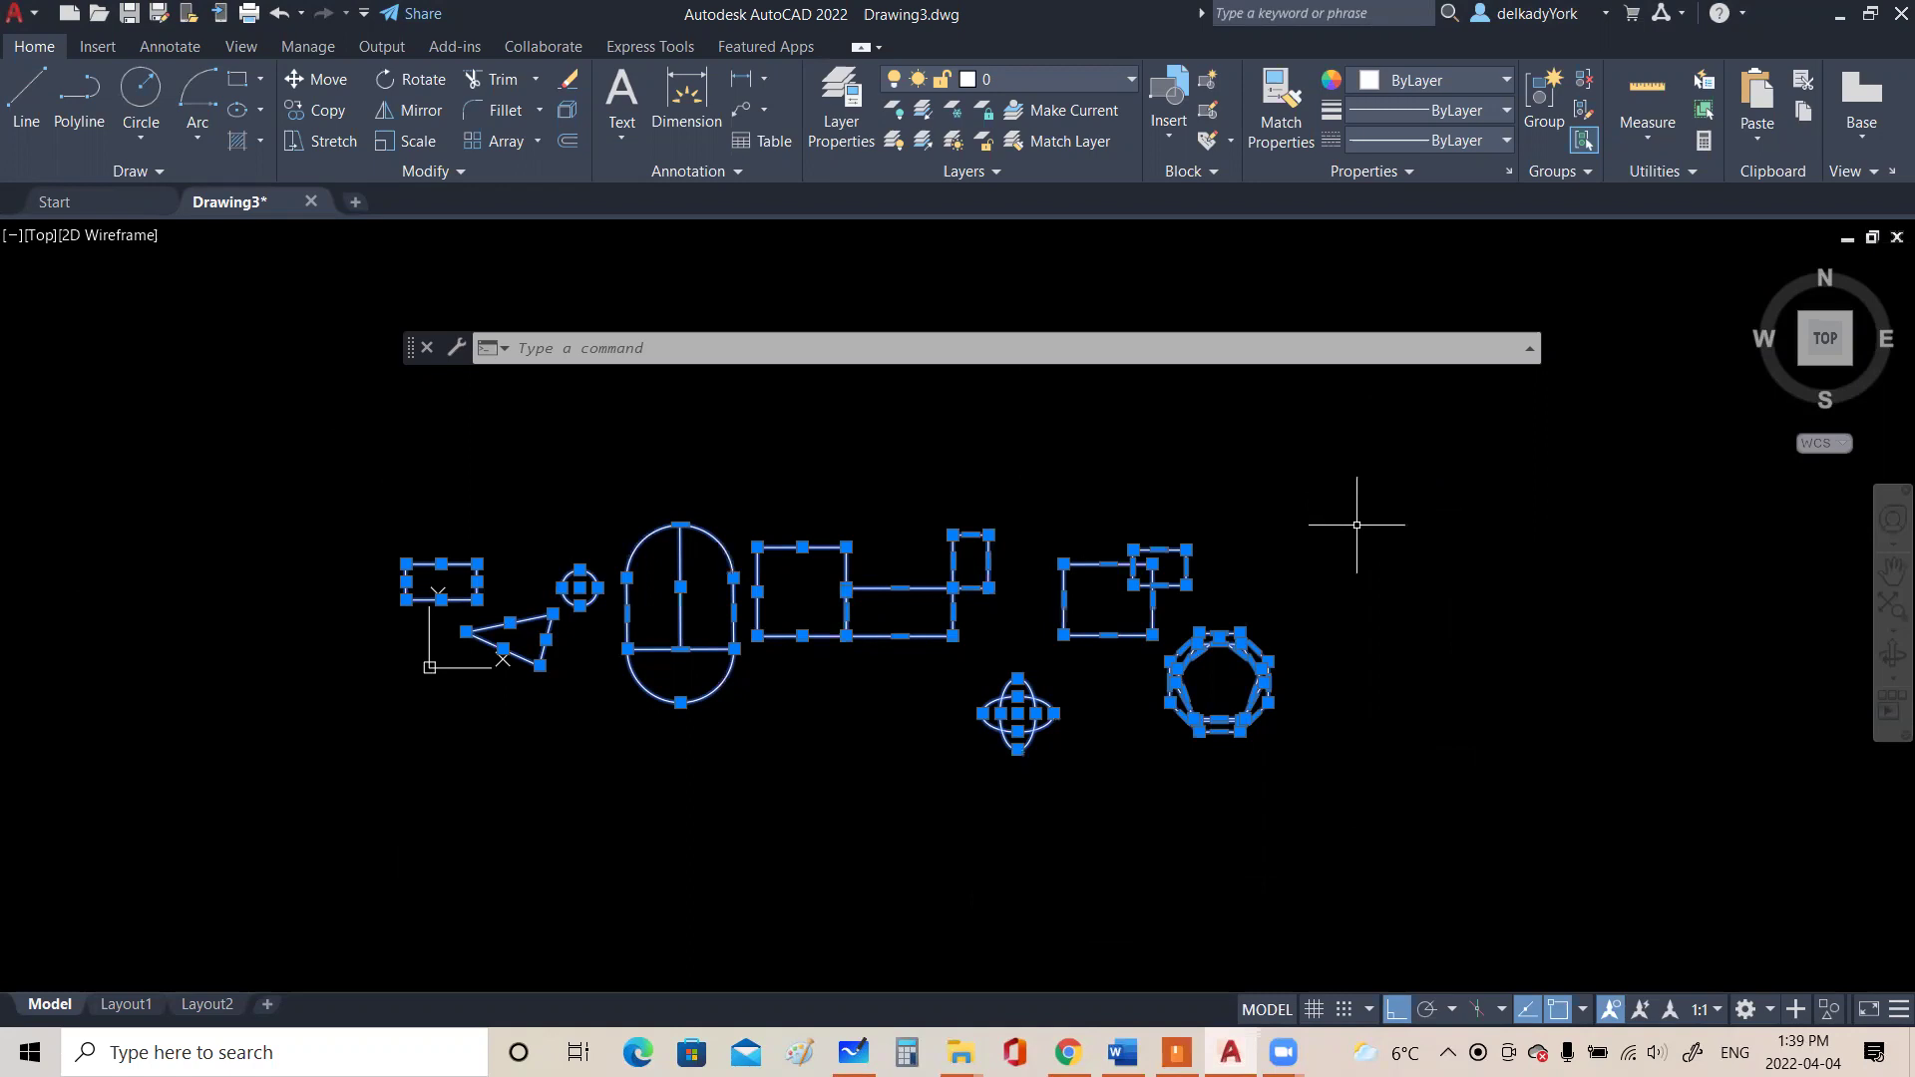
pyautogui.press('Delete')
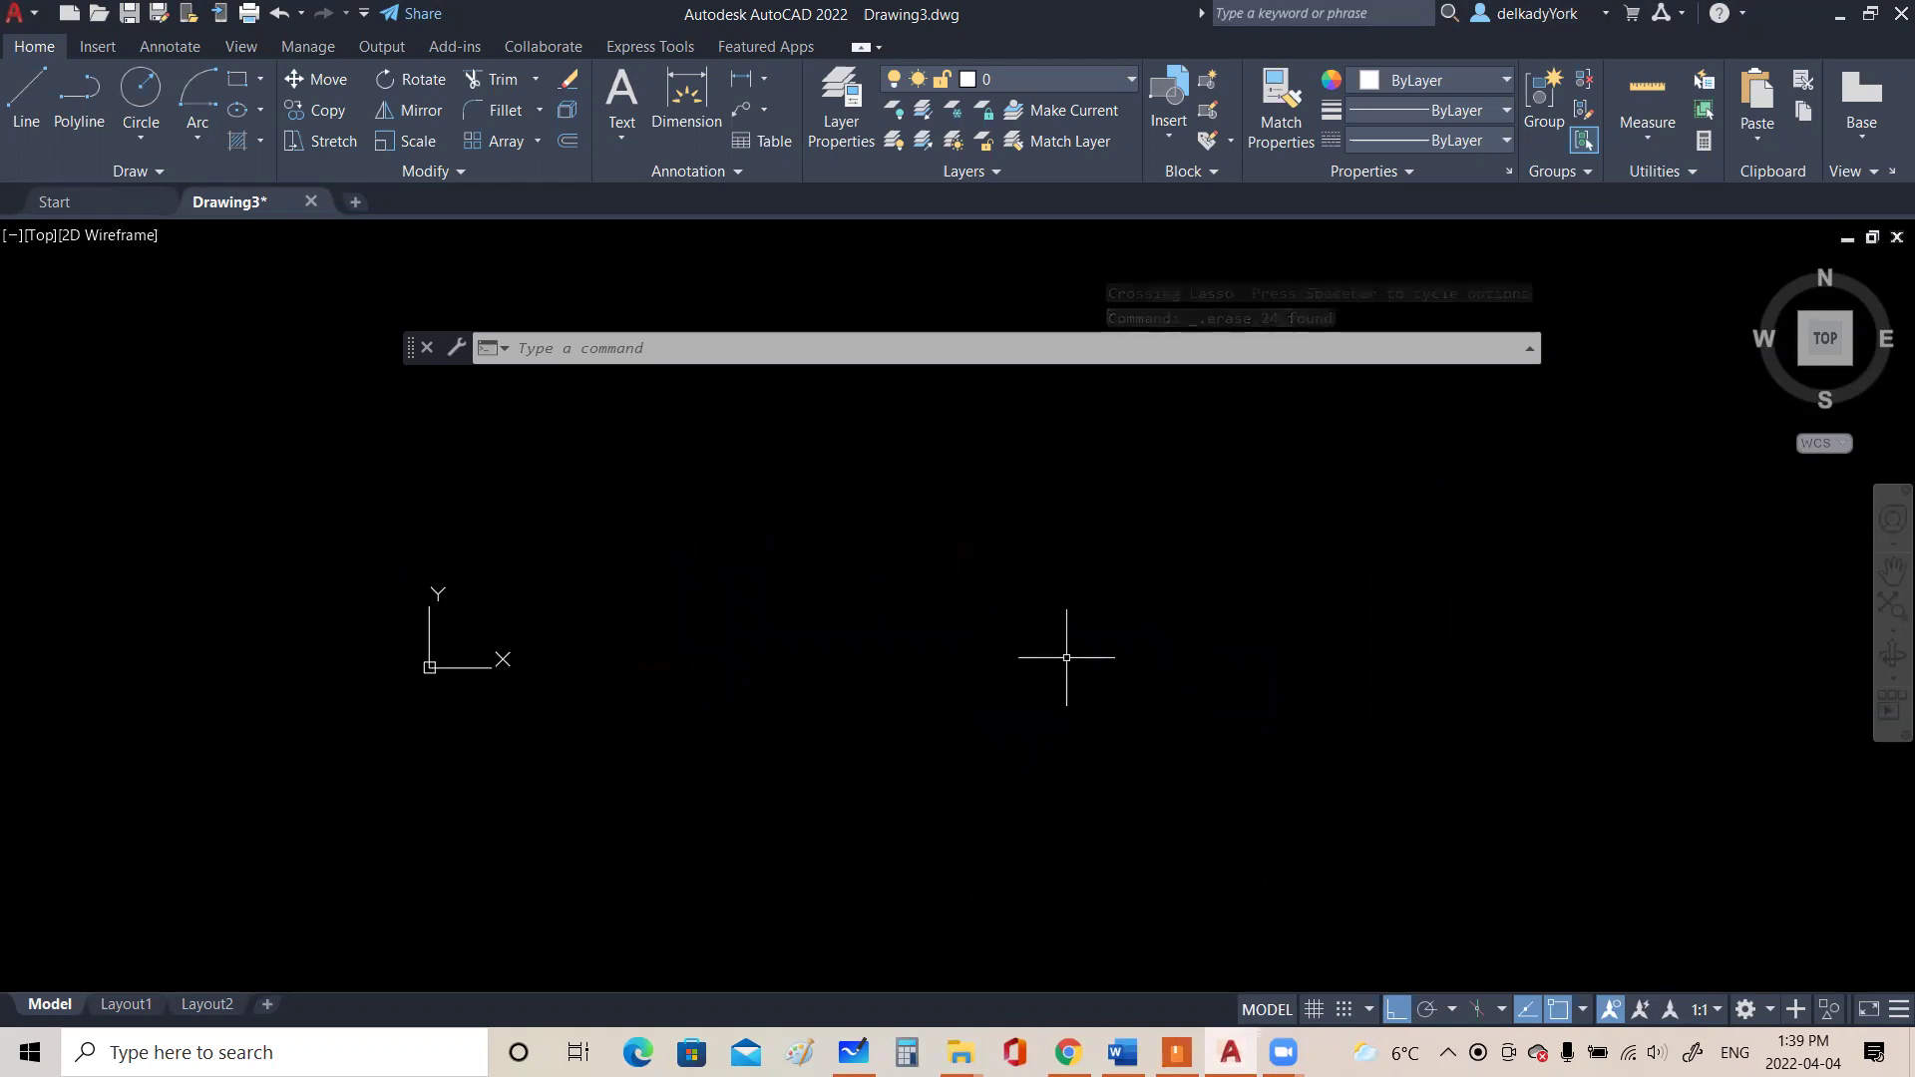
pyautogui.hotkey('ctrl', 'z')
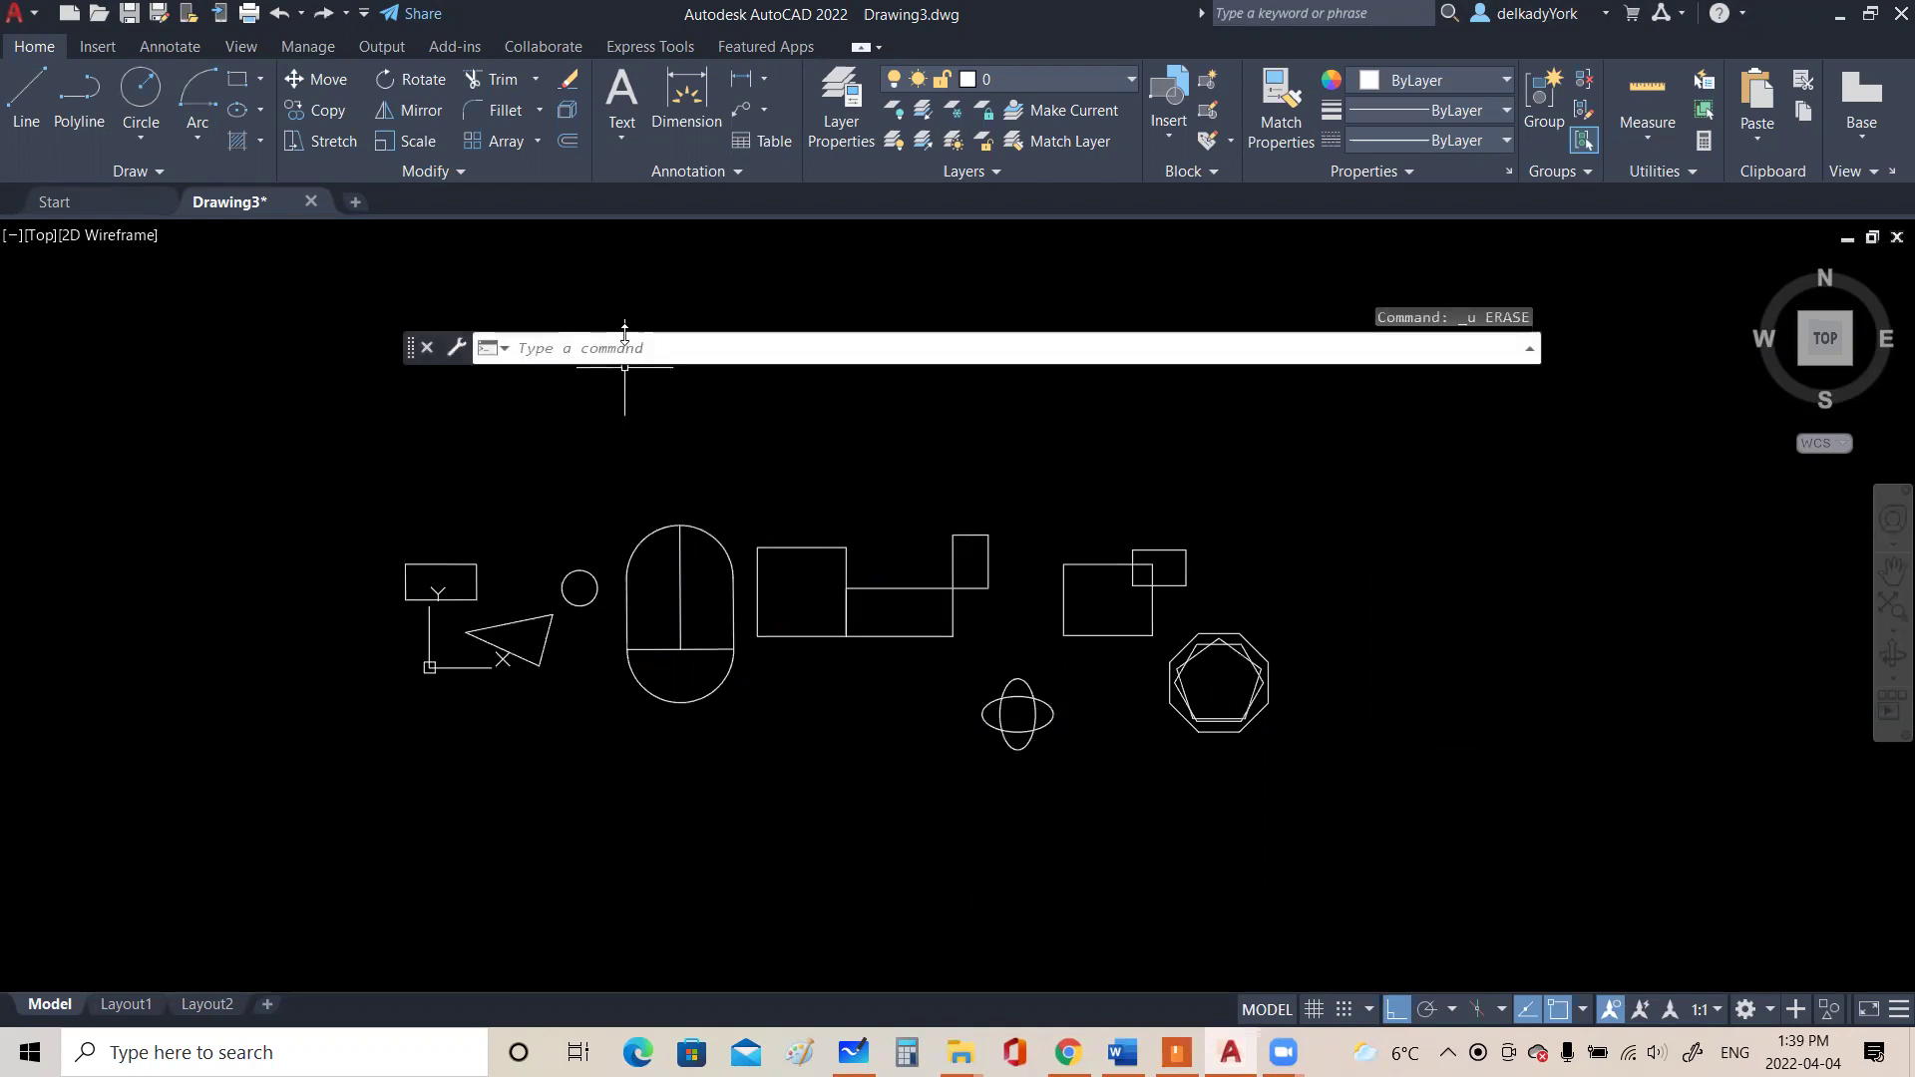
# Remove every shape from the drawing with the ERASE command
pyautogui.write('ERASE')
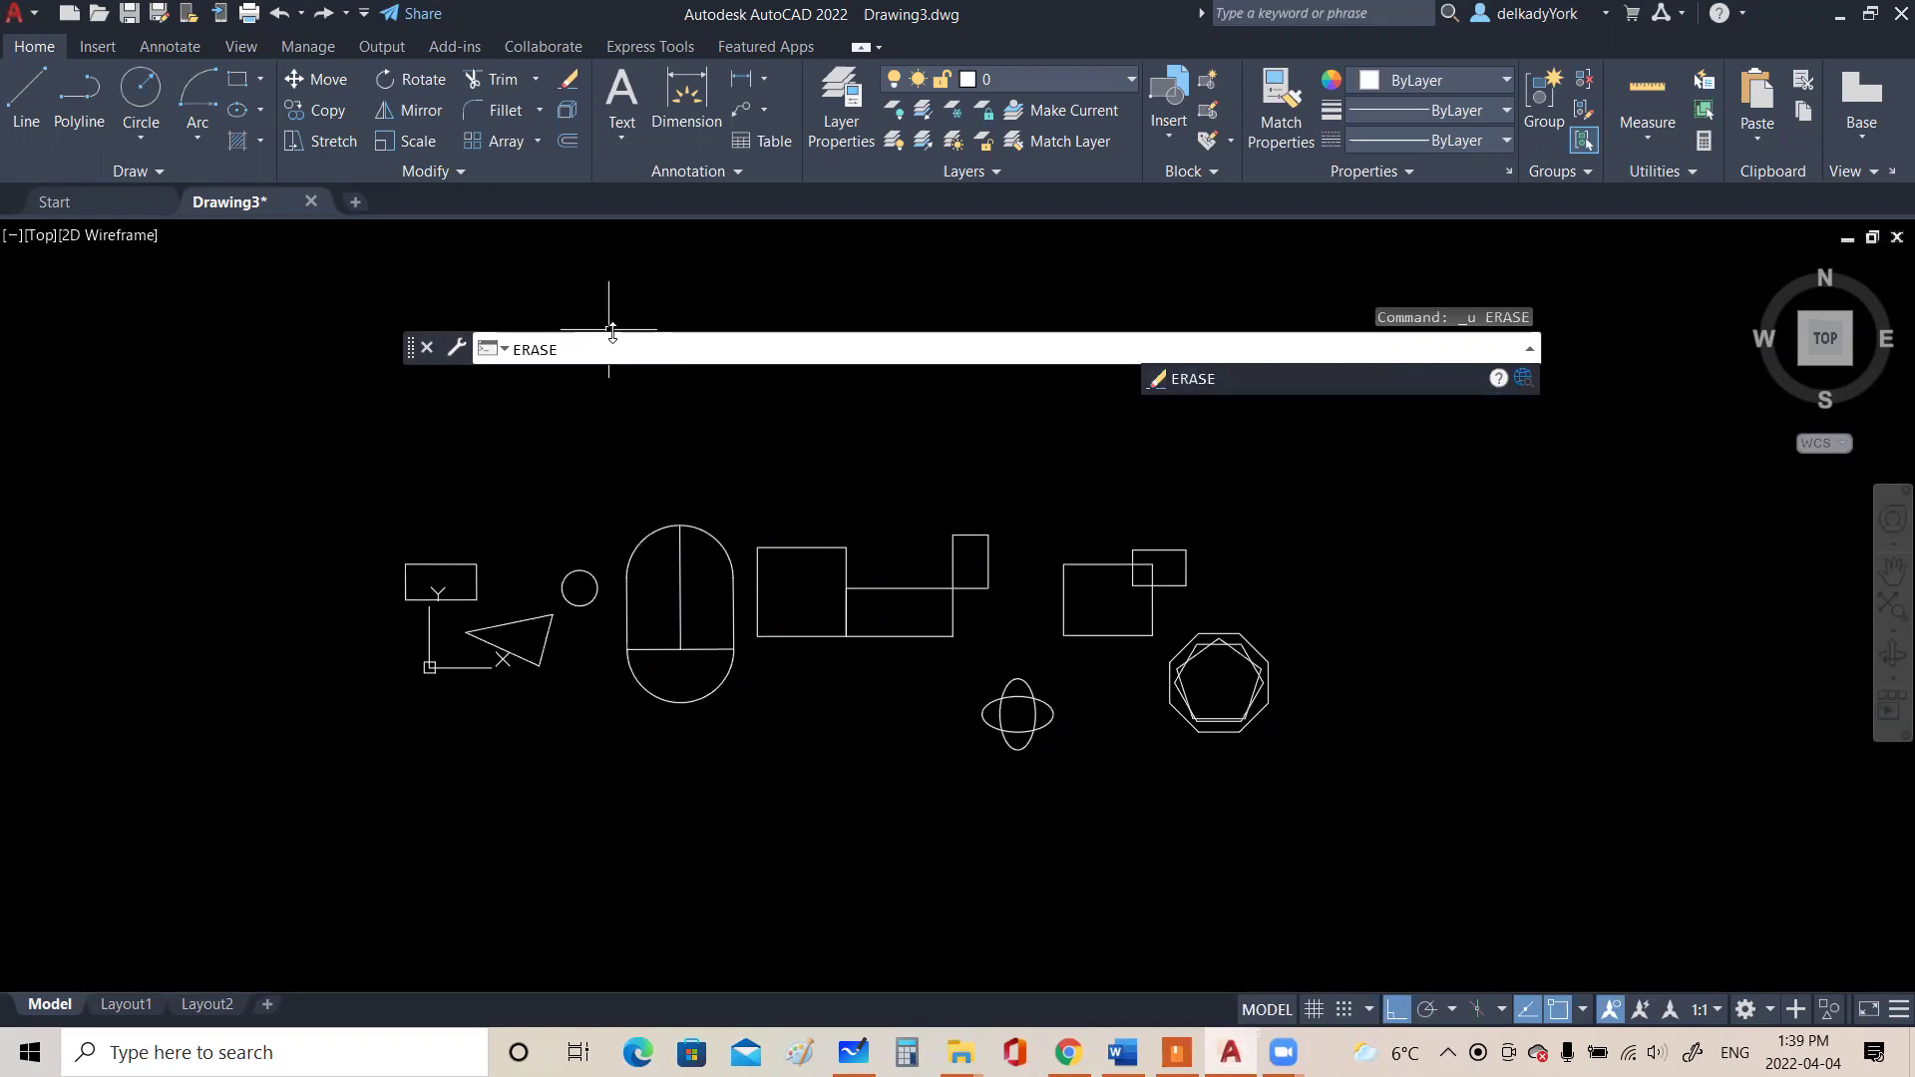
pyautogui.press('Return')
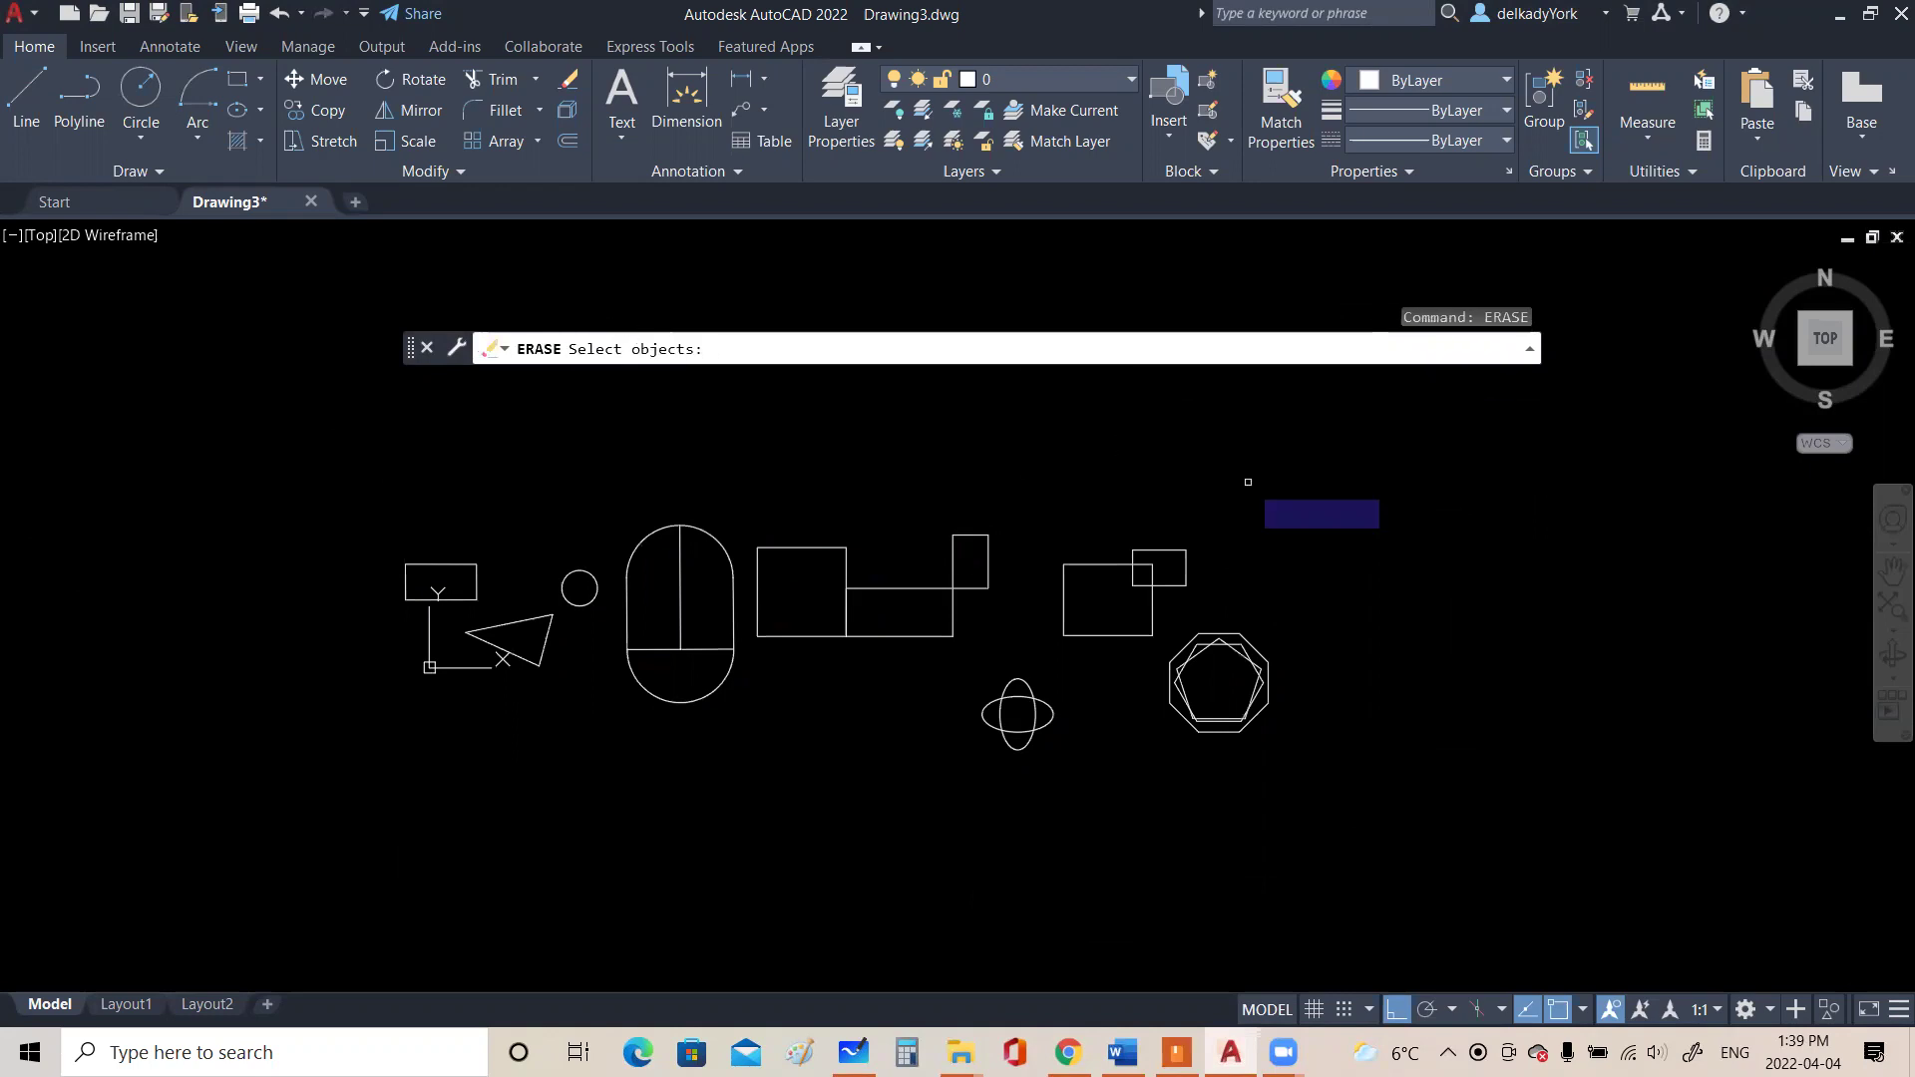
pyautogui.moveTo(1275, 486)
pyautogui.mouseDown()
pyautogui.moveTo(1189, 440)
pyautogui.moveTo(769, 428)
pyautogui.moveTo(223, 479)
pyautogui.moveTo(592, 804)
pyautogui.moveTo(1210, 842)
pyautogui.moveTo(1467, 734)
pyautogui.mouseUp()
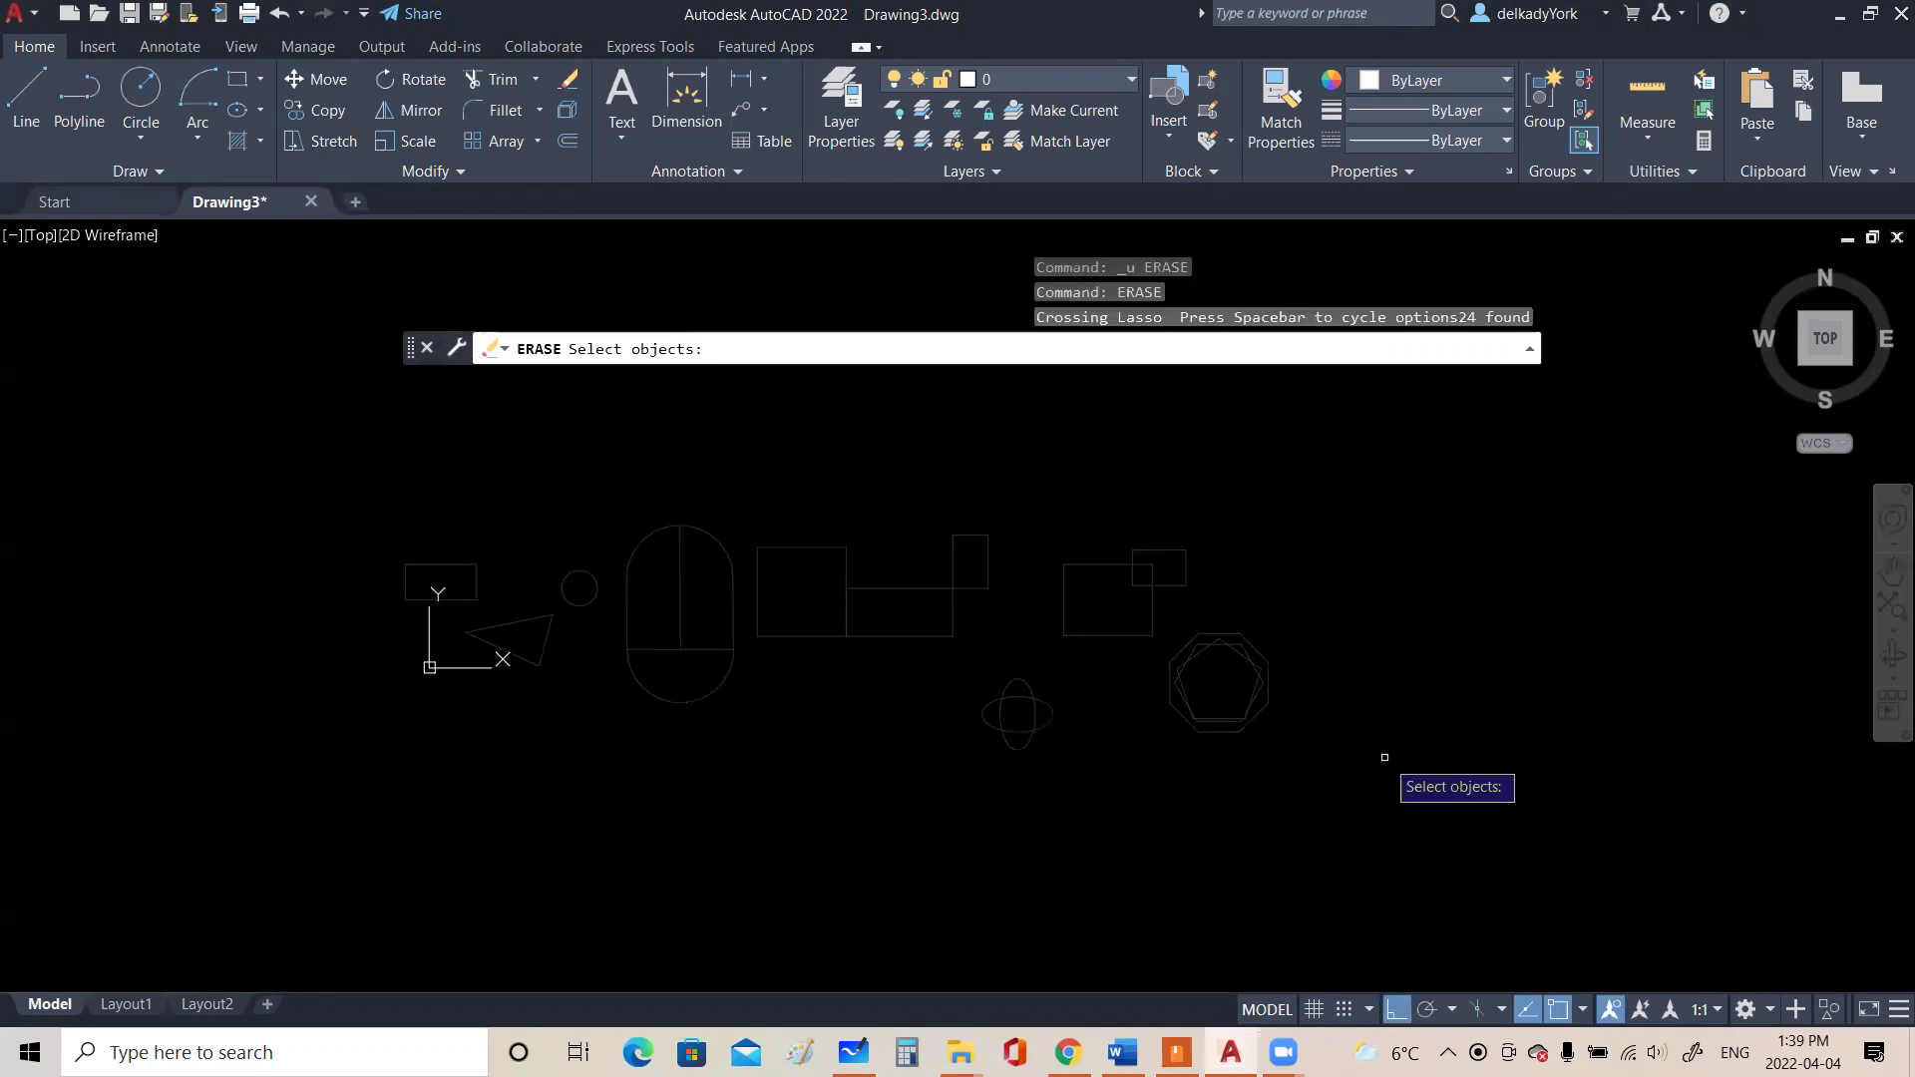
pyautogui.press('Return')
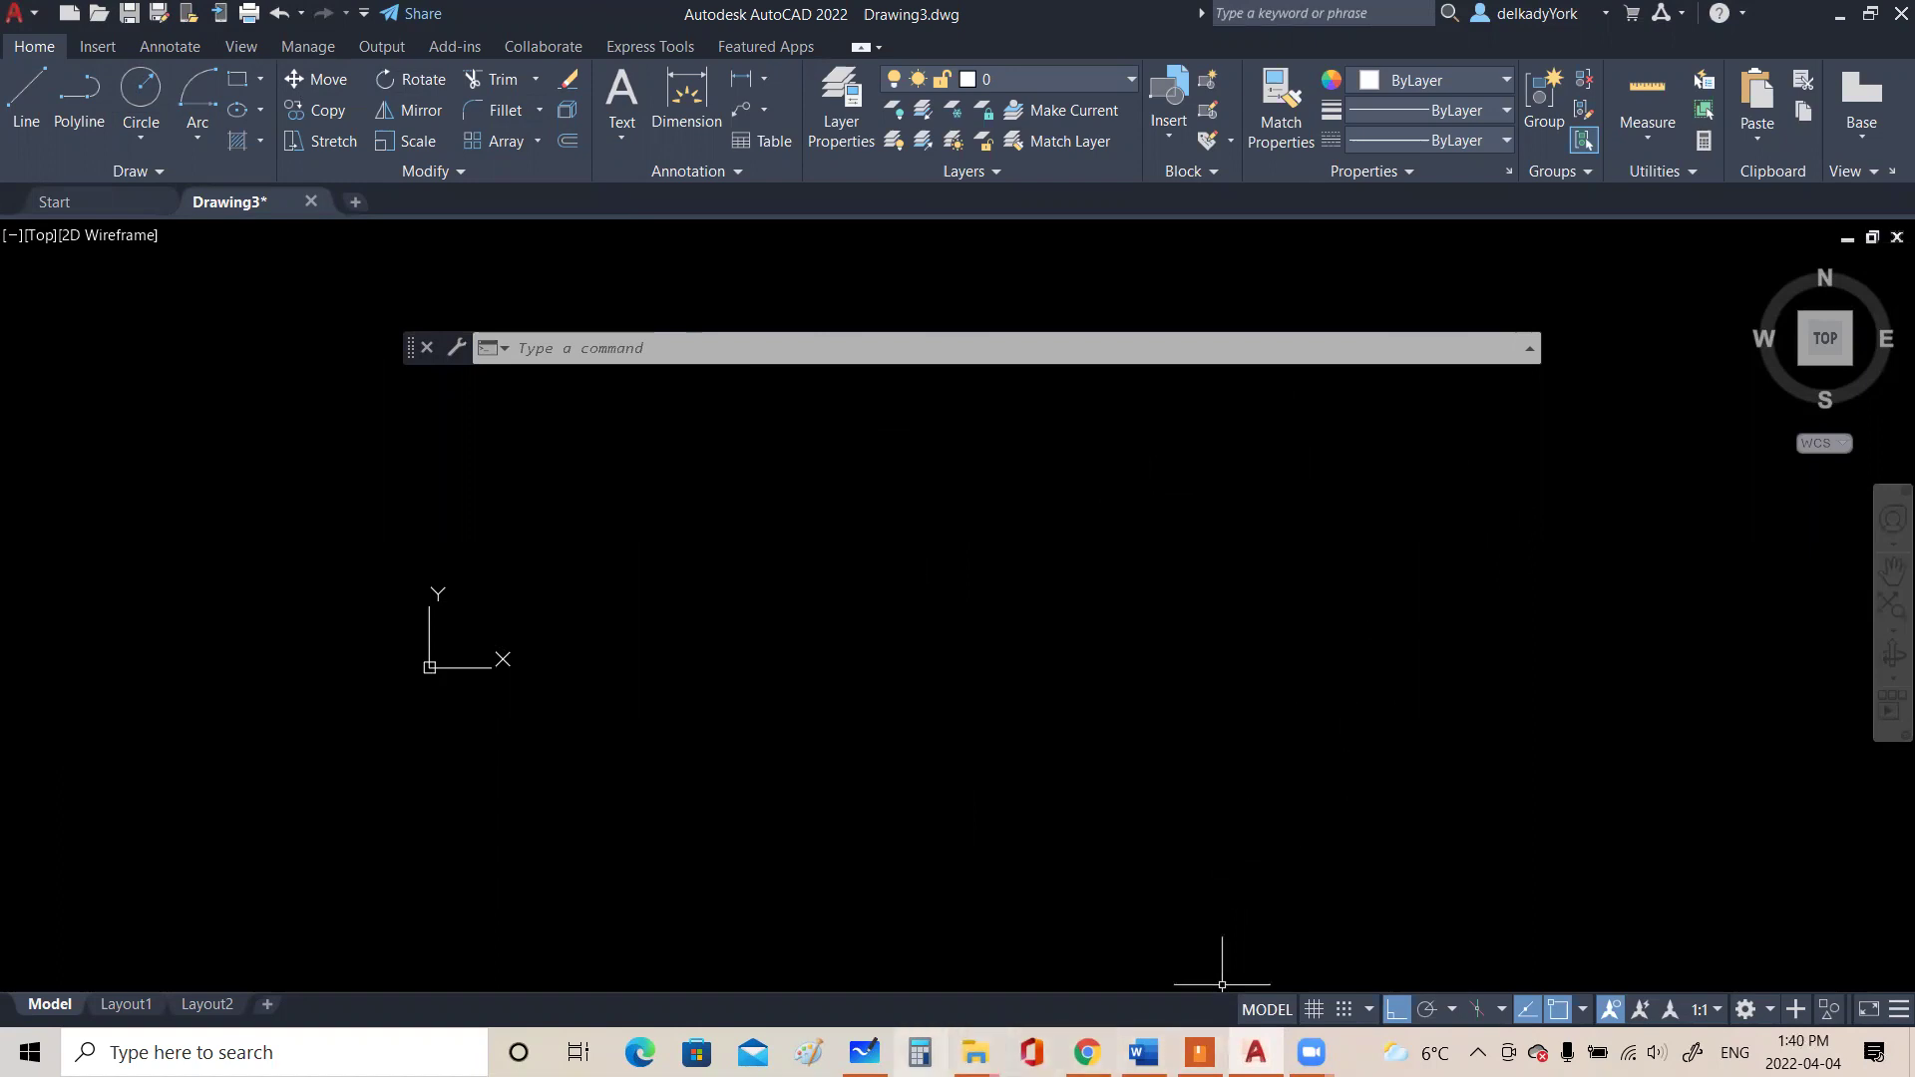
pyautogui.click(865, 1053)
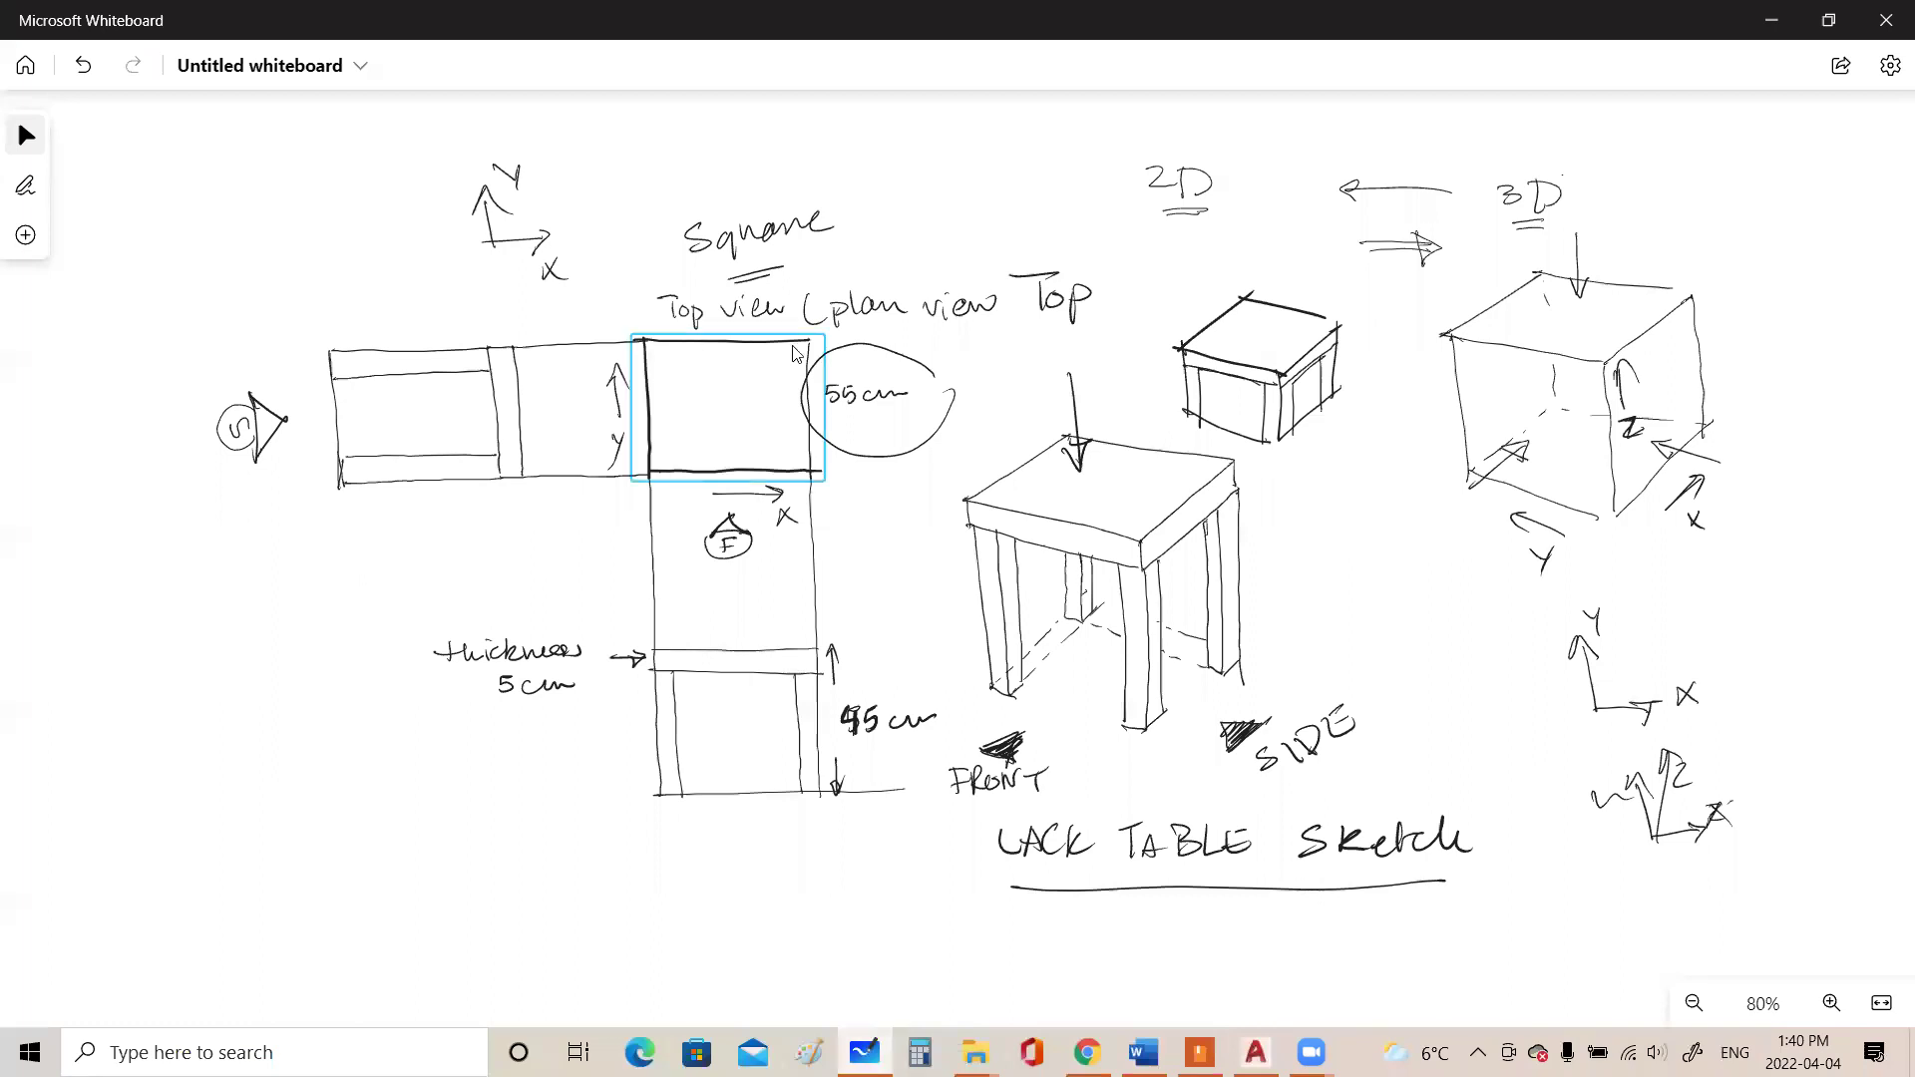
pyautogui.click(646, 344)
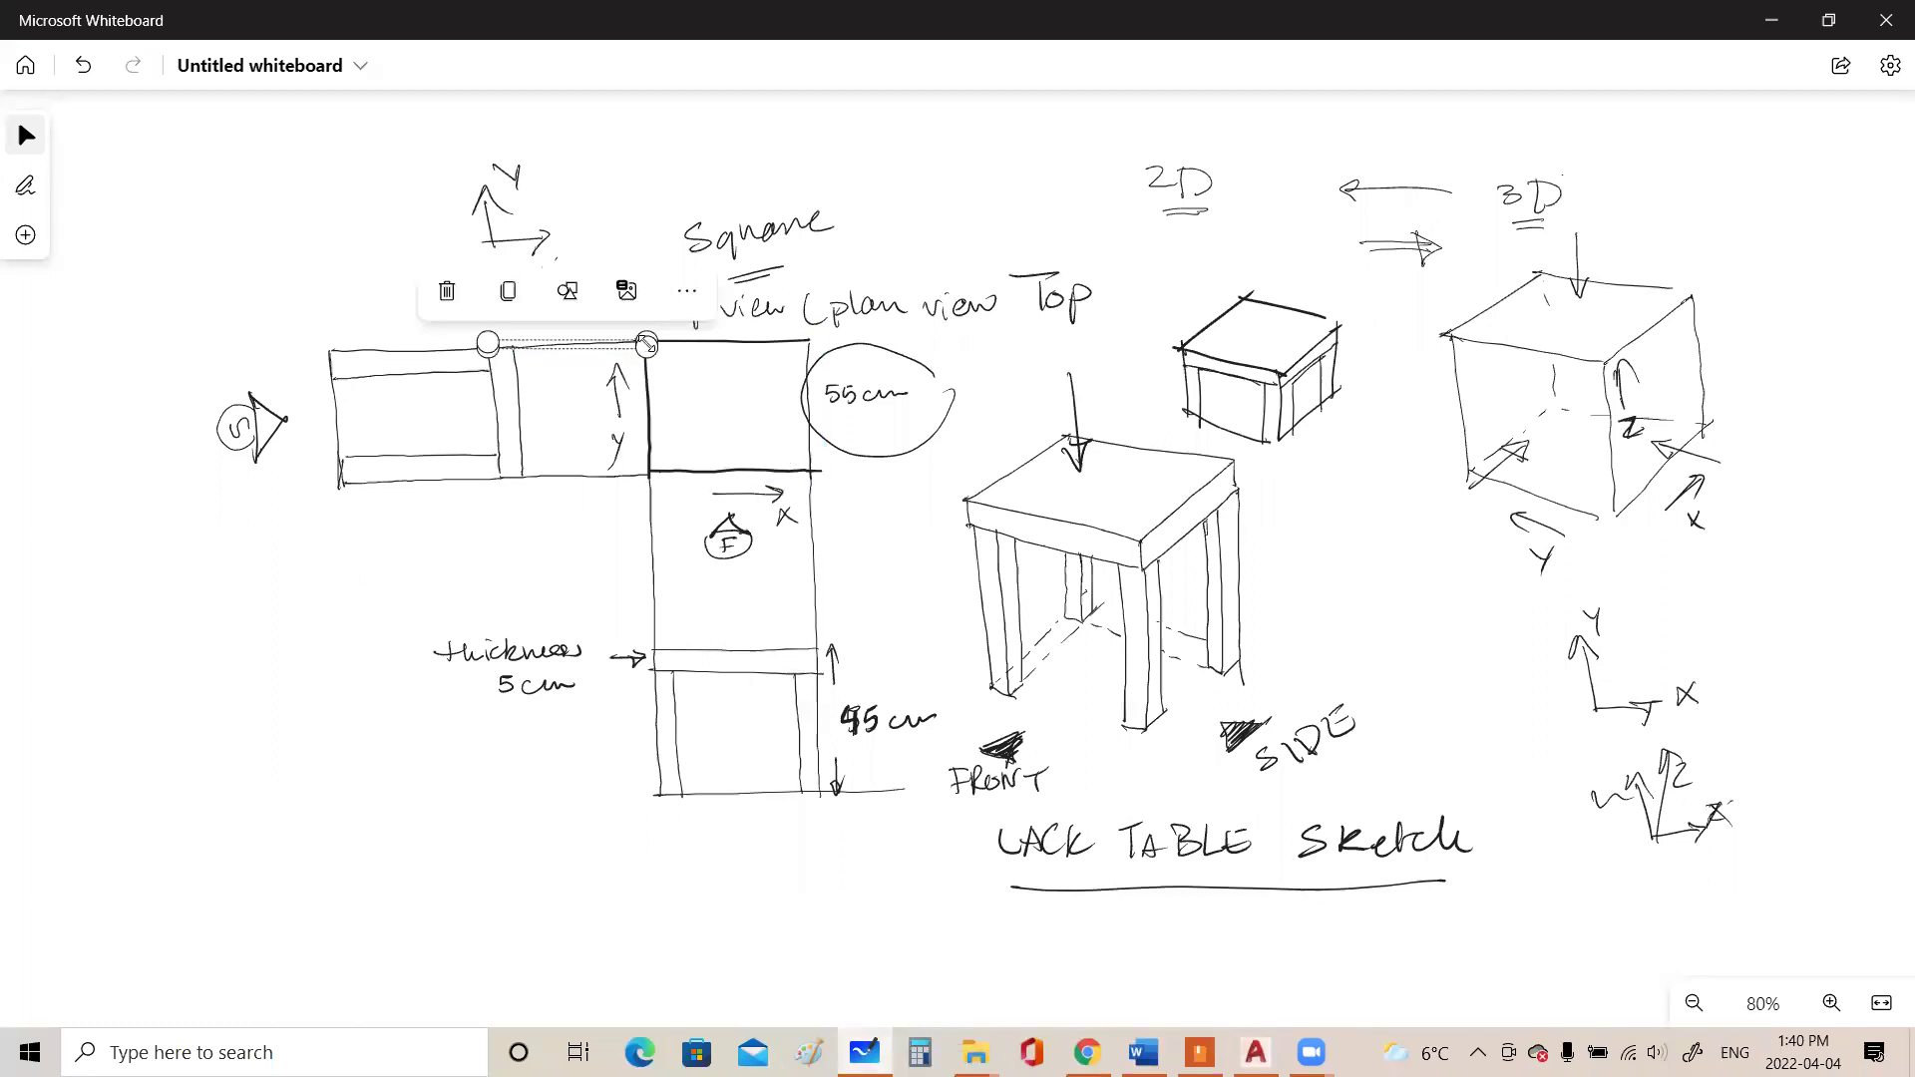
pyautogui.click(752, 367)
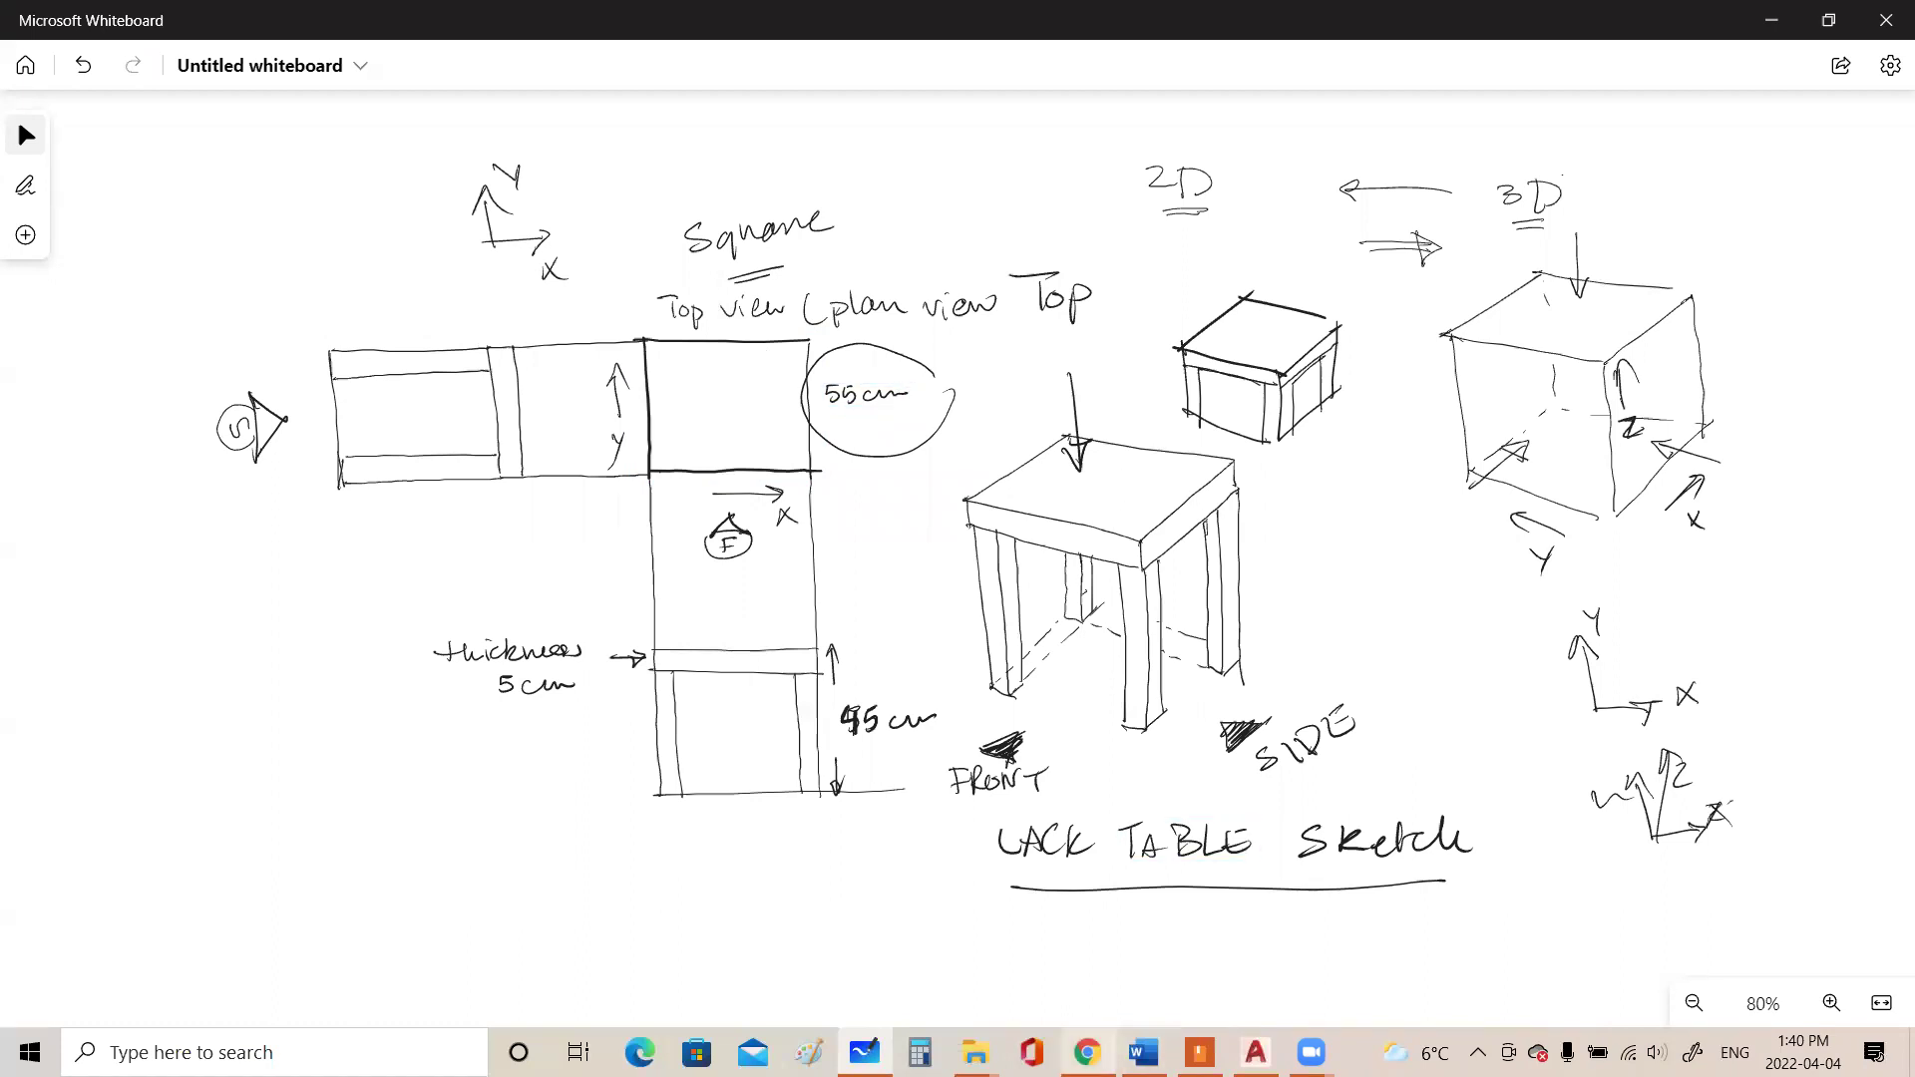
pyautogui.click(1256, 1053)
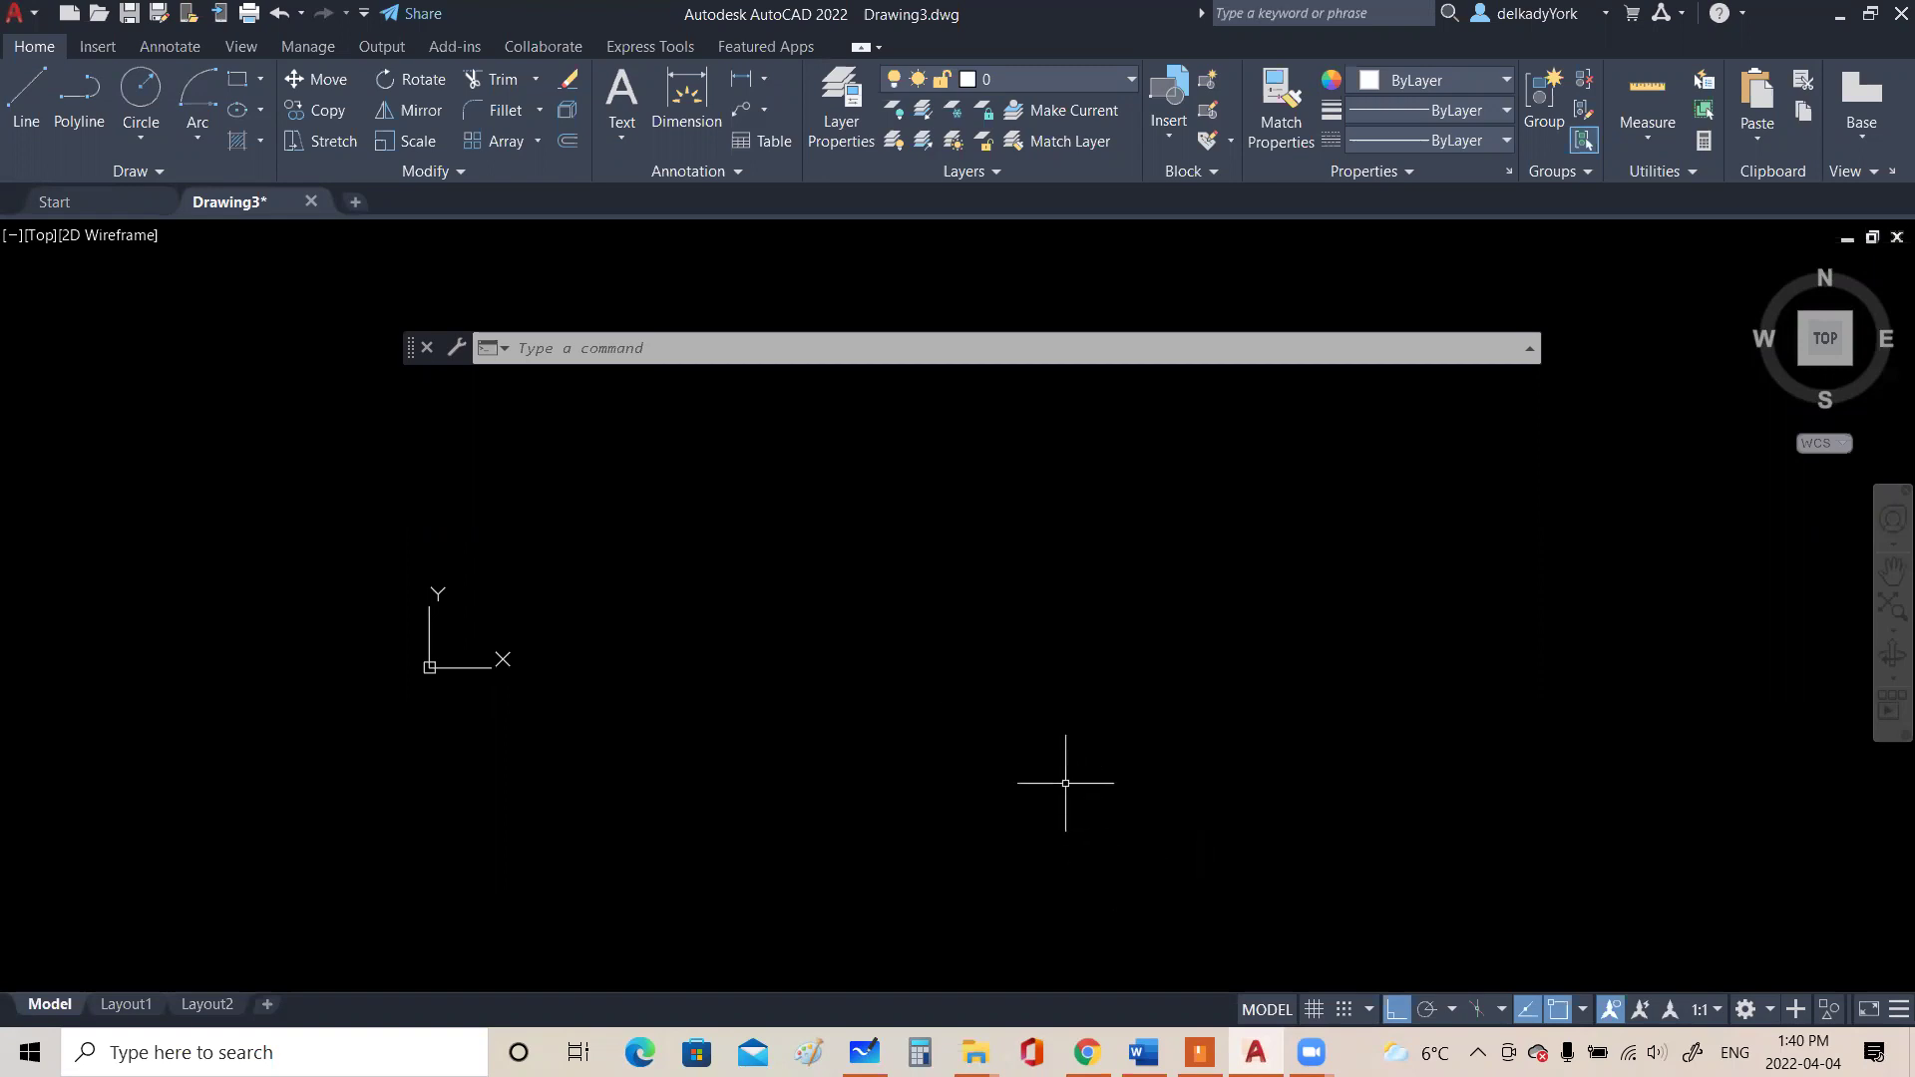
pyautogui.click(1087, 1053)
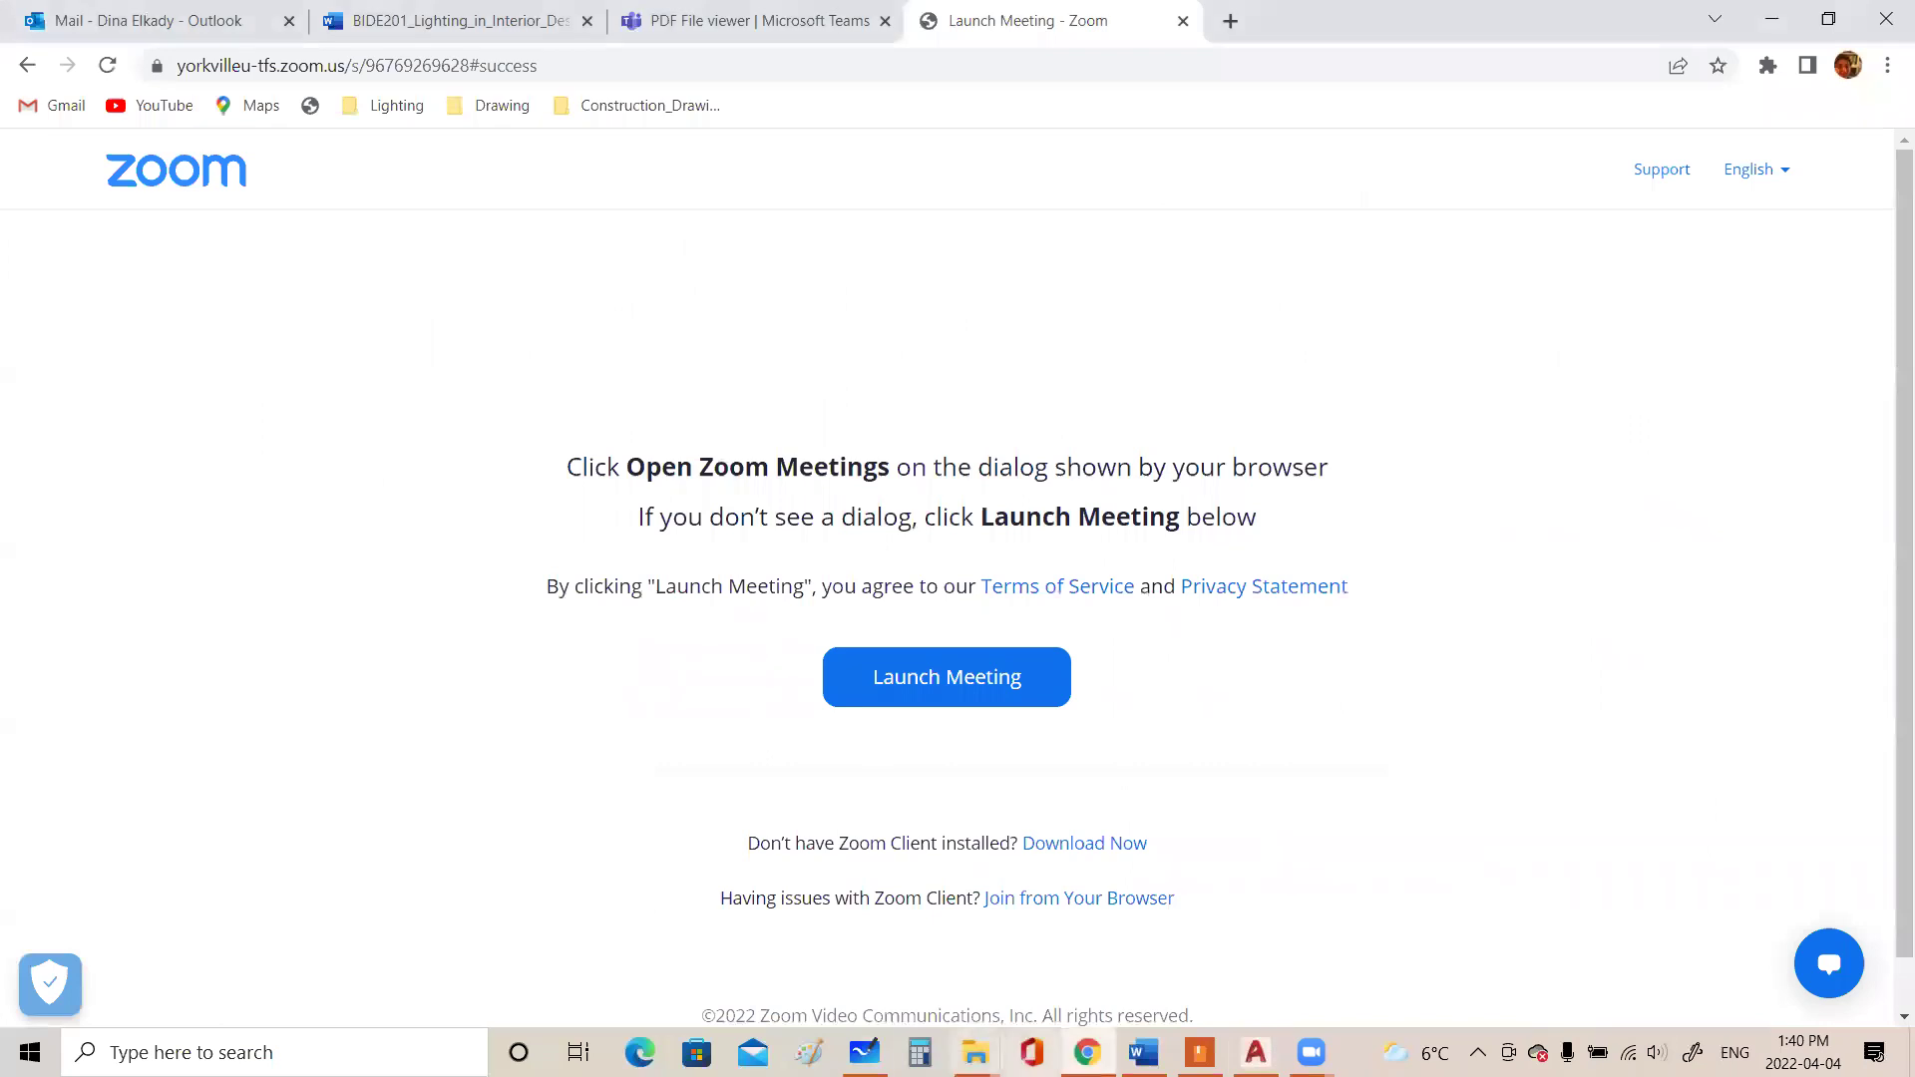
# Switch to Microsoft Whiteboard and write the conversions "1cm = 10 mill" and "55cm = 550" above the 3D box
pyautogui.click(864, 1052)
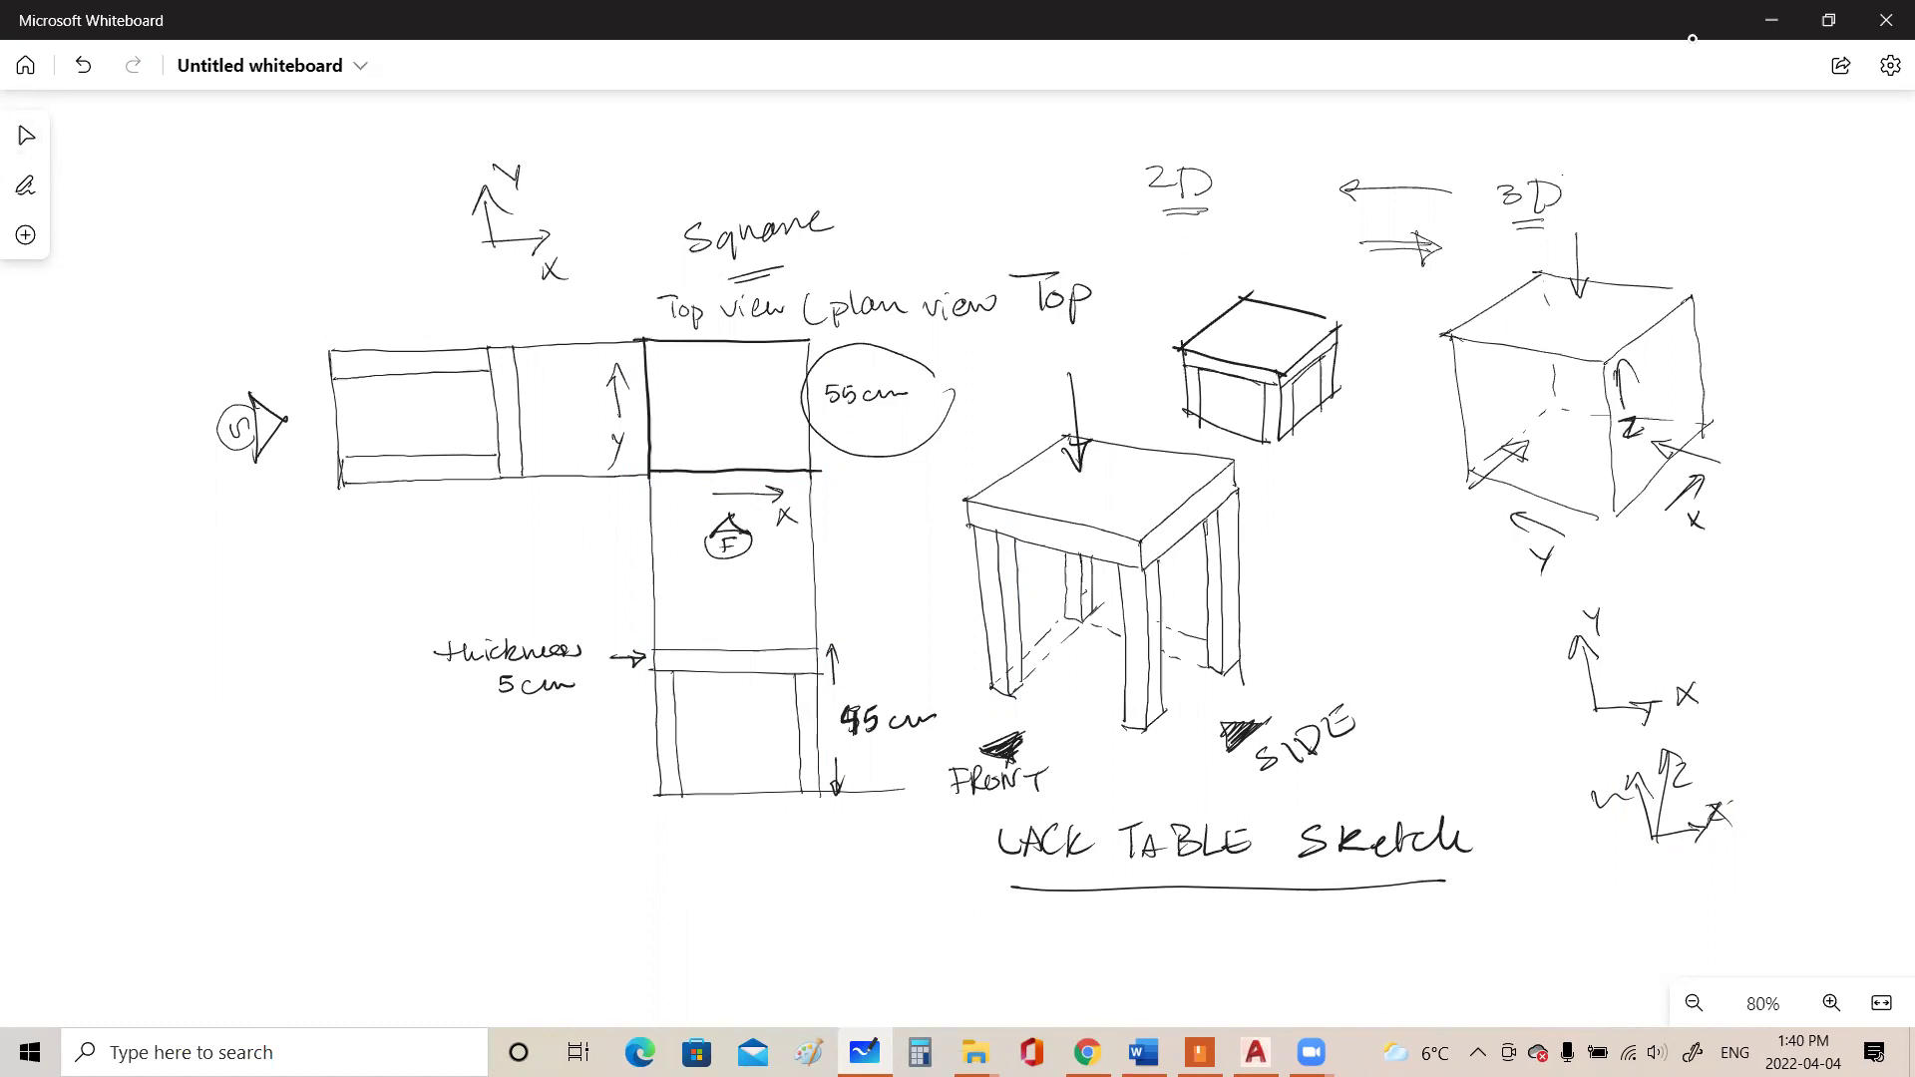
pyautogui.moveTo(1607, 134); pyautogui.dragTo(1613, 163)
pyautogui.moveTo(1643, 143)
pyautogui.mouseDown()
pyautogui.moveTo(1645, 160)
pyautogui.moveTo(1701, 157)
pyautogui.mouseUp()
pyautogui.moveTo(1735, 148); pyautogui.dragTo(1856, 159)
pyautogui.moveTo(1863, 145); pyautogui.dragTo(1896, 159)
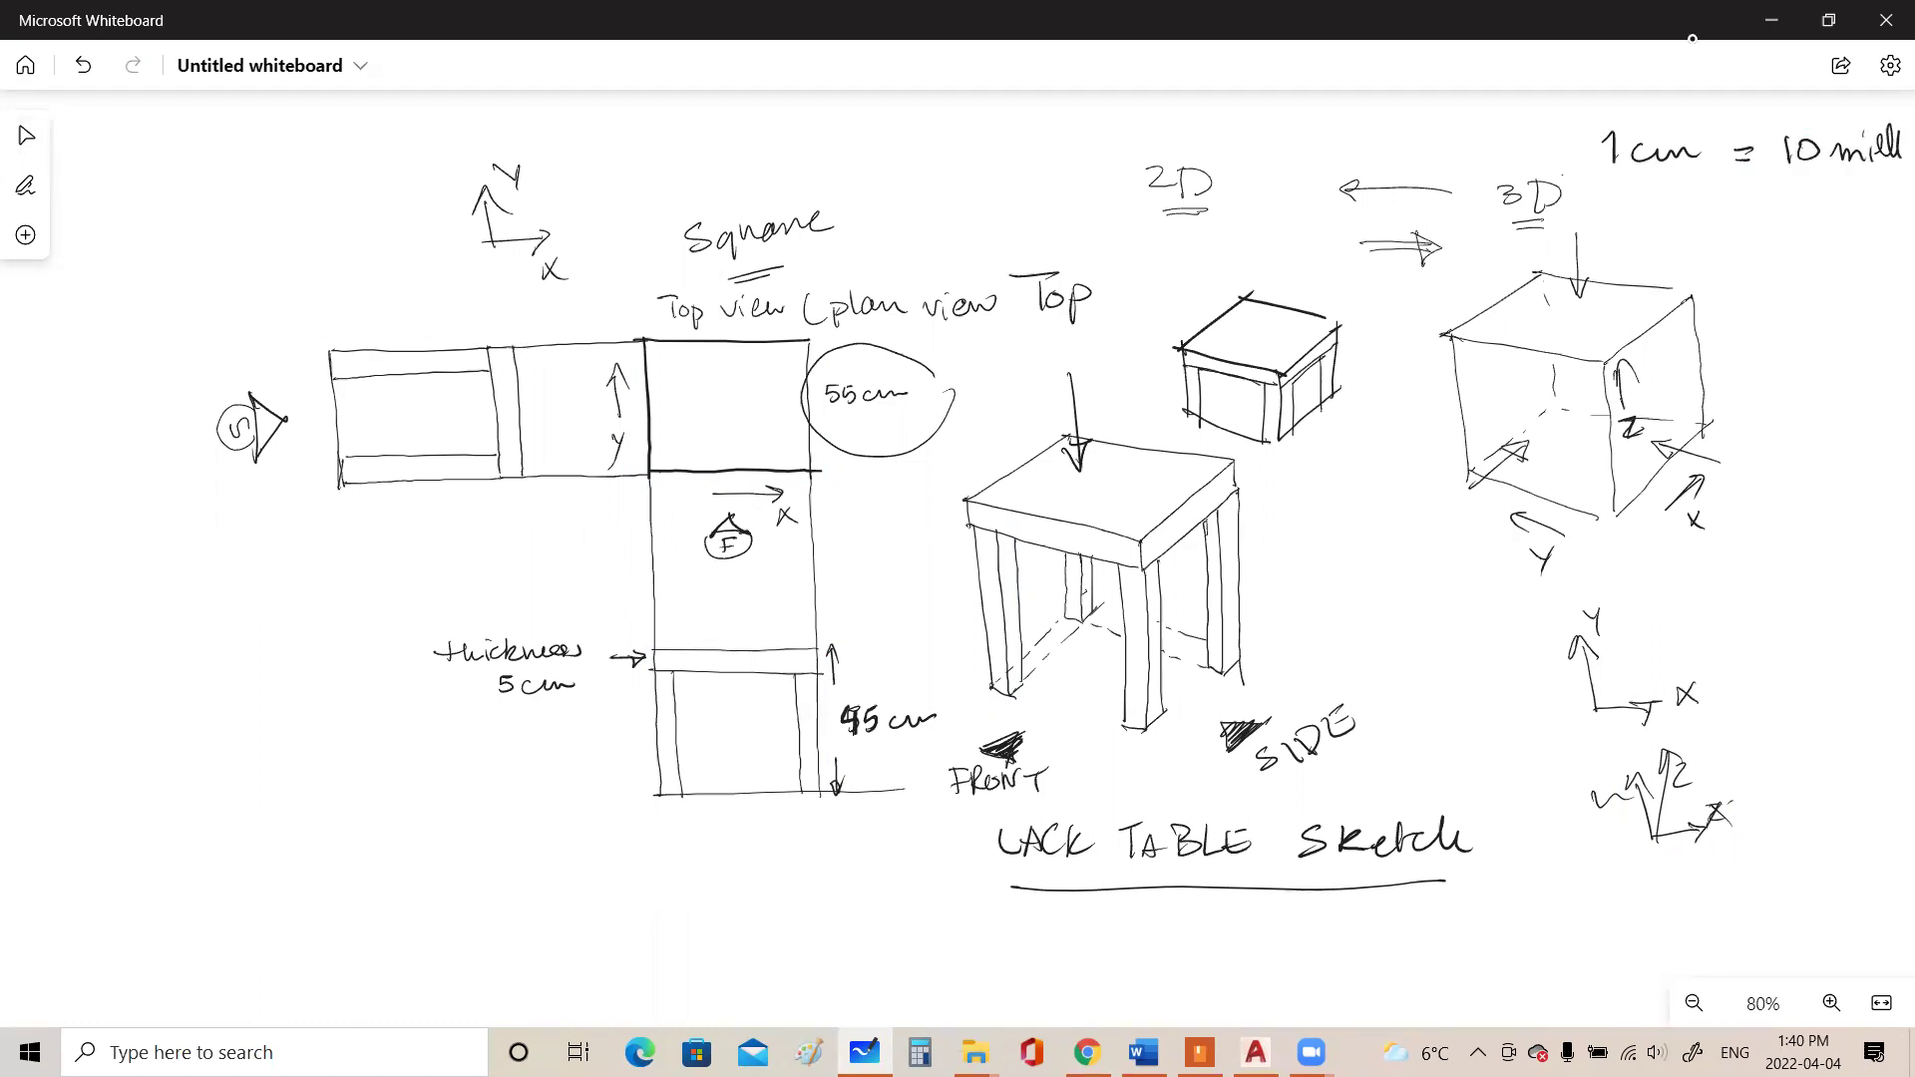
pyautogui.moveTo(1603, 189)
pyautogui.mouseDown()
pyautogui.moveTo(1605, 209)
pyautogui.moveTo(1651, 188)
pyautogui.mouseUp()
pyautogui.moveTo(1636, 190)
pyautogui.mouseDown()
pyautogui.moveTo(1637, 208)
pyautogui.moveTo(1709, 213)
pyautogui.mouseUp()
pyautogui.moveTo(1746, 206); pyautogui.dragTo(1853, 205)
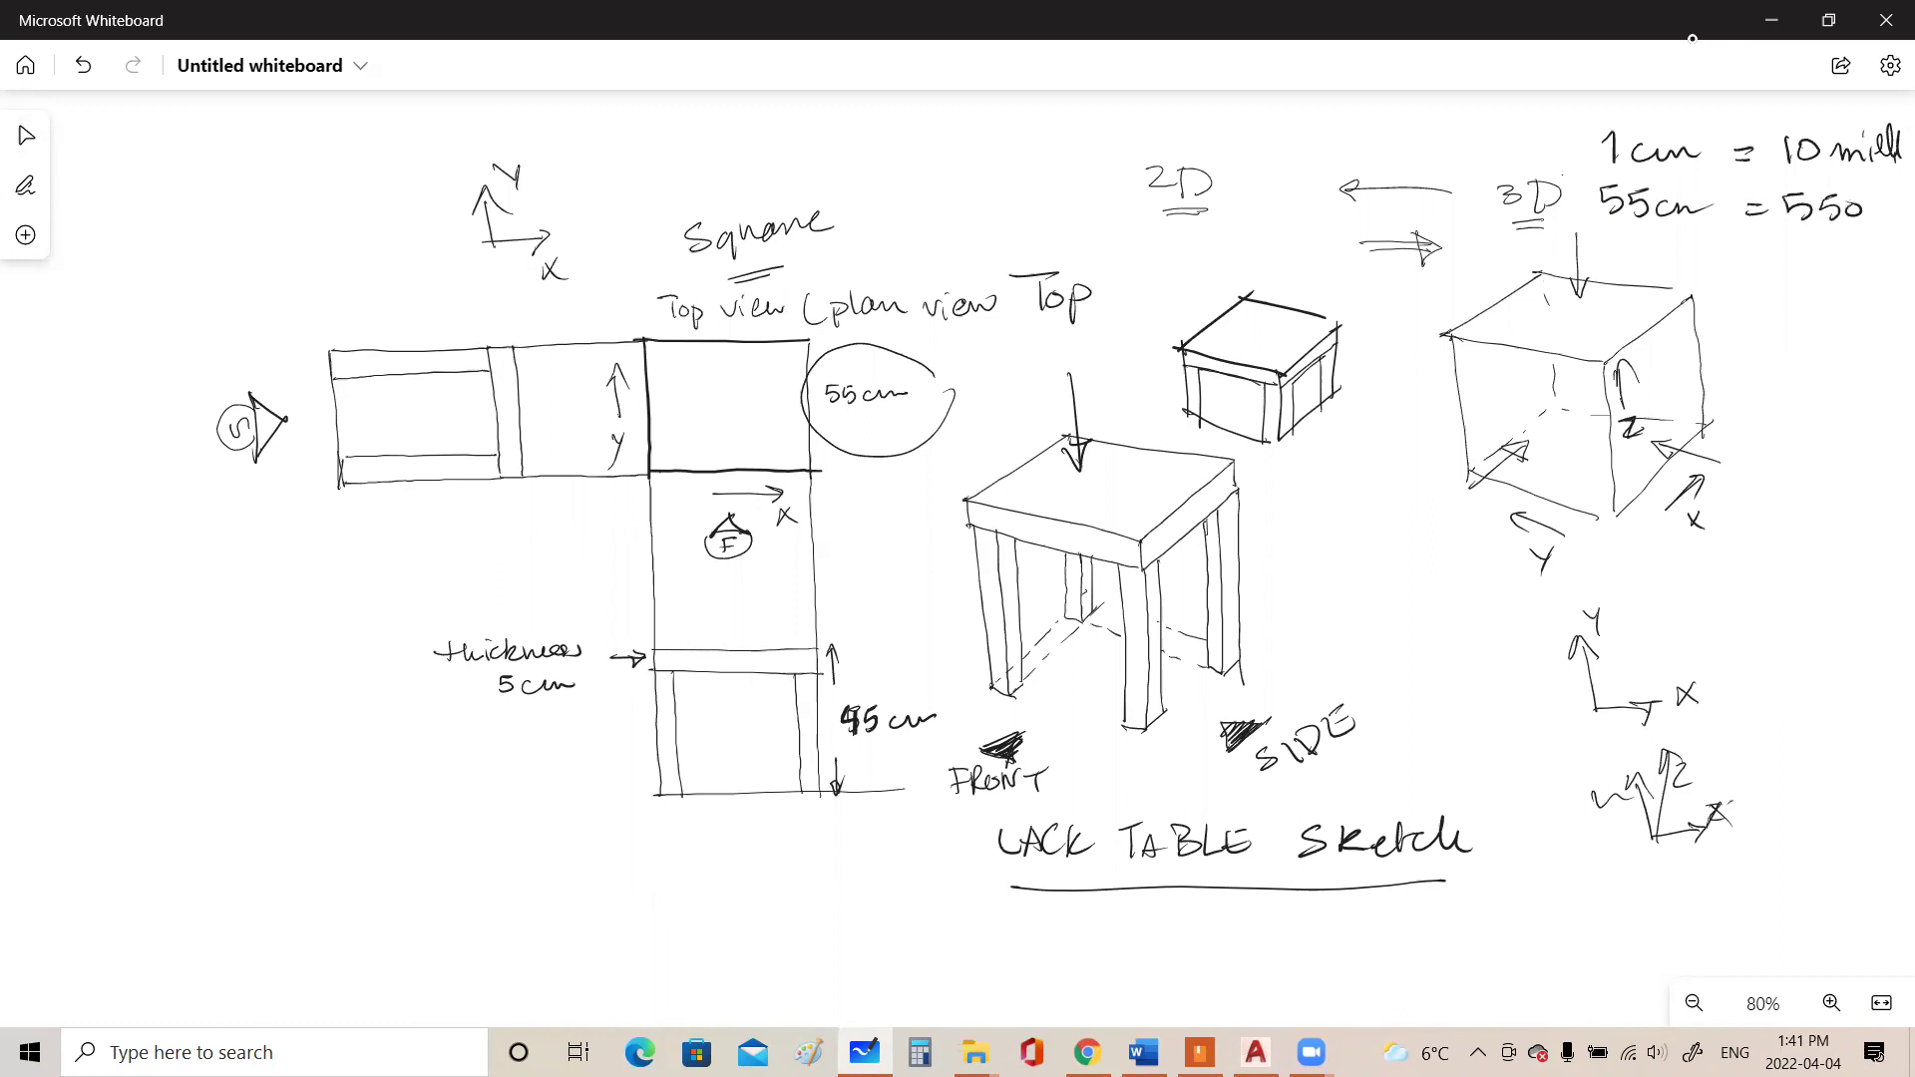
pyautogui.click(1894, 187)
# Switch to AutoCAD and draw the table's top view as a 550 by 550 rectangle in the empty drawing
pyautogui.click(1255, 1049)
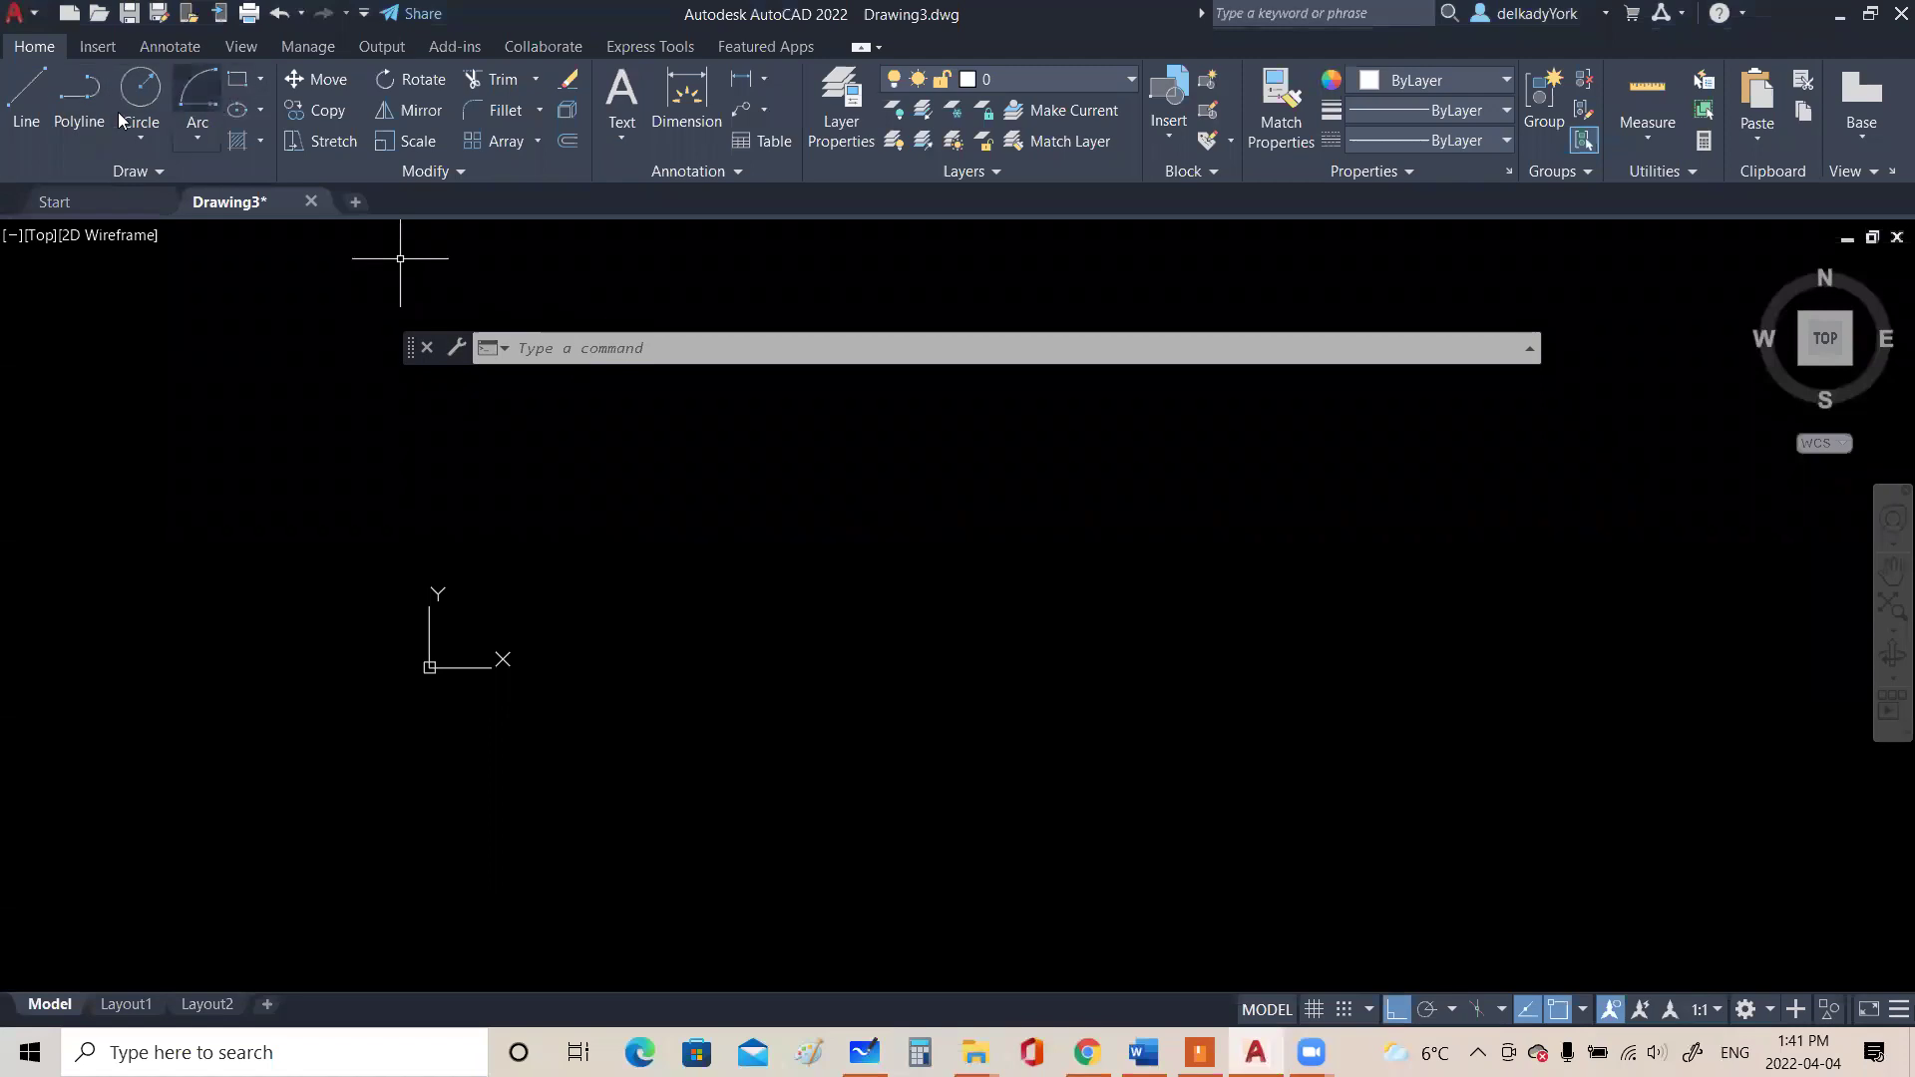
pyautogui.click(29, 117)
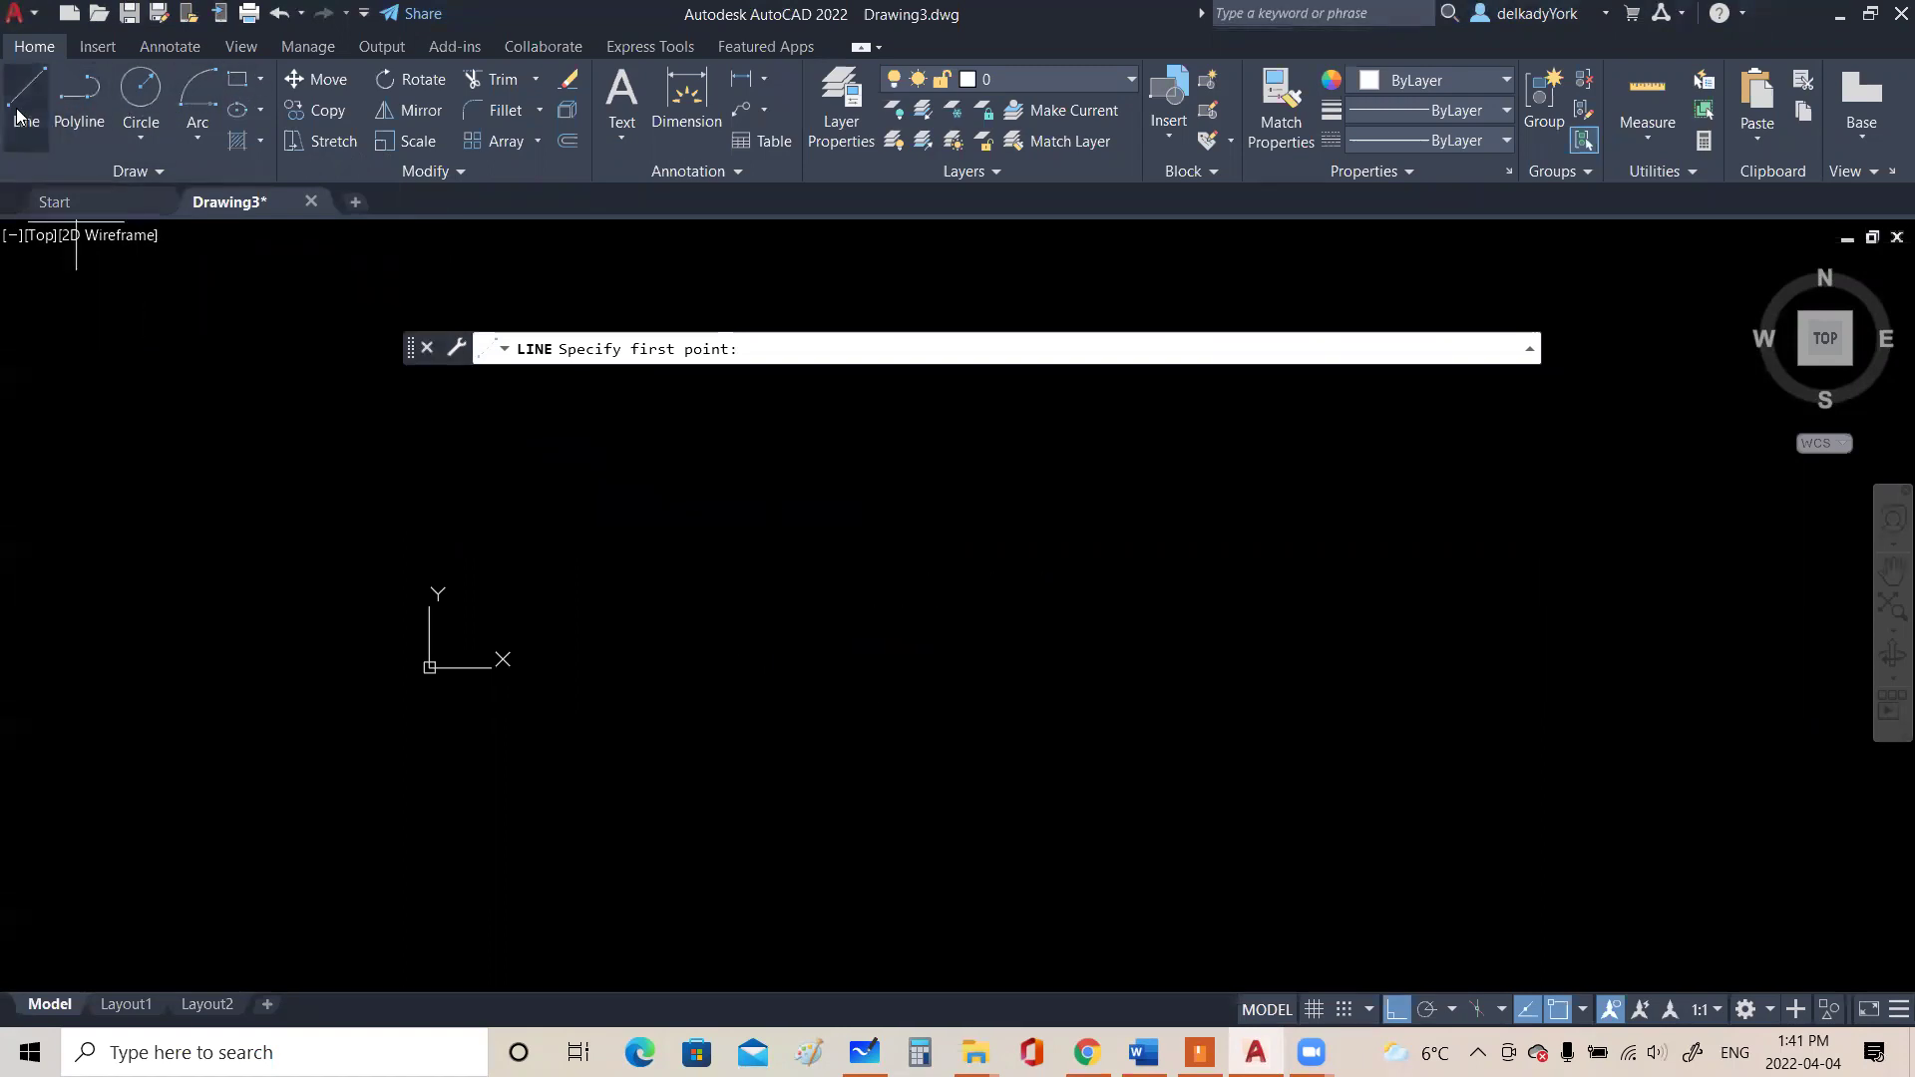
pyautogui.click(239, 88)
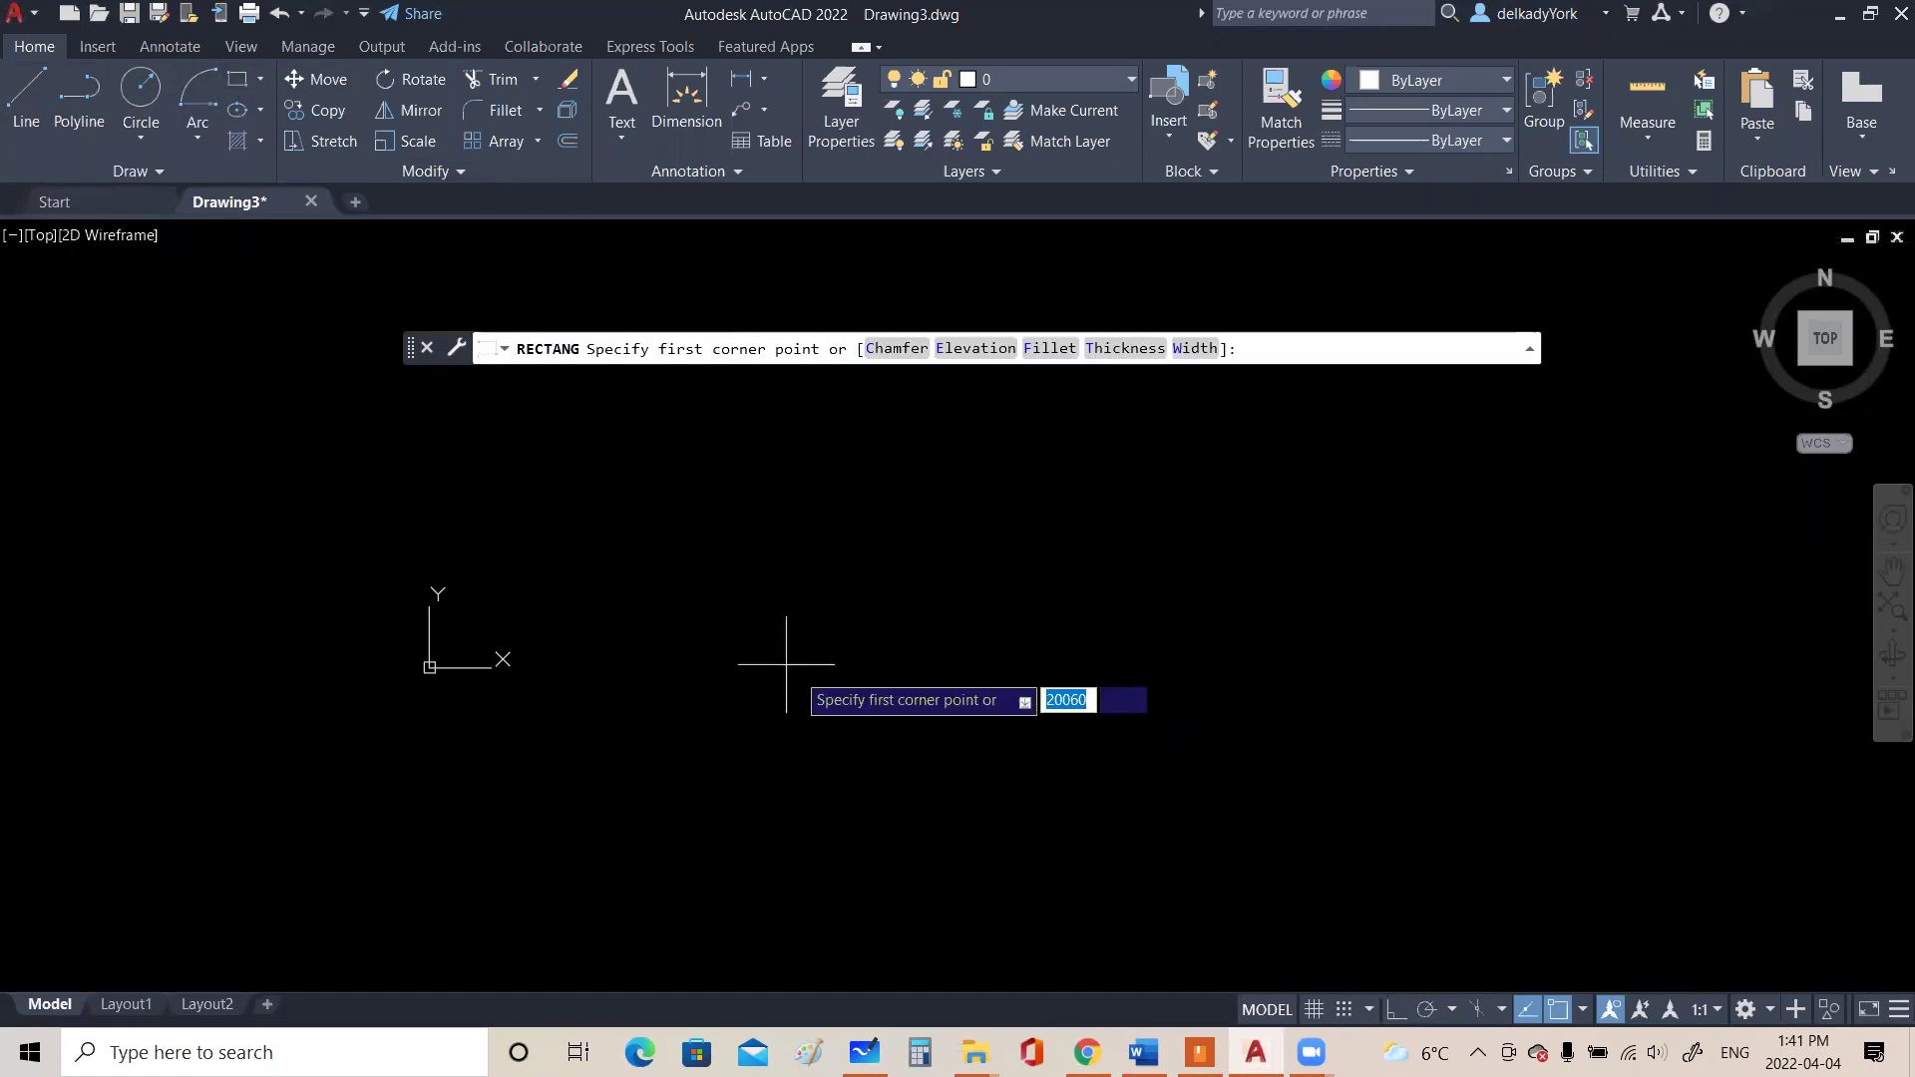
pyautogui.click(820, 682)
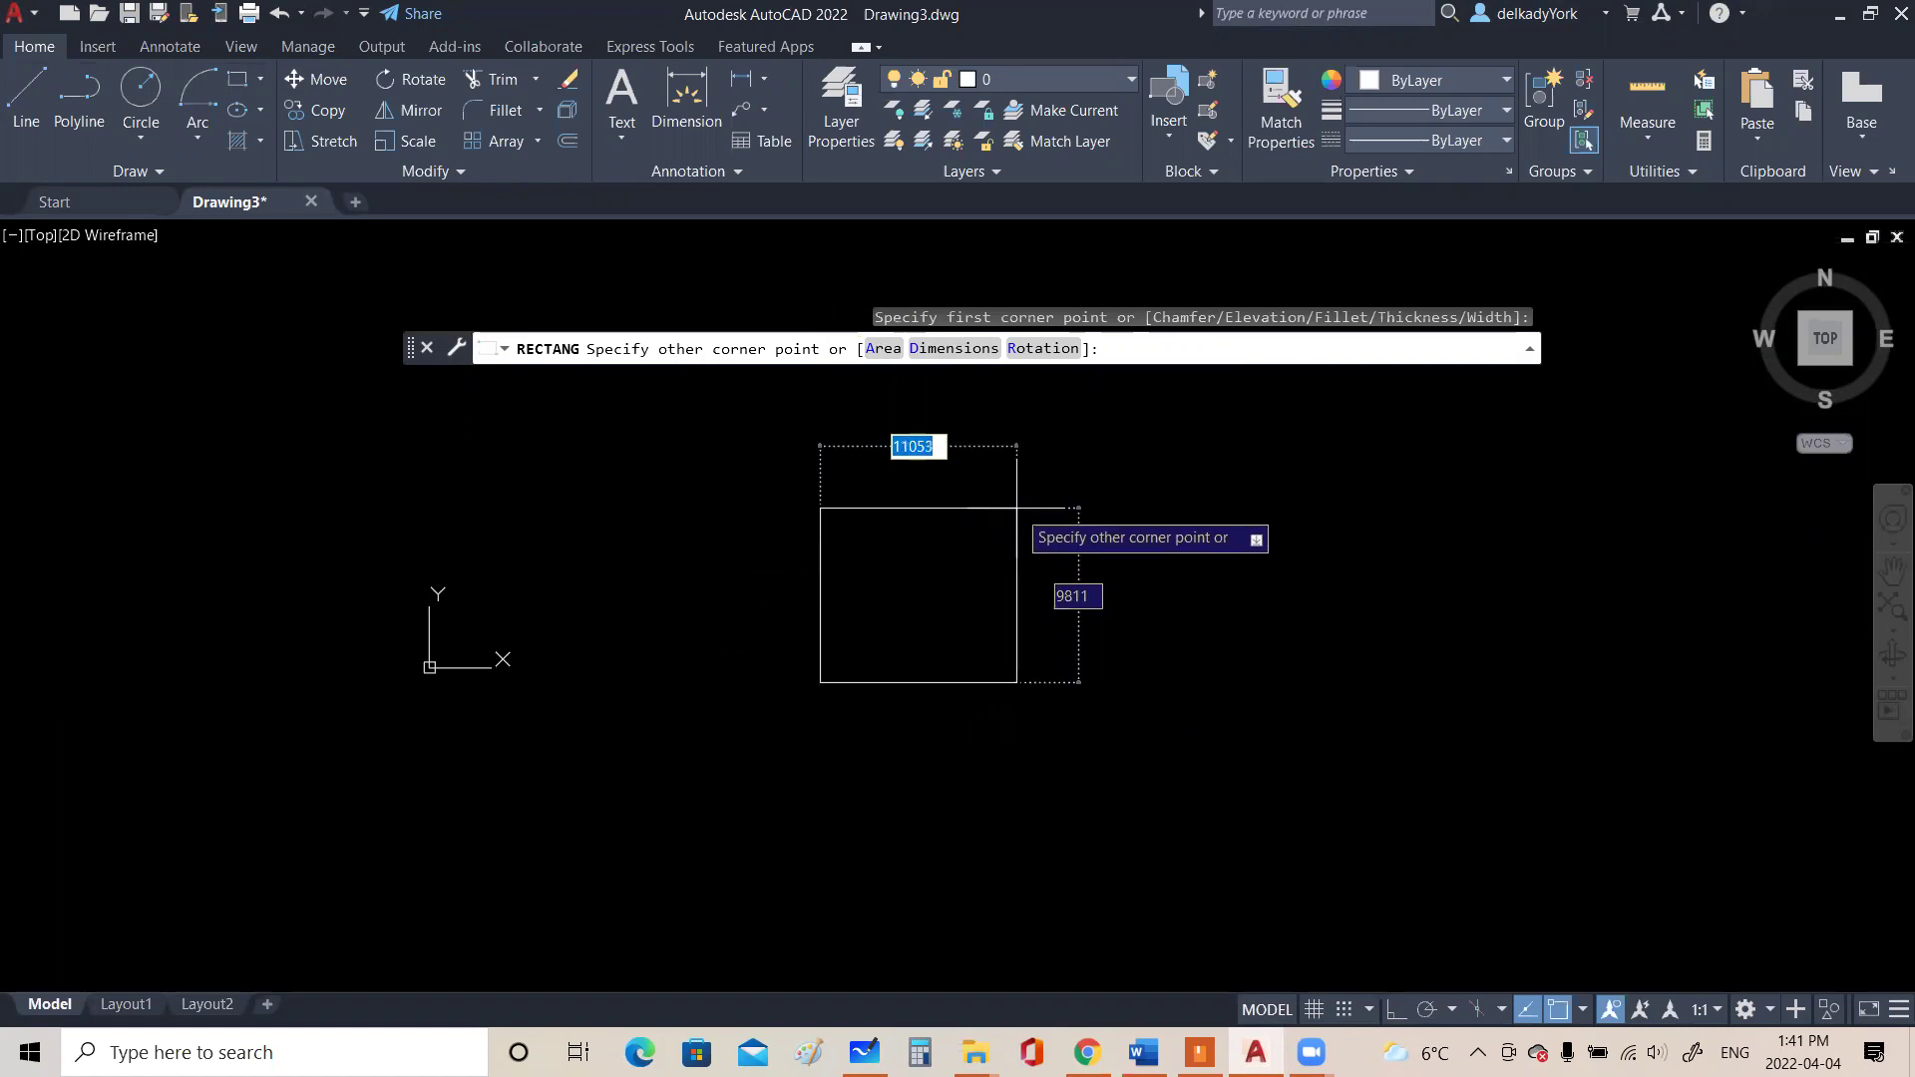
pyautogui.write('550')
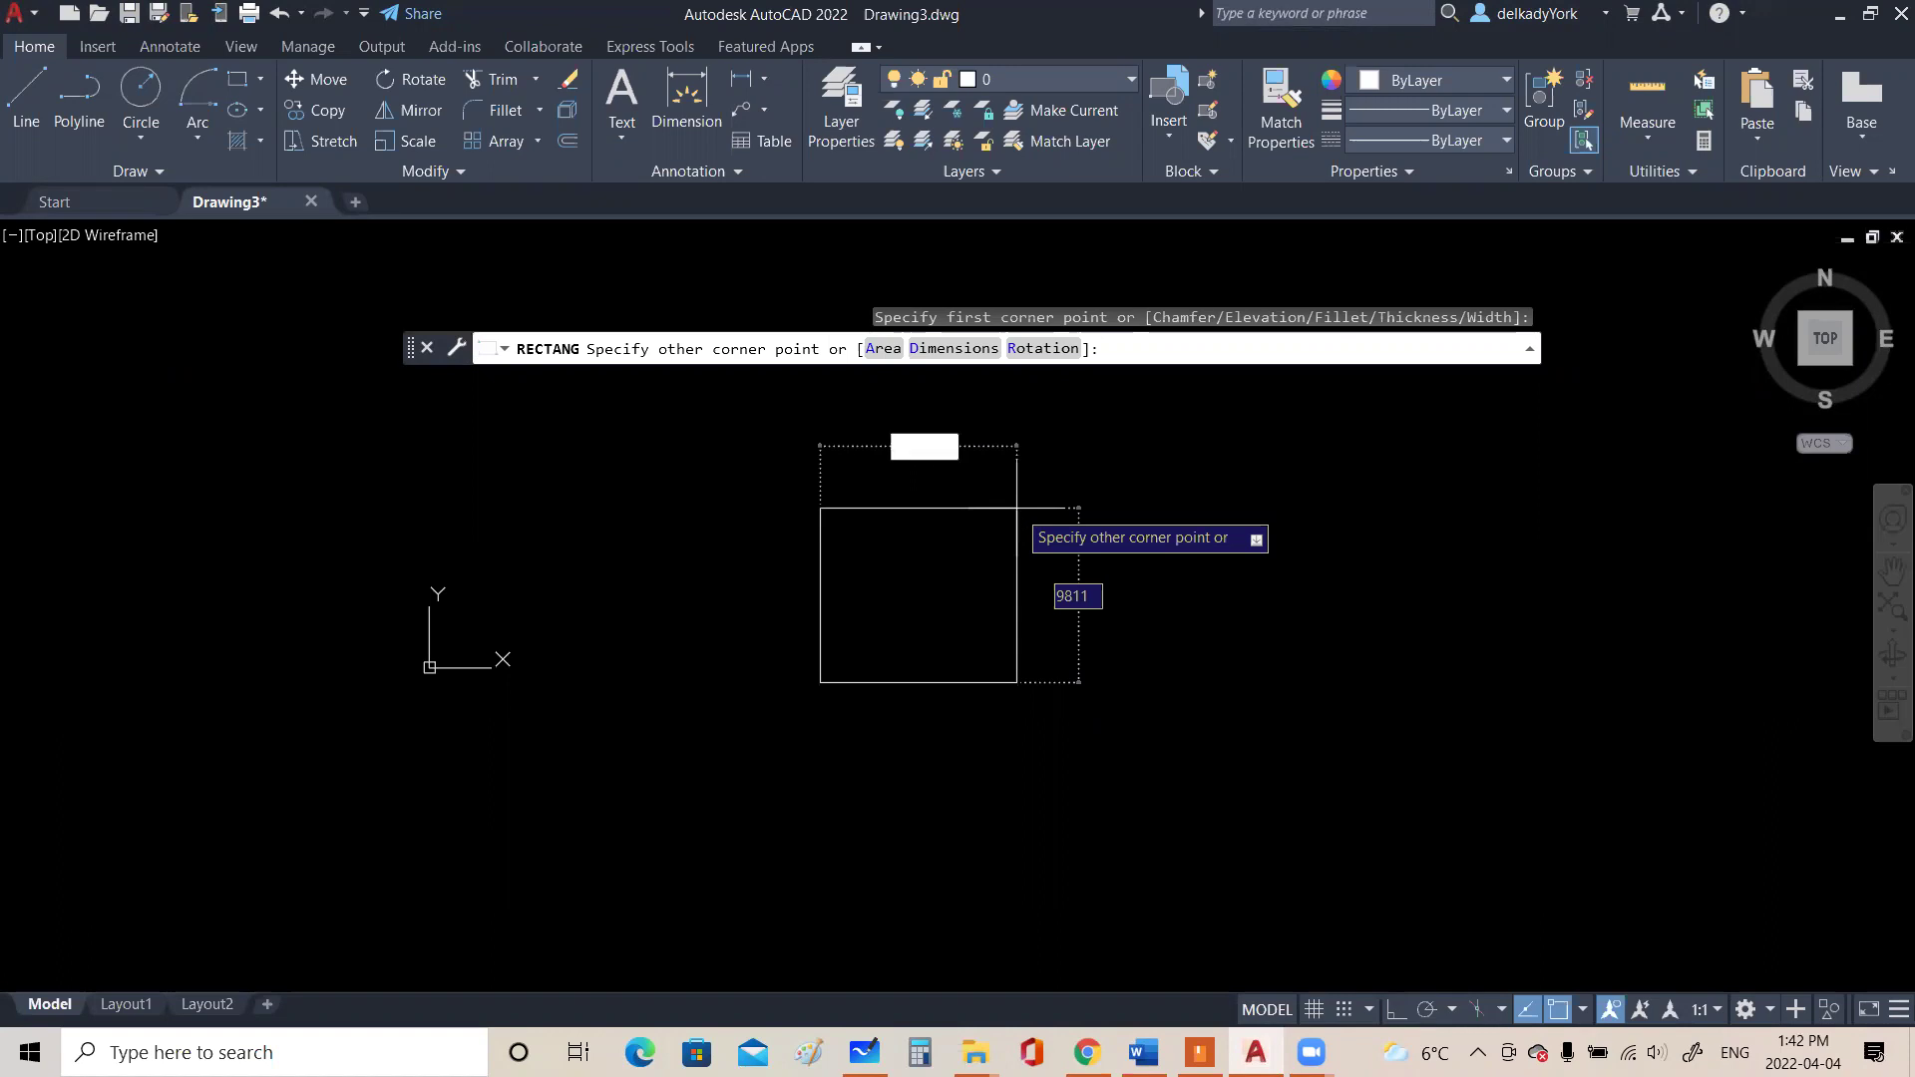
pyautogui.press('Tab')
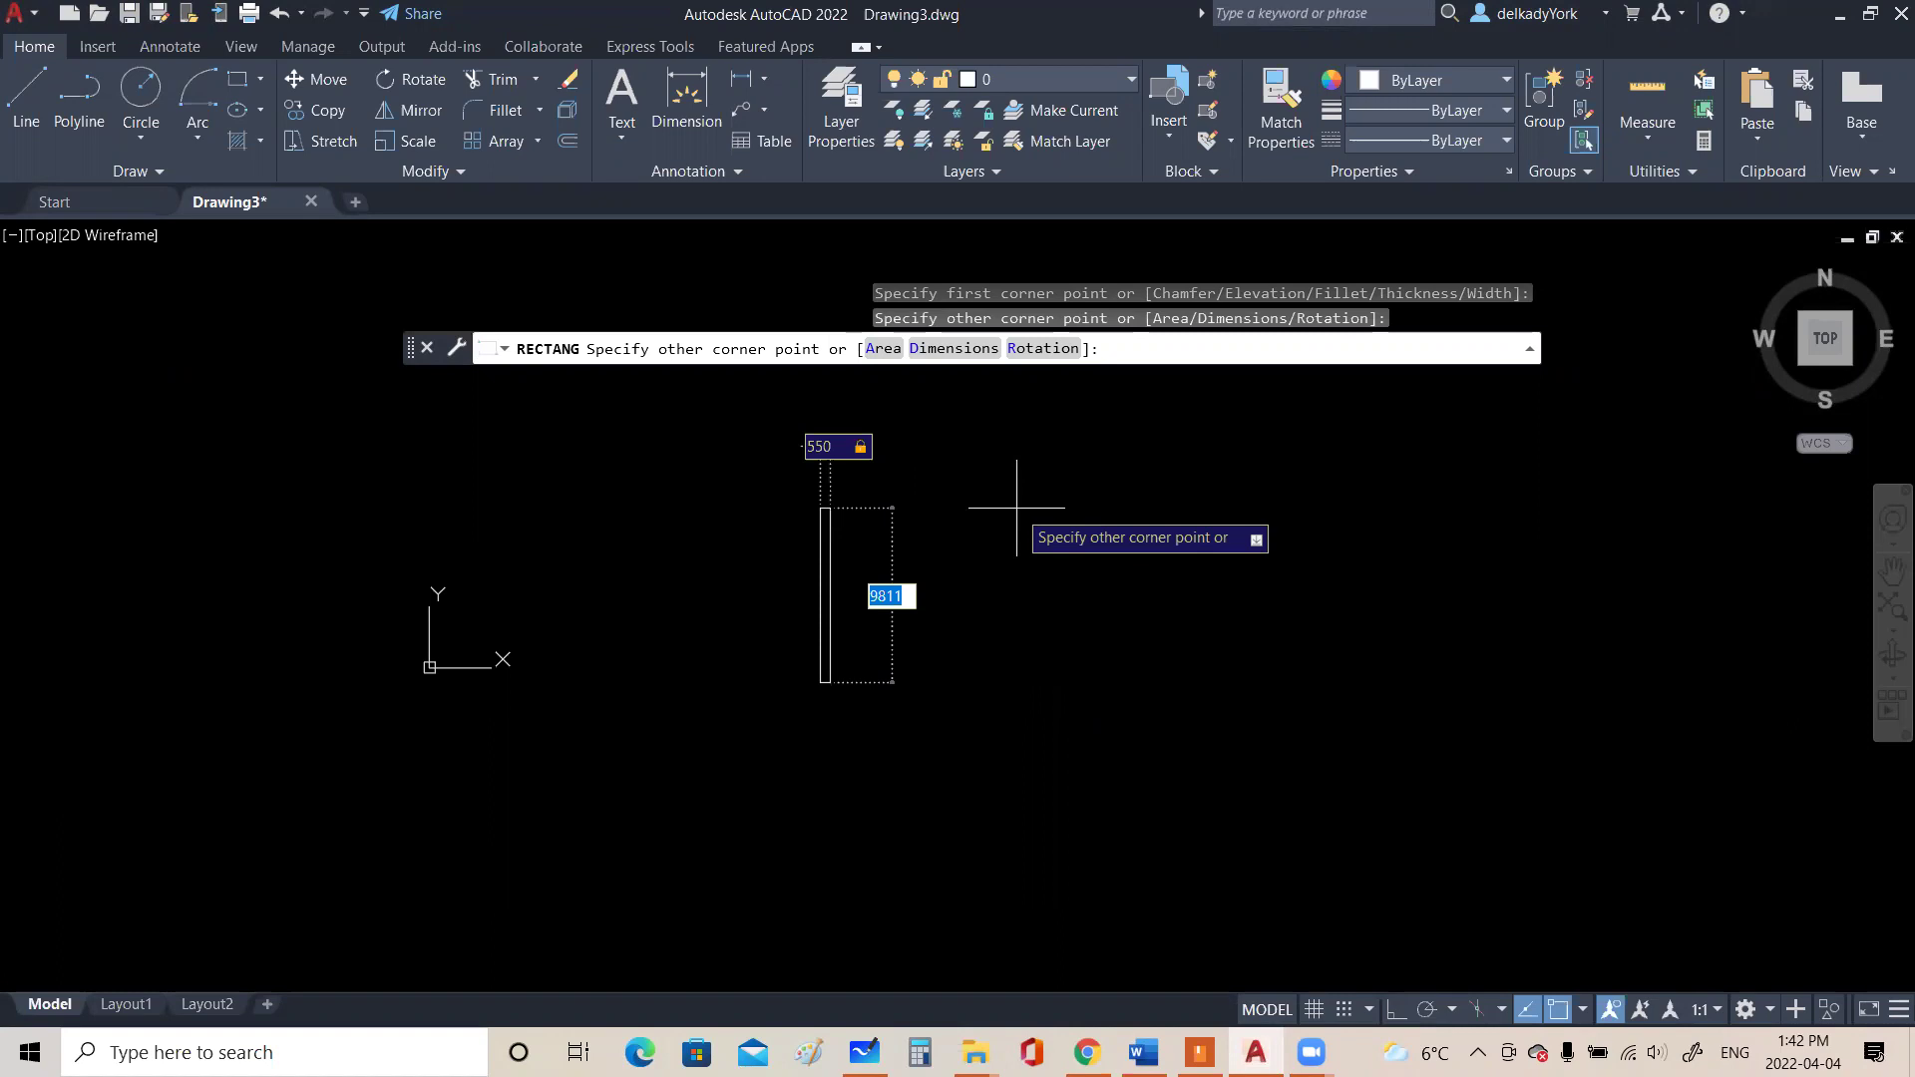
pyautogui.write('550')
pyautogui.press('Return')
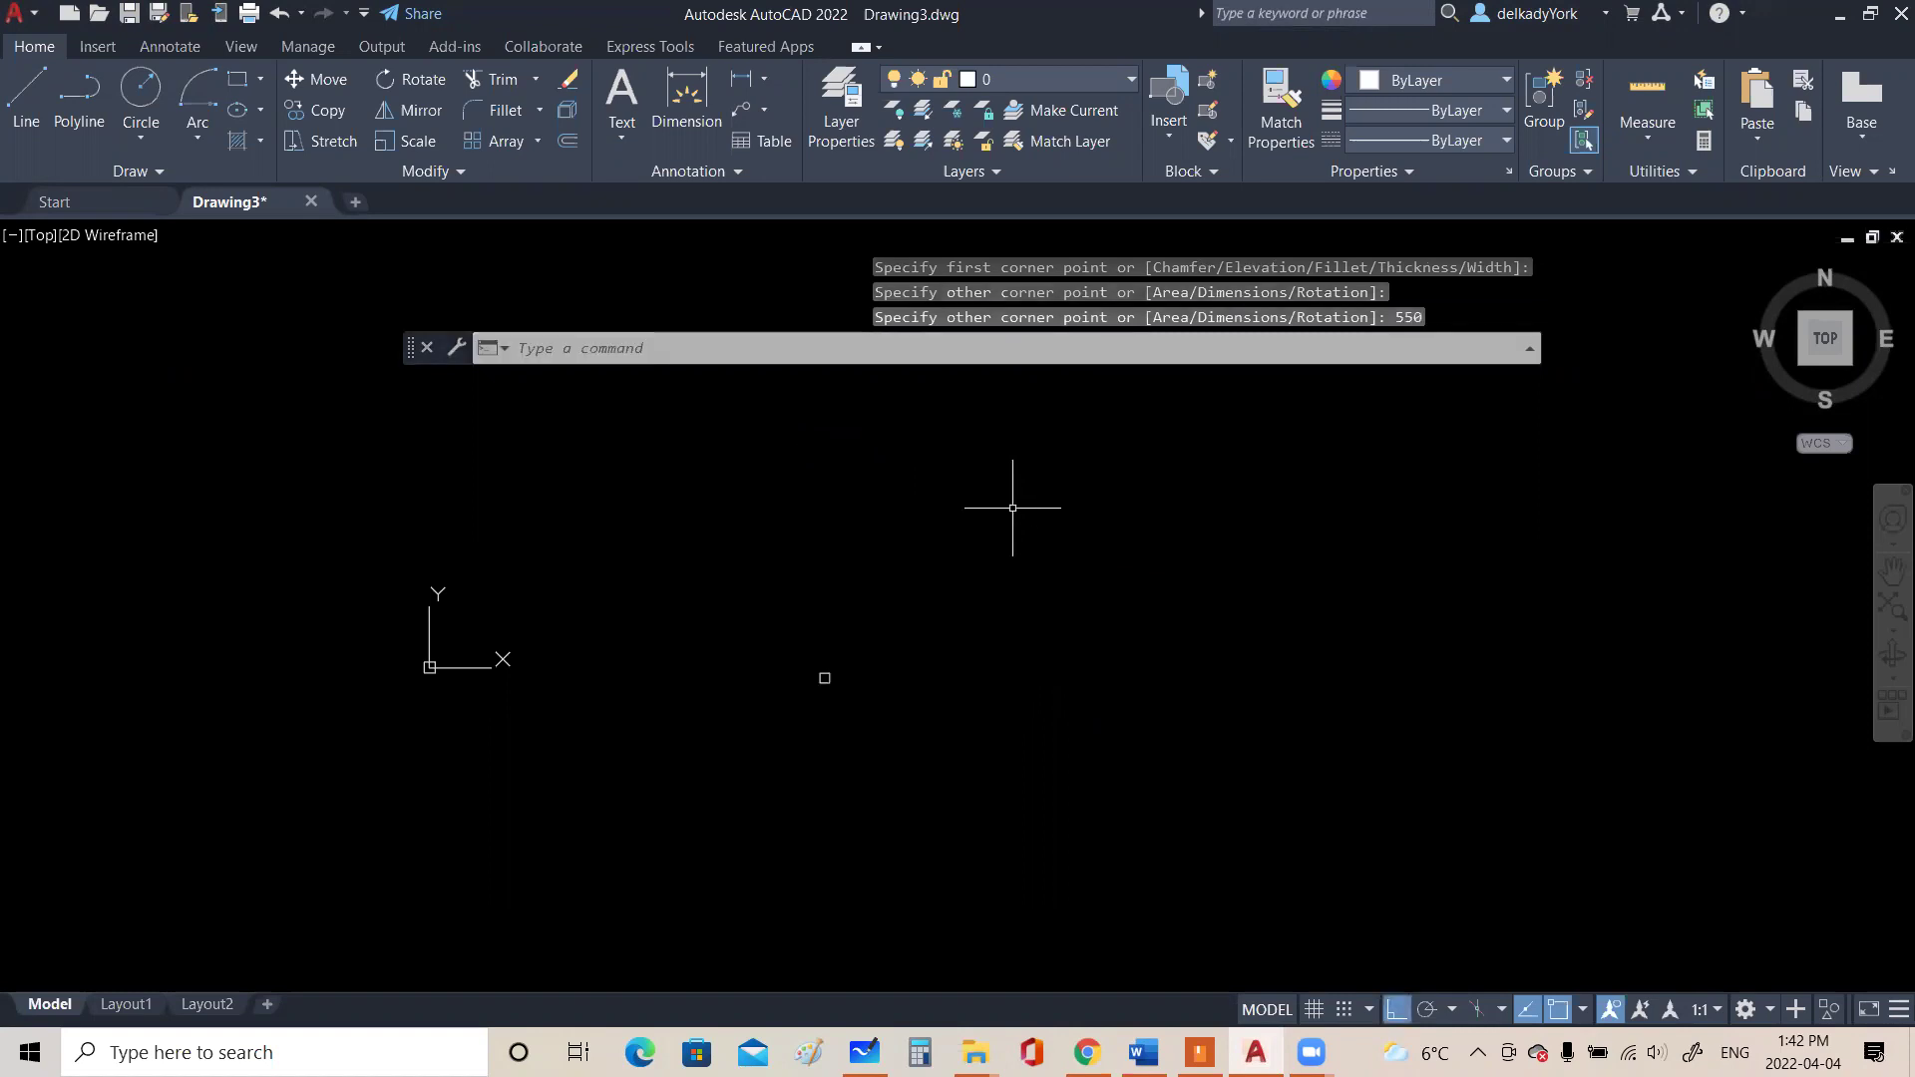
pyautogui.scroll(5, 827, 682)
pyautogui.scroll(2, 856, 677)
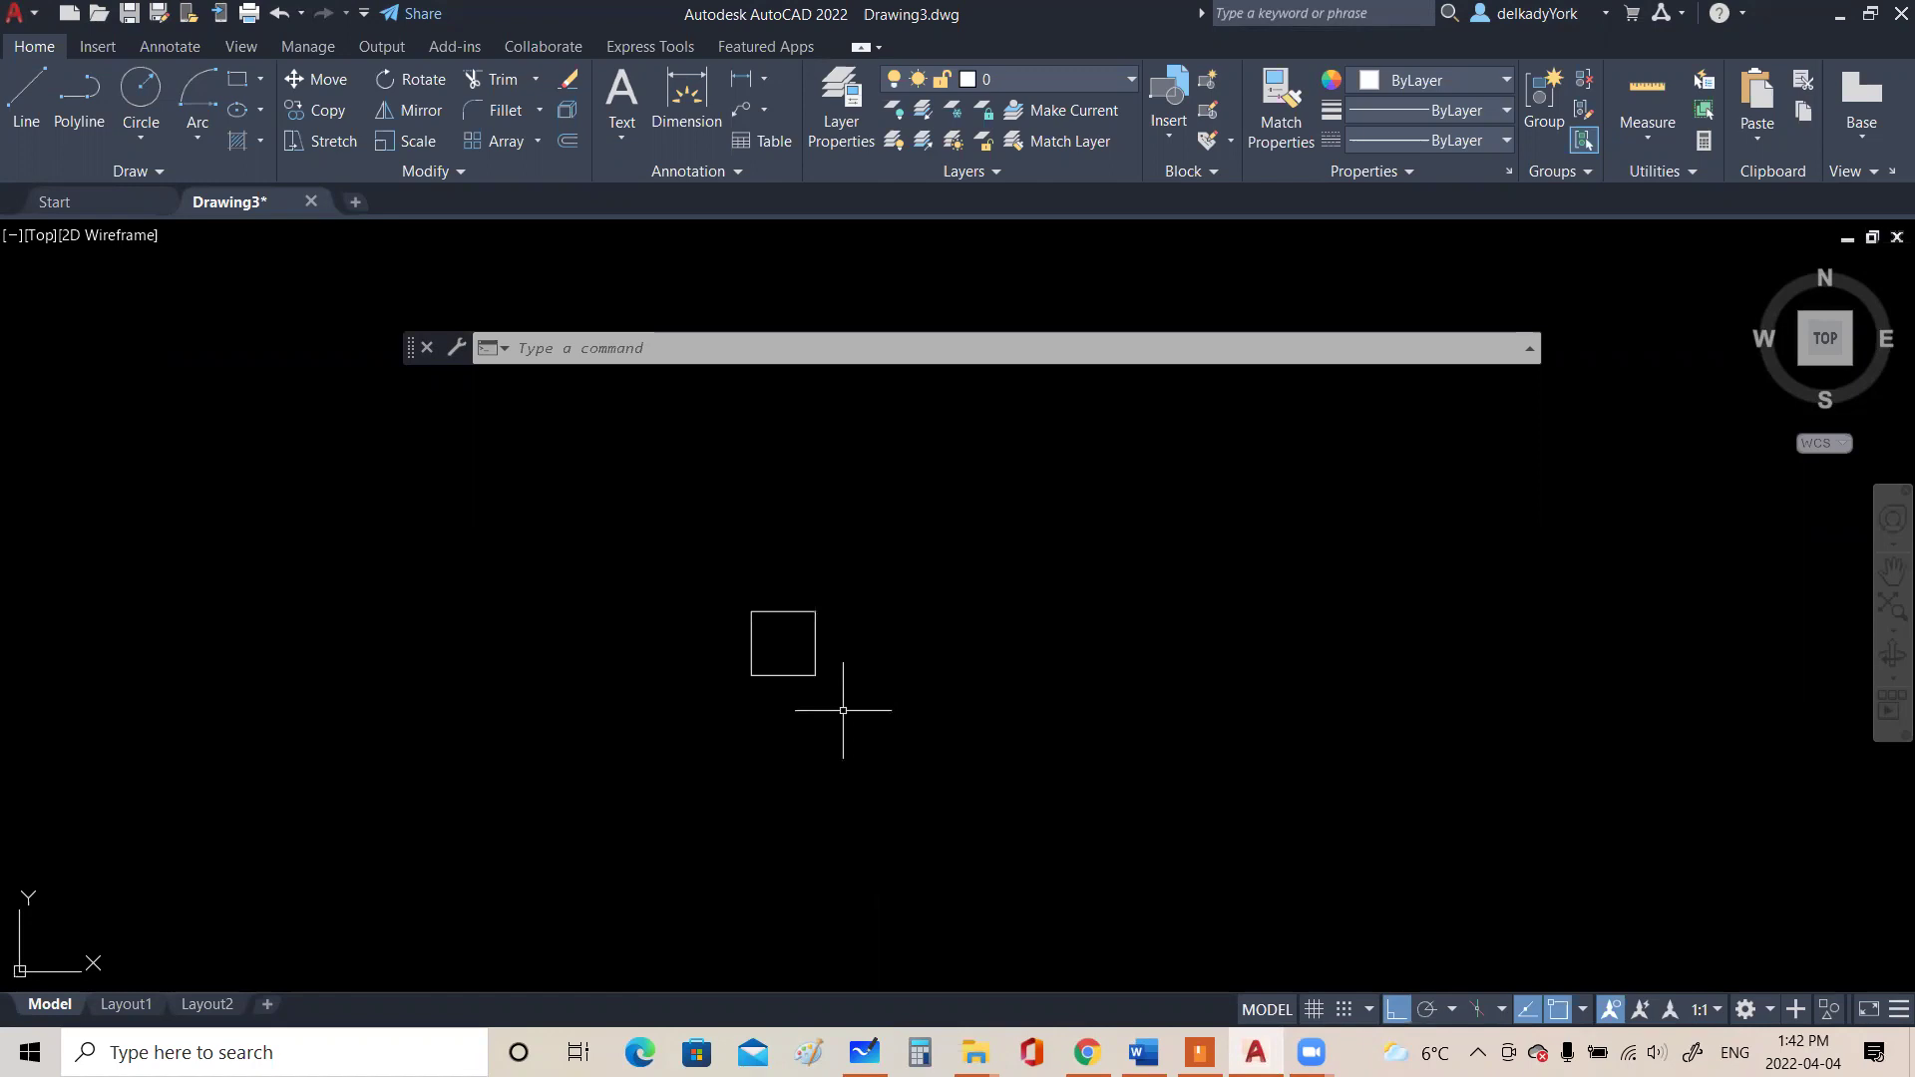
# Draw a second 550 by 550 rectangle to the right of the table's top view
pyautogui.scroll(6, 797, 644)
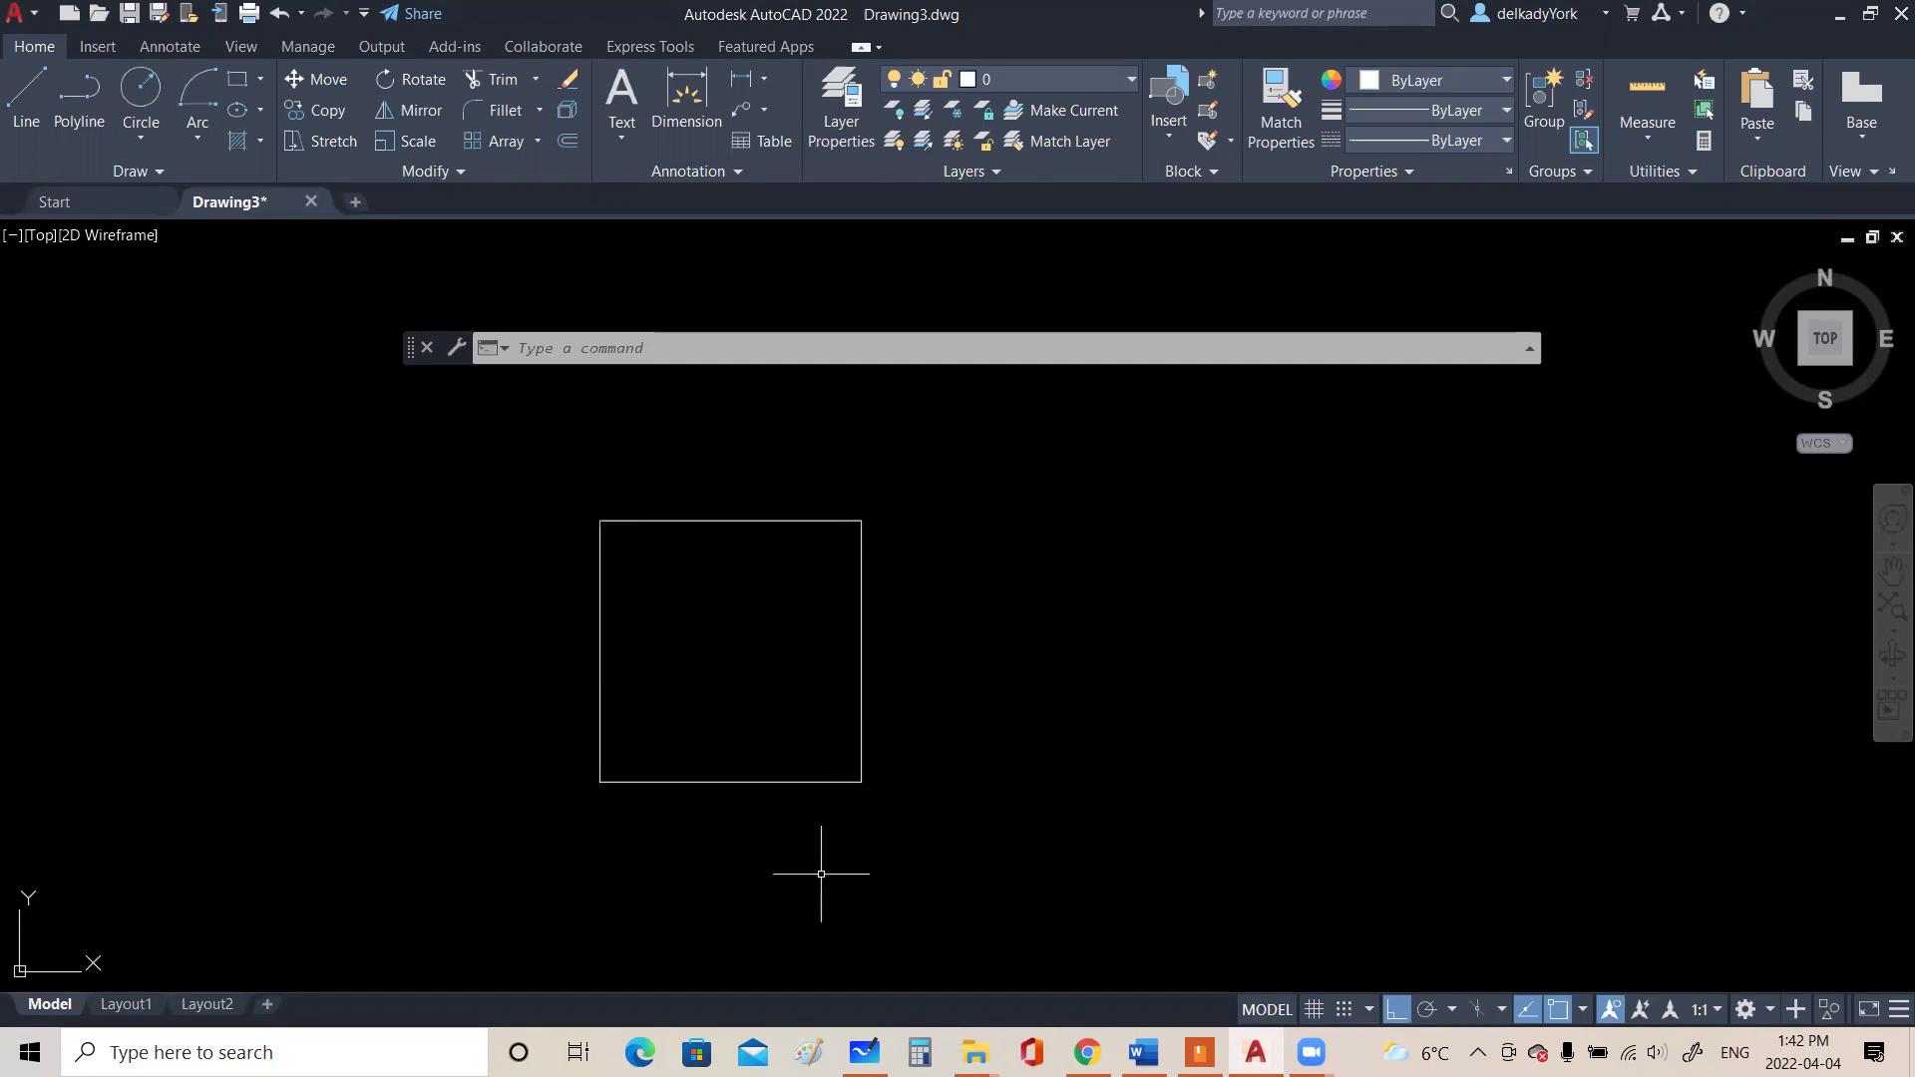
pyautogui.scroll(2, 857, 684)
pyautogui.scroll(-2, 857, 698)
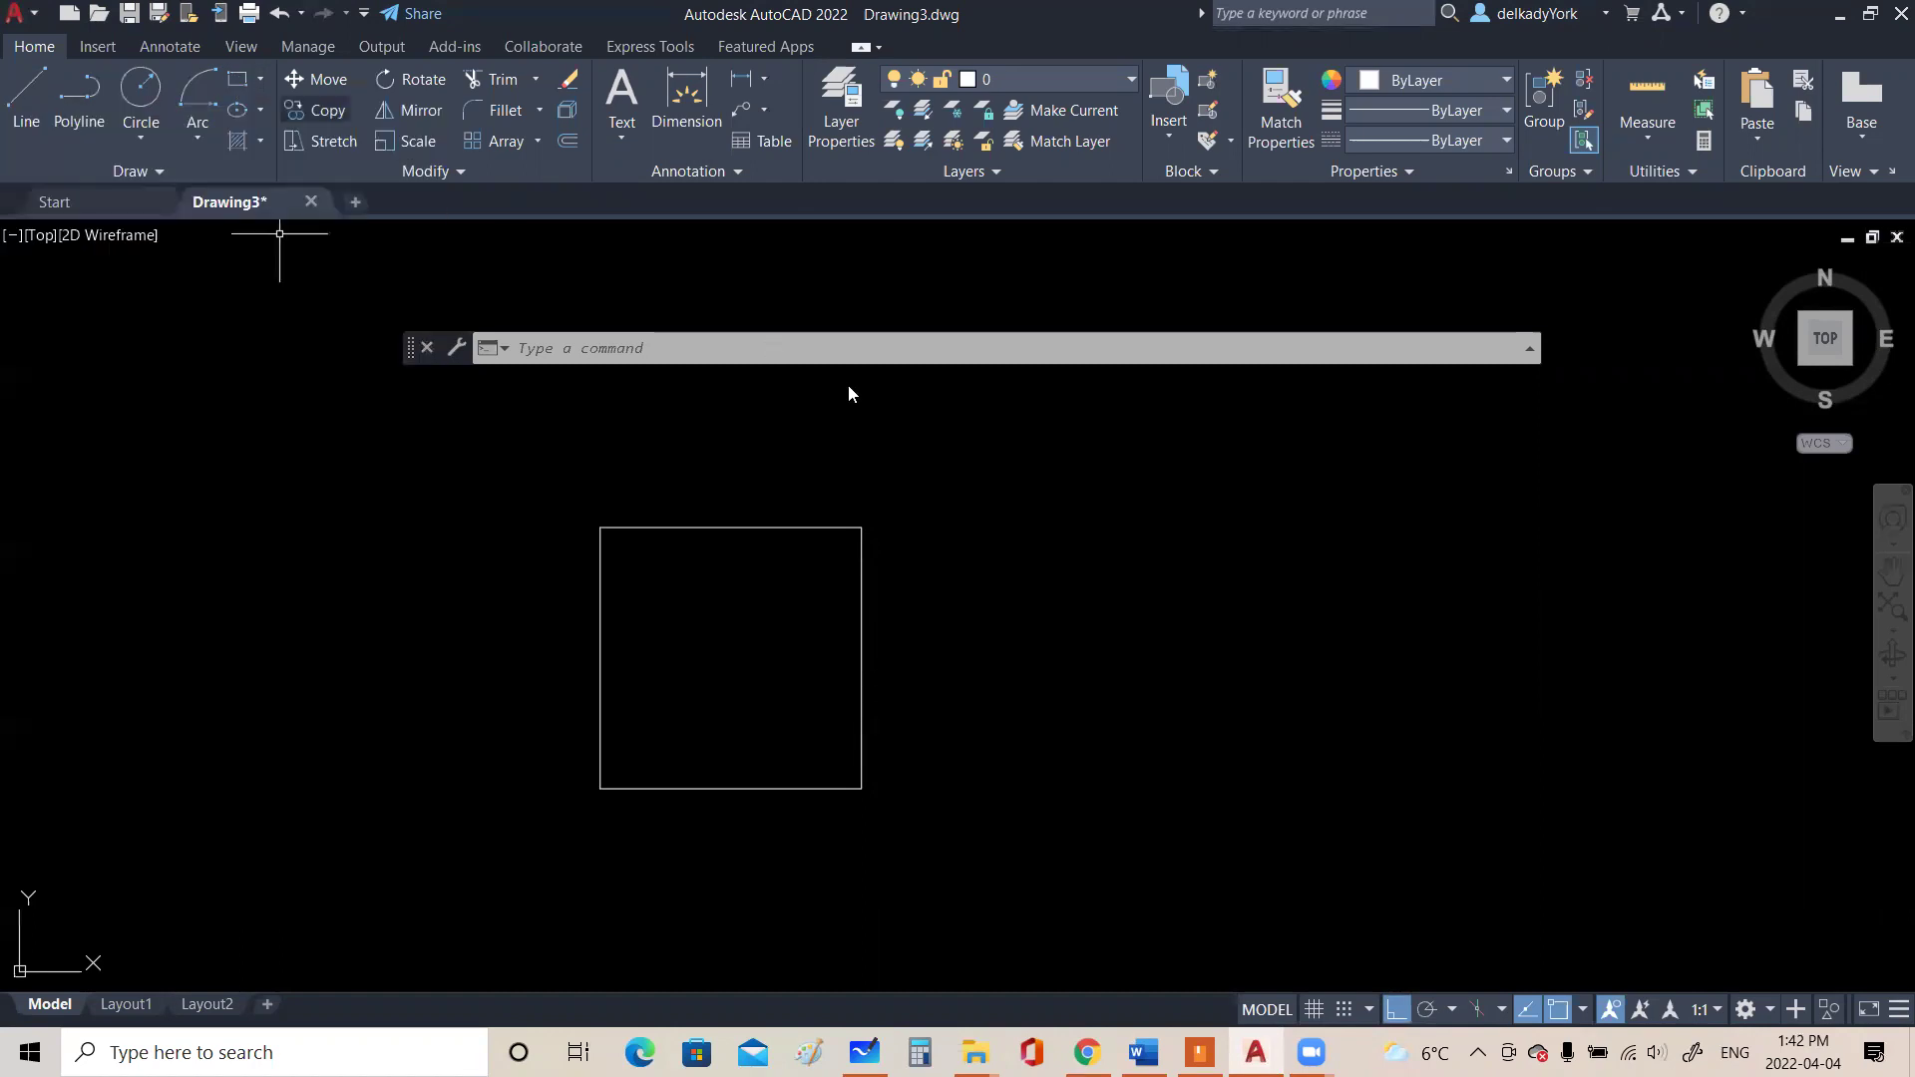
pyautogui.click(240, 80)
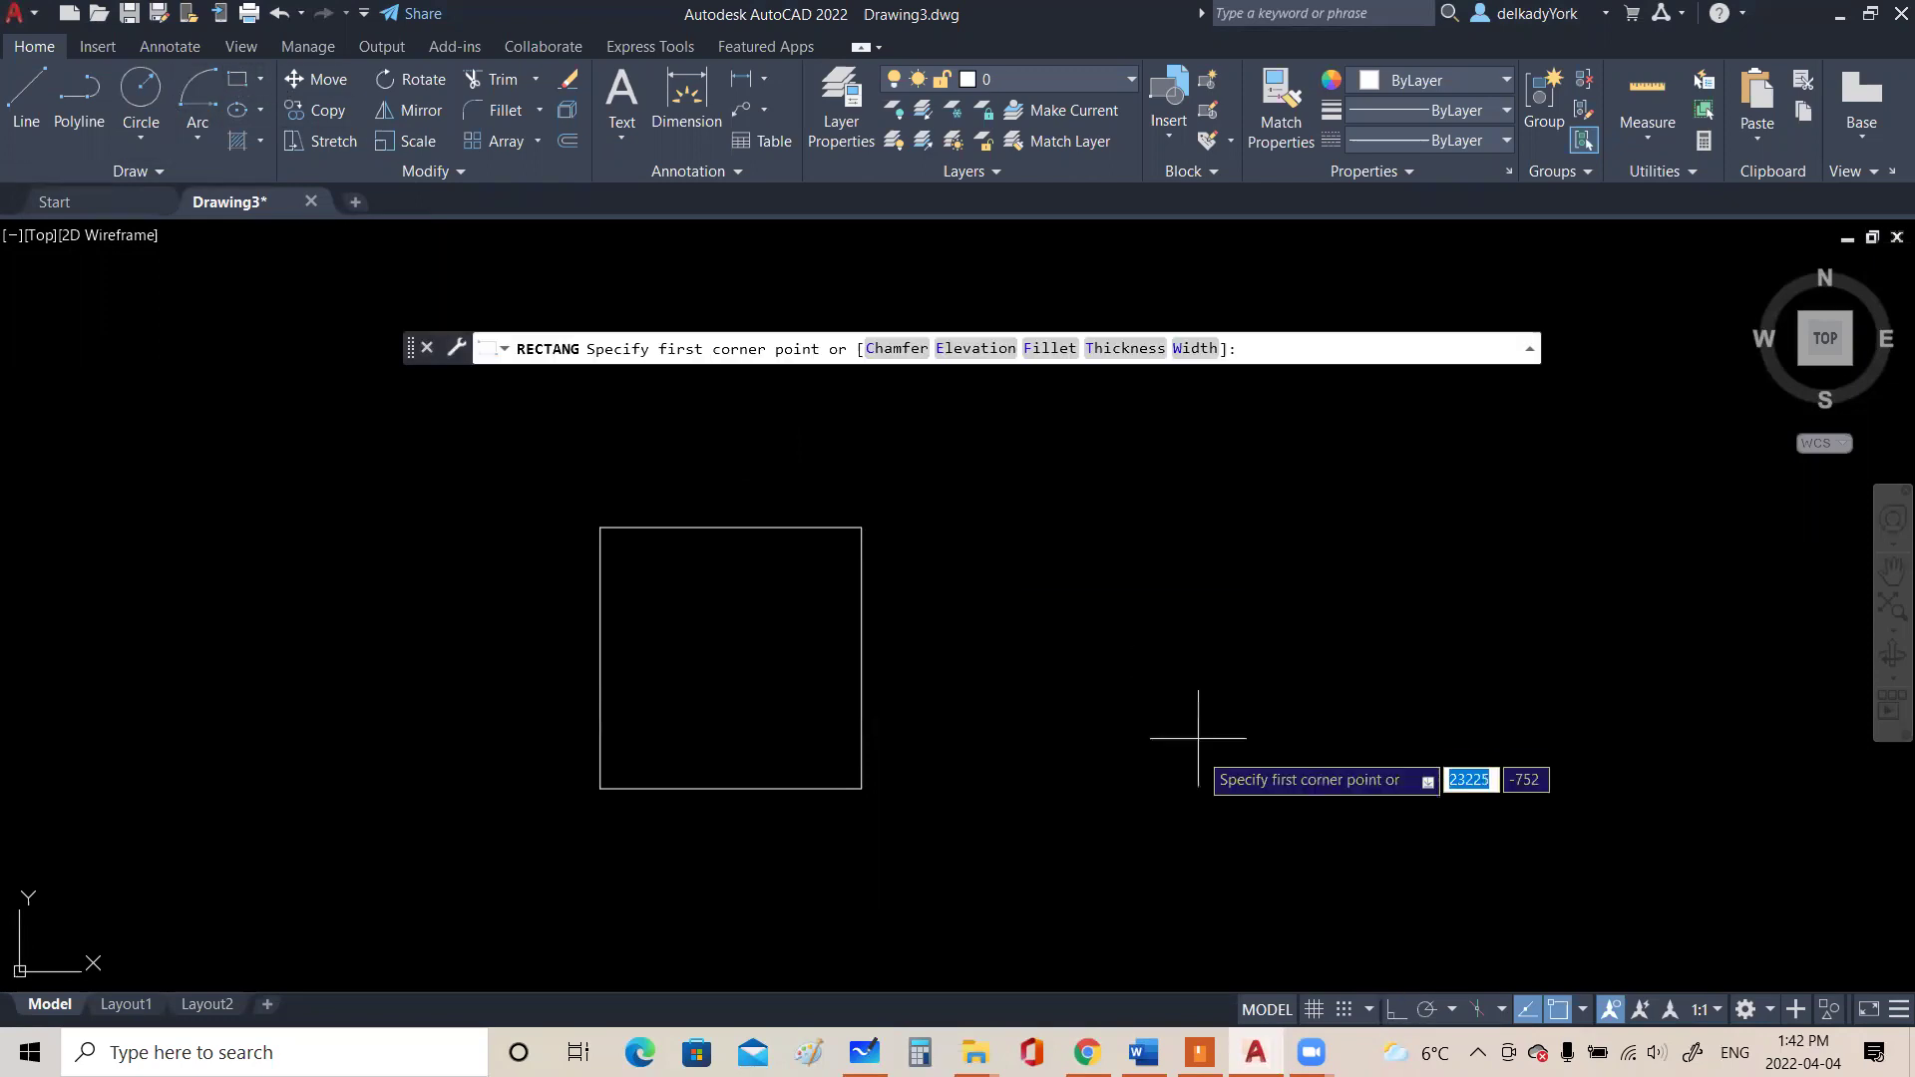
pyautogui.click(1060, 781)
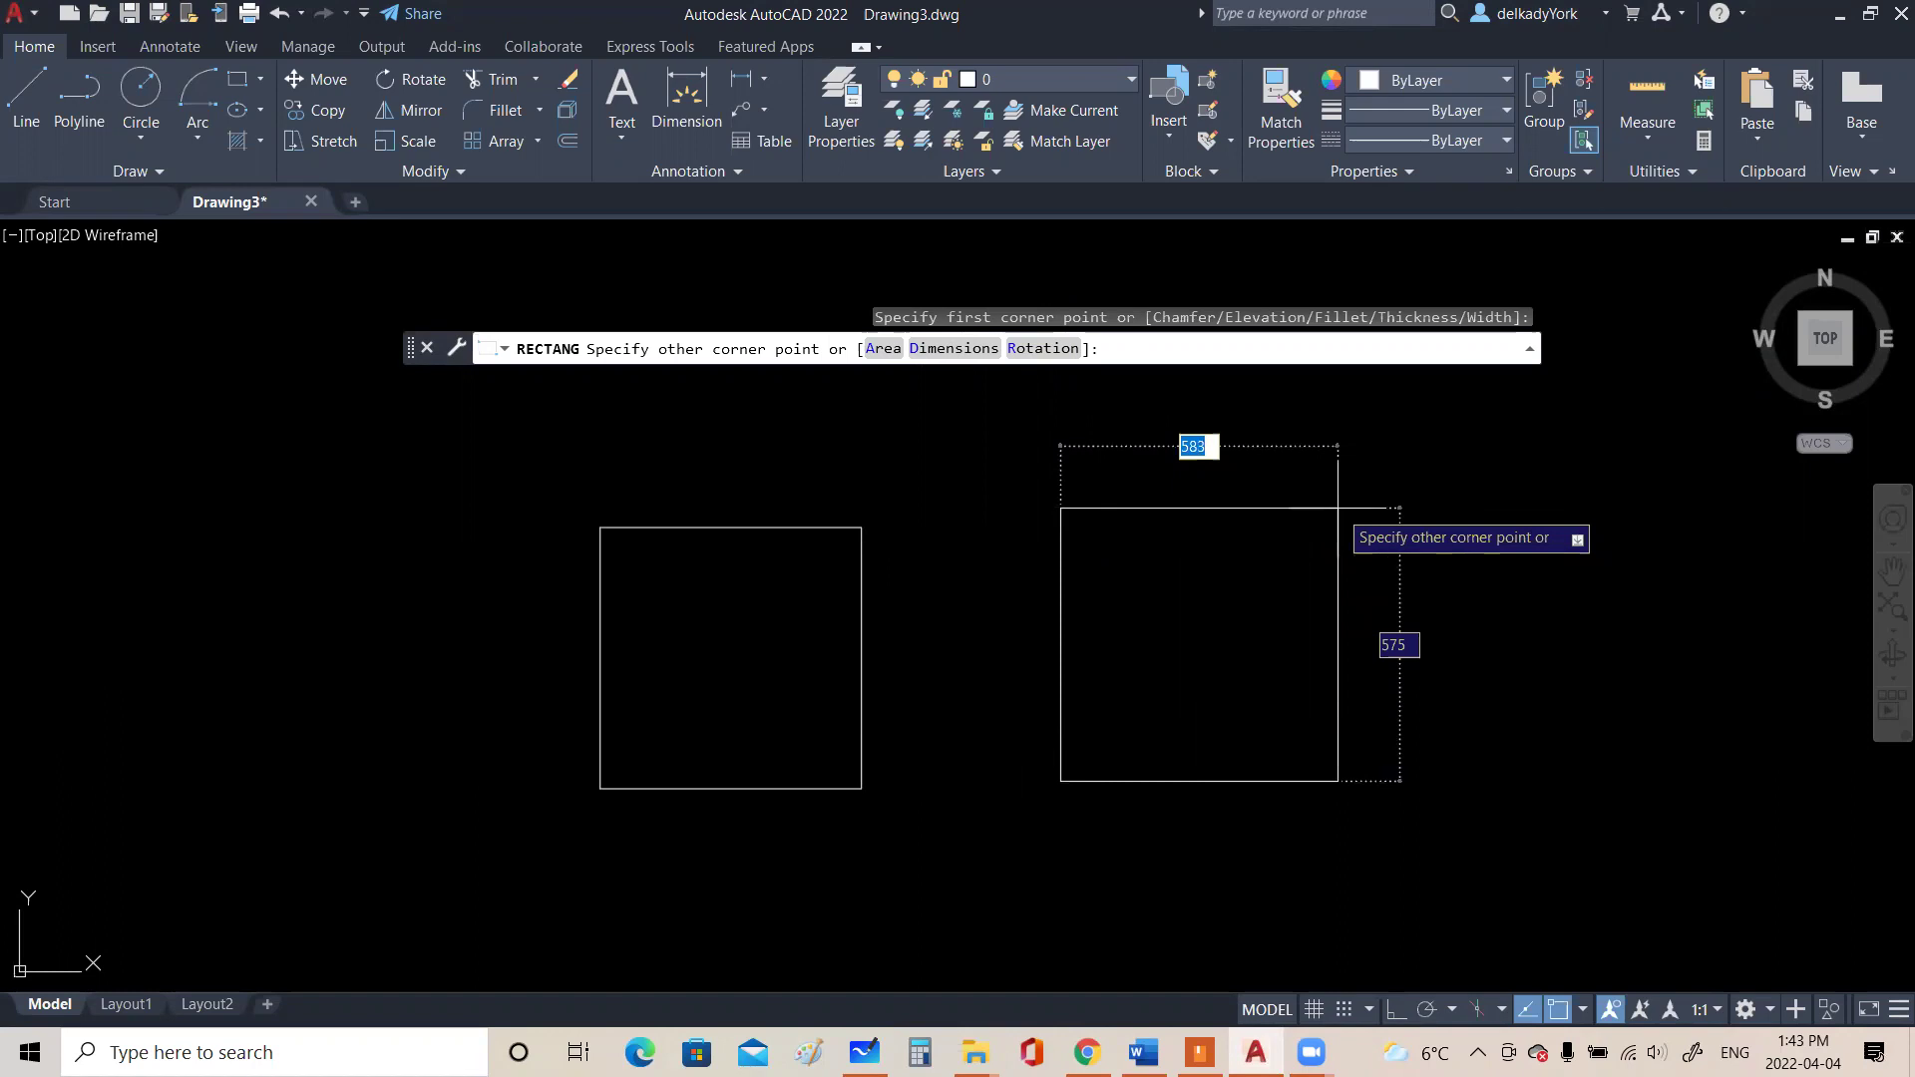
pyautogui.write('550')
pyautogui.press('Tab')
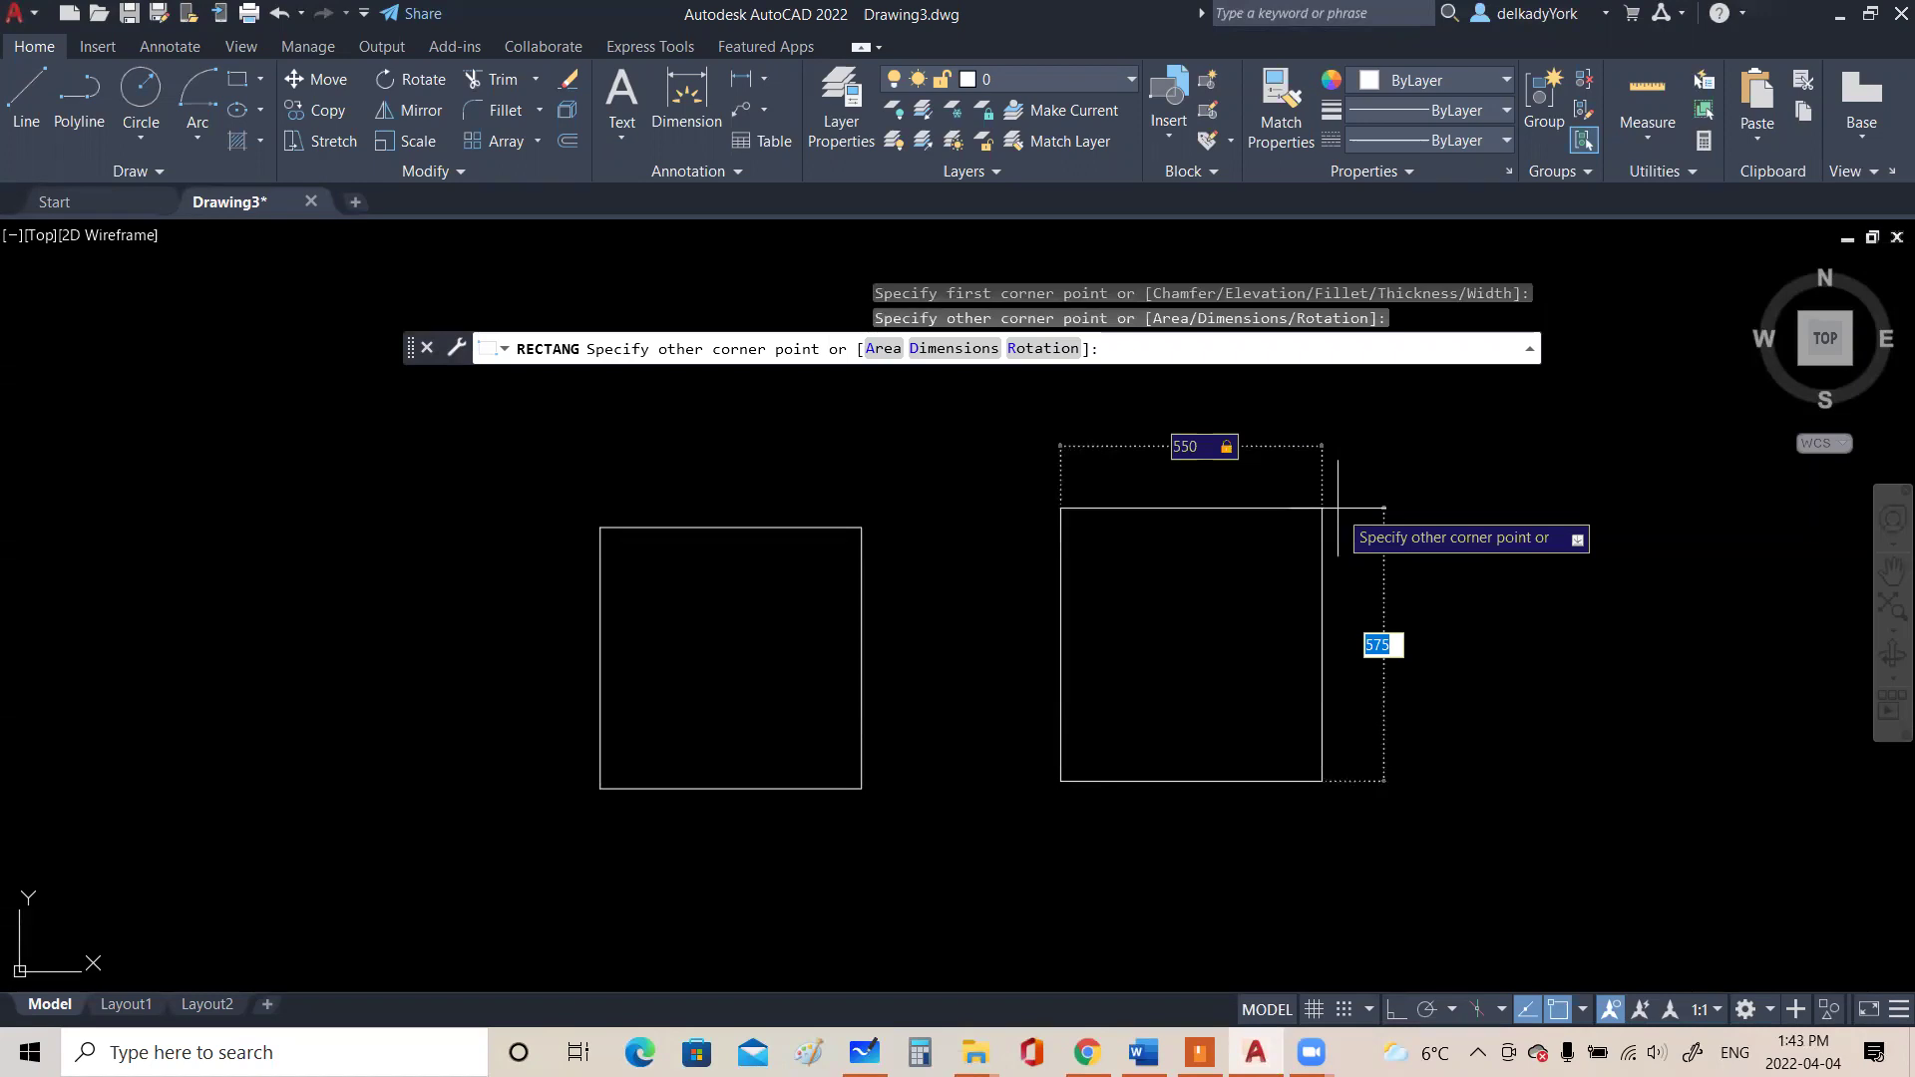
pyautogui.write('550')
pyautogui.press('Return')
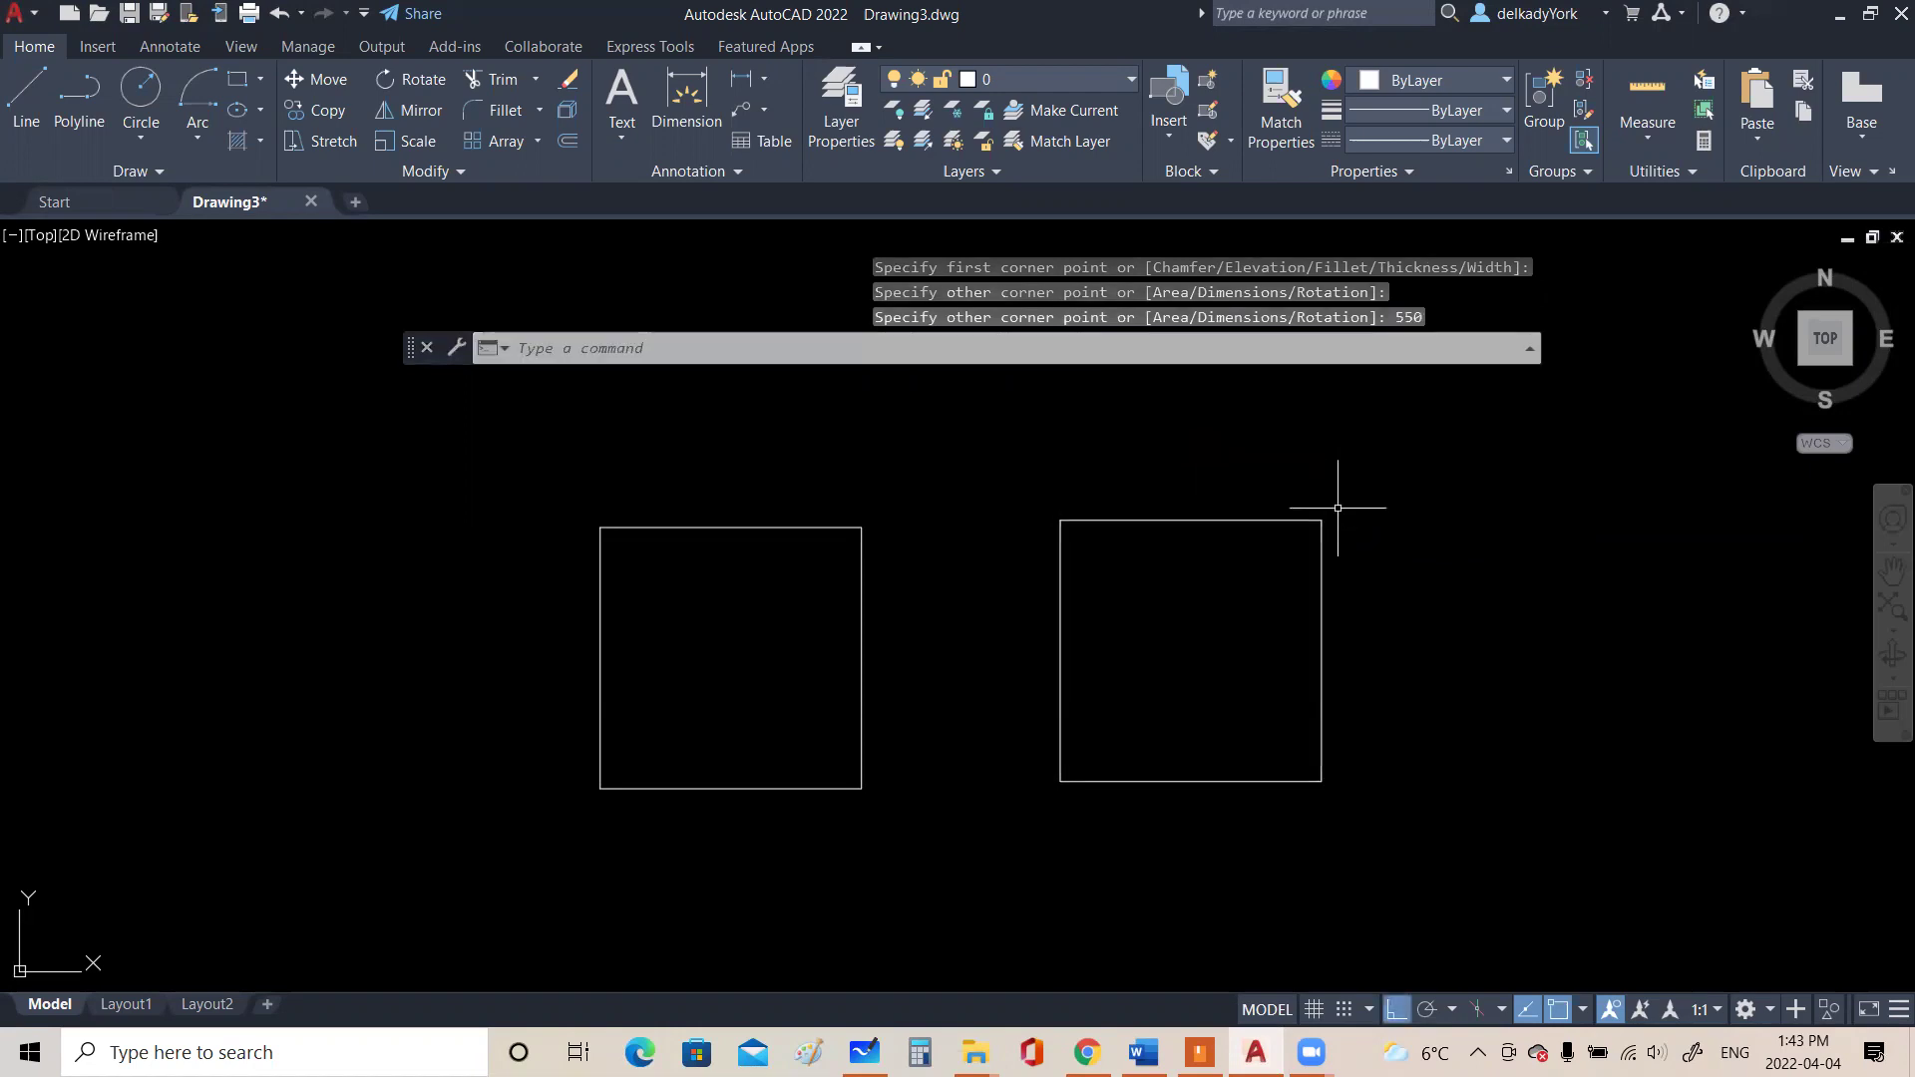
# Delete the second square so that only the table's top view is kept
pyautogui.scroll(-4, 821, 703)
pyautogui.scroll(4, 907, 735)
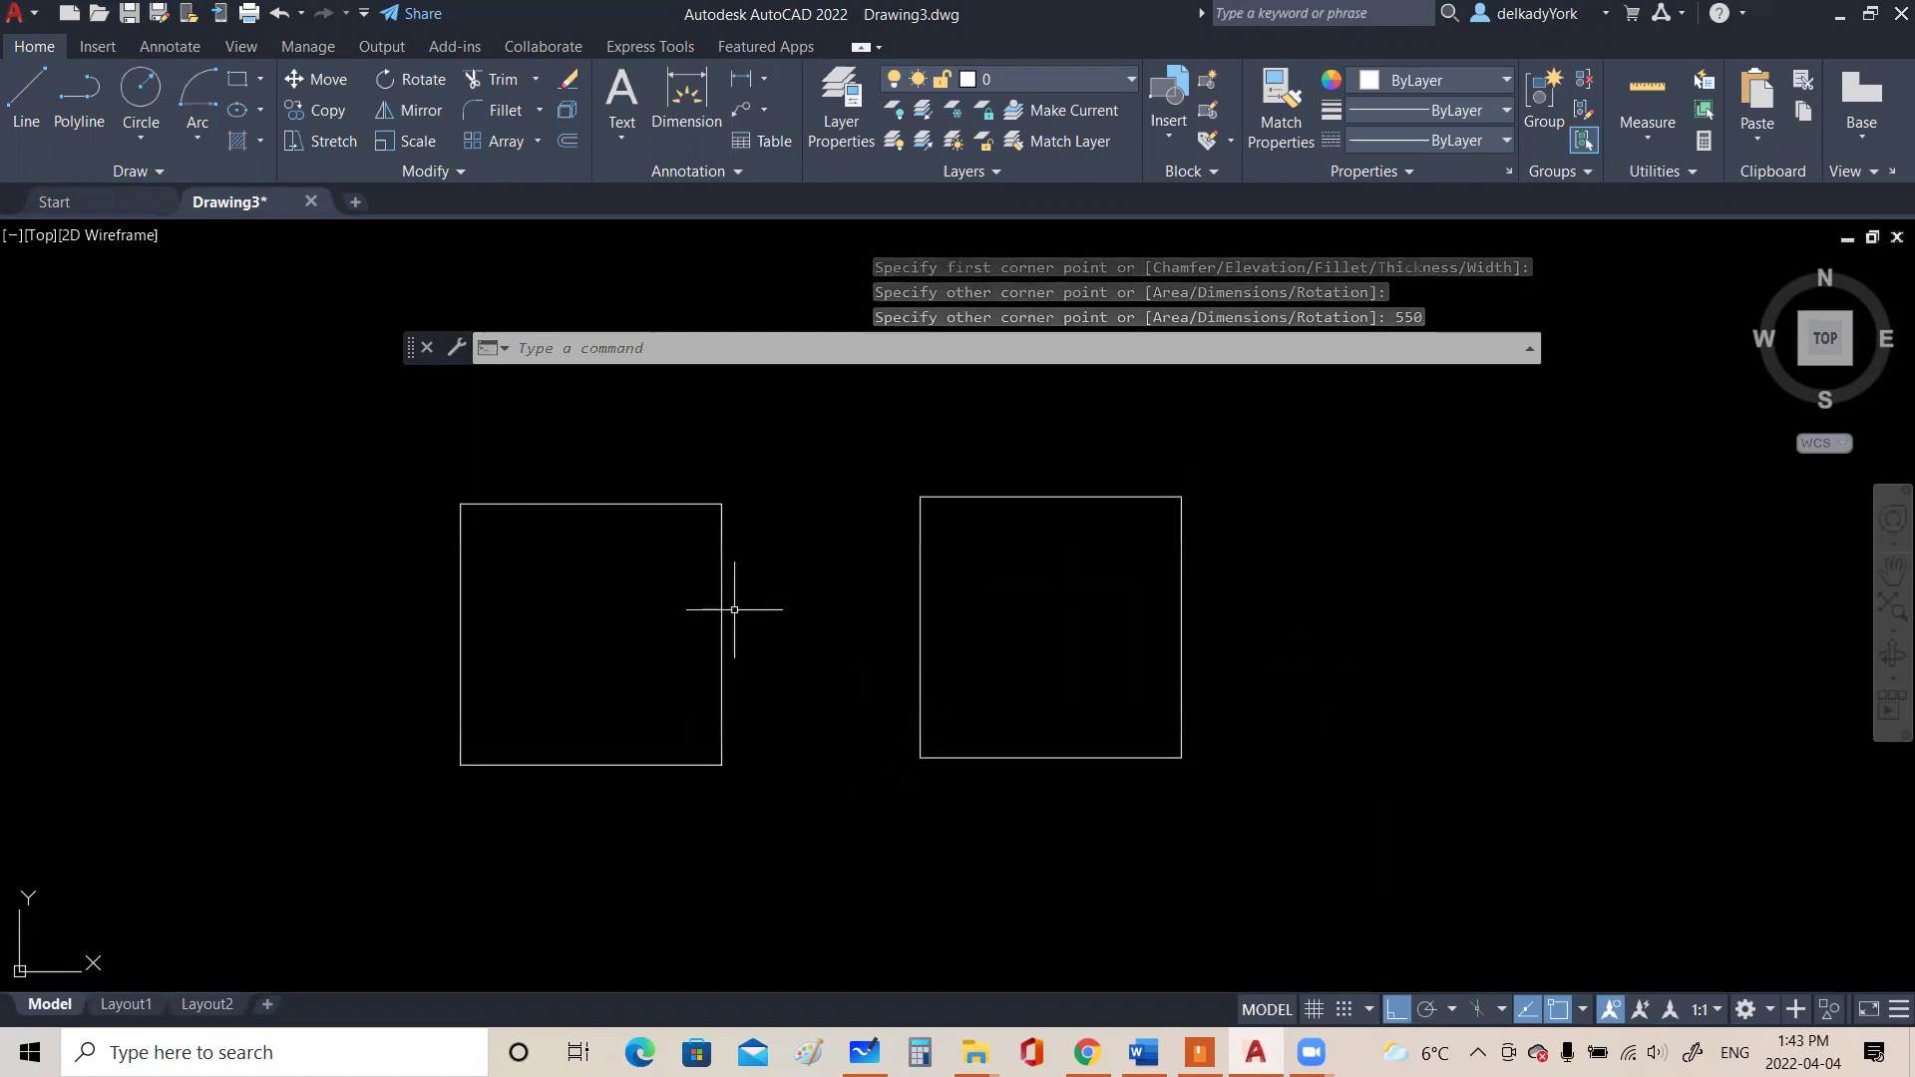
pyautogui.click(1150, 757)
pyautogui.press('Delete')
pyautogui.scroll(2, 399, 764)
pyautogui.scroll(-2, 1036, 870)
pyautogui.scroll(2, 753, 761)
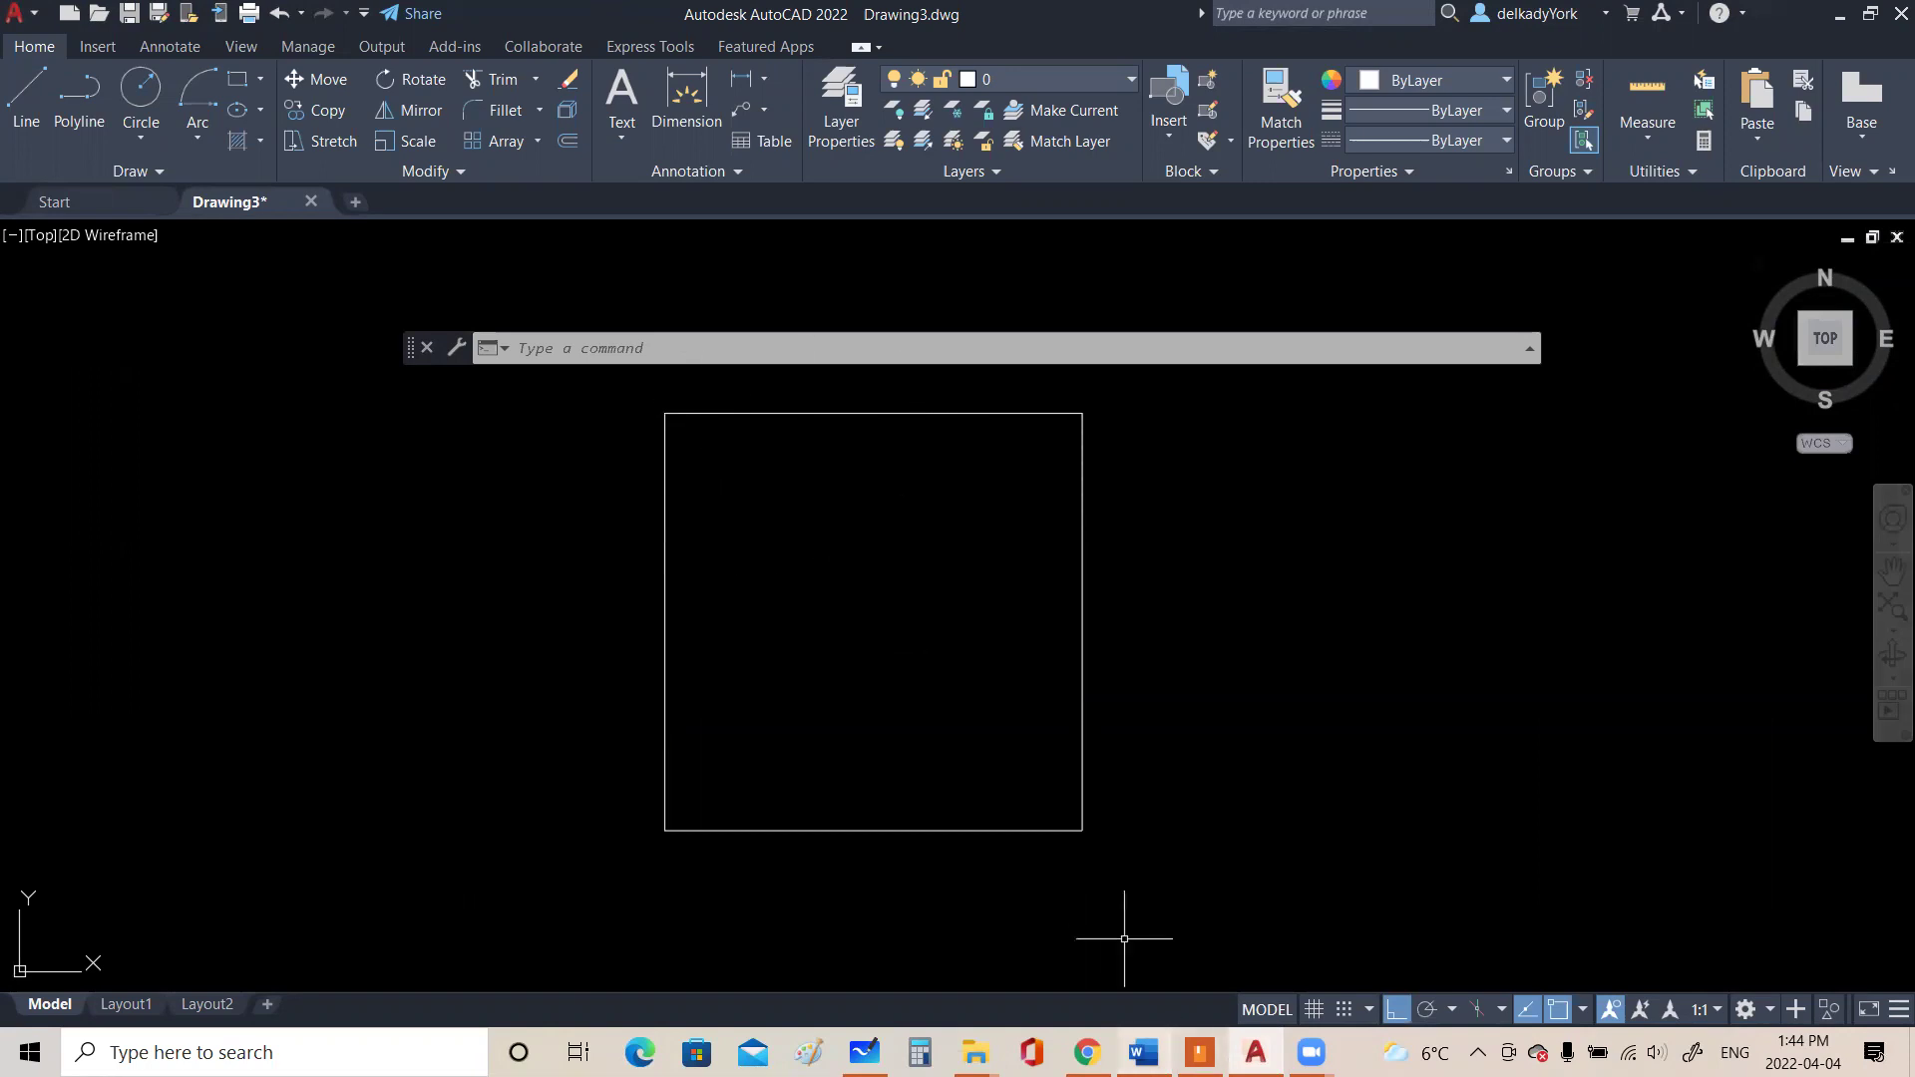
# Switch to Microsoft Whiteboard and outline the opening between the legs on the 3D box's front face
pyautogui.click(1087, 1053)
pyautogui.click(1087, 1053)
pyautogui.click(865, 1052)
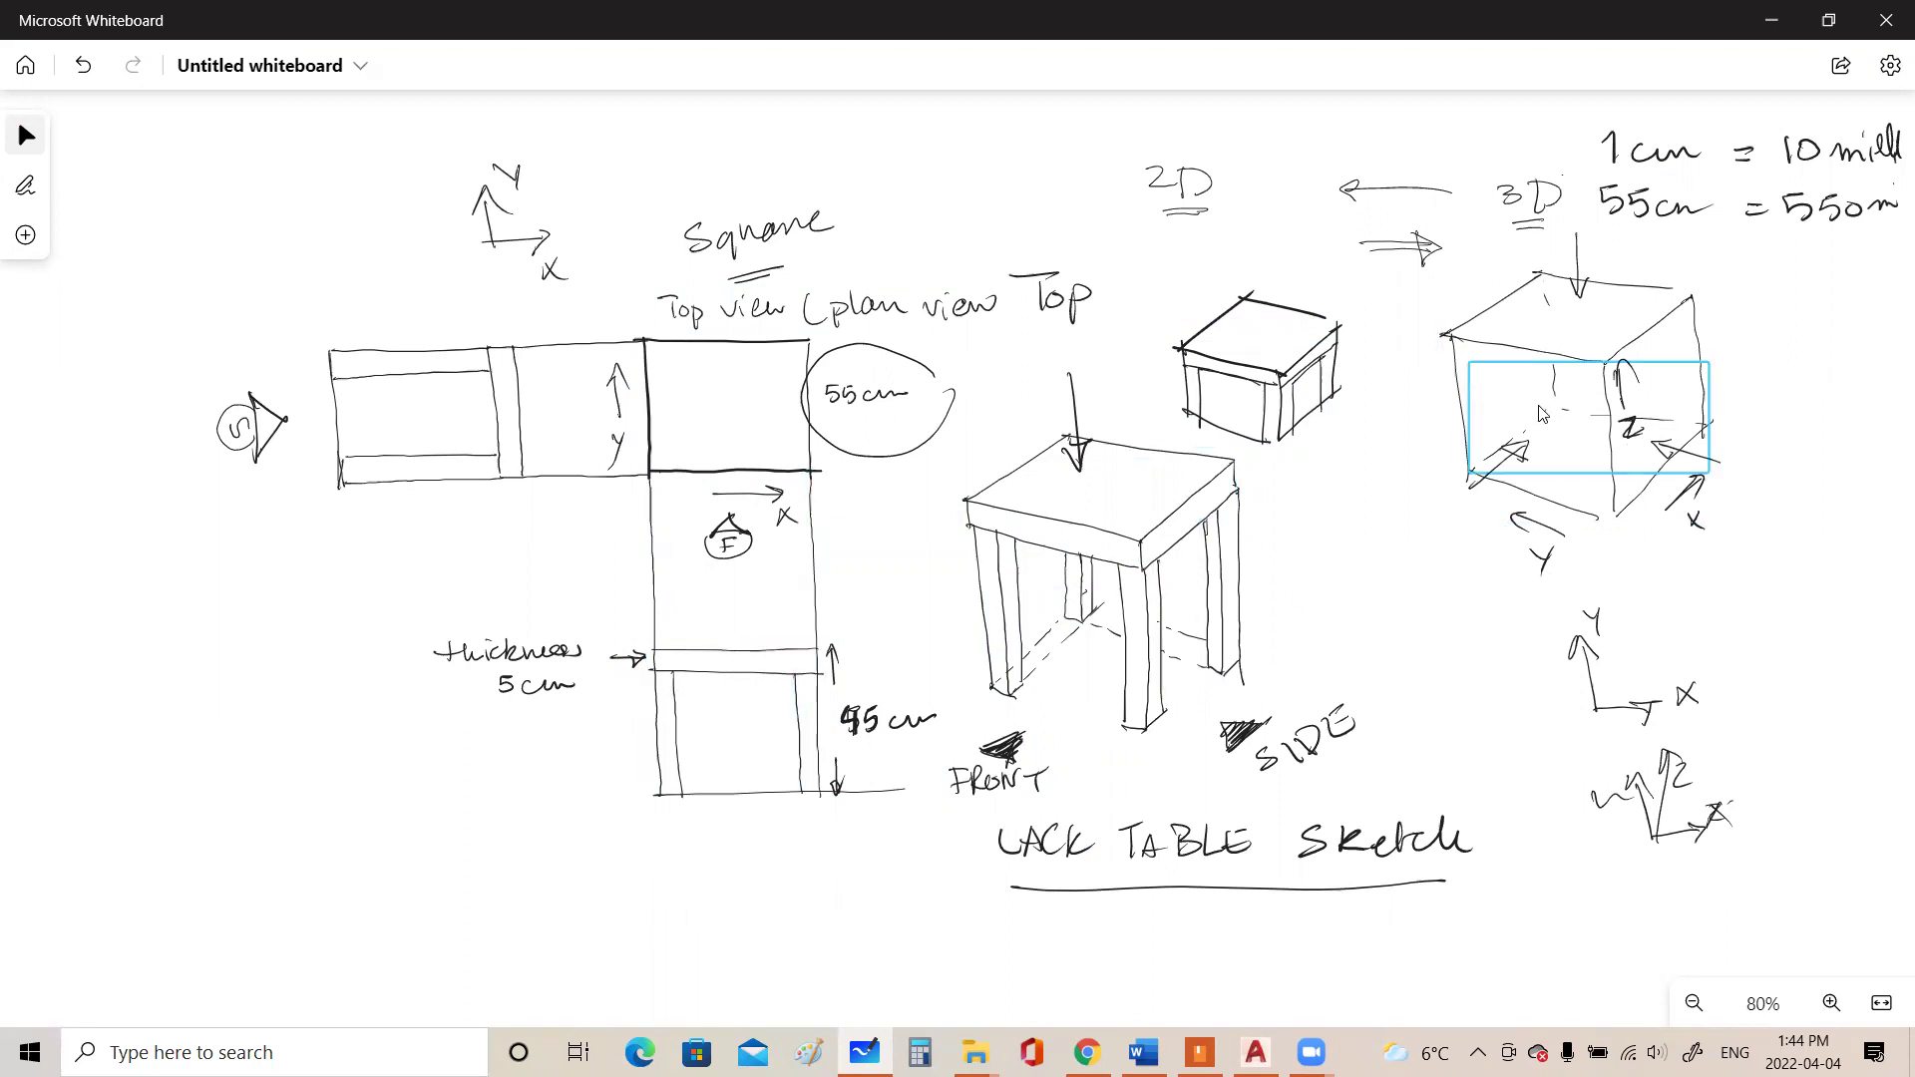
pyautogui.moveTo(1485, 383); pyautogui.dragTo(1484, 488)
pyautogui.moveTo(1479, 380)
pyautogui.mouseDown()
pyautogui.moveTo(1530, 394)
pyautogui.moveTo(1583, 503)
pyautogui.mouseUp()
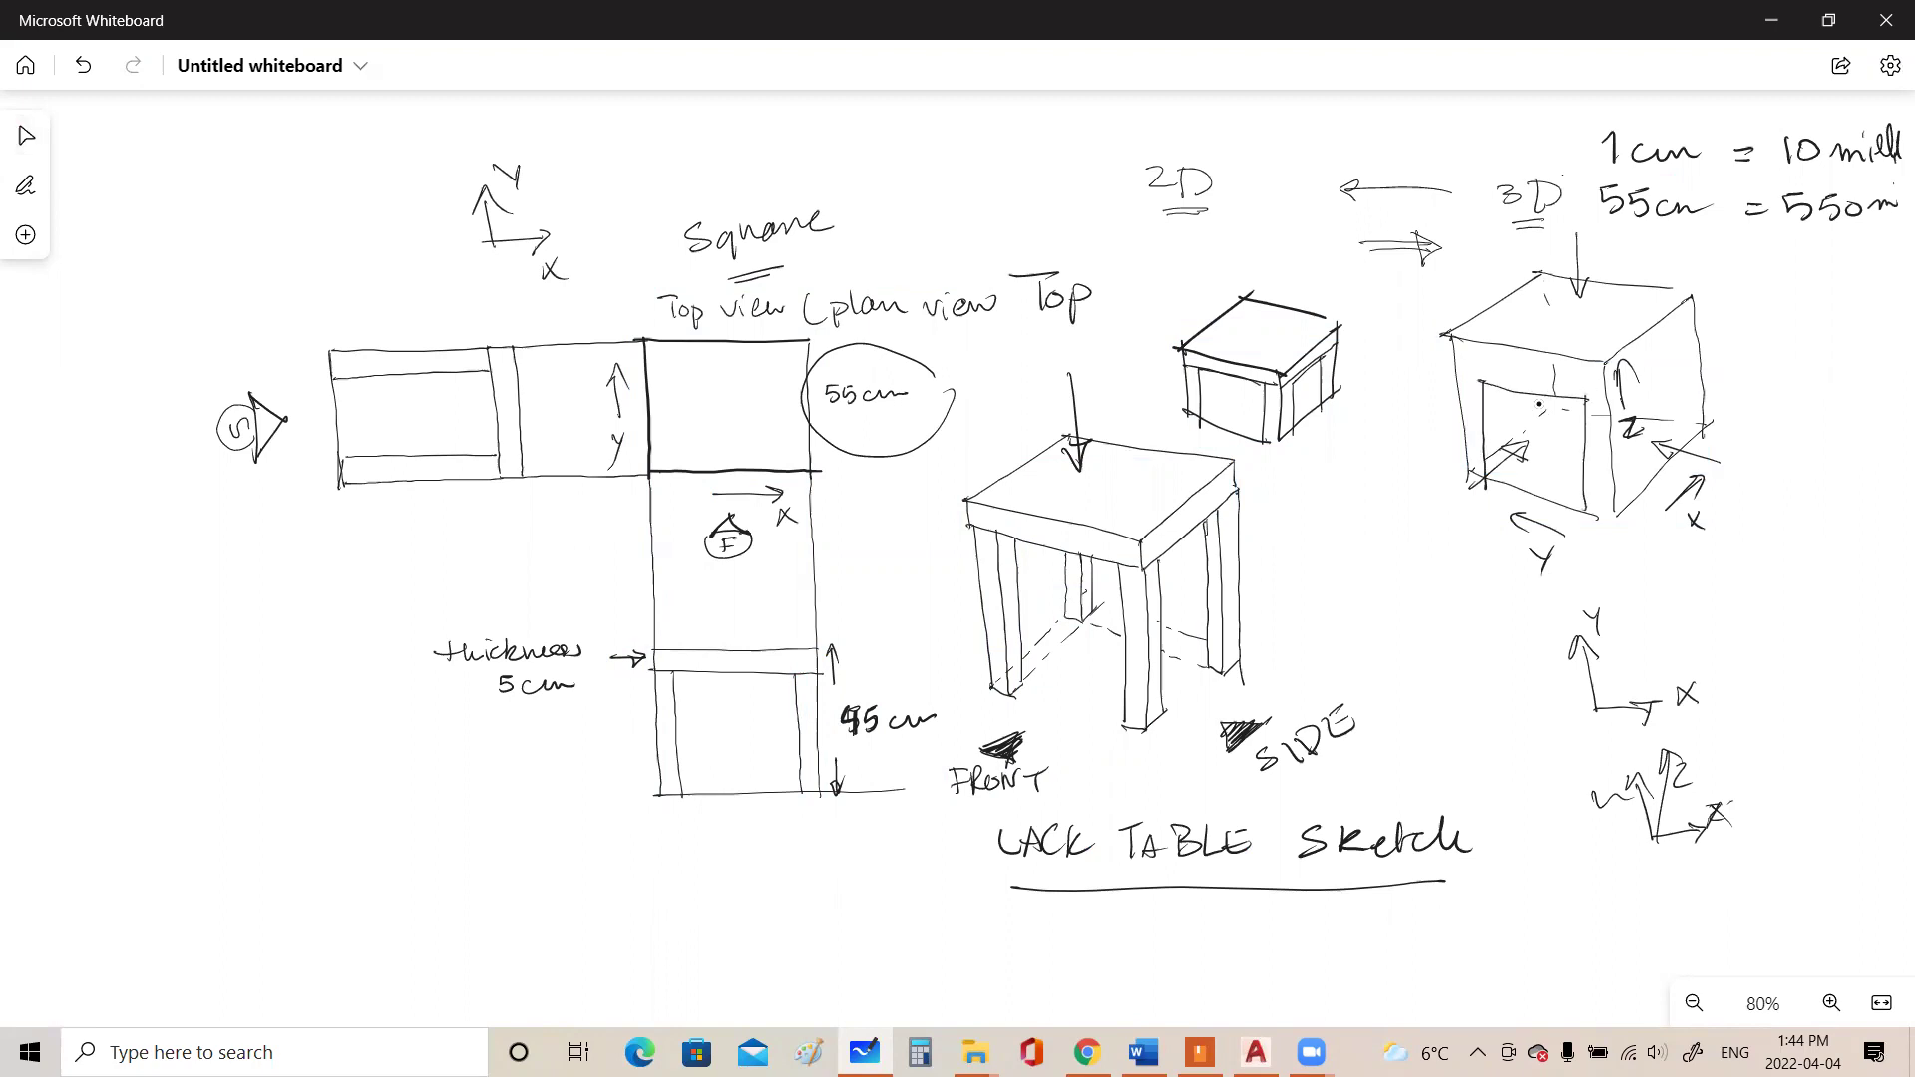
# Sketch the block cut out of the front opening beside the 3D box, linked to it by a dashed line
pyautogui.moveTo(1385, 430); pyautogui.dragTo(1546, 416)
pyautogui.moveTo(1562, 408); pyautogui.dragTo(1579, 402)
pyautogui.moveTo(1377, 444); pyautogui.dragTo(1460, 460)
pyautogui.moveTo(1303, 475)
pyautogui.mouseDown()
pyautogui.moveTo(1376, 445)
pyautogui.moveTo(1429, 481)
pyautogui.moveTo(1365, 510)
pyautogui.moveTo(1326, 643)
pyautogui.mouseUp()
pyautogui.moveTo(1367, 504); pyautogui.dragTo(1385, 603)
pyautogui.moveTo(1305, 557)
pyautogui.mouseDown()
pyautogui.moveTo(1321, 574)
pyautogui.moveTo(1473, 547)
pyautogui.mouseUp()
pyautogui.moveTo(1459, 470); pyautogui.dragTo(1471, 552)
# Add the inner leg edges to the 3D box's front opening and outline the opening on its side face
pyautogui.moveTo(1483, 383); pyautogui.dragTo(1497, 477)
pyautogui.moveTo(1579, 403)
pyautogui.mouseDown()
pyautogui.moveTo(1586, 509)
pyautogui.moveTo(1612, 517)
pyautogui.mouseUp()
pyautogui.moveTo(1485, 390); pyautogui.dragTo(1493, 486)
pyautogui.moveTo(1456, 374)
pyautogui.mouseDown()
pyautogui.moveTo(1591, 403)
pyautogui.moveTo(1638, 511)
pyautogui.mouseUp()
pyautogui.moveTo(1641, 391); pyautogui.dragTo(1675, 363)
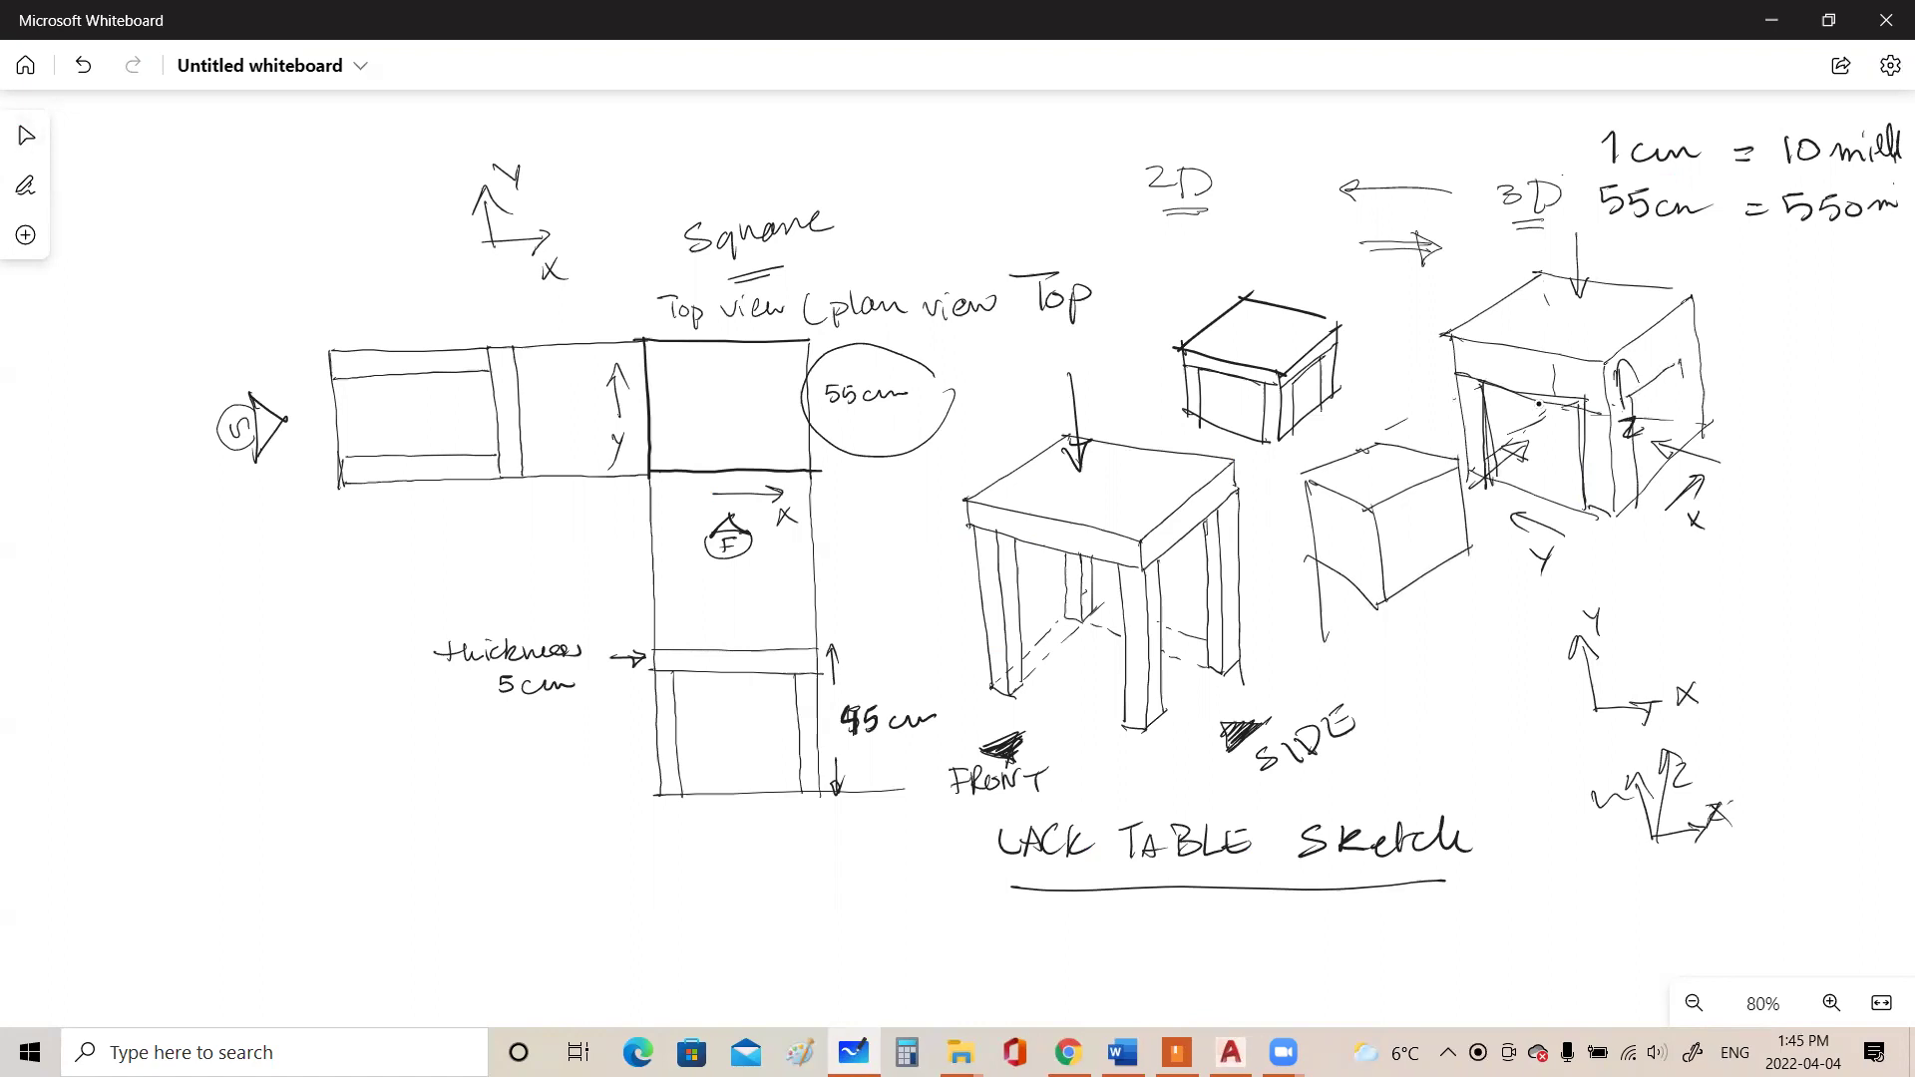
# Sketch the block cut out of the side opening next to the 3D box, with a dashed line leading to it
pyautogui.moveTo(1732, 389); pyautogui.dragTo(1775, 416)
pyautogui.moveTo(1792, 431); pyautogui.dragTo(1802, 435)
pyautogui.moveTo(1814, 442)
pyautogui.mouseDown()
pyautogui.moveTo(1720, 488)
pyautogui.moveTo(1808, 482)
pyautogui.moveTo(1803, 520)
pyautogui.moveTo(1727, 593)
pyautogui.moveTo(1807, 634)
pyautogui.moveTo(1885, 577)
pyautogui.mouseUp()
pyautogui.moveTo(1873, 469); pyautogui.dragTo(1883, 566)
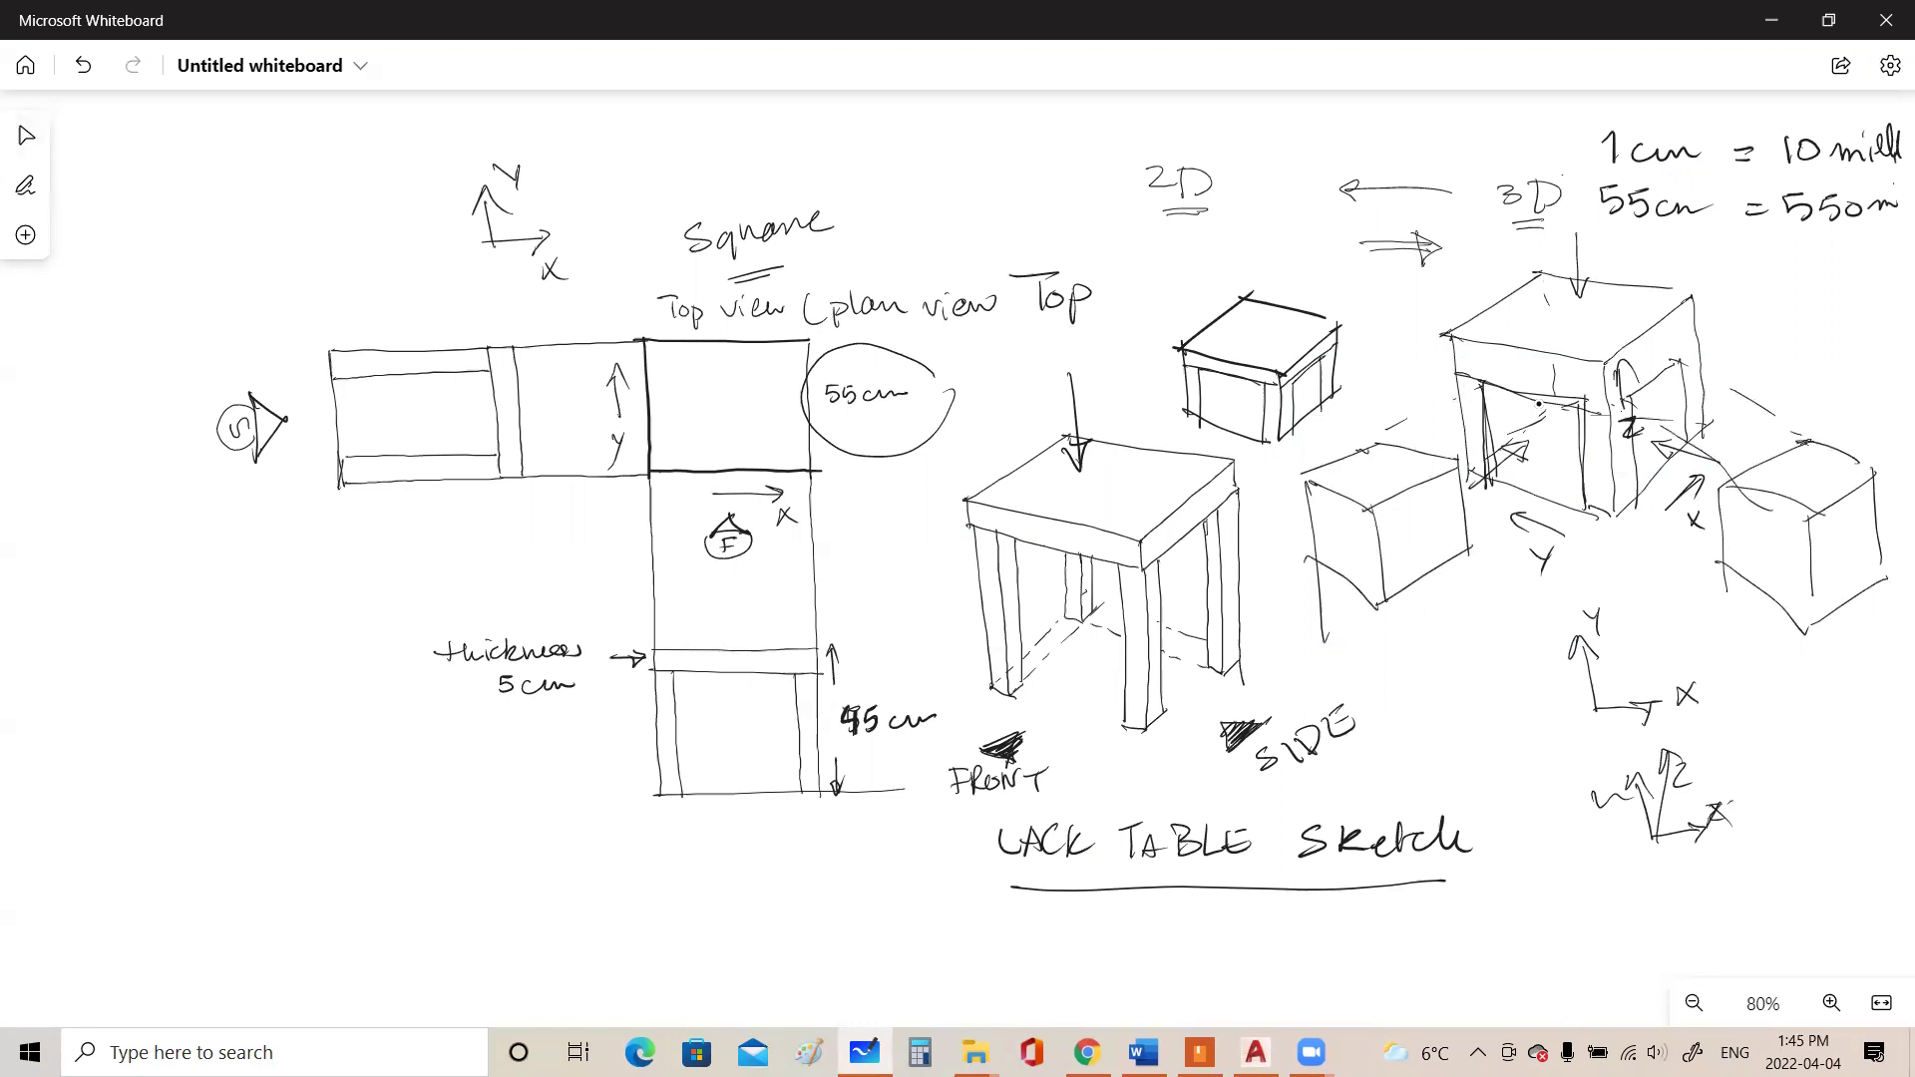
# Circle the 45 cm height beside the front view on the whiteboard, and return to the top view in AutoCAD
pyautogui.moveTo(826, 708); pyautogui.dragTo(888, 736)
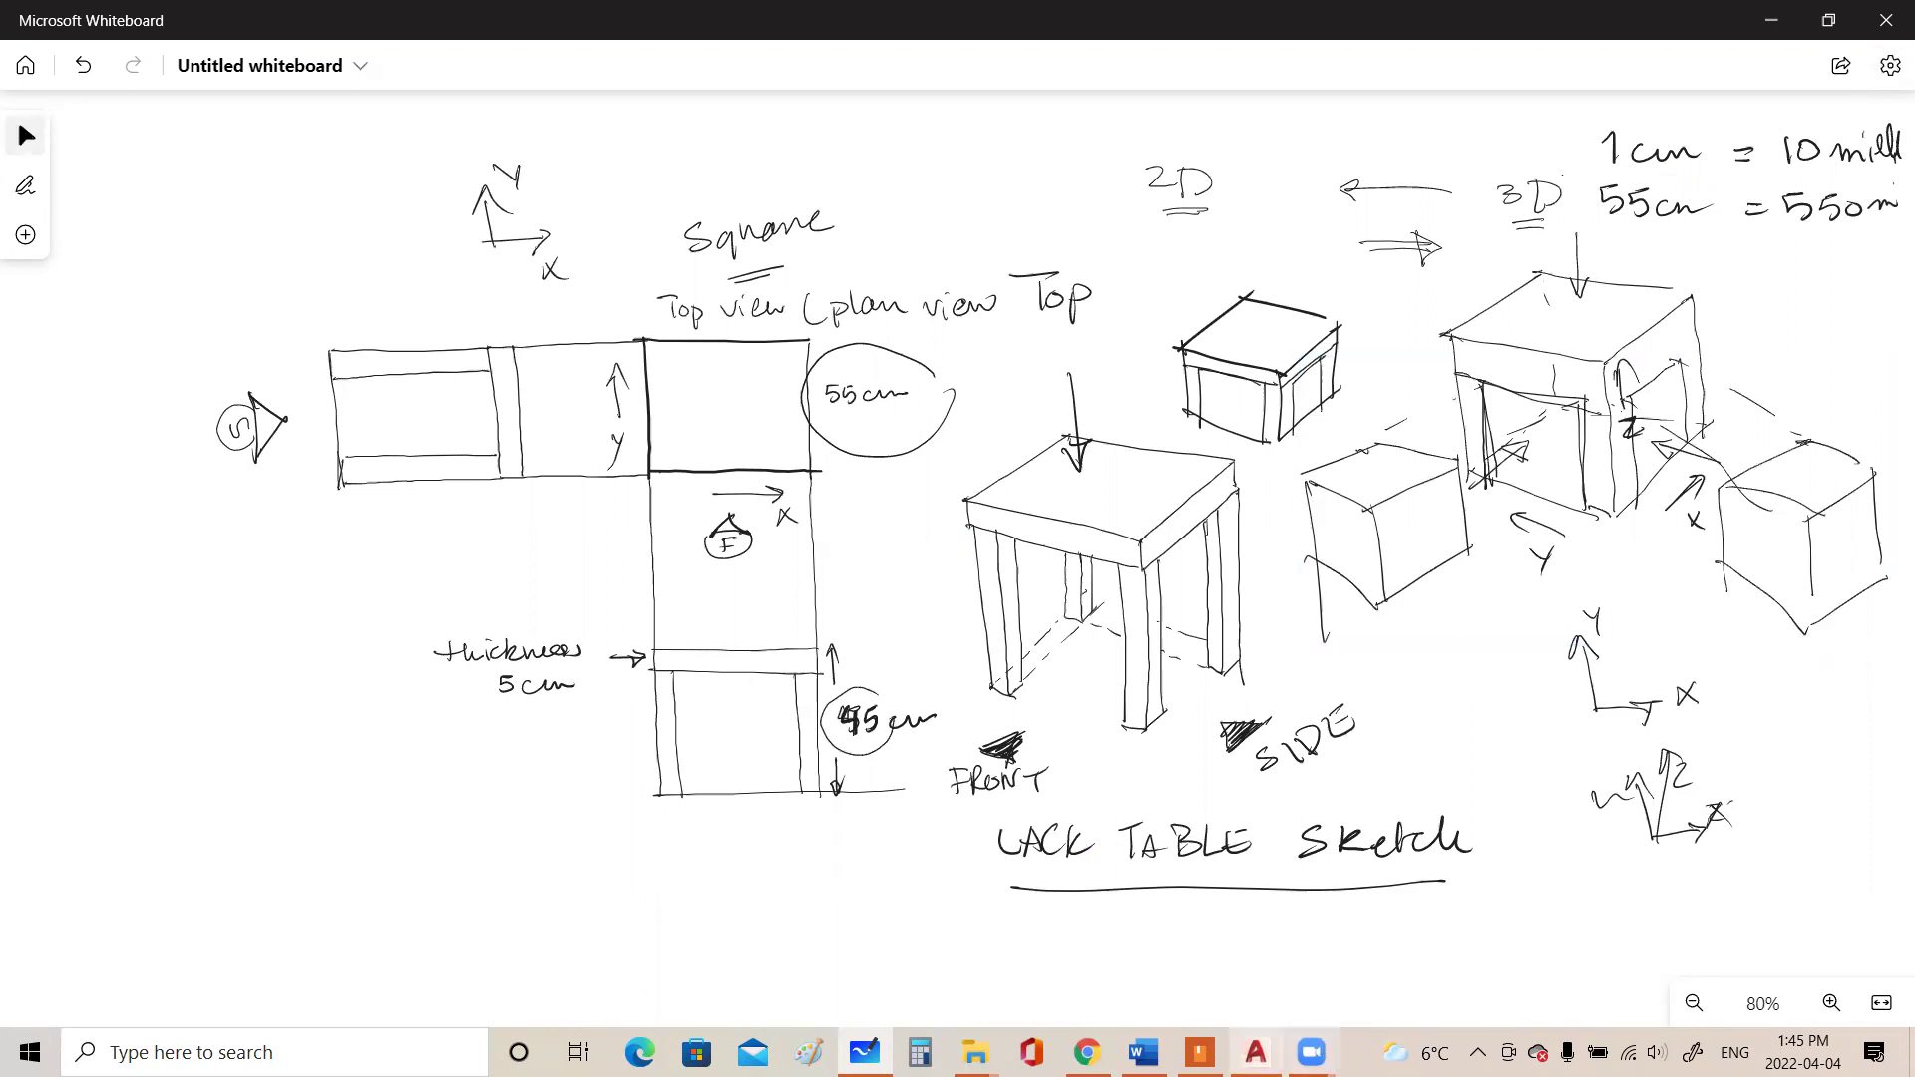
pyautogui.click(1256, 1053)
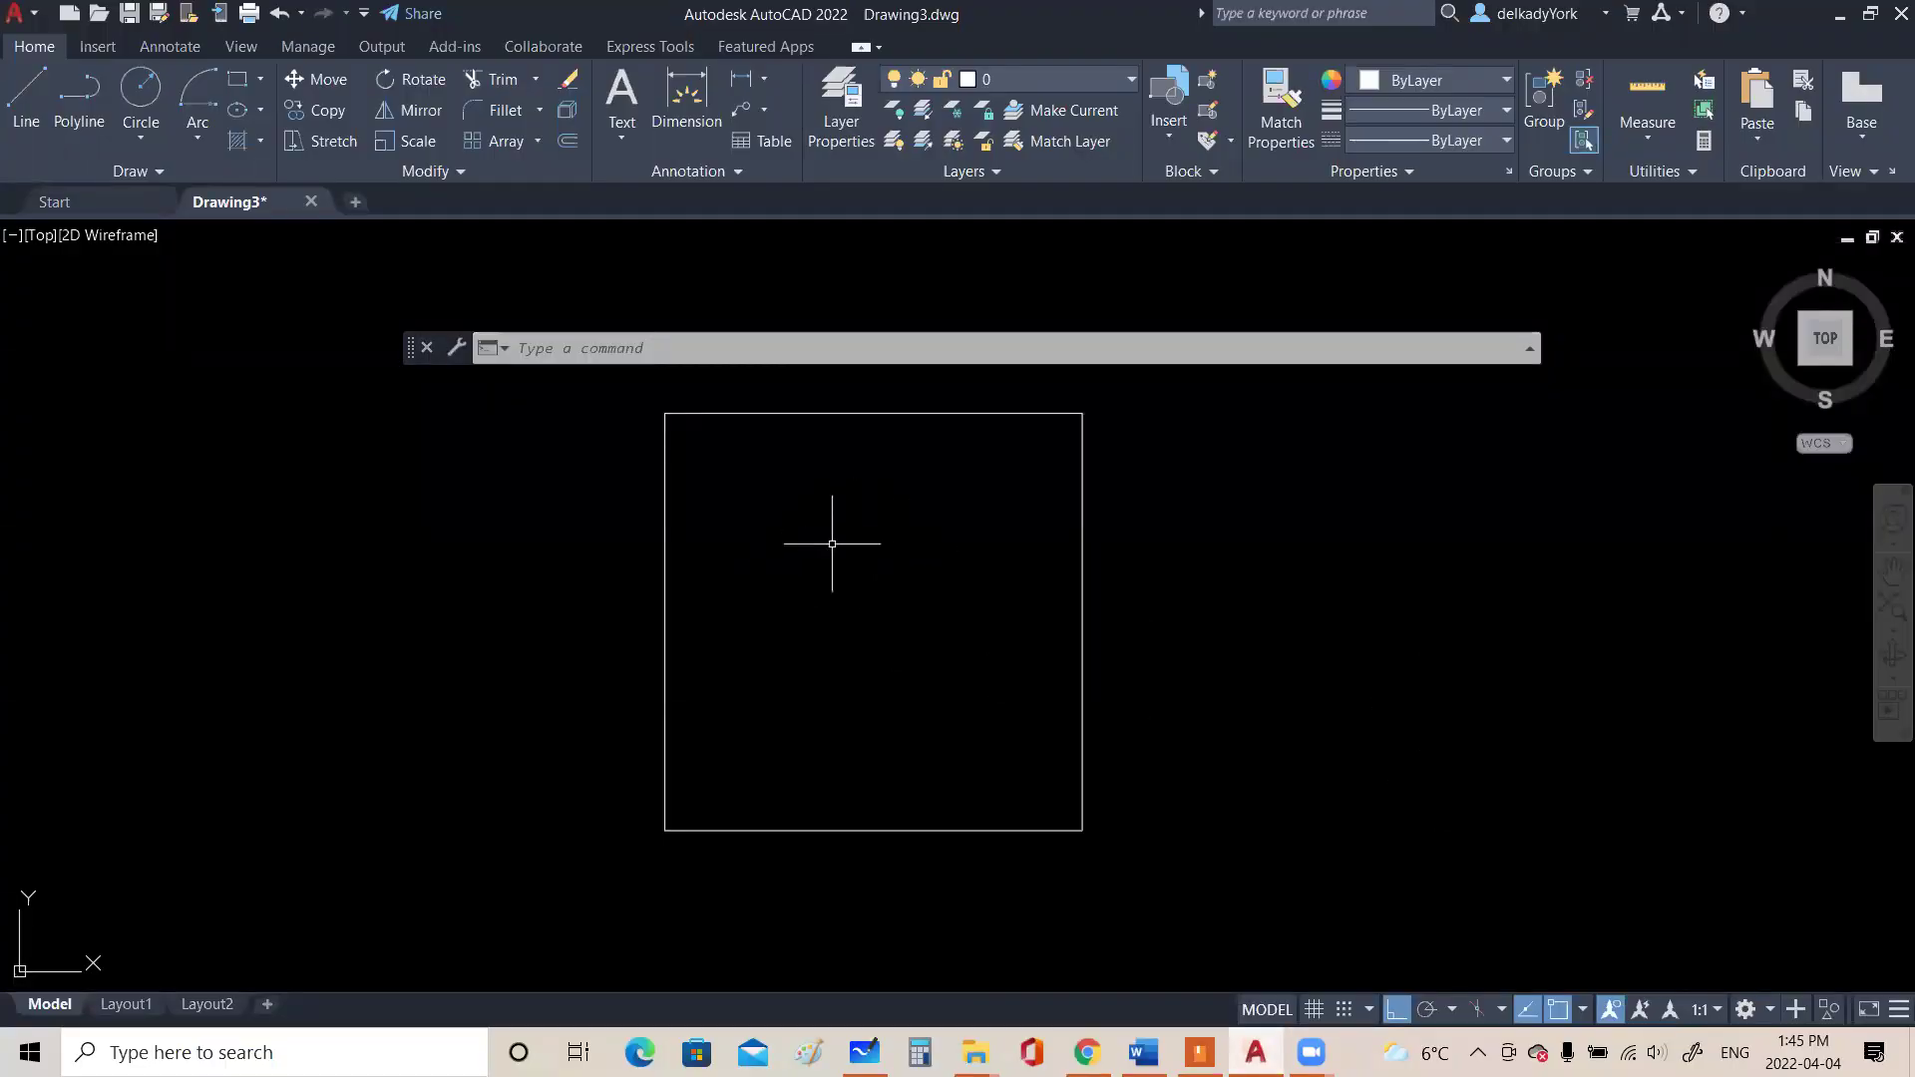
pyautogui.scroll(-1, 854, 540)
pyautogui.scroll(-1, 843, 549)
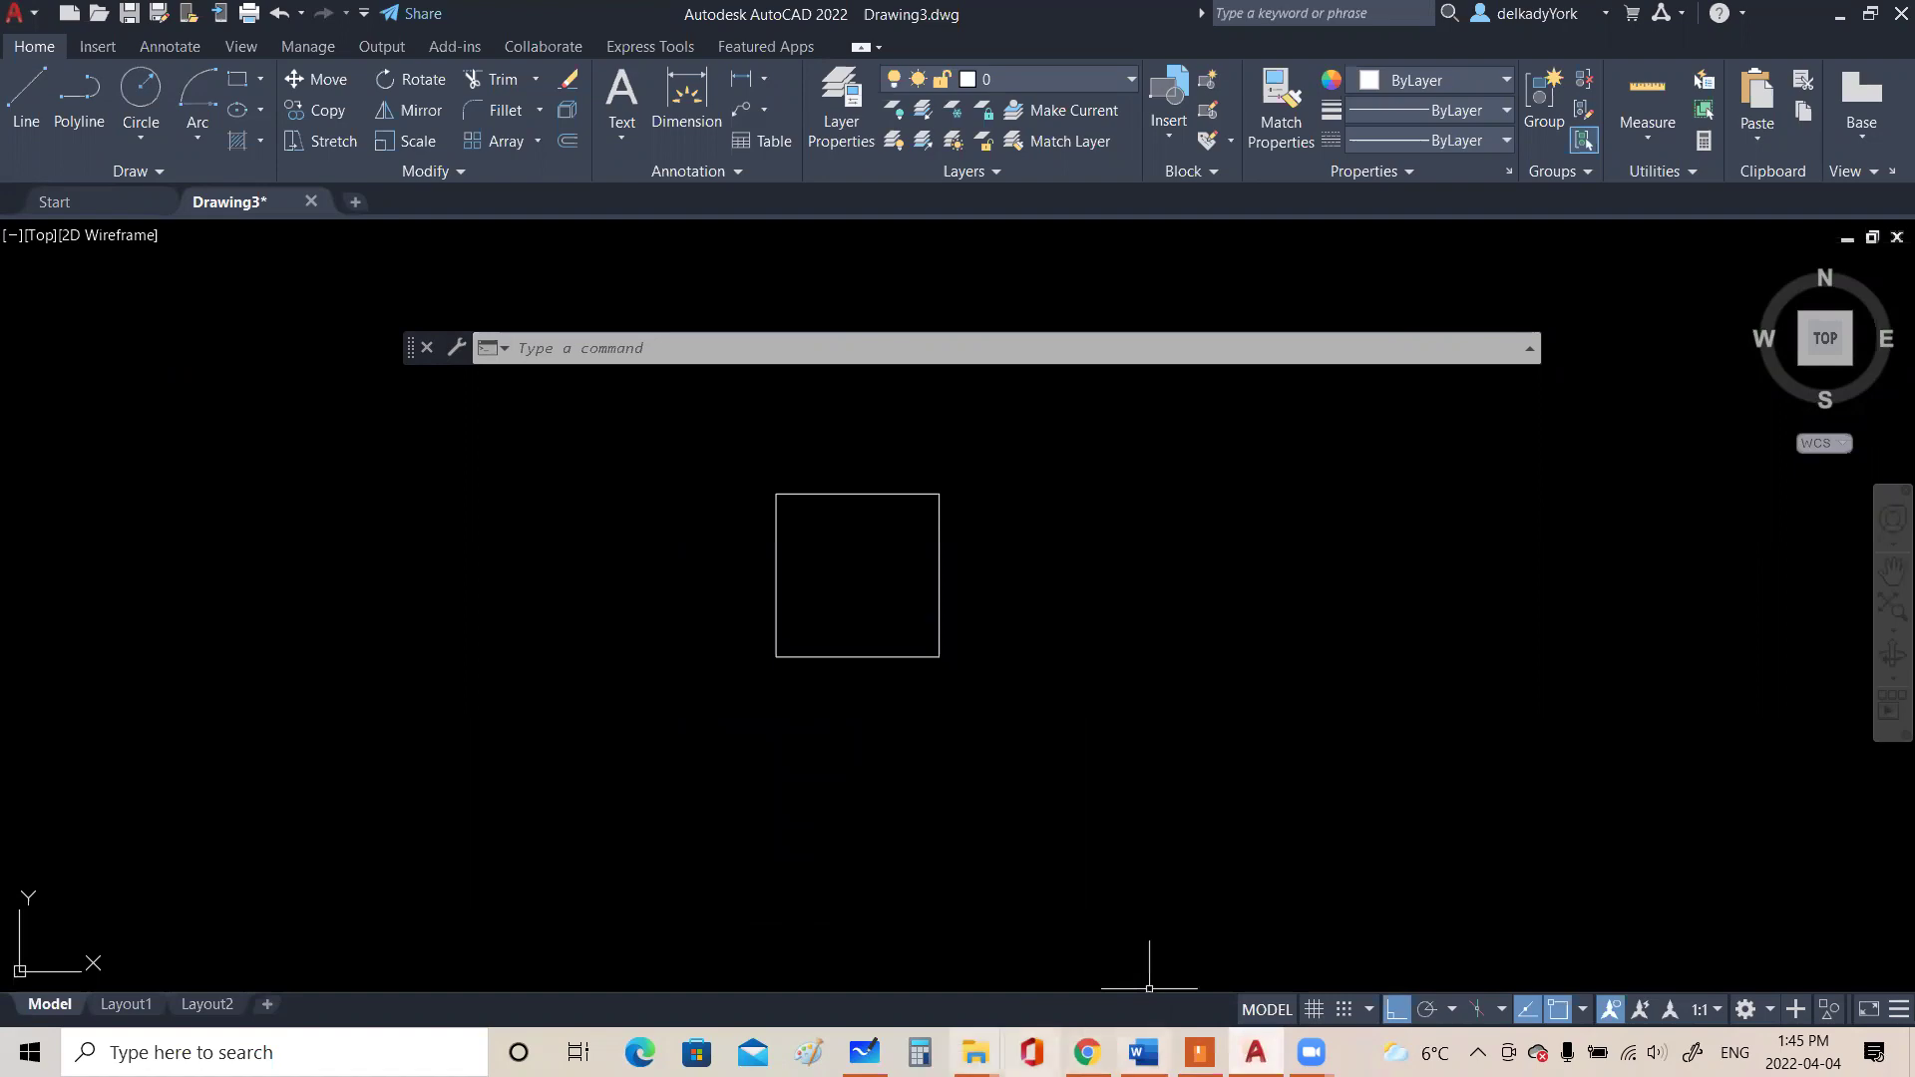
pyautogui.click(864, 1052)
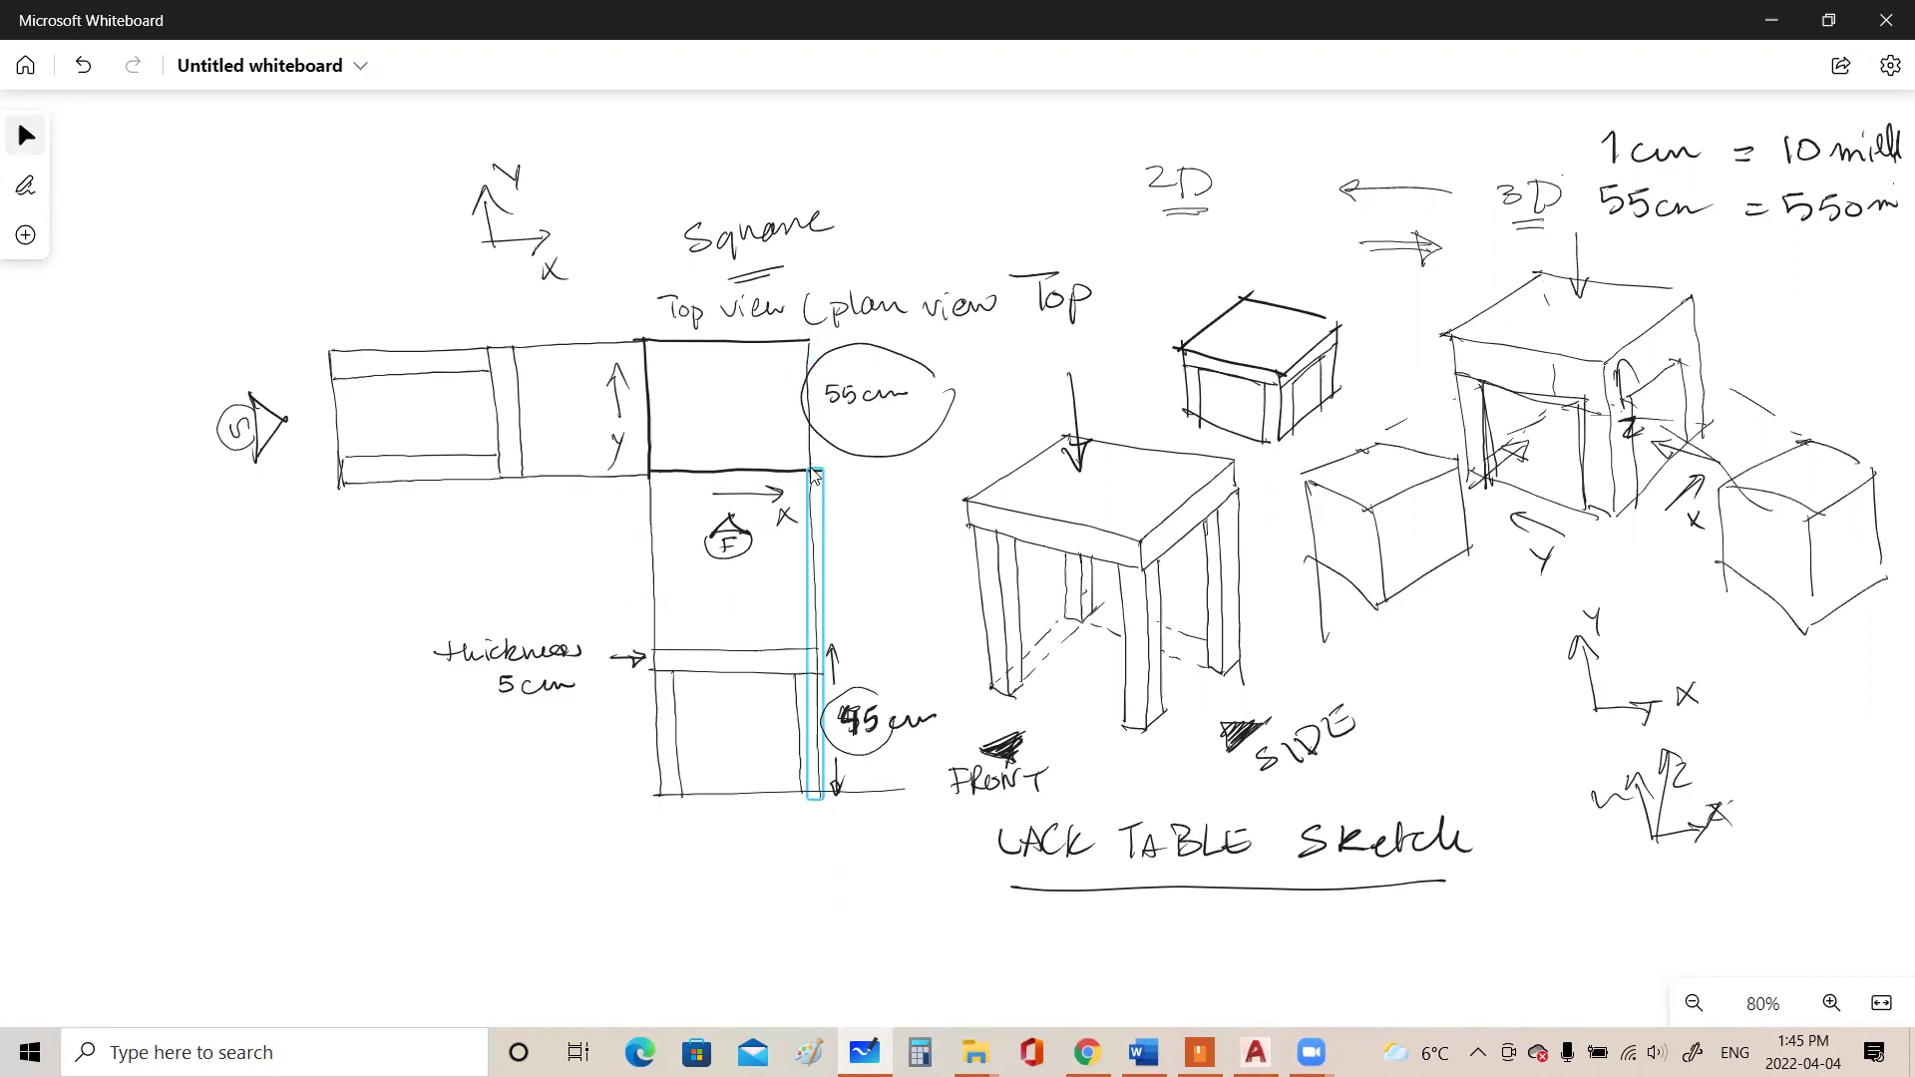
pyautogui.click(1255, 1053)
pyautogui.scroll(-2, 959, 522)
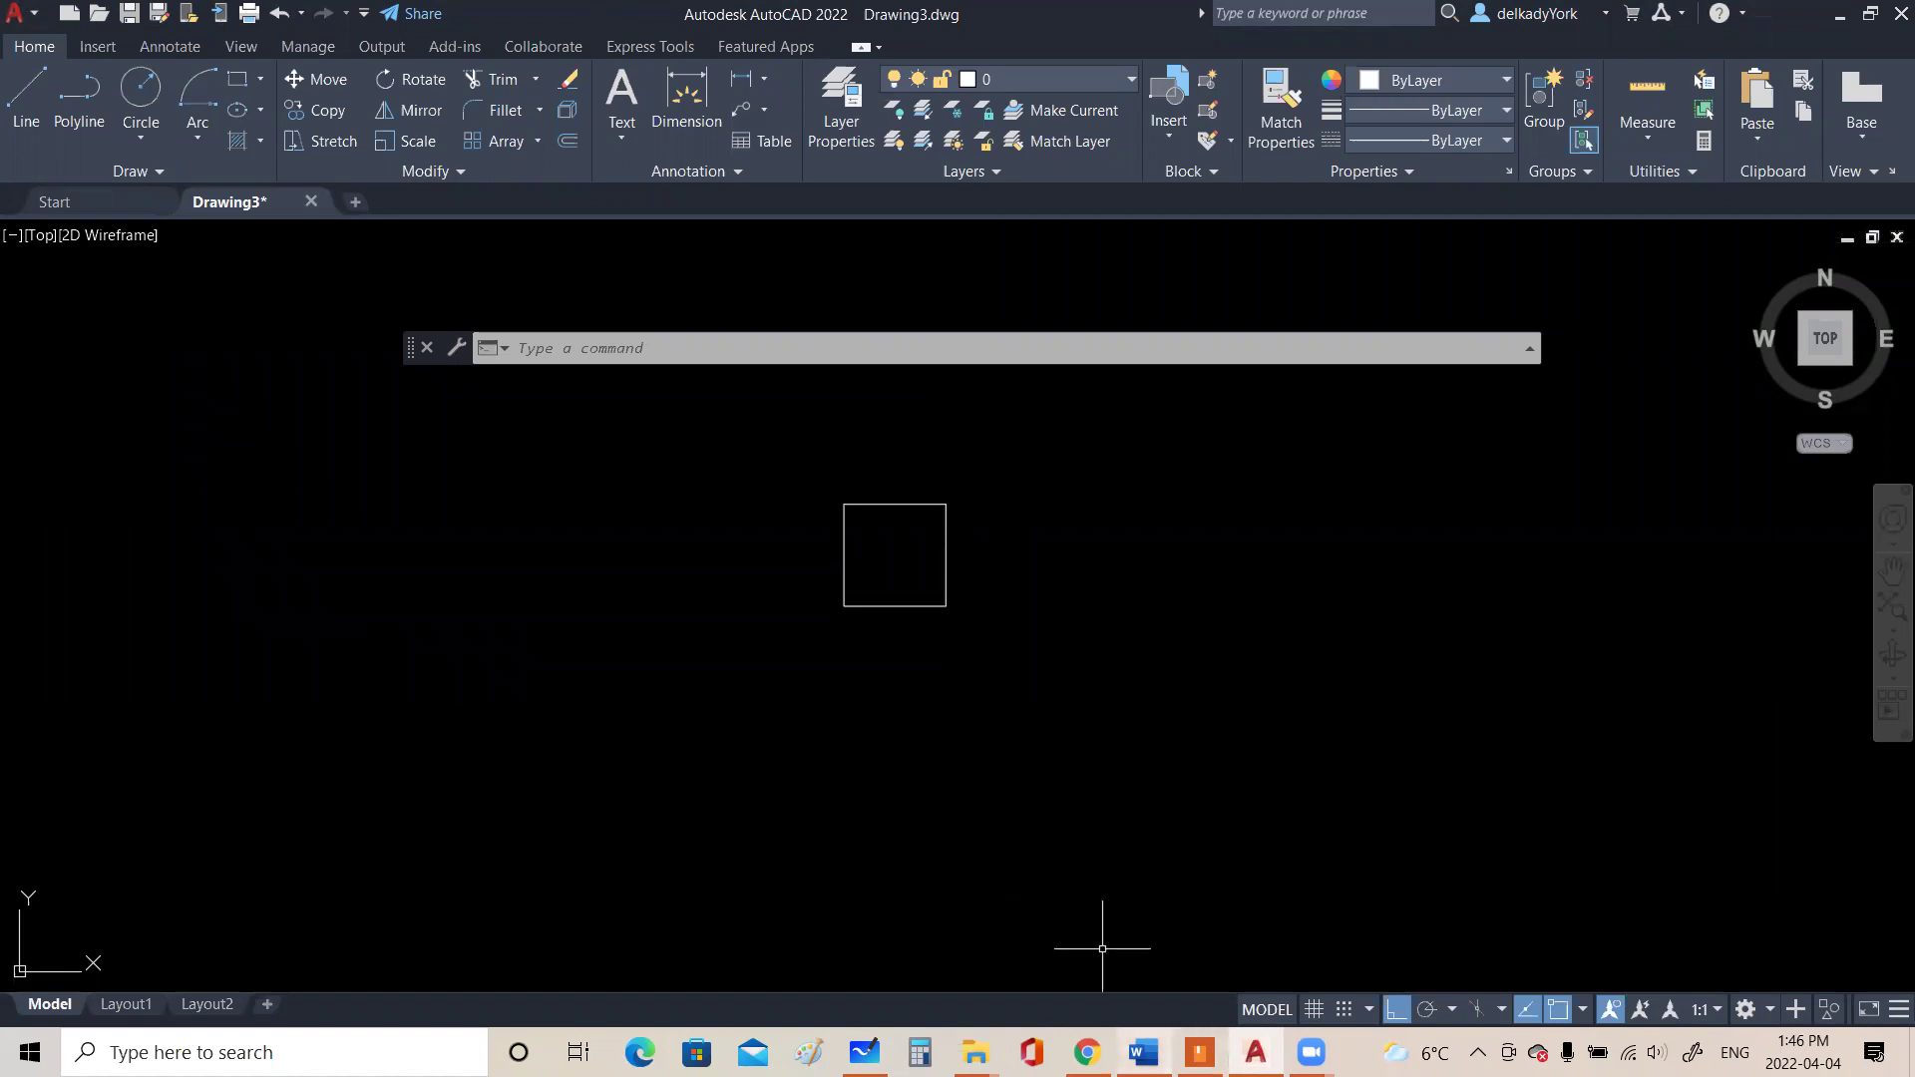
# Switch to Microsoft Whiteboard, label the front view's base line "Floor line" with an arrow, and bracket the gap below the top view
pyautogui.hotkey('alt', 'Tab')
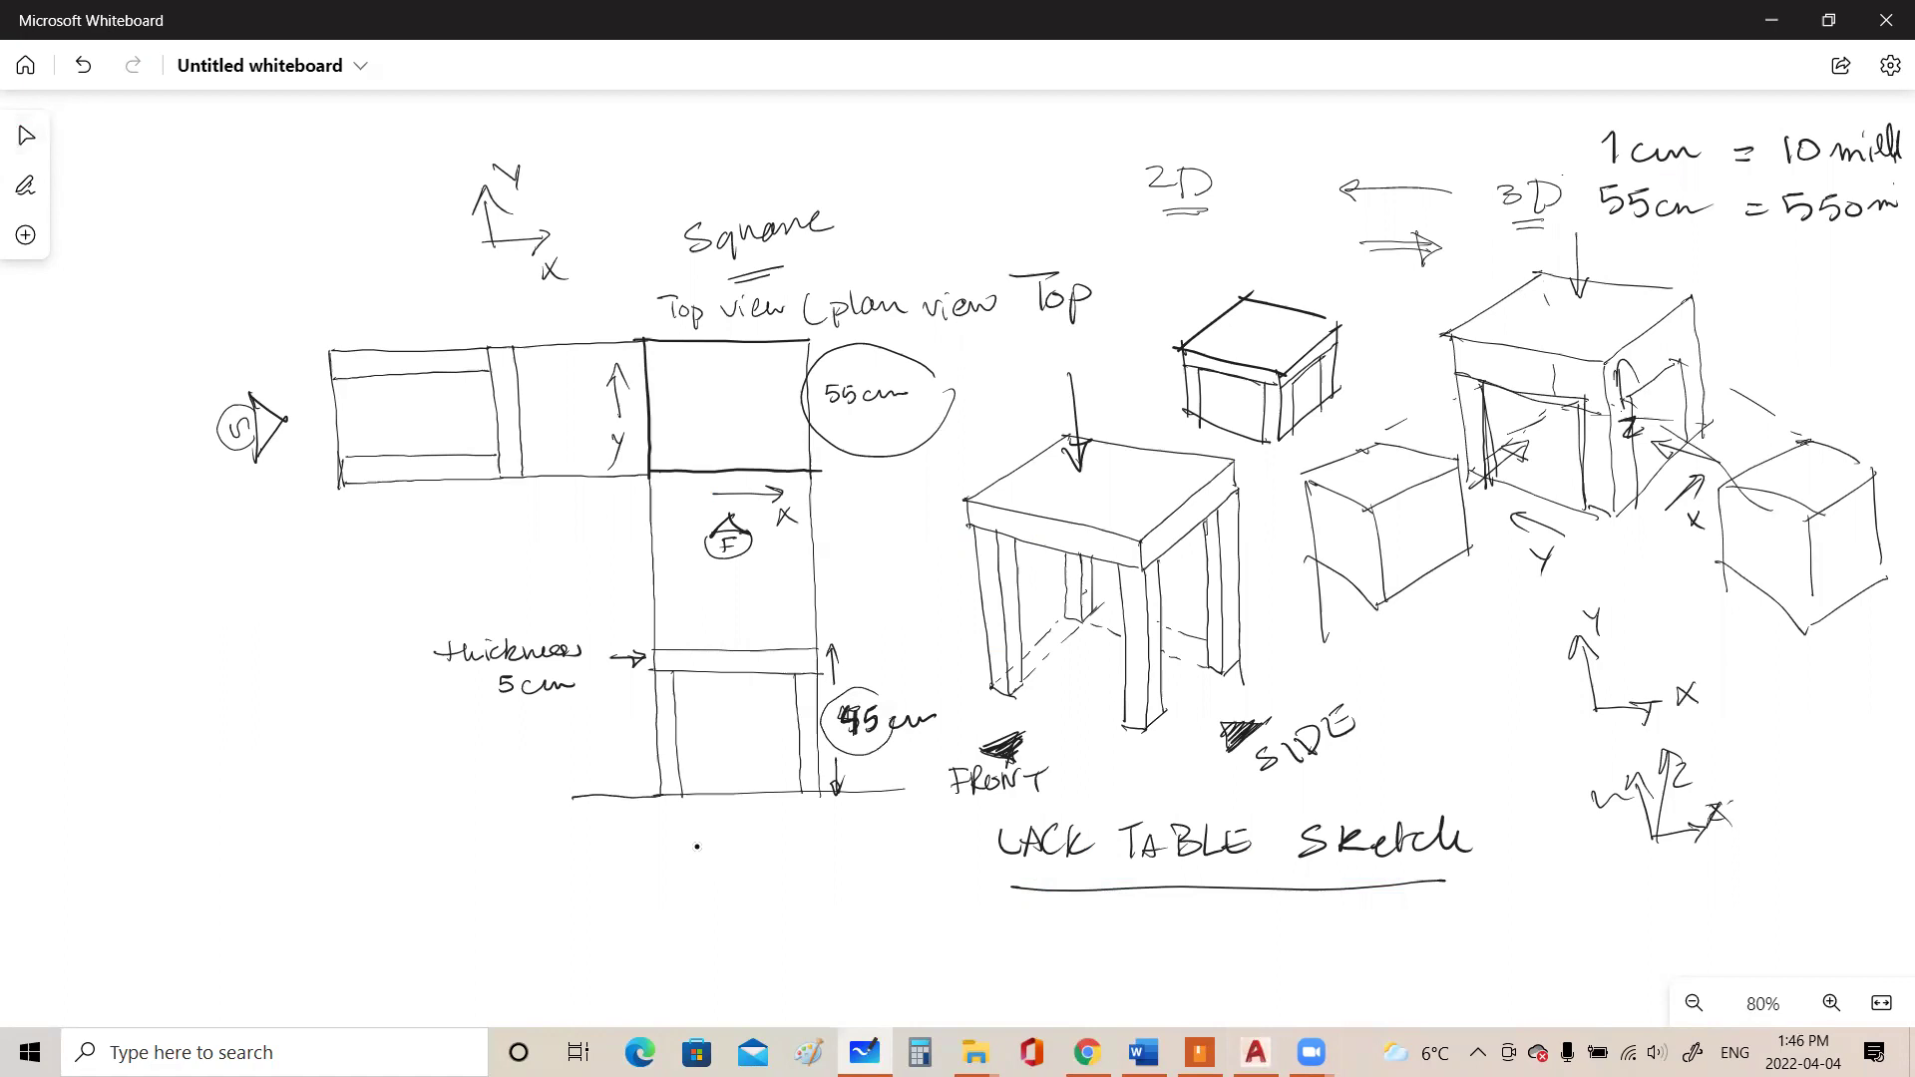
pyautogui.moveTo(507, 822); pyautogui.dragTo(571, 805)
pyautogui.moveTo(551, 801); pyautogui.dragTo(557, 821)
pyautogui.moveTo(453, 854); pyautogui.dragTo(445, 887)
pyautogui.moveTo(439, 856)
pyautogui.mouseDown()
pyautogui.moveTo(468, 847)
pyautogui.moveTo(460, 866)
pyautogui.mouseUp()
pyautogui.moveTo(472, 850)
pyautogui.mouseDown()
pyautogui.moveTo(478, 879)
pyautogui.moveTo(489, 865)
pyautogui.mouseUp()
pyautogui.moveTo(504, 856); pyautogui.dragTo(569, 901)
pyautogui.moveTo(849, 510); pyautogui.dragTo(835, 589)
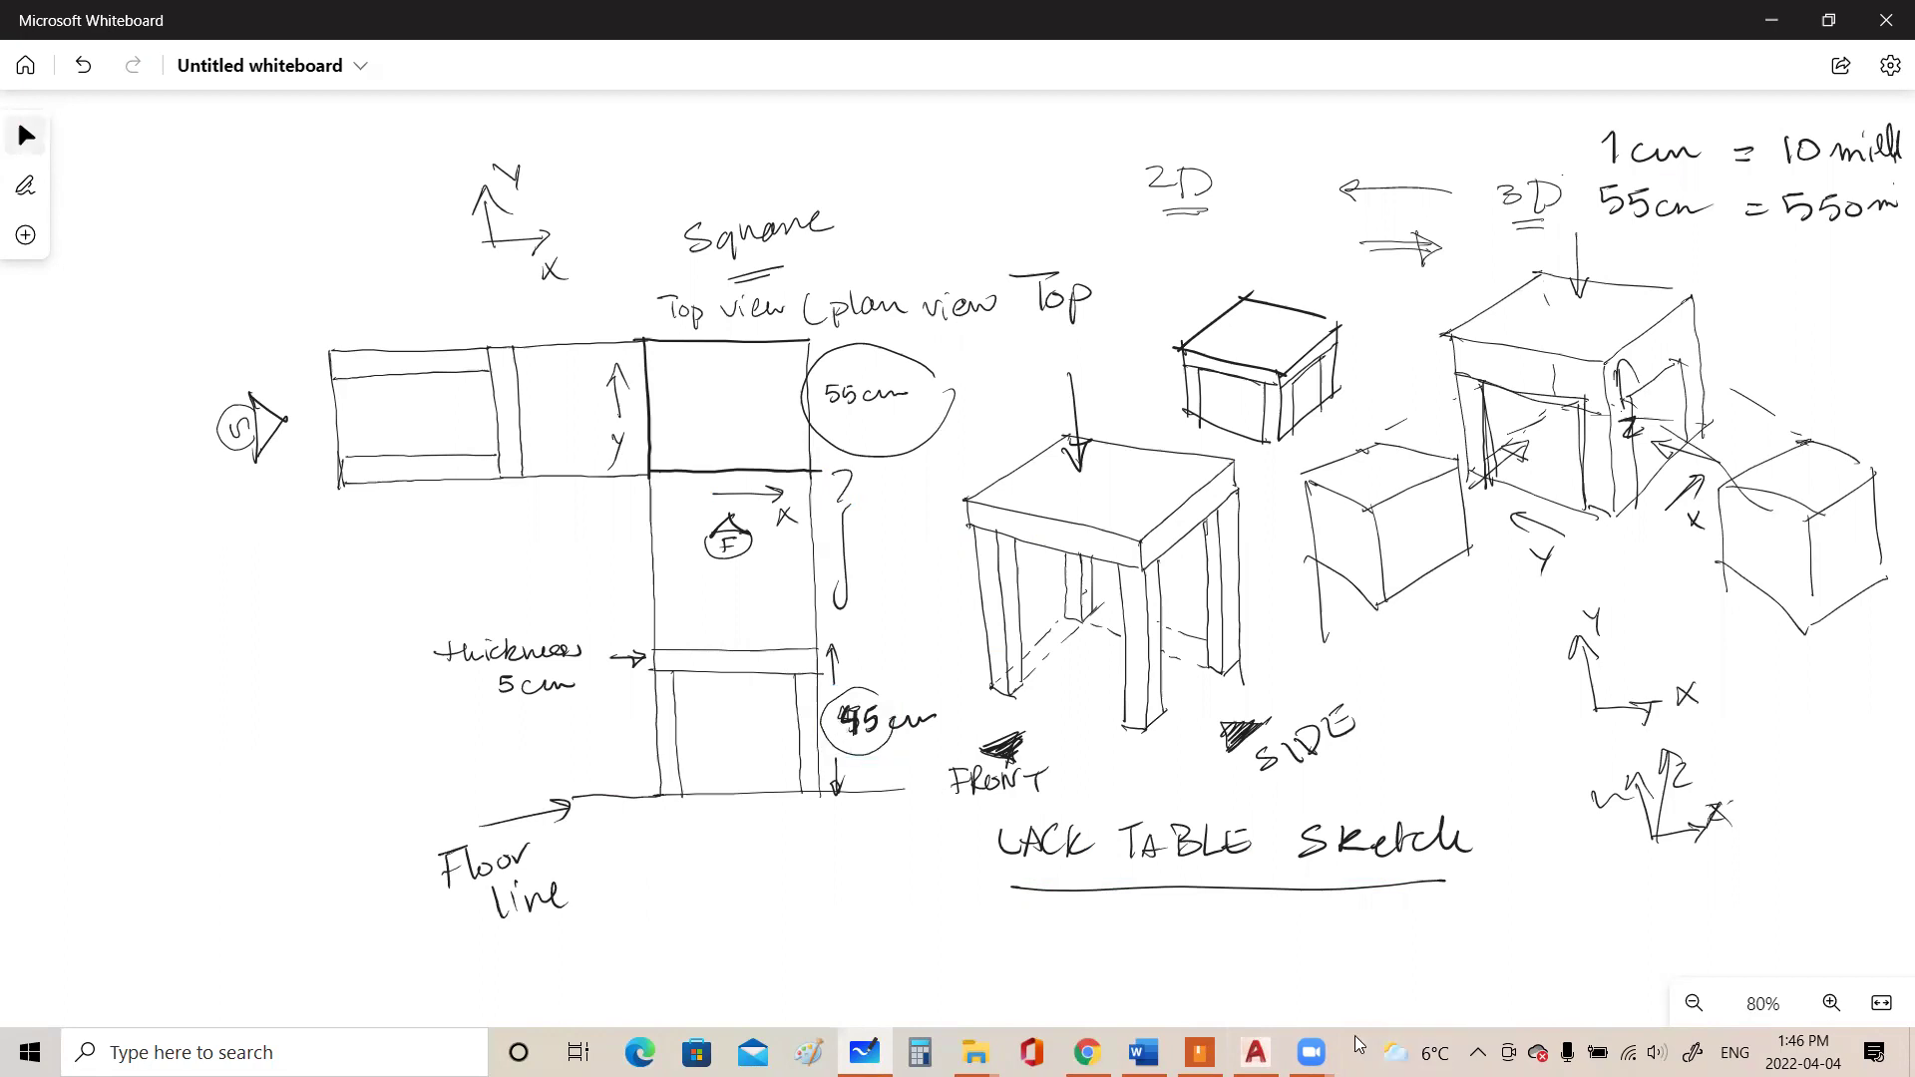
# Switch to AutoCAD and draw a horizontal floor line about 2000 units long well below the square top view
pyautogui.click(1255, 1052)
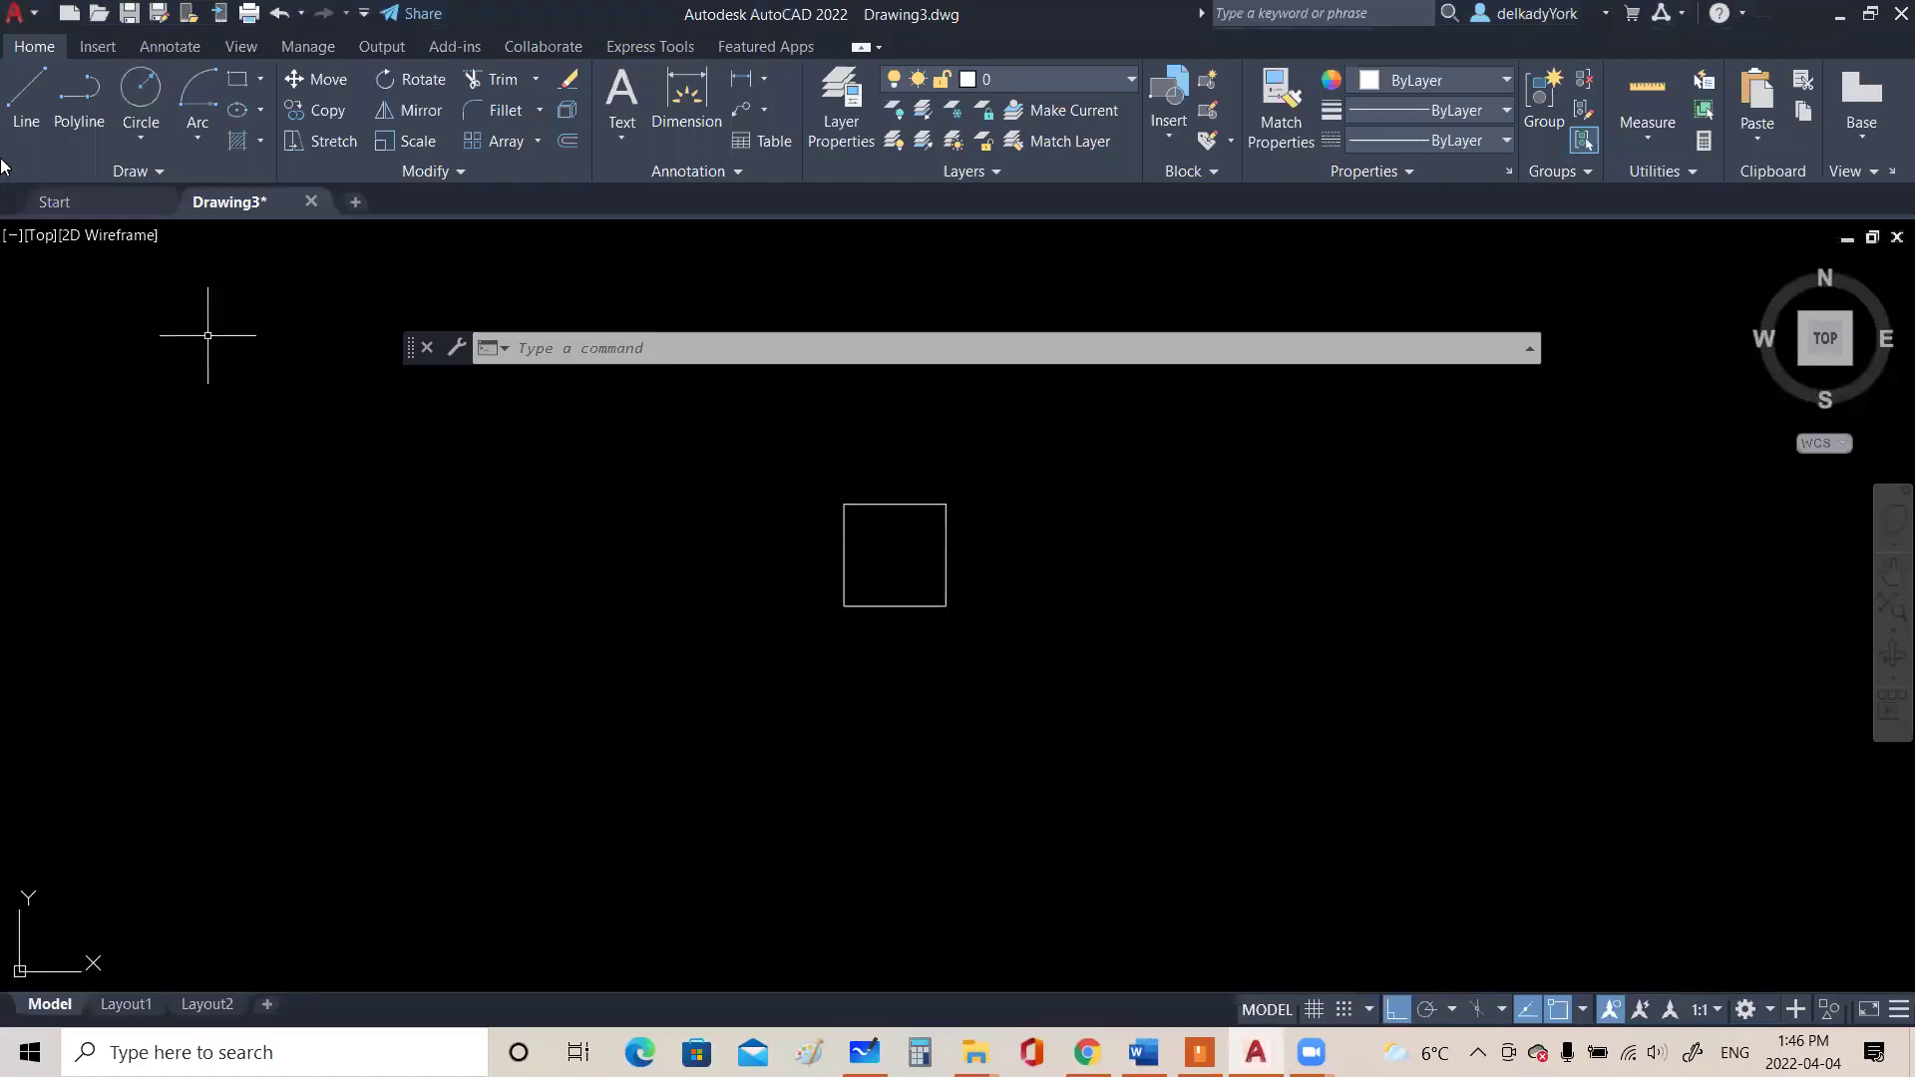
pyautogui.click(17, 105)
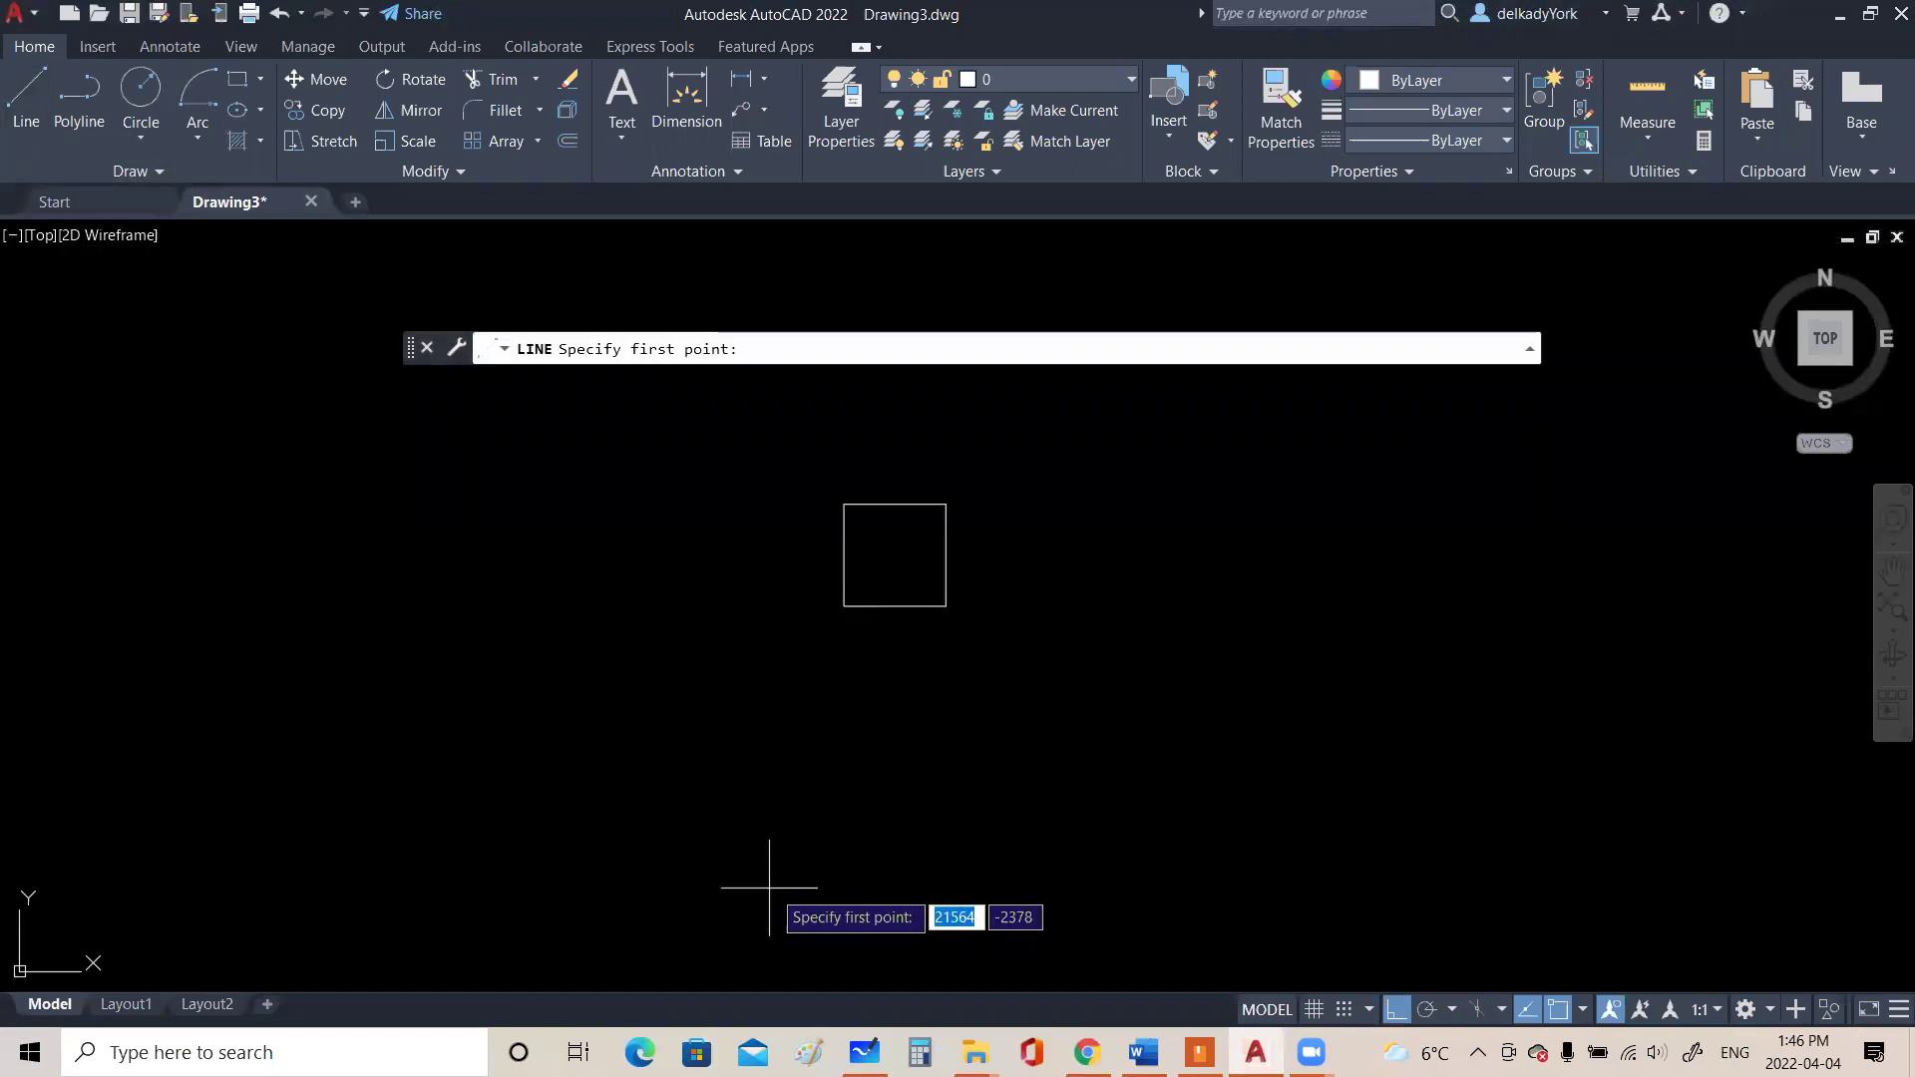
pyautogui.click(763, 875)
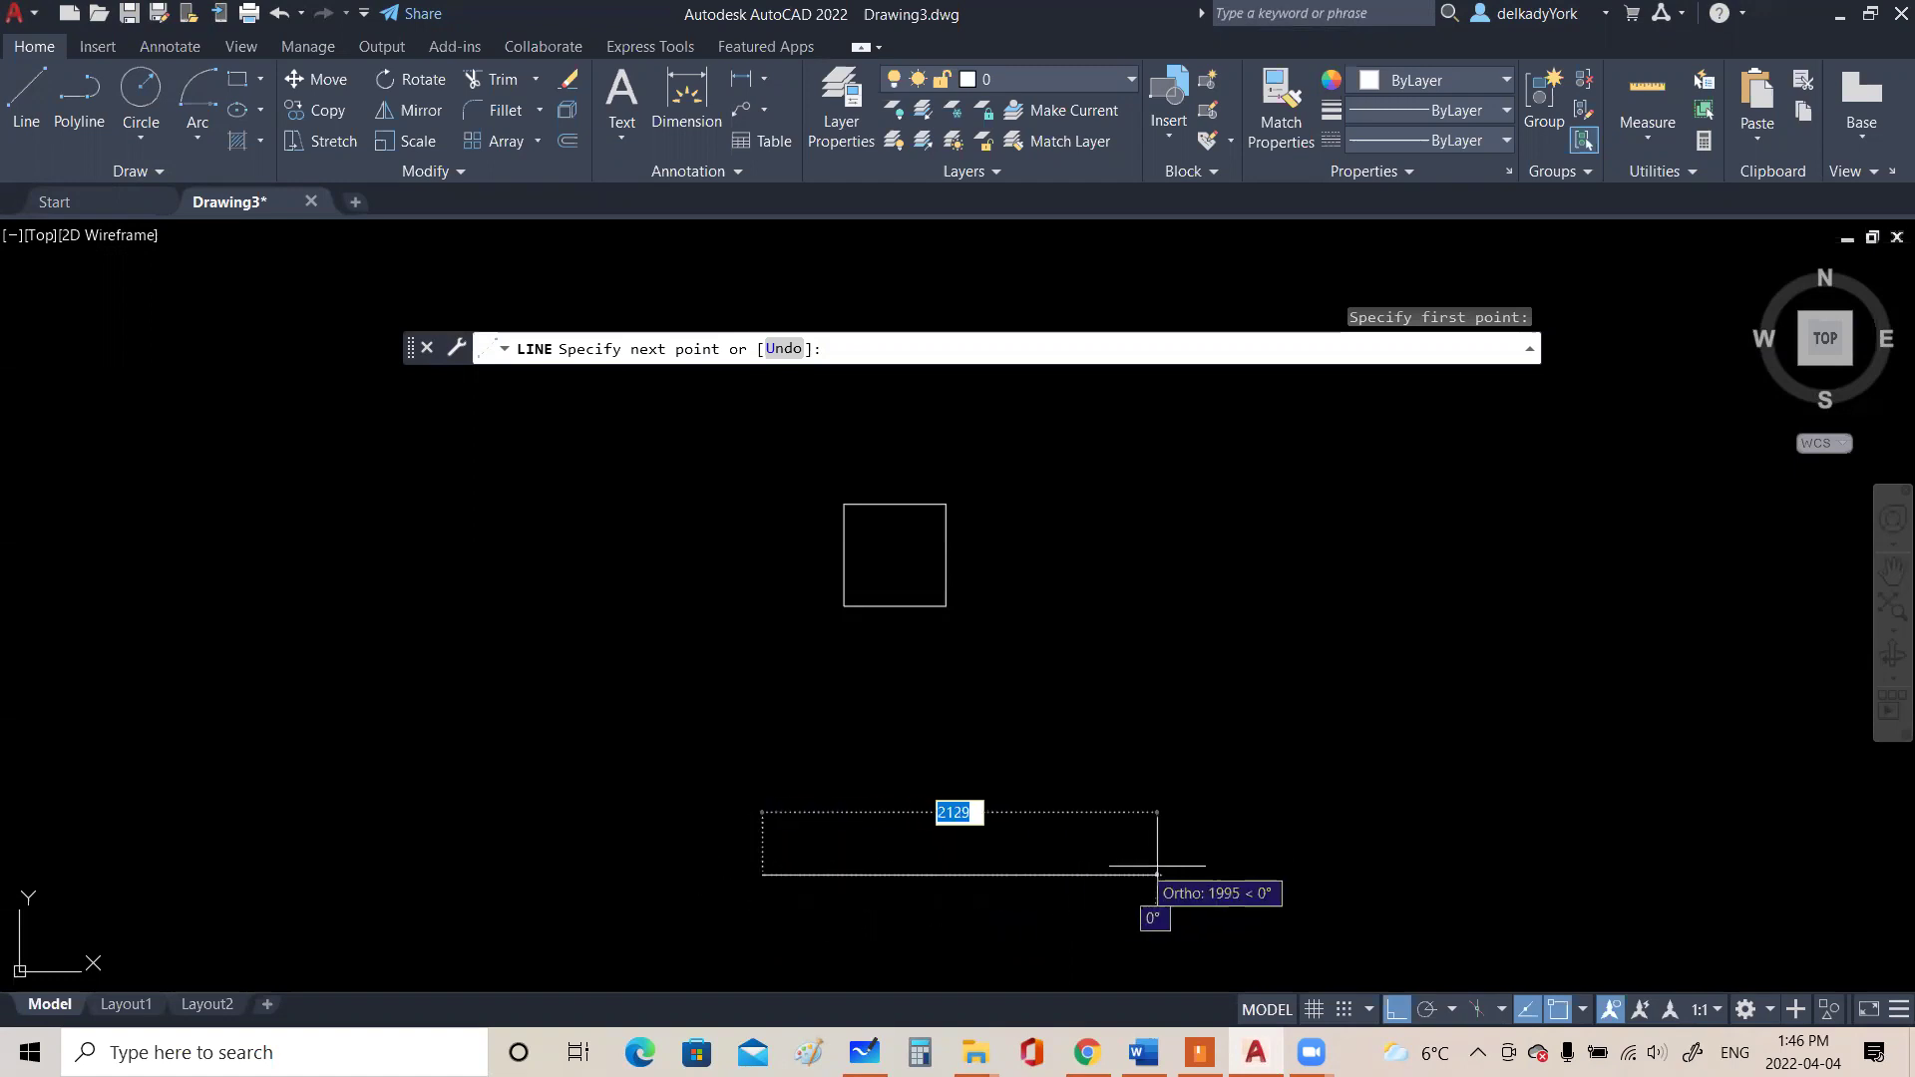
pyautogui.click(1146, 866)
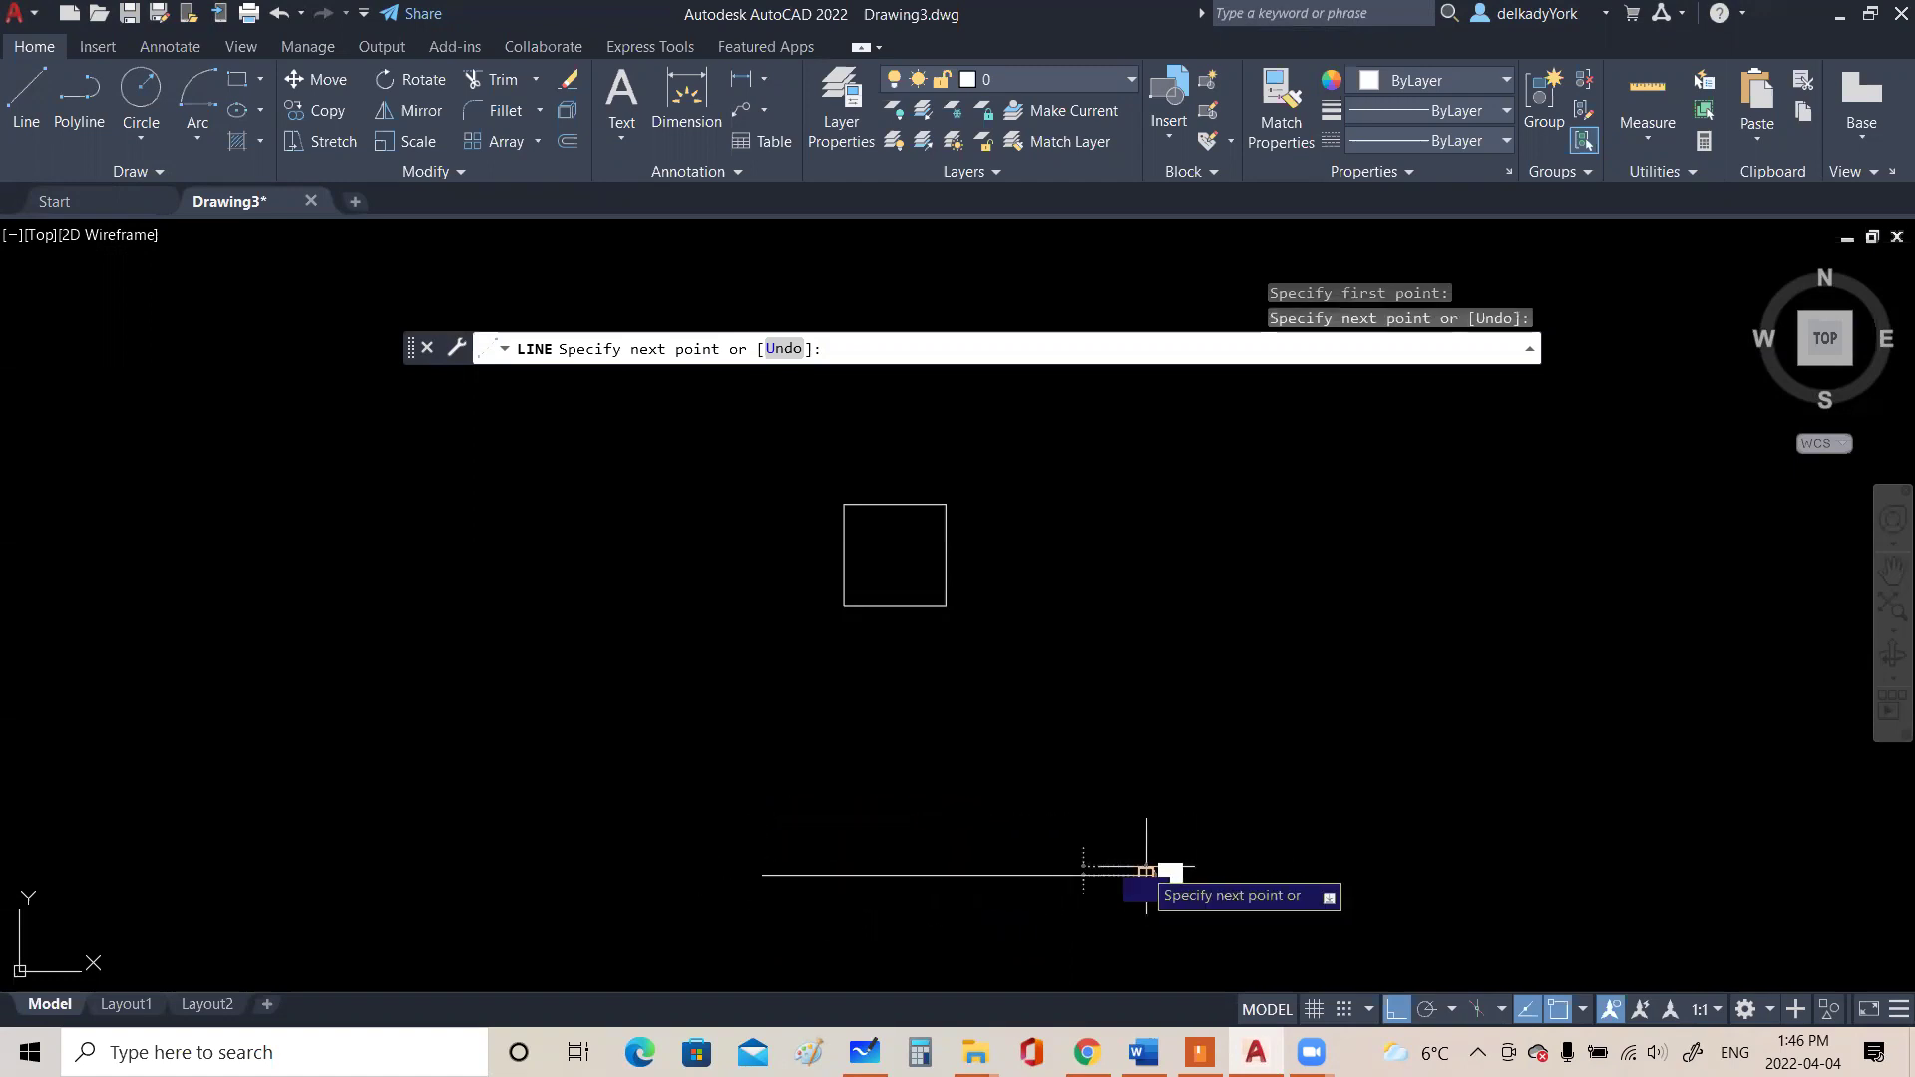
pyautogui.press('Escape')
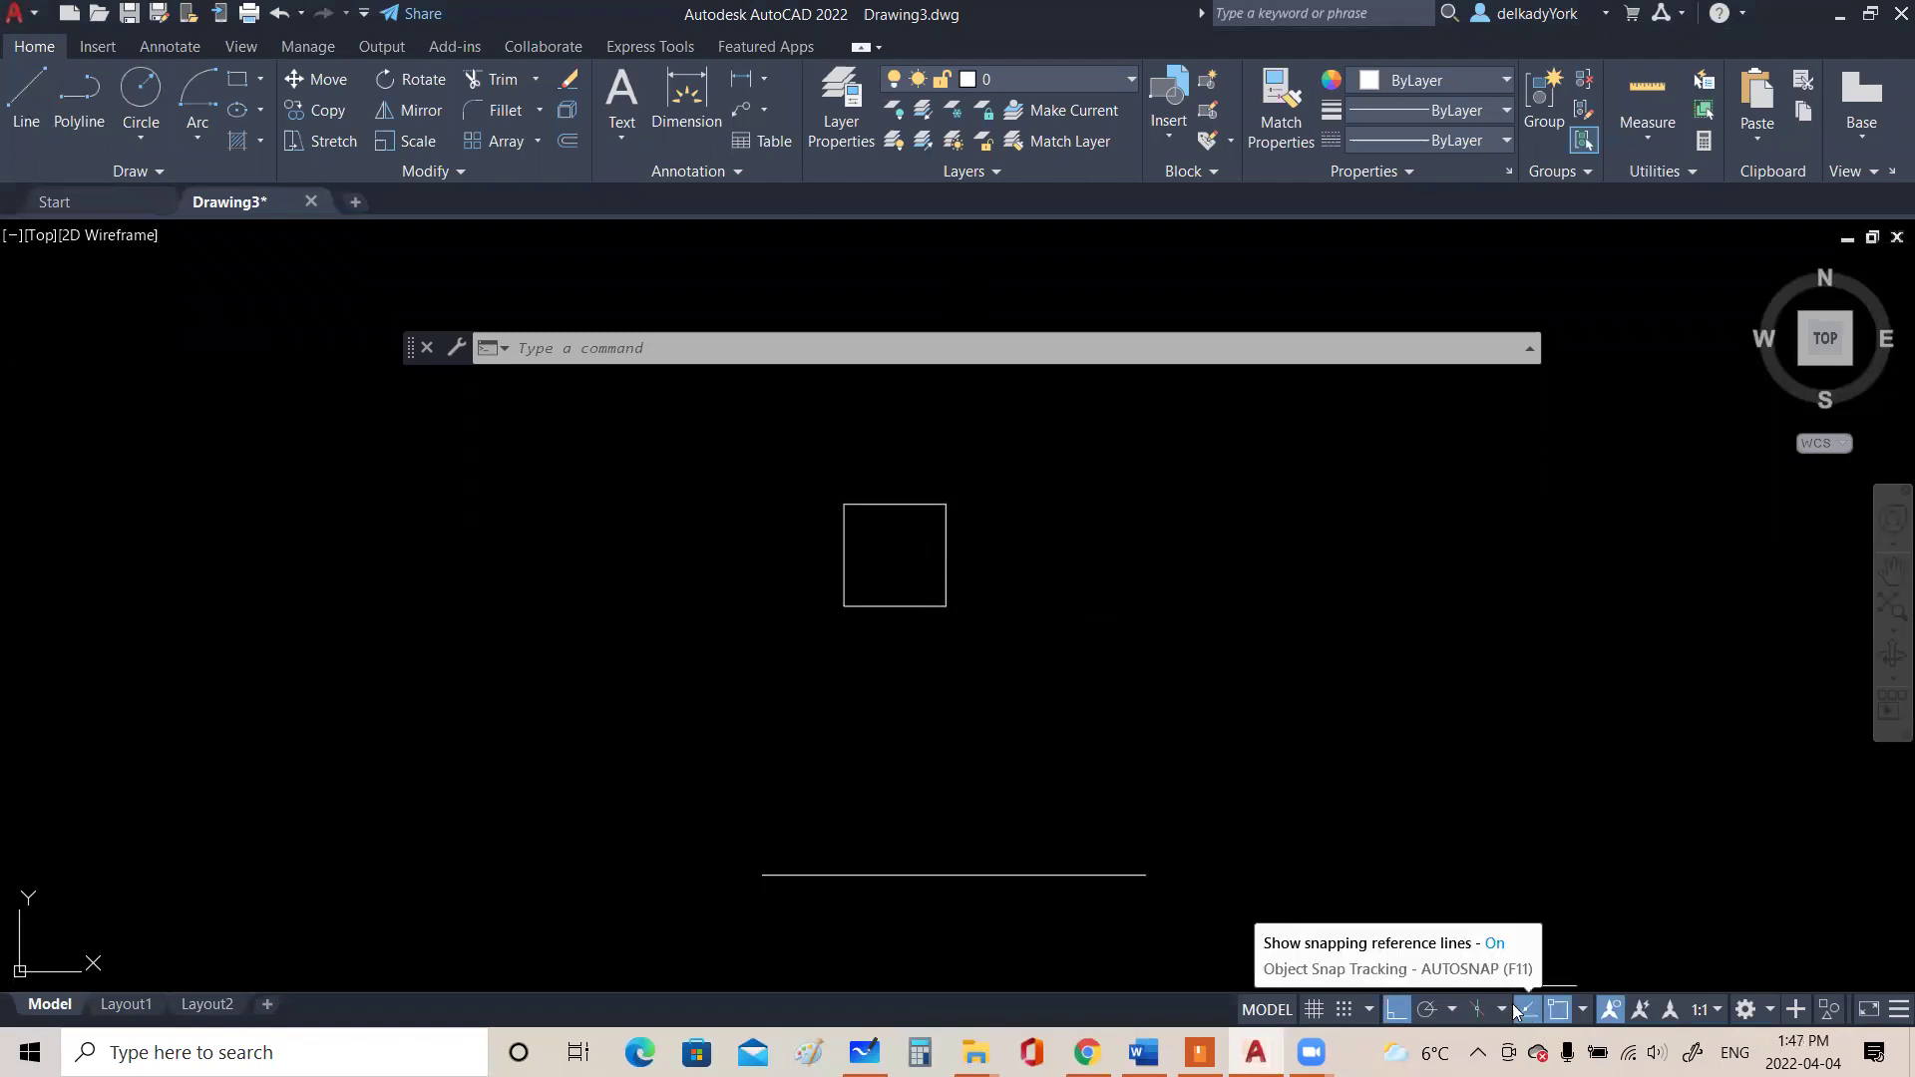
# Check which object snap modes are enabled and look at the option for repeating the last LINE command
pyautogui.rightClick(1566, 1010)
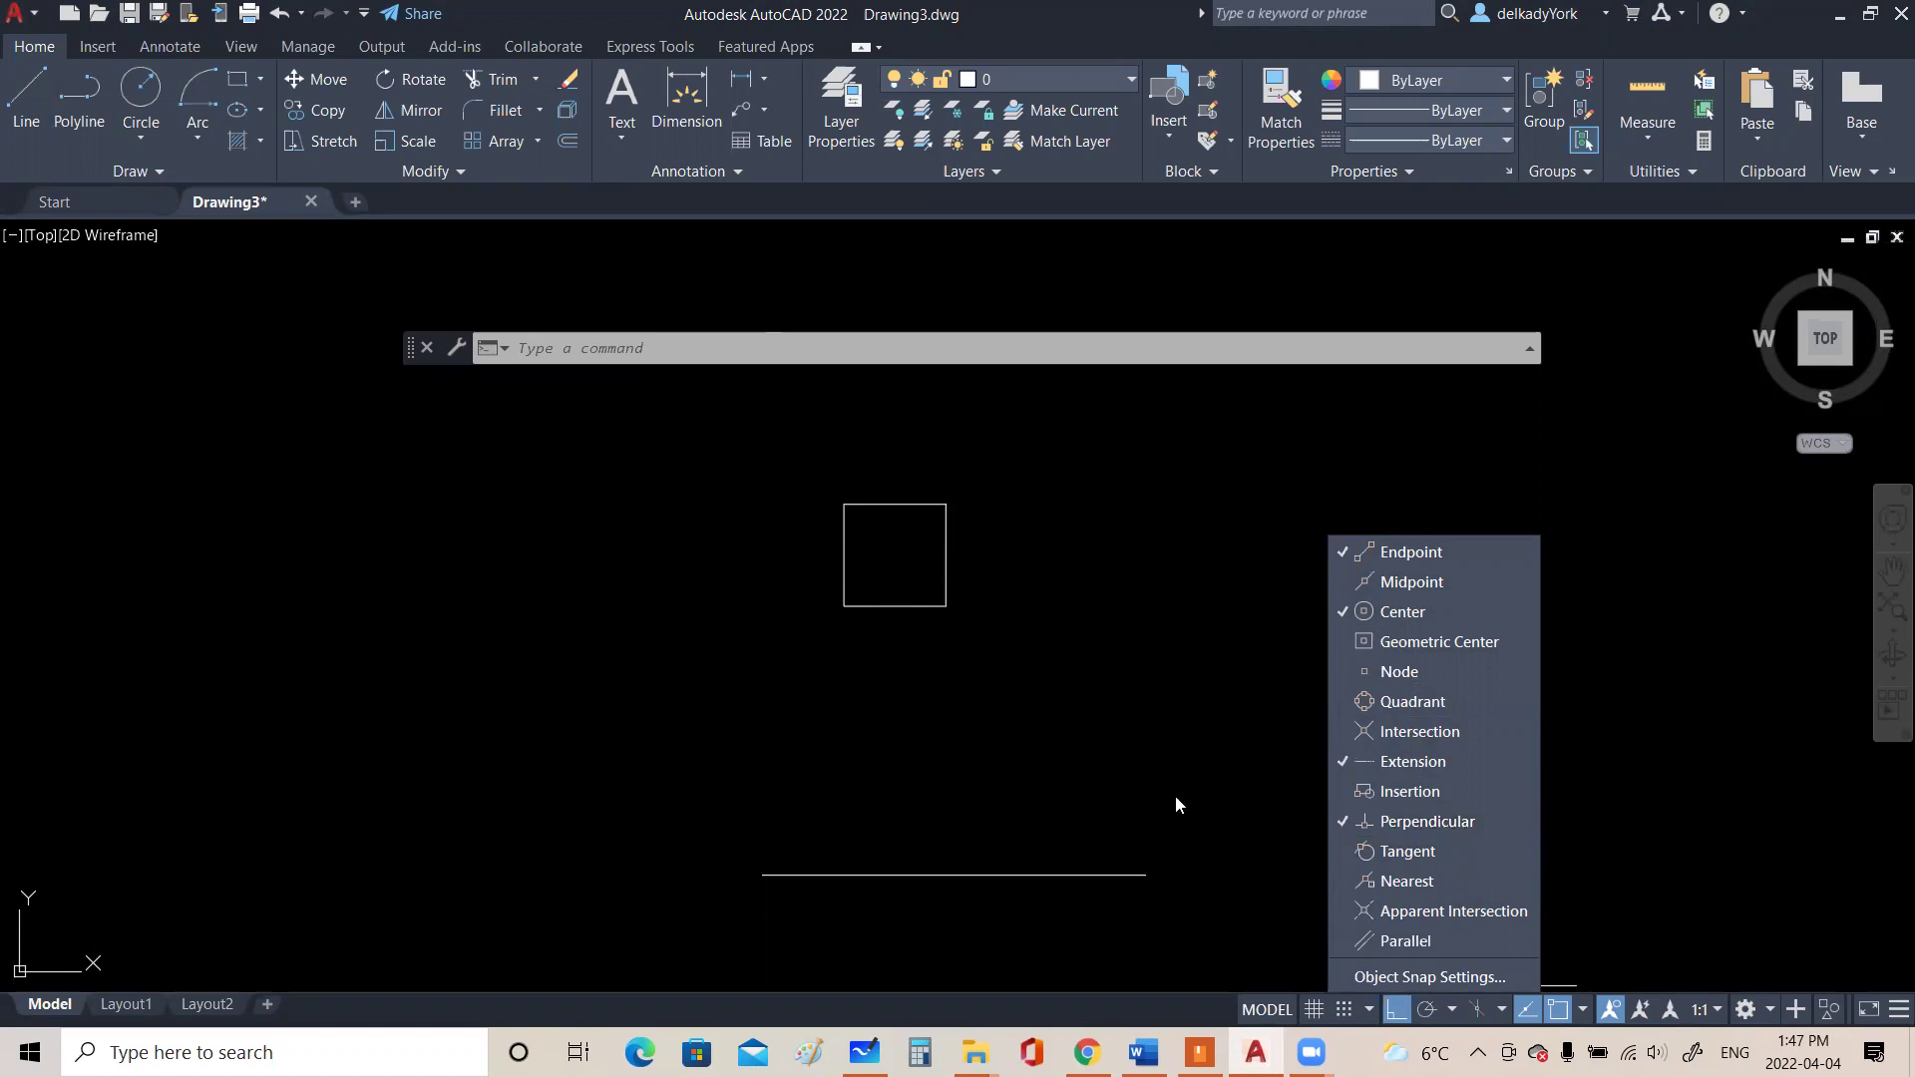
pyautogui.click(993, 625)
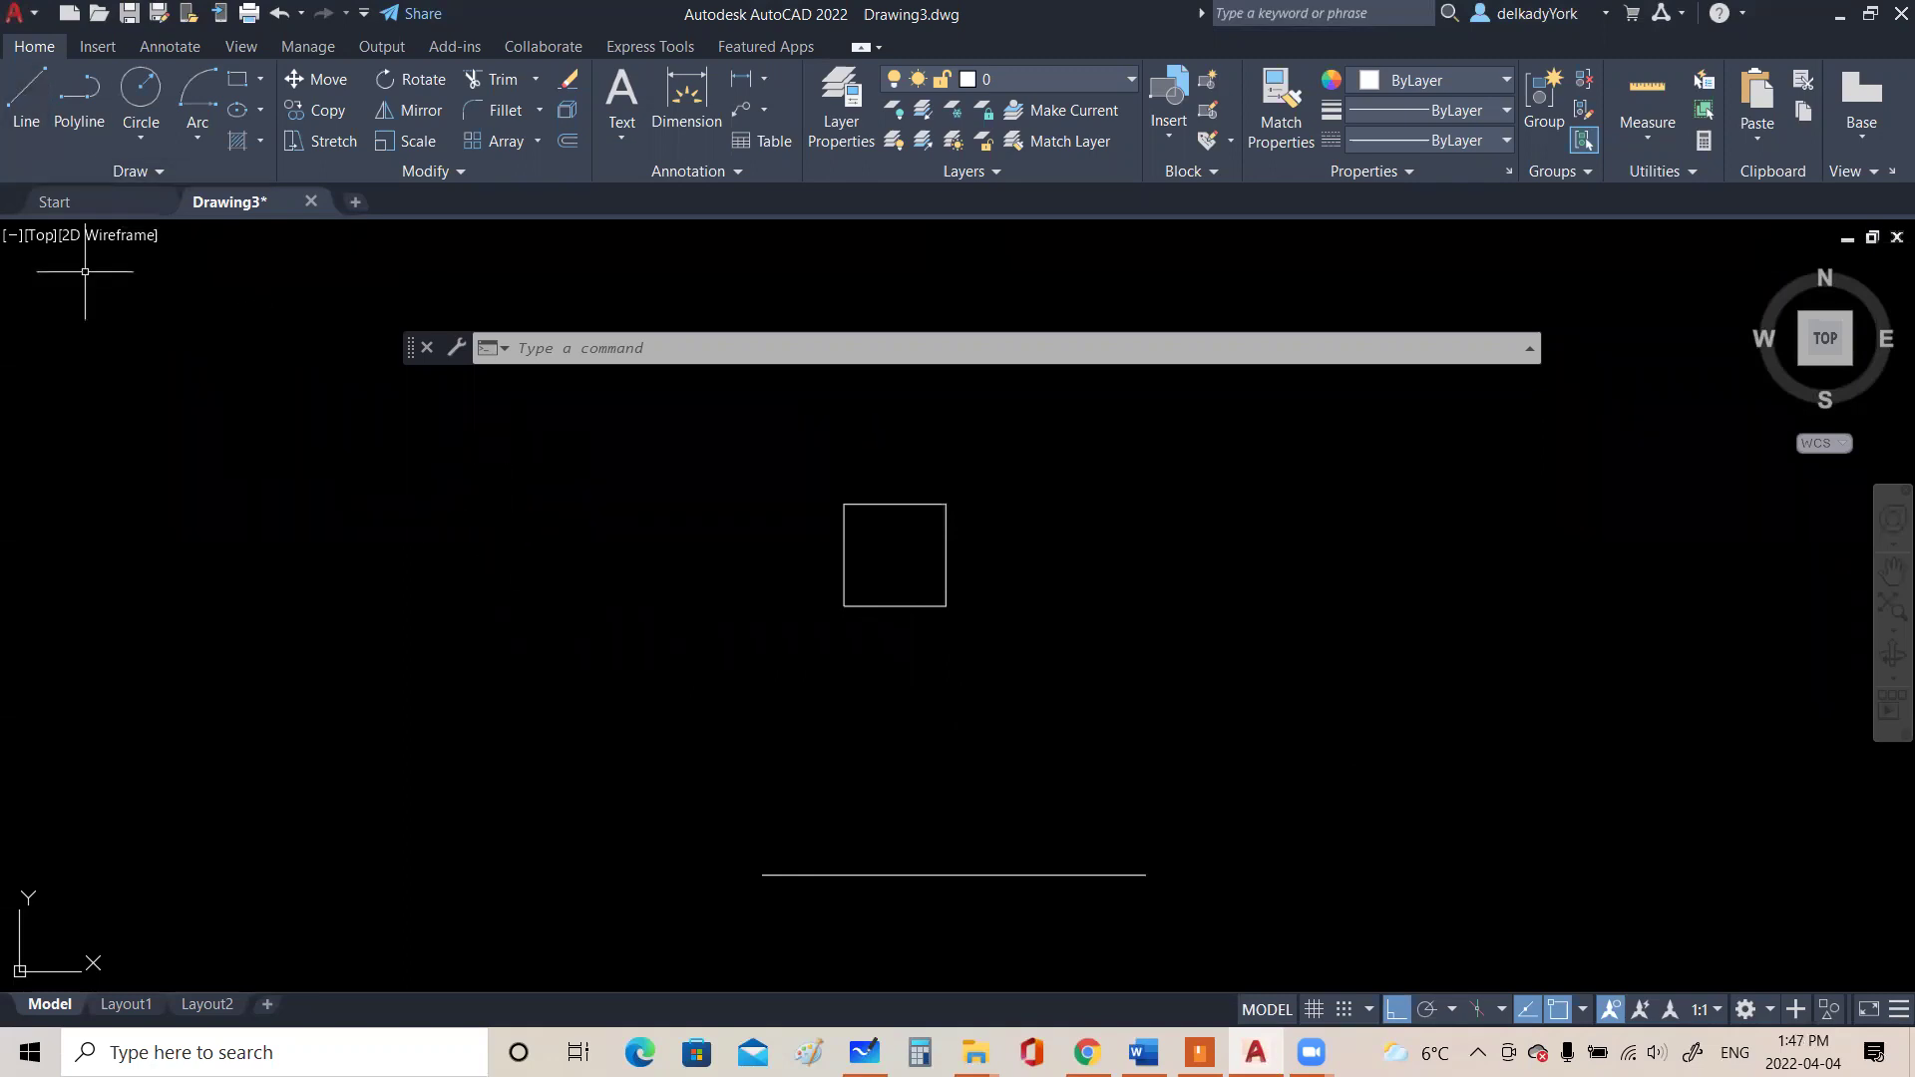
pyautogui.rightClick(604, 548)
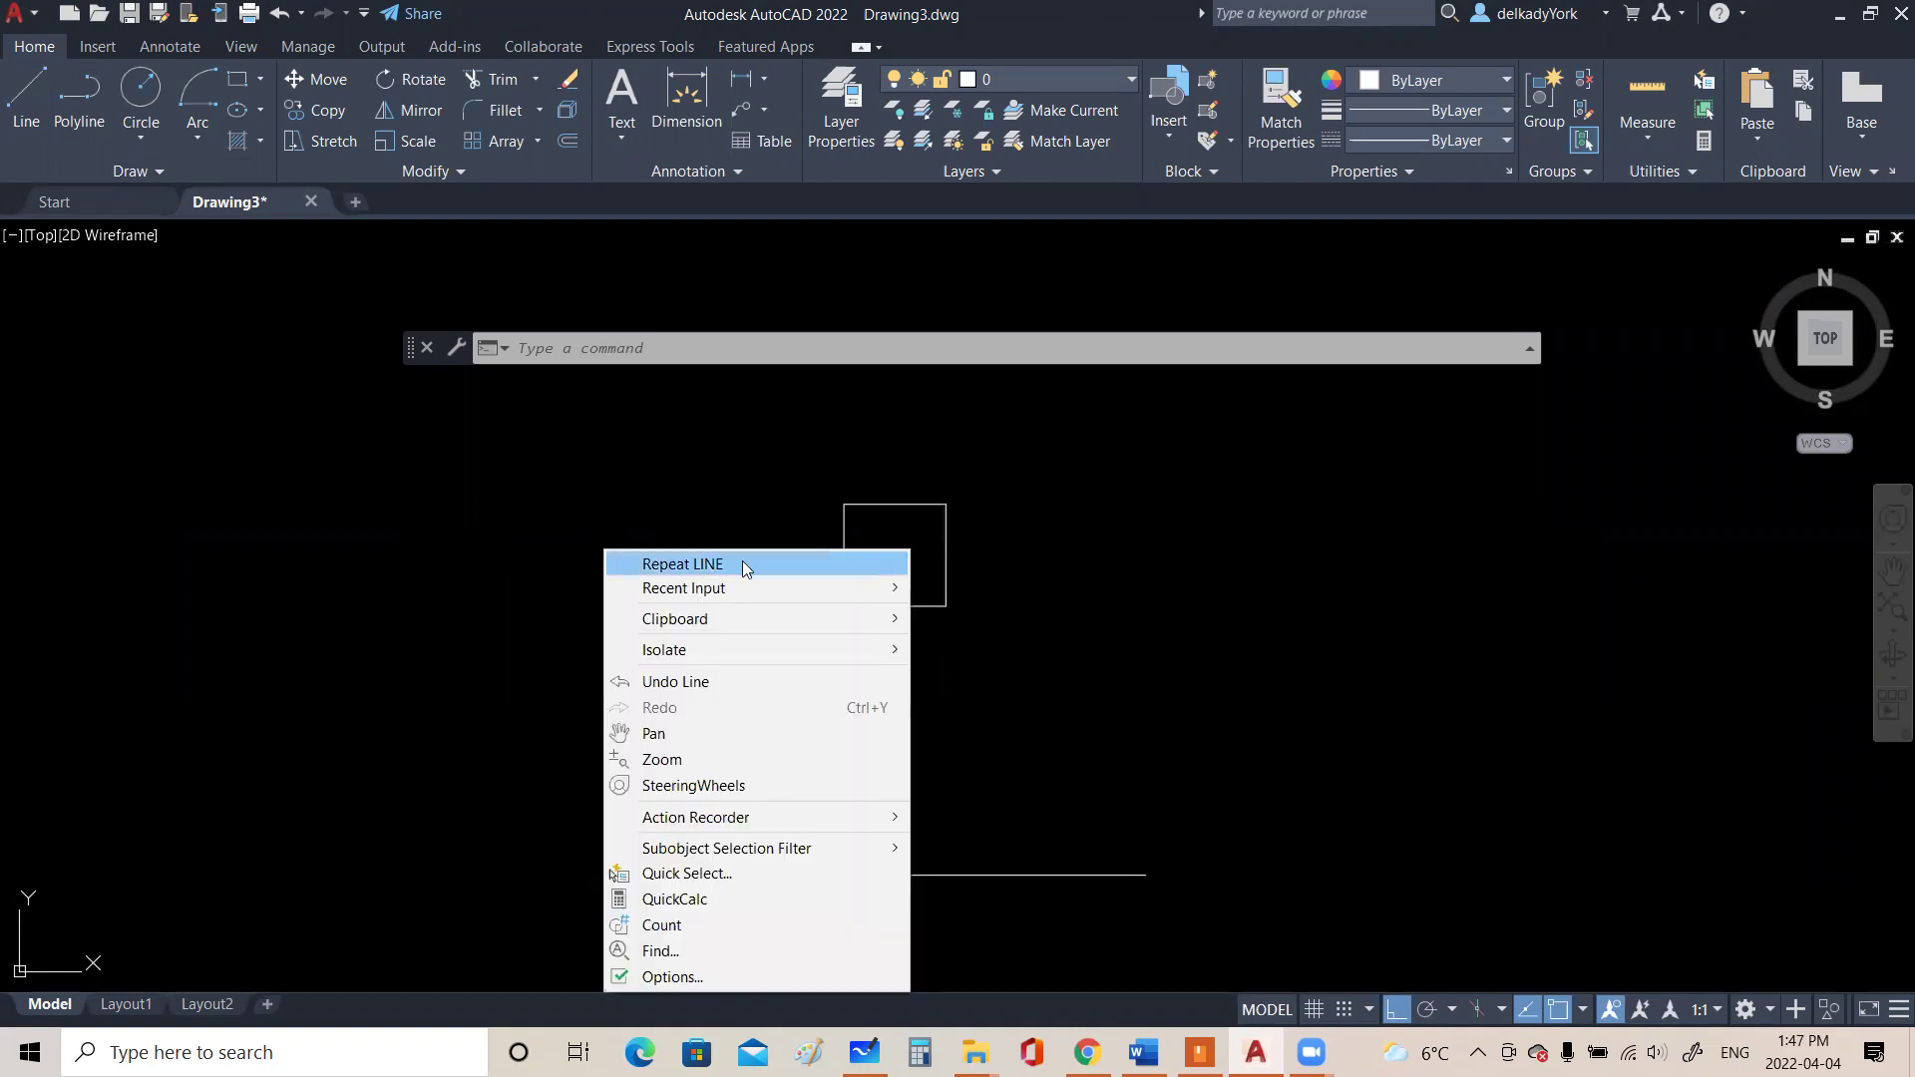
pyautogui.click(599, 482)
pyautogui.click(598, 482)
pyautogui.click(731, 493)
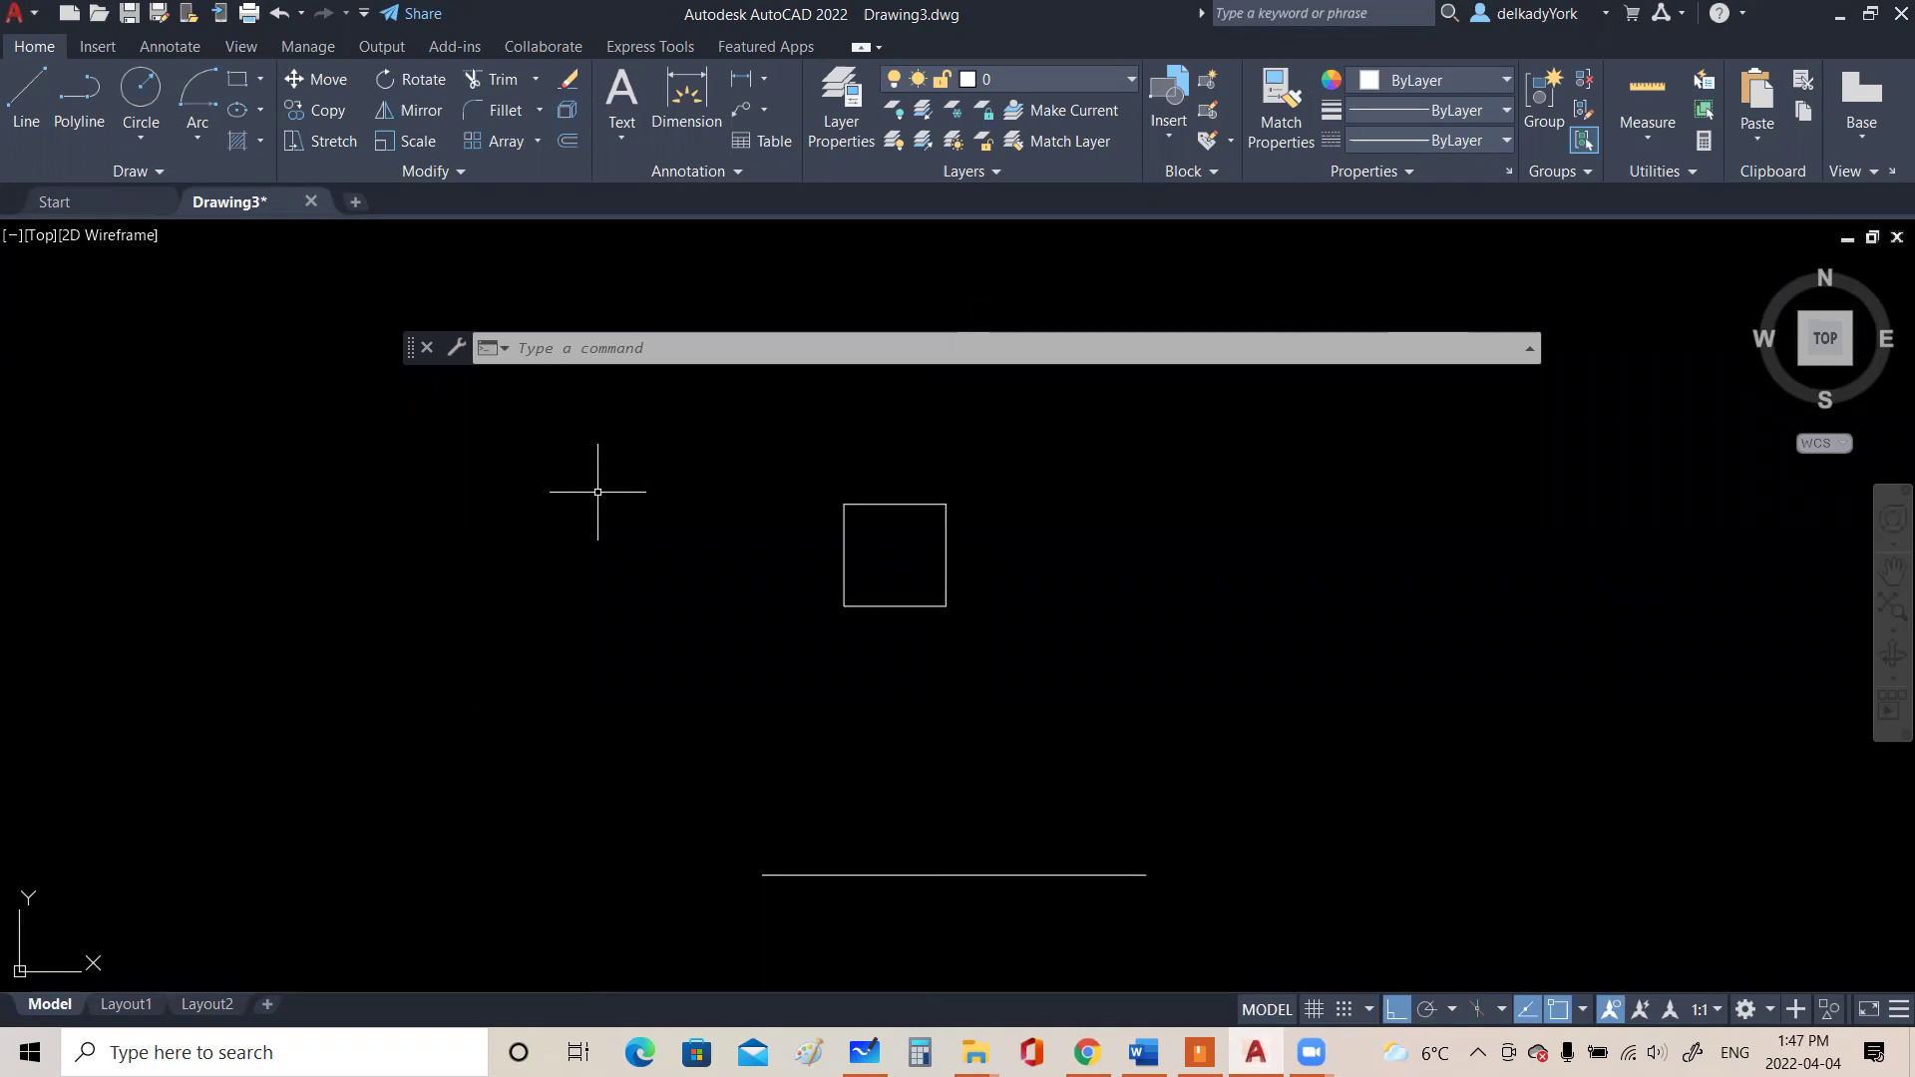
# Repeat the LINE command, turn on the Intersection object snap, and cancel the line
pyautogui.rightClick(598, 491)
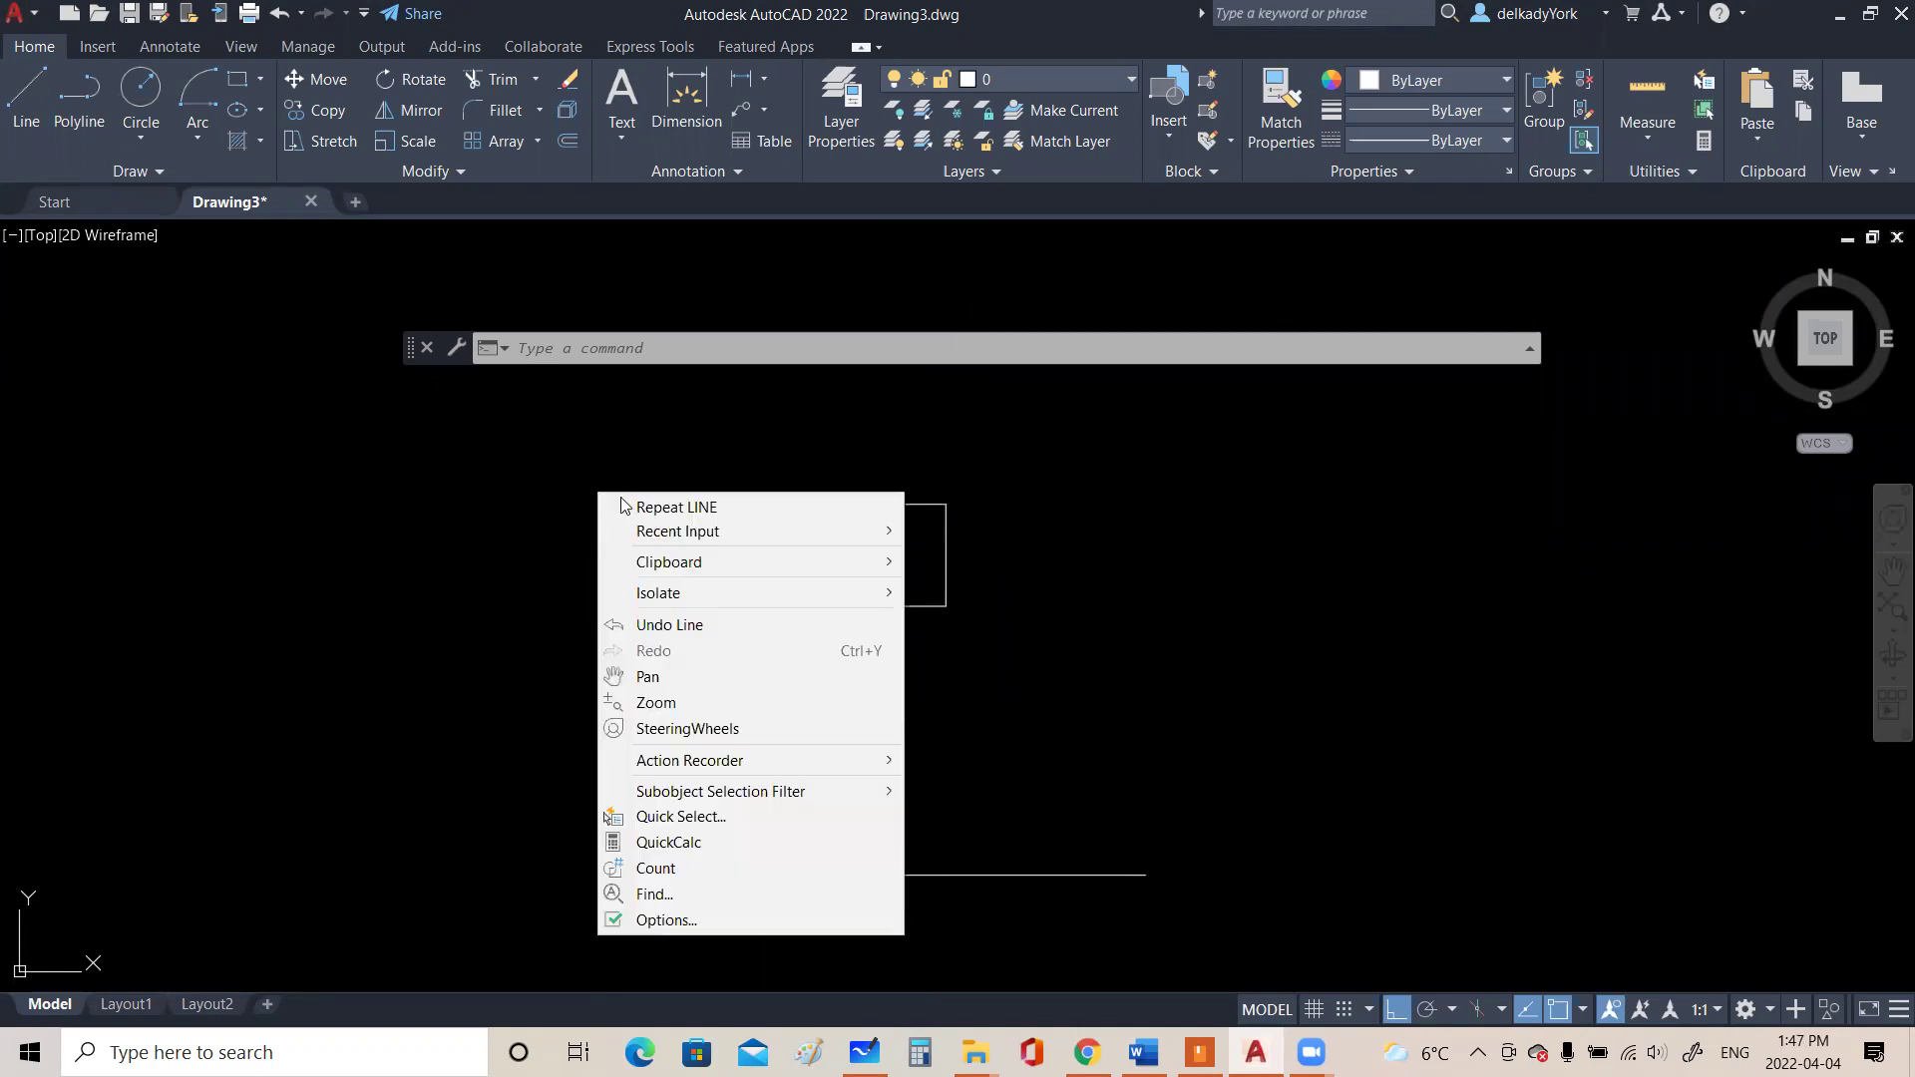
pyautogui.click(714, 507)
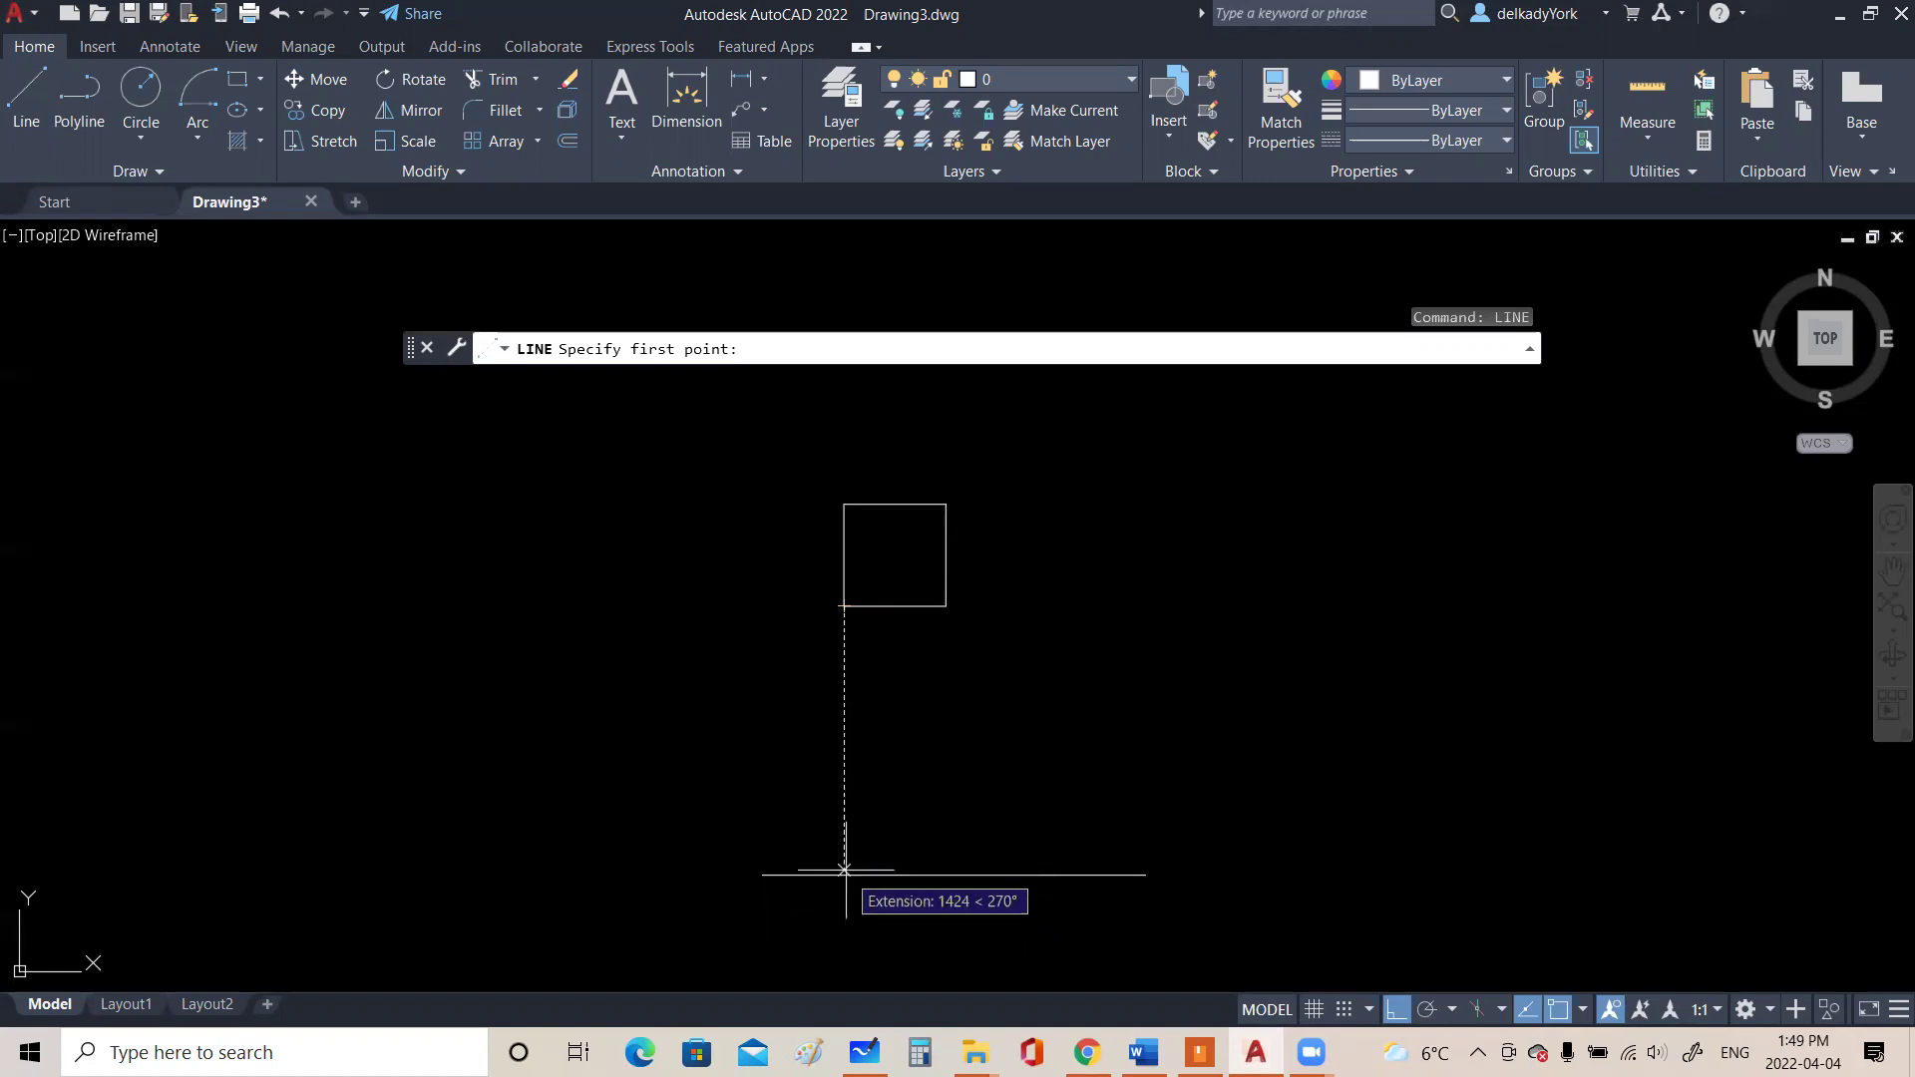
pyautogui.rightClick(1562, 1012)
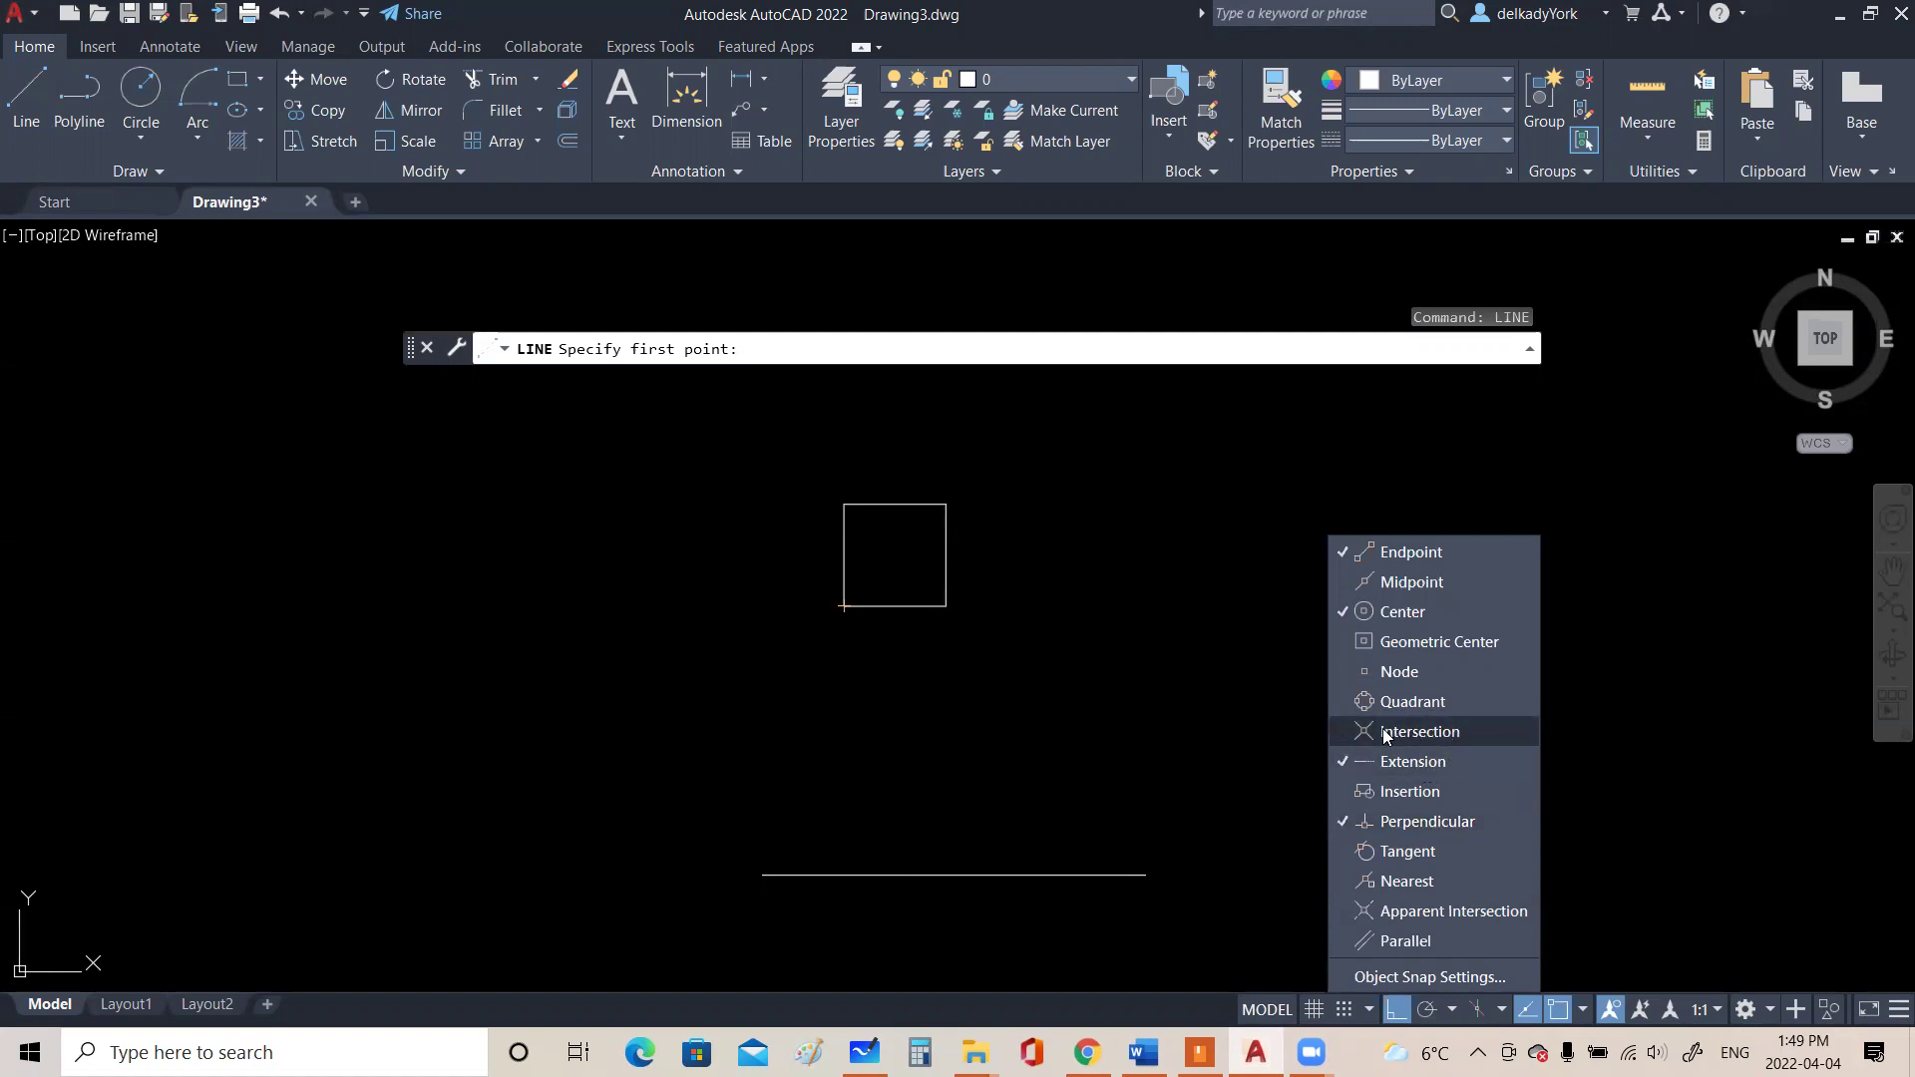
pyautogui.click(1492, 731)
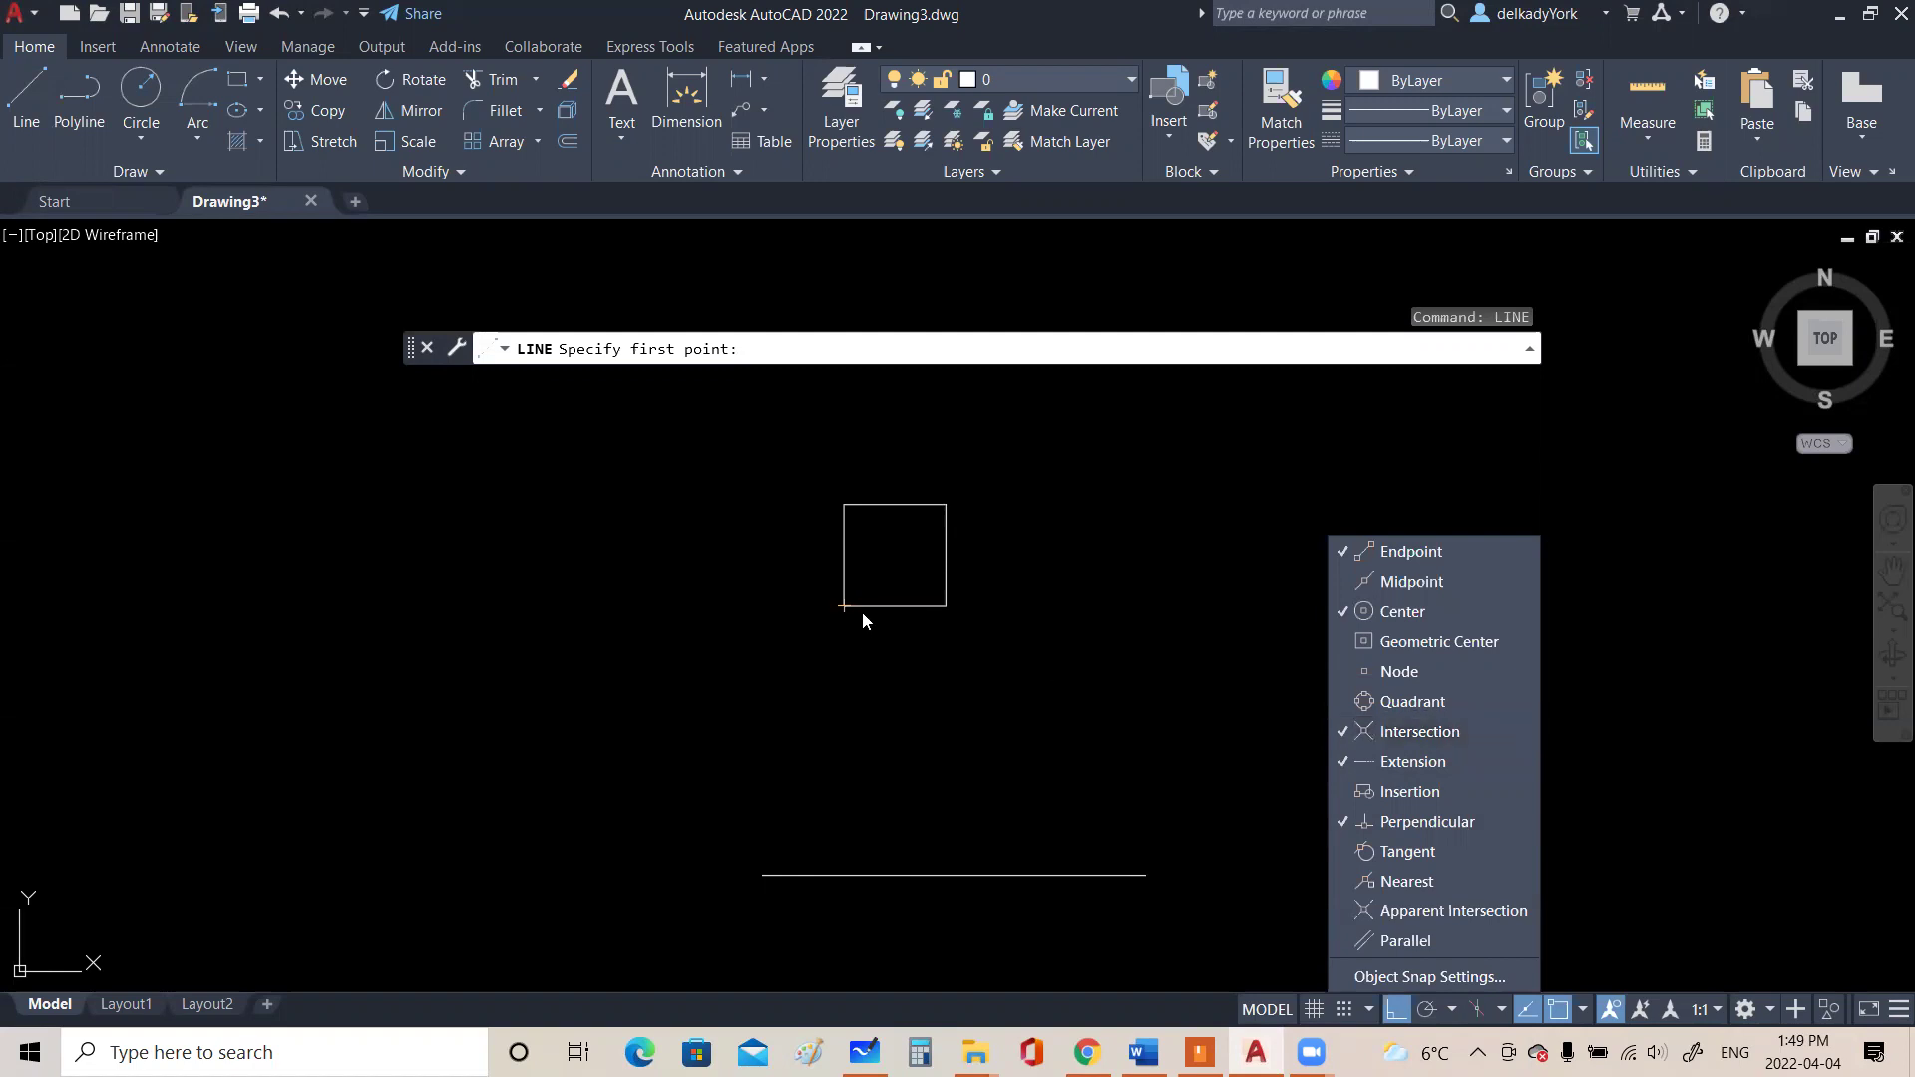
pyautogui.click(642, 636)
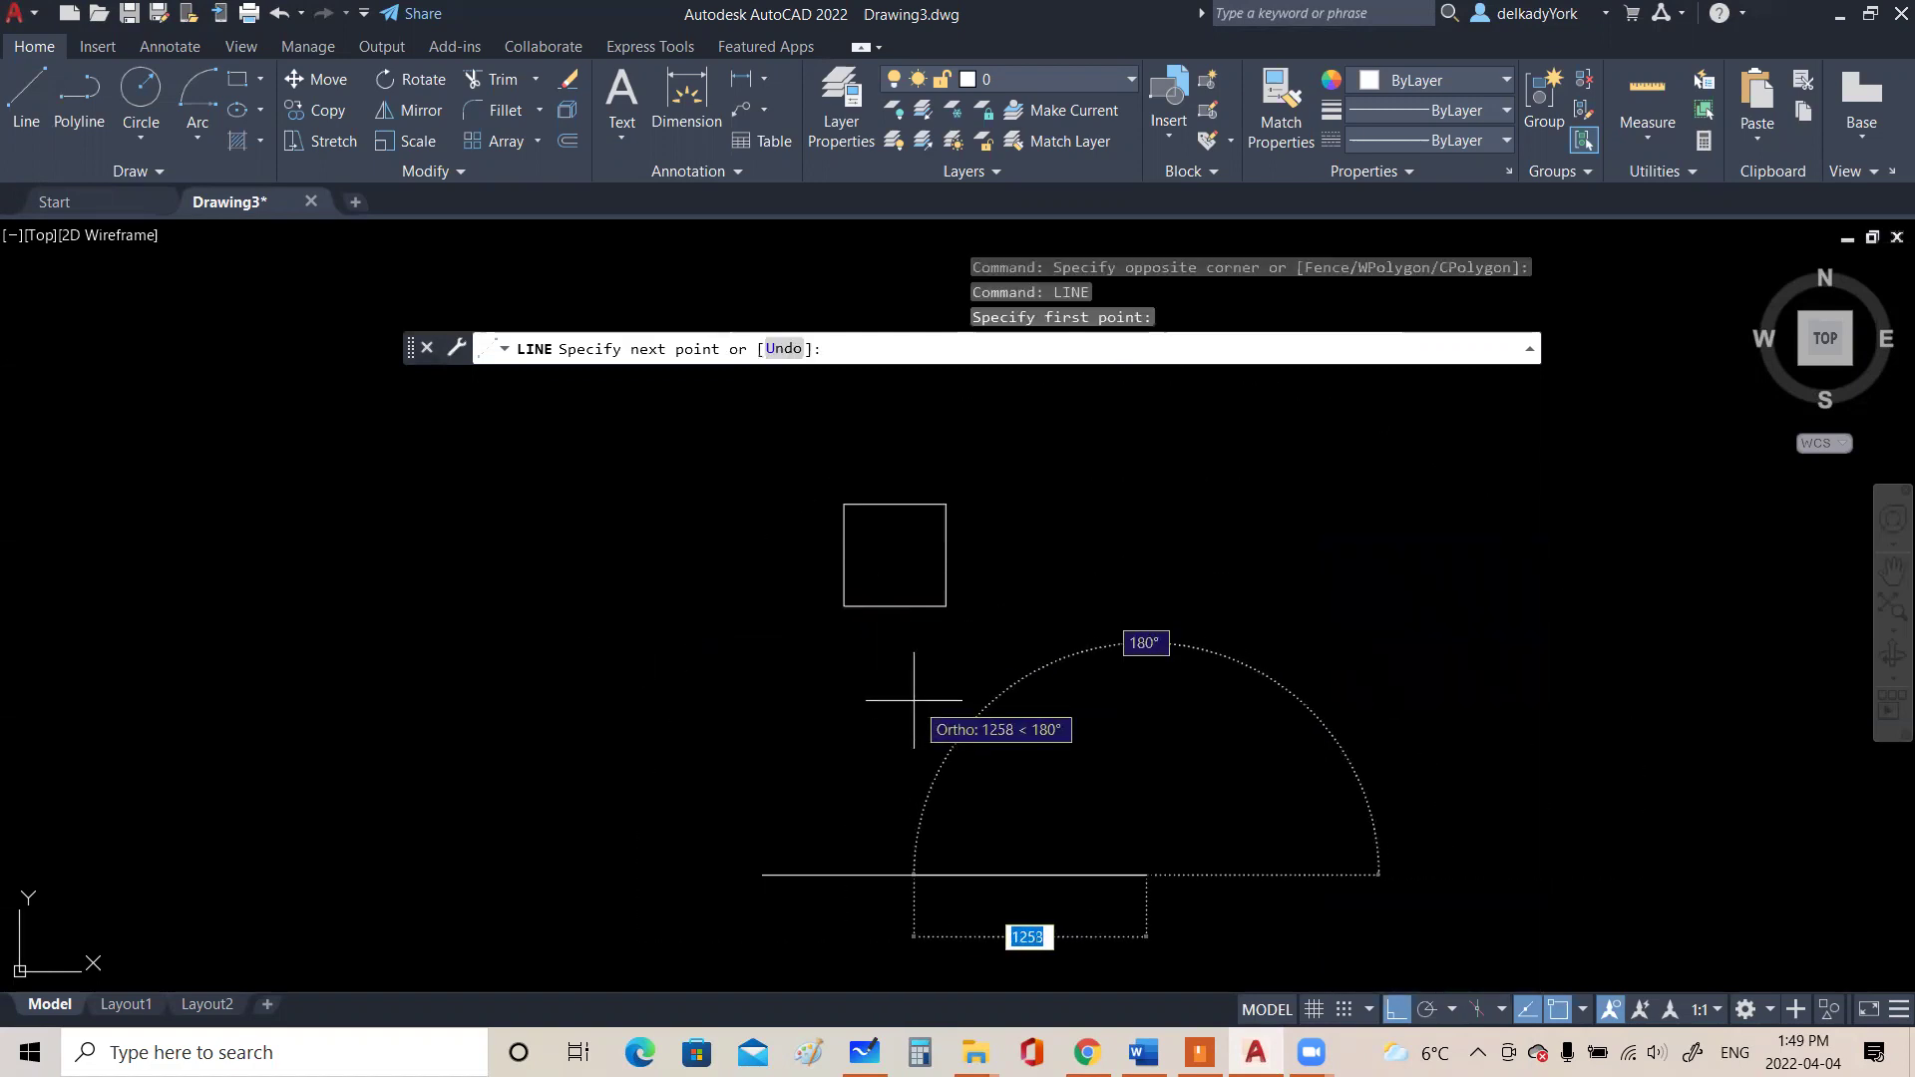
pyautogui.press('Escape')
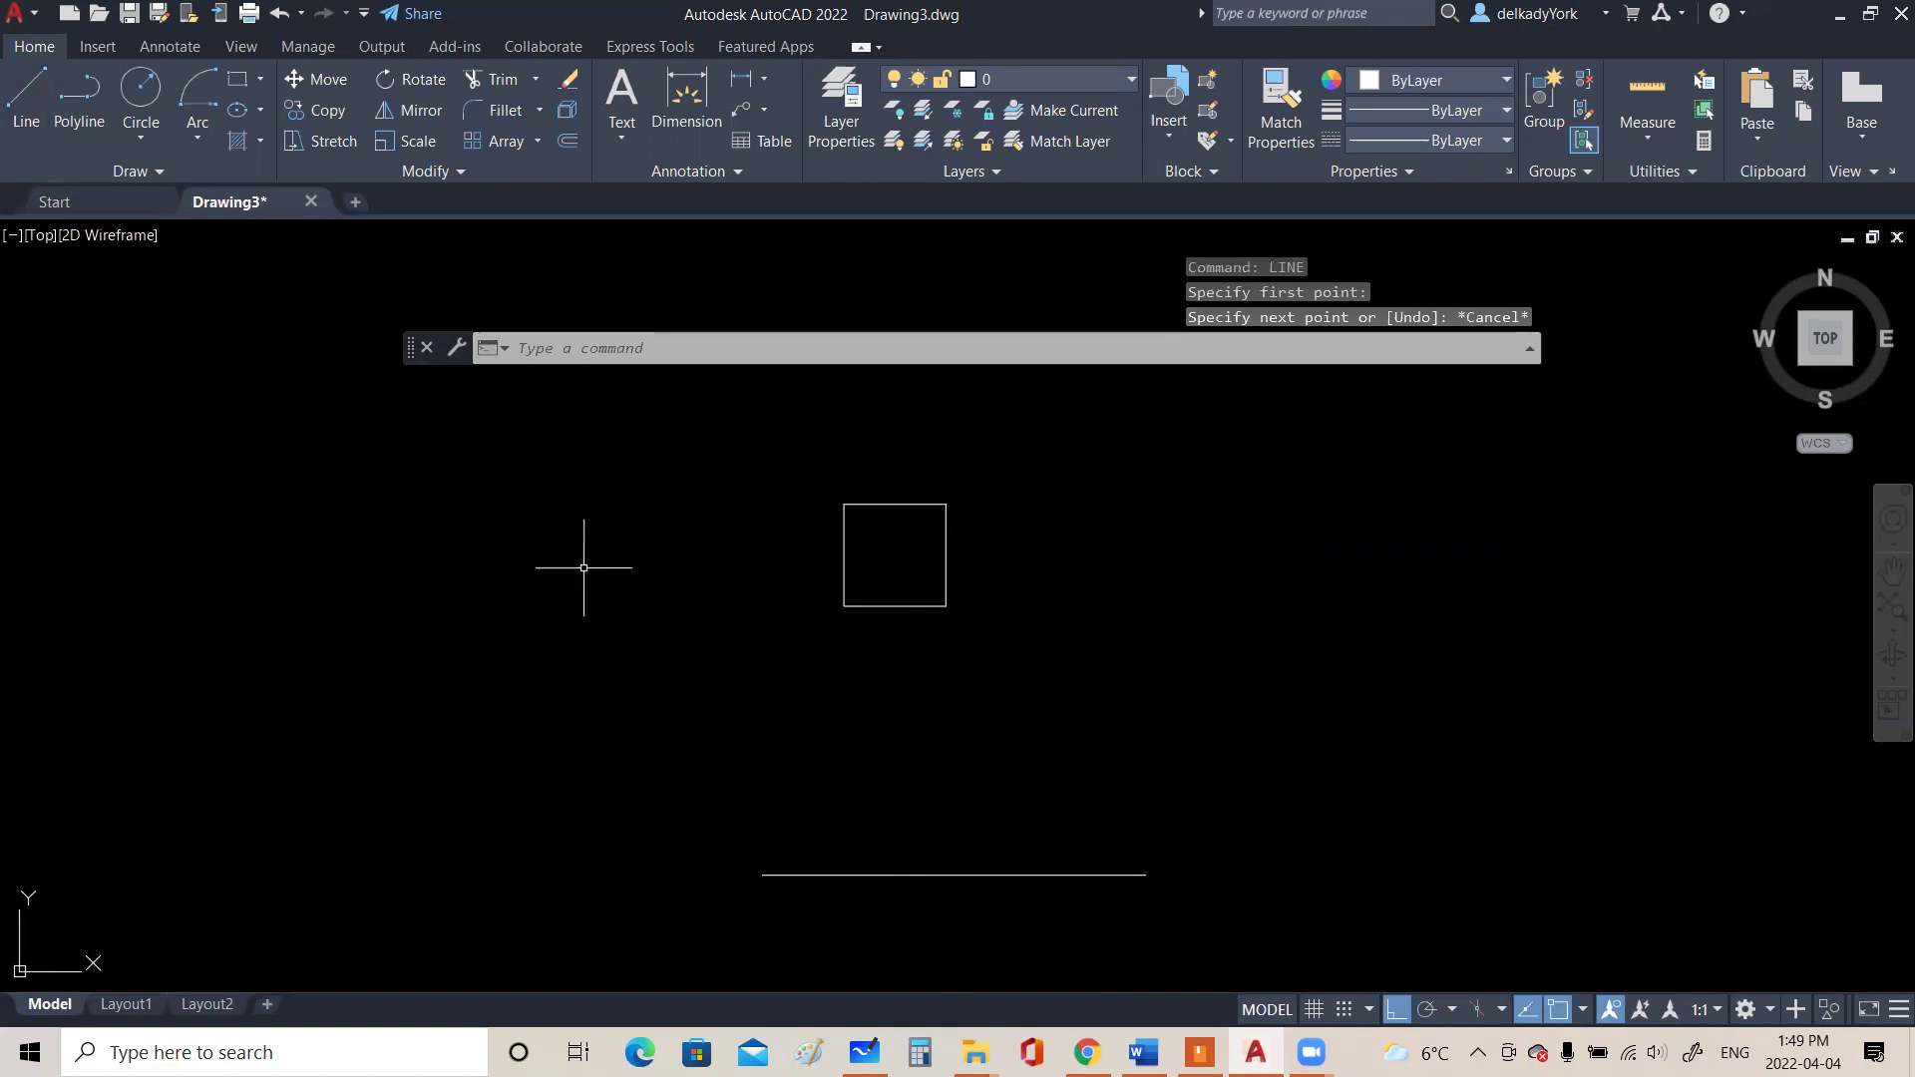
pyautogui.rightClick(585, 505)
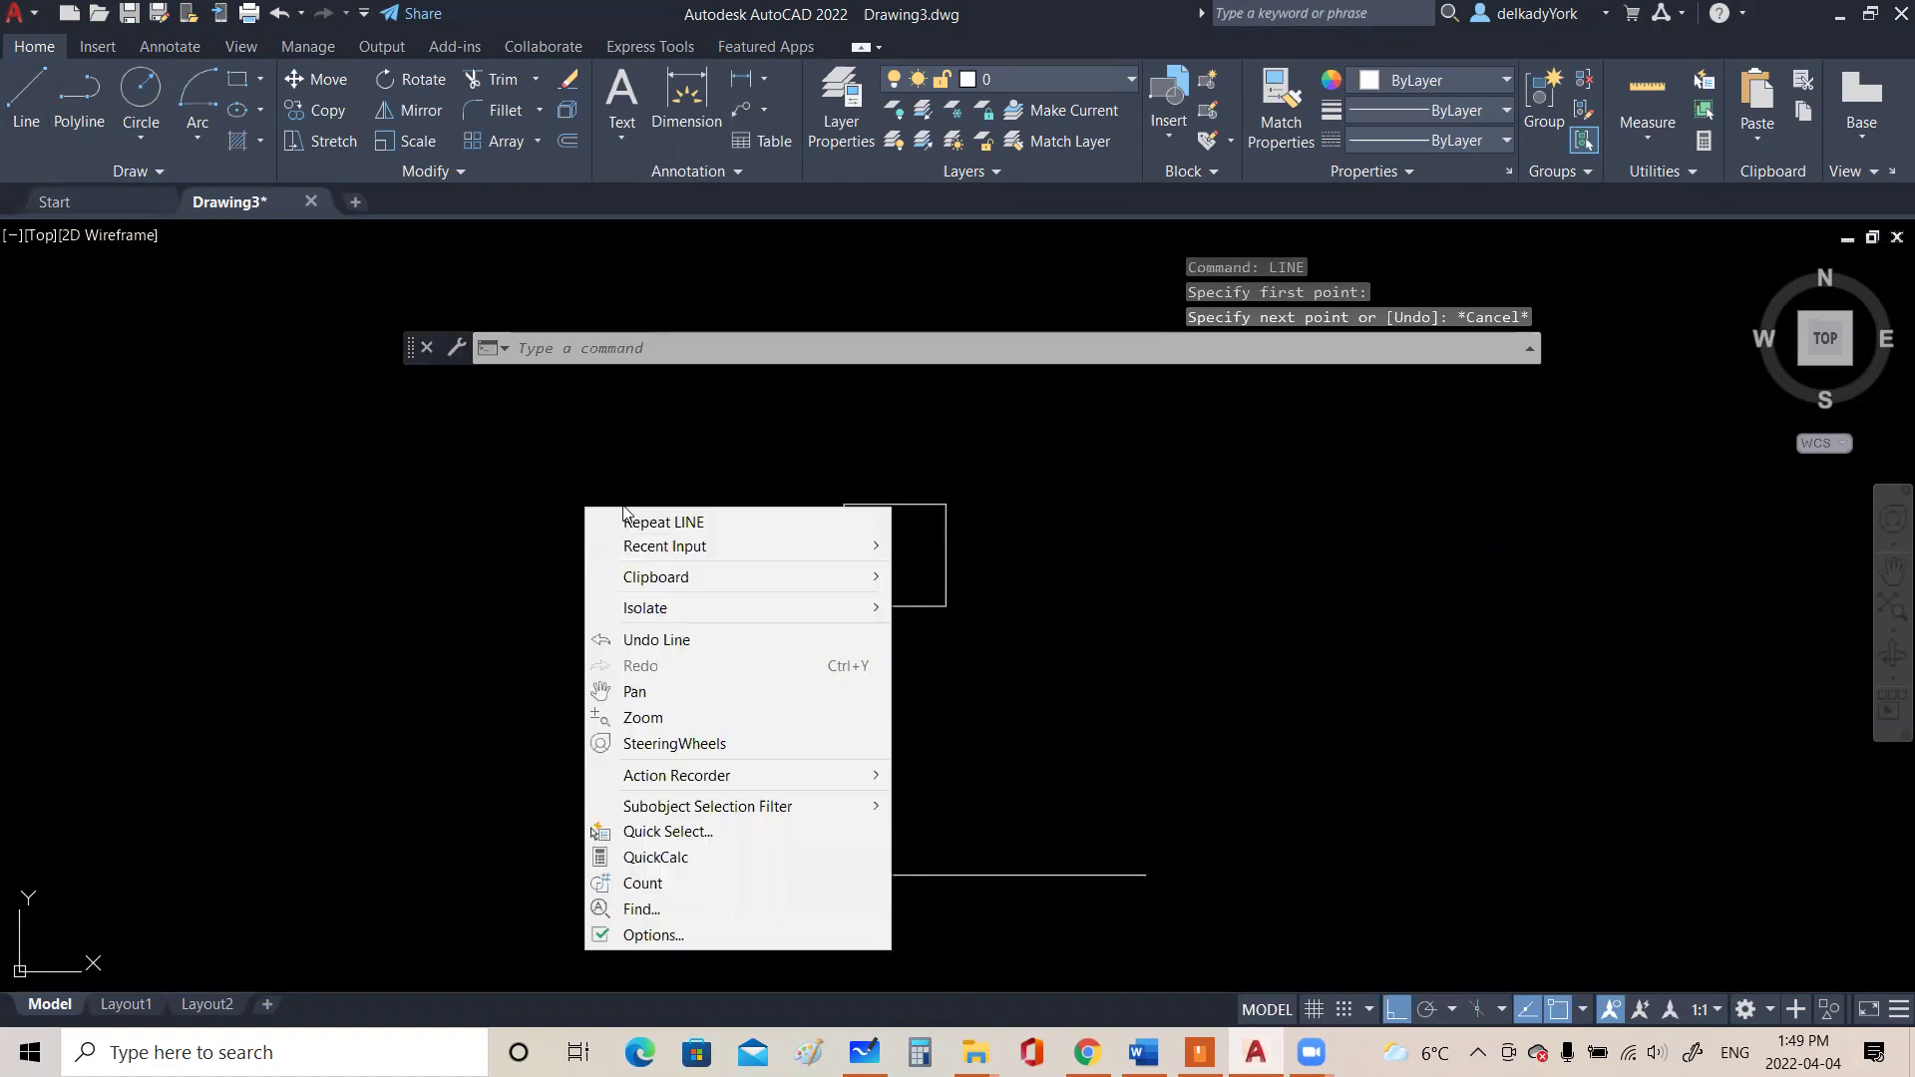
pyautogui.click(674, 521)
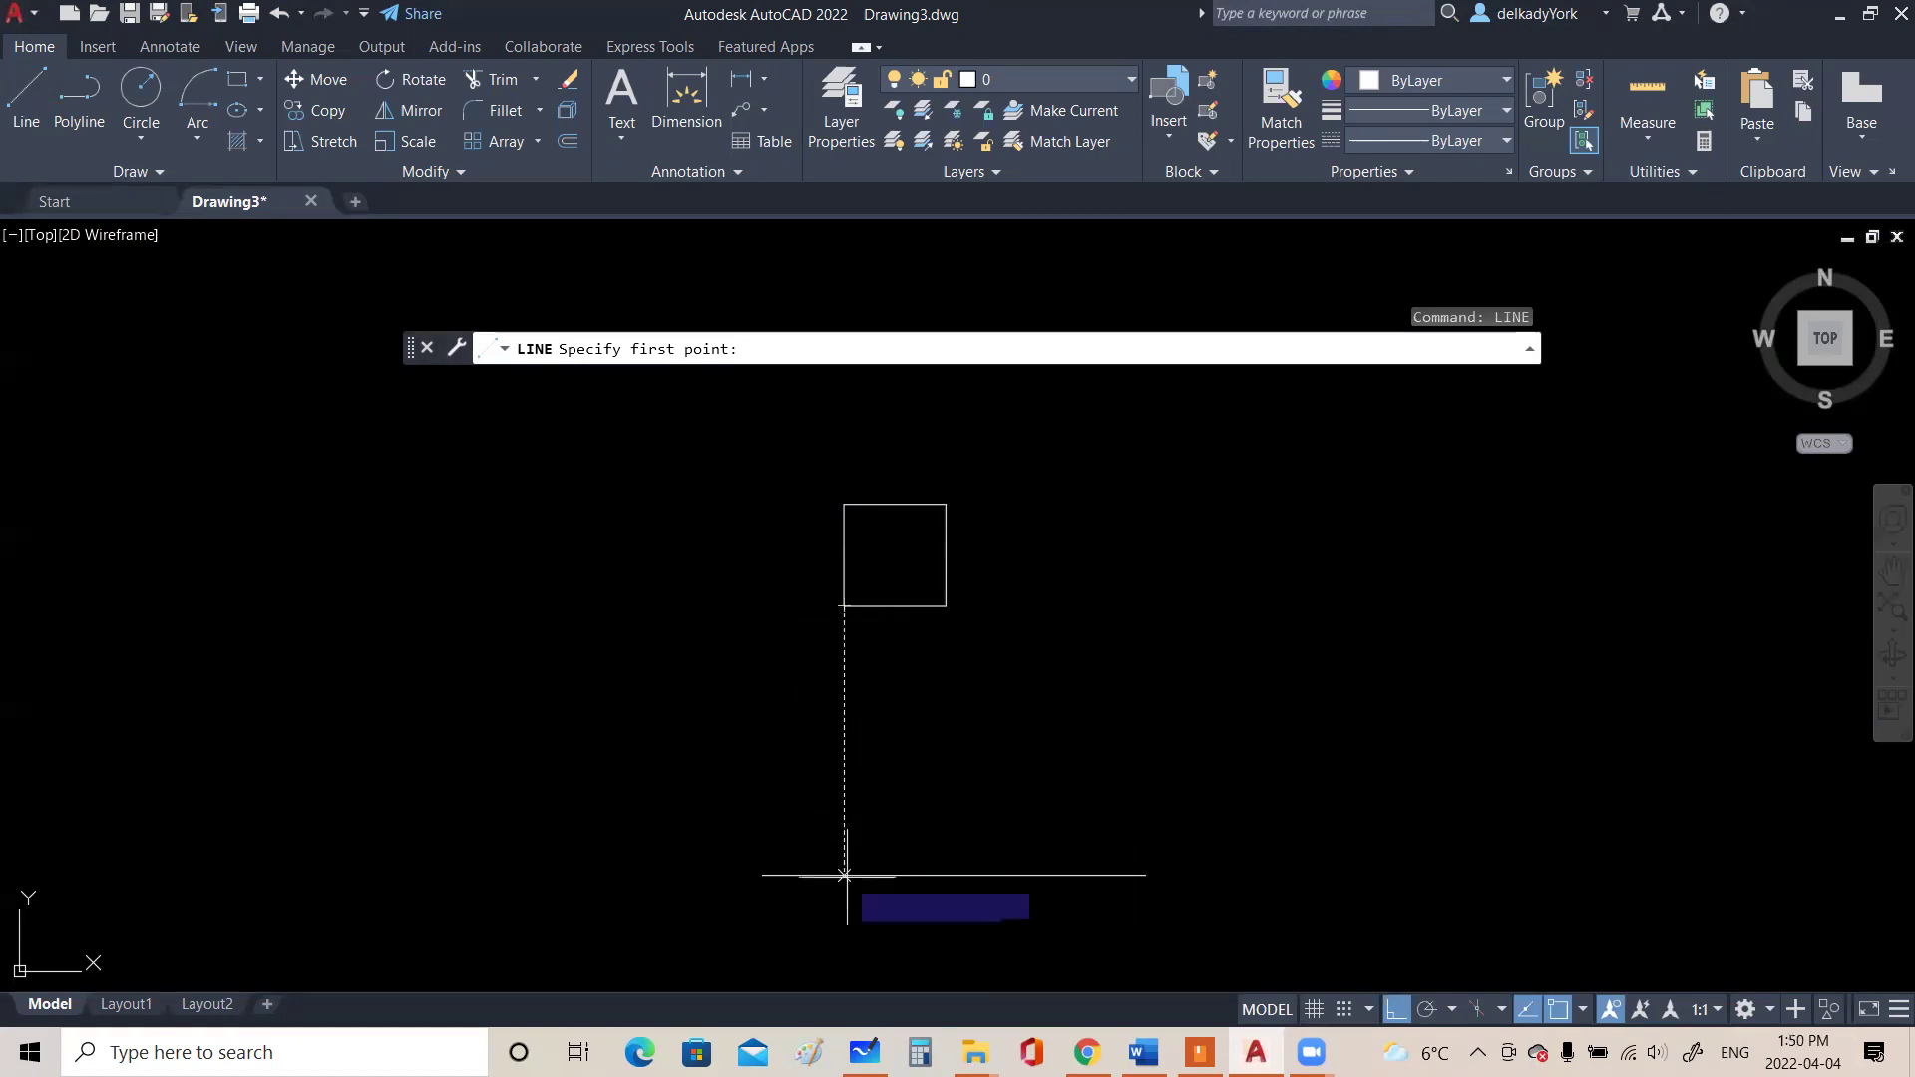
pyautogui.scroll(2, 844, 875)
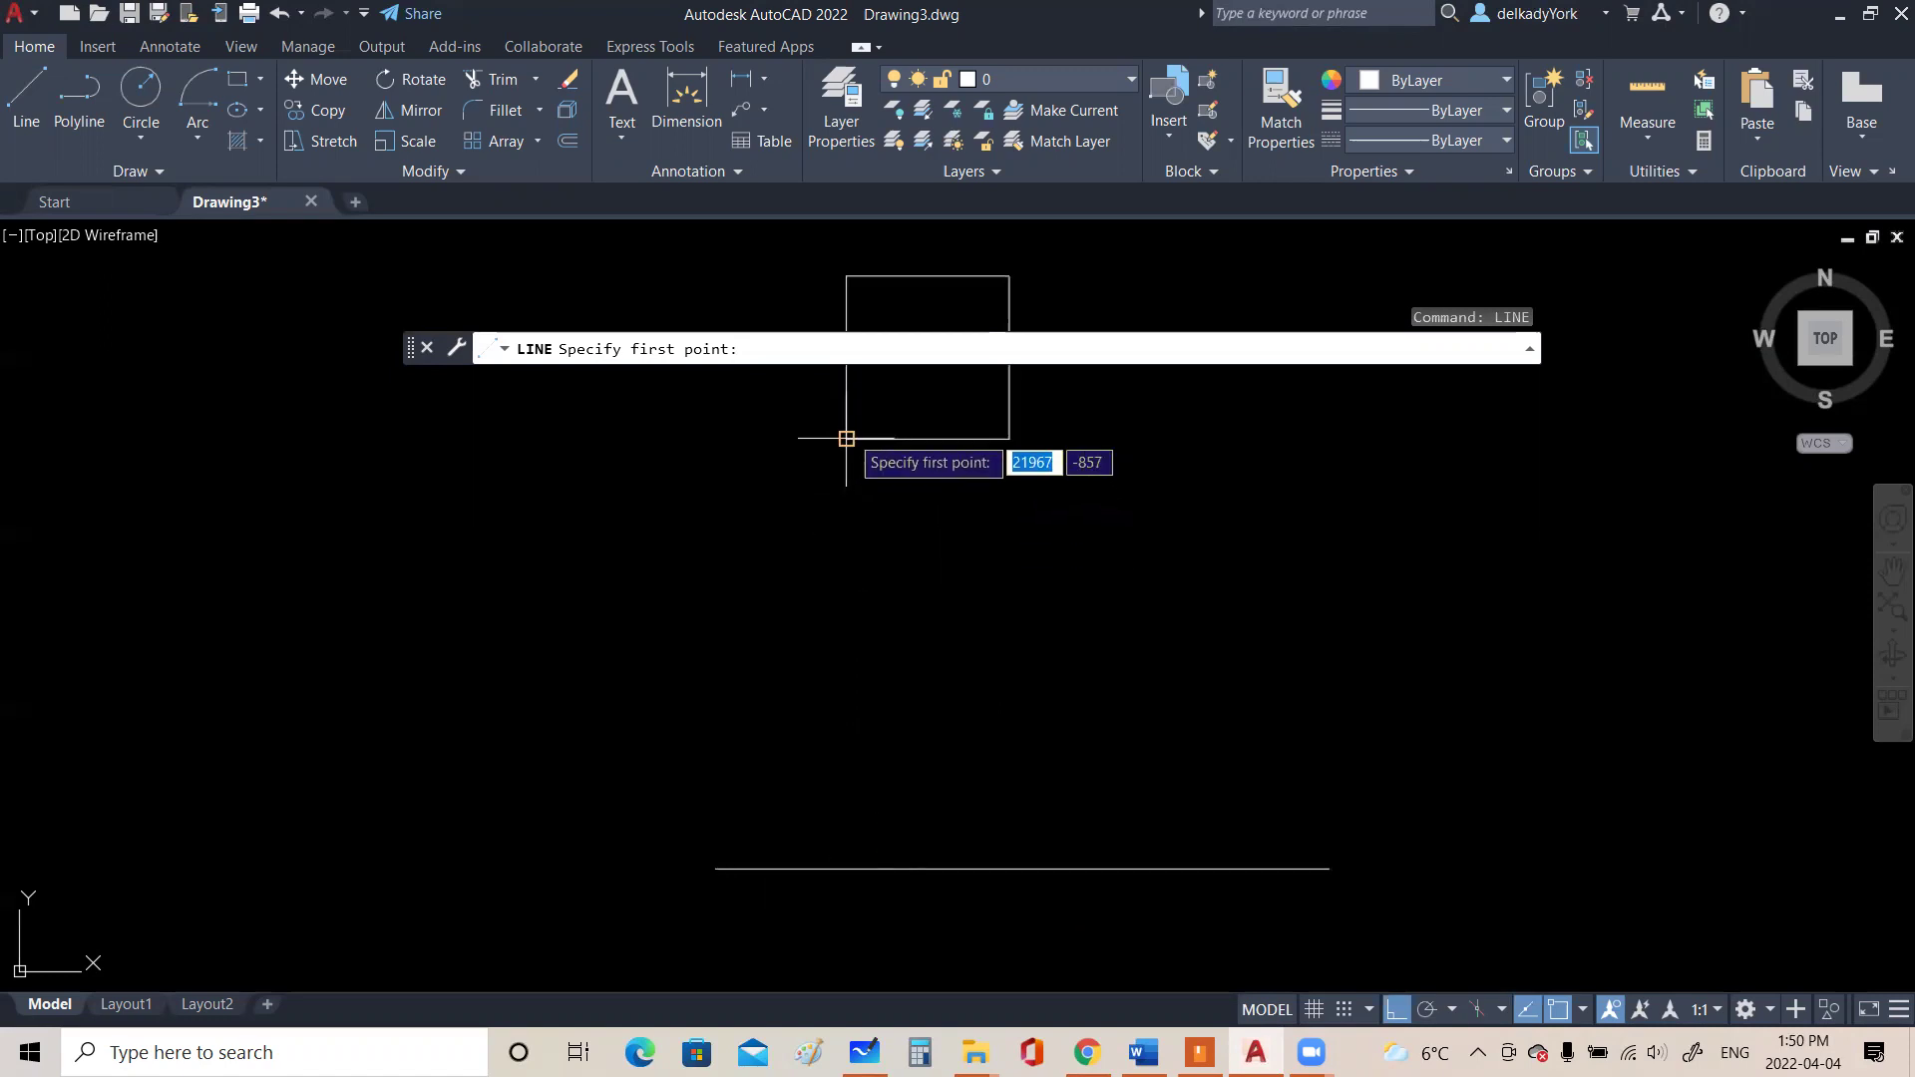
pyautogui.click(846, 869)
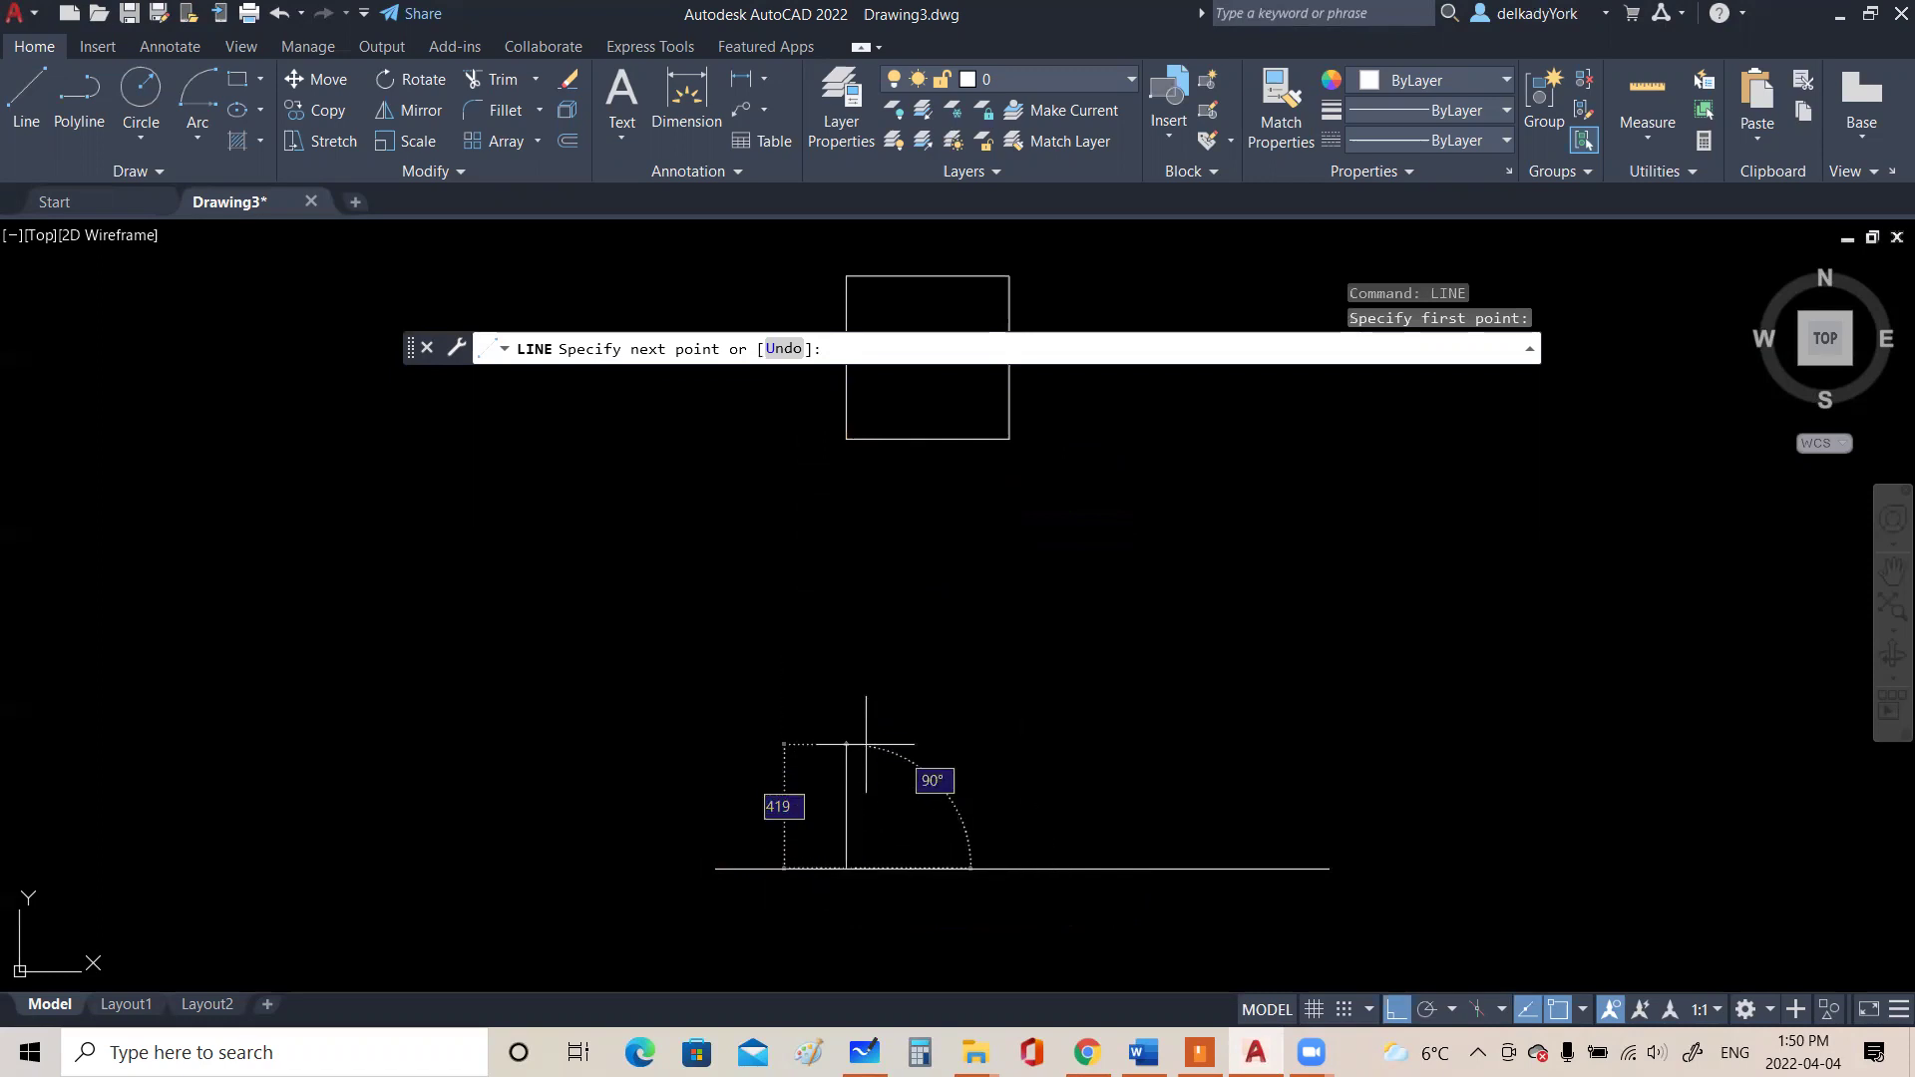
pyautogui.press('Escape')
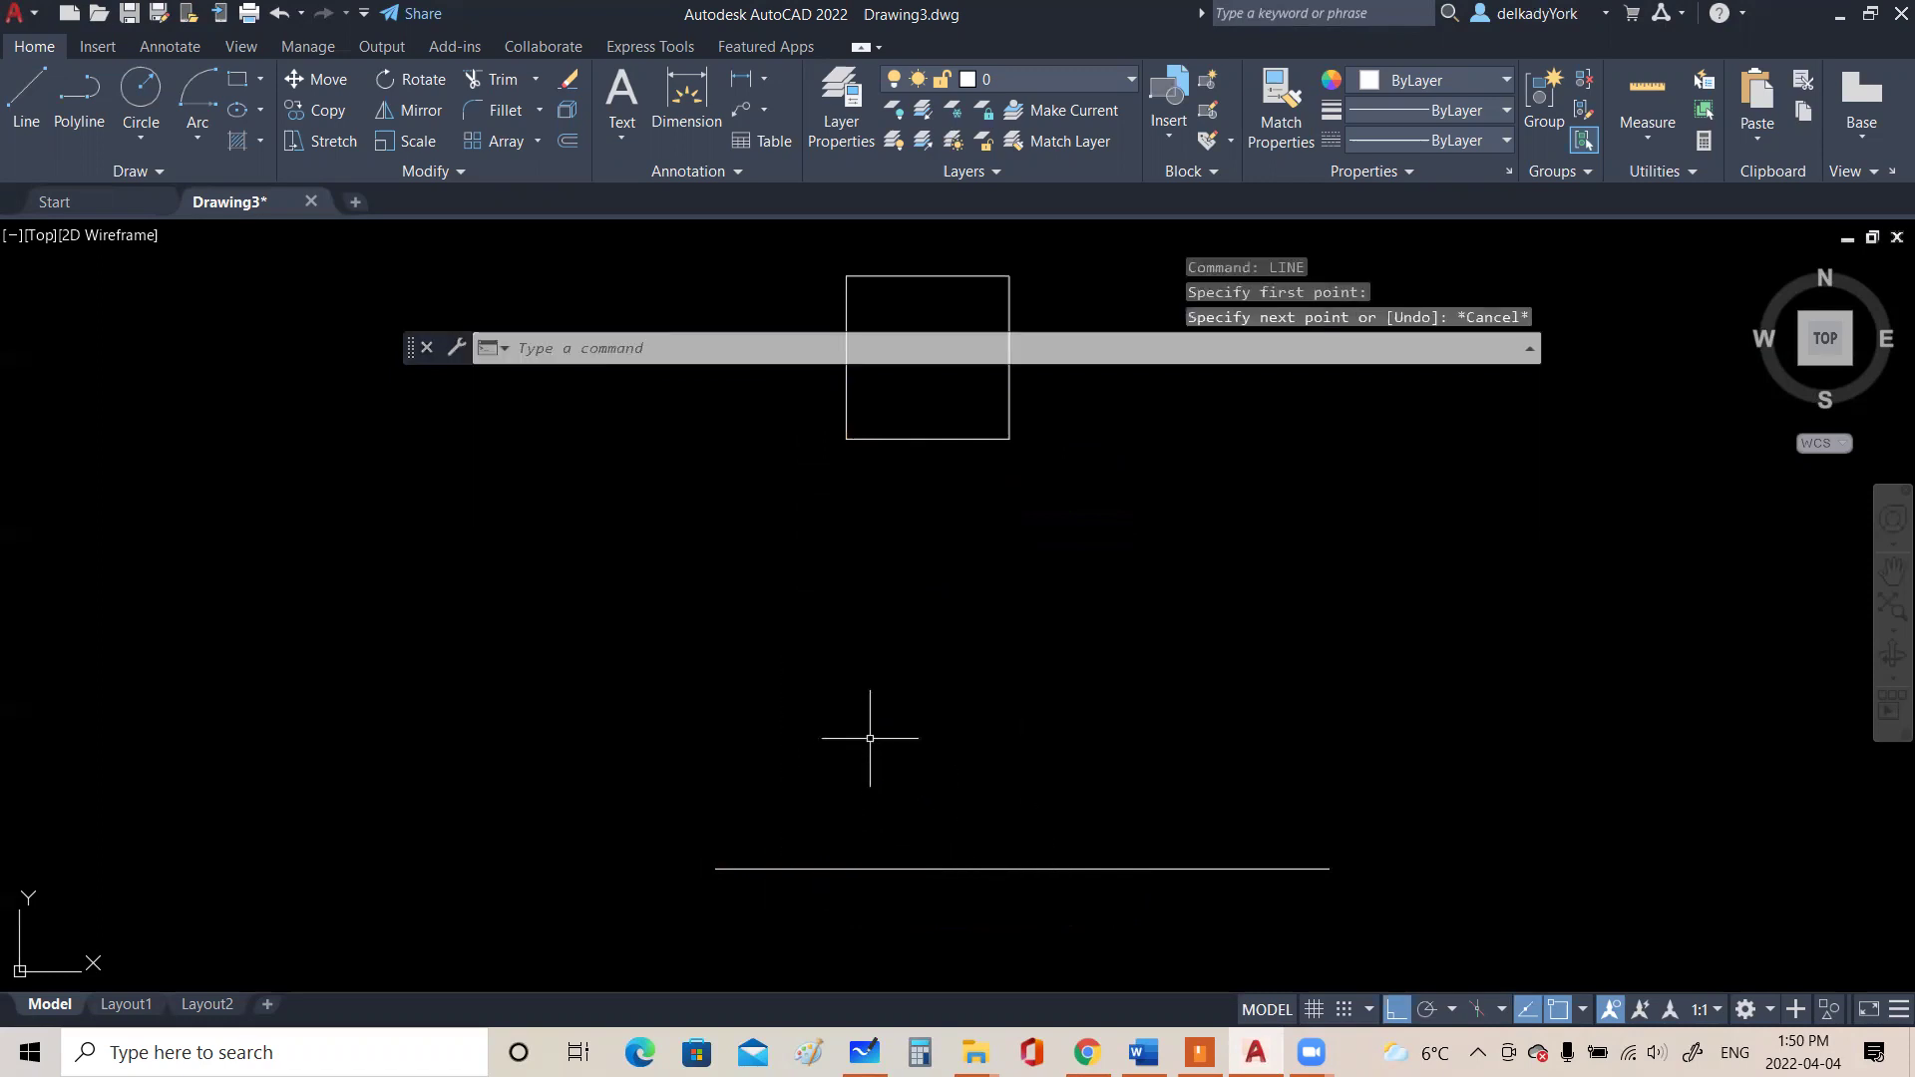
# Turn off the Center and Perpendicular object snaps, and toggle object snap tracking off and back on
pyautogui.rightClick(1561, 1009)
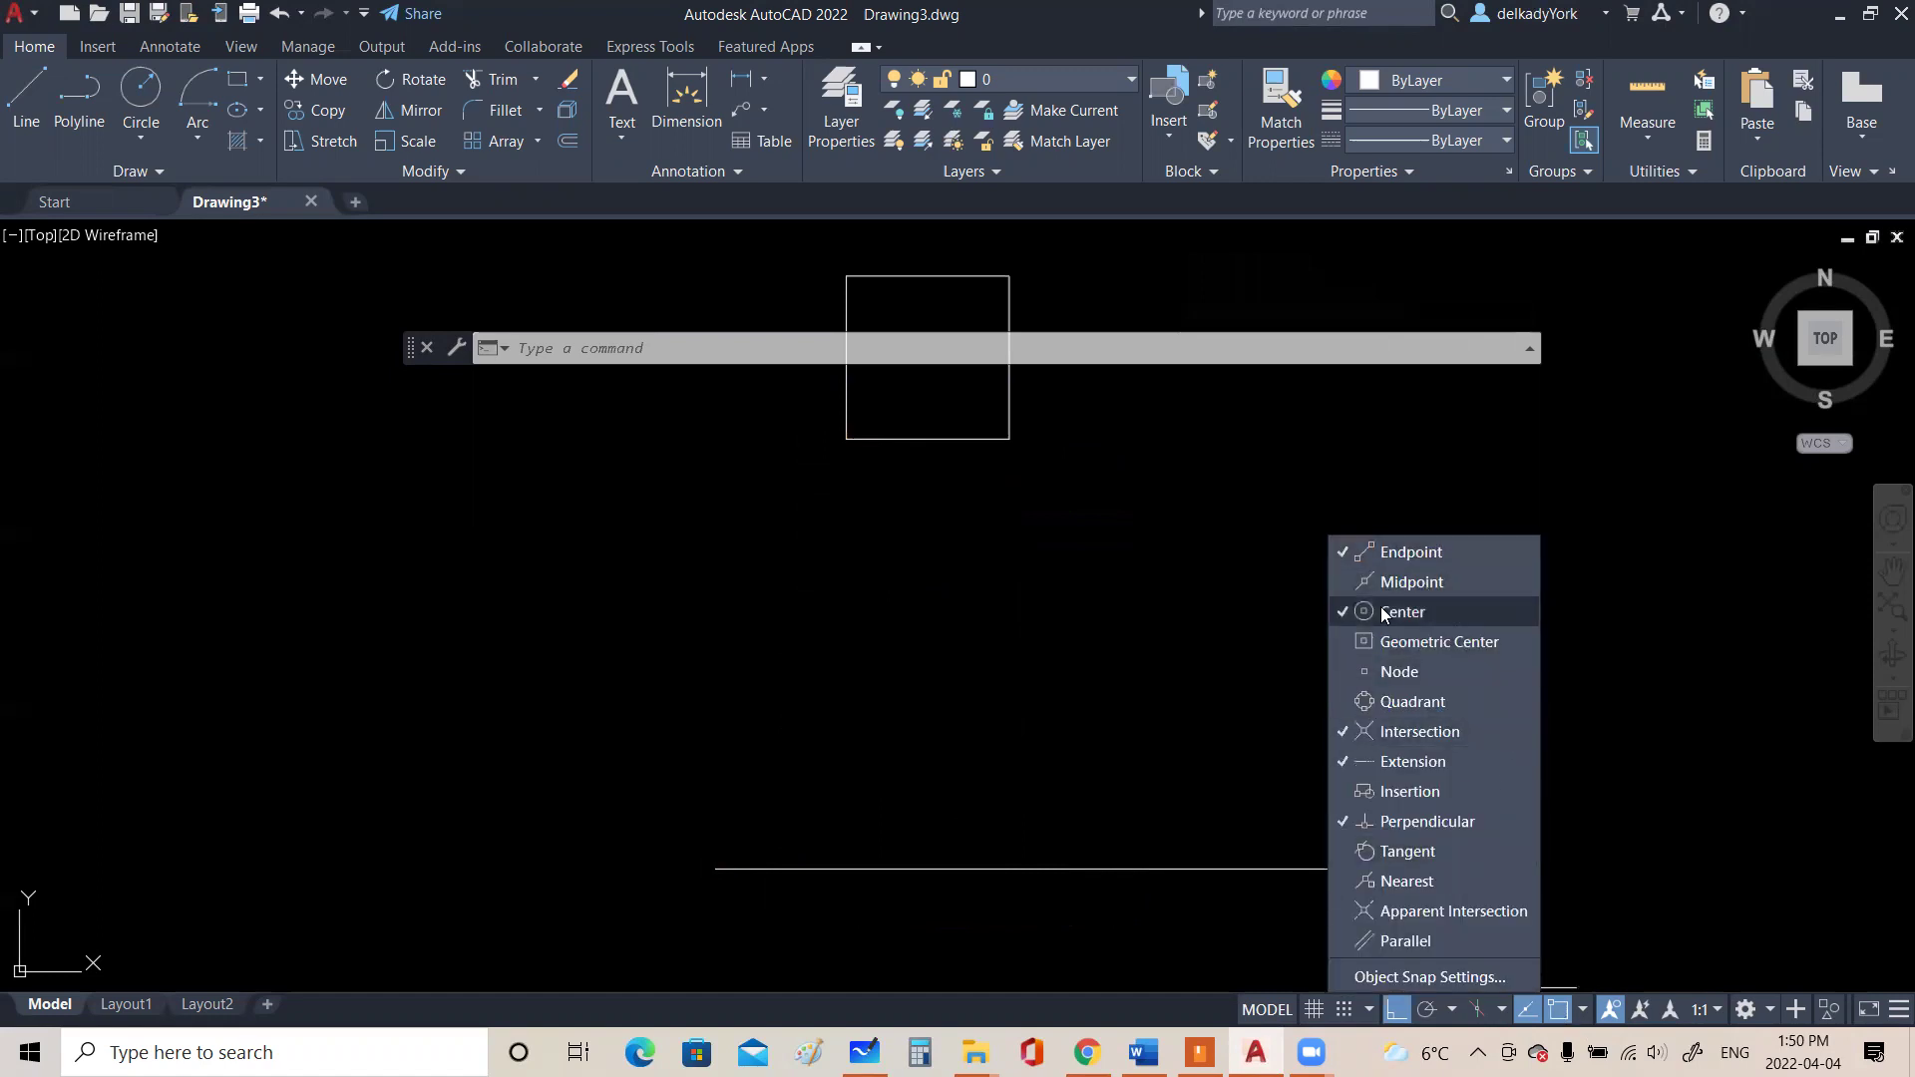
pyautogui.click(1433, 612)
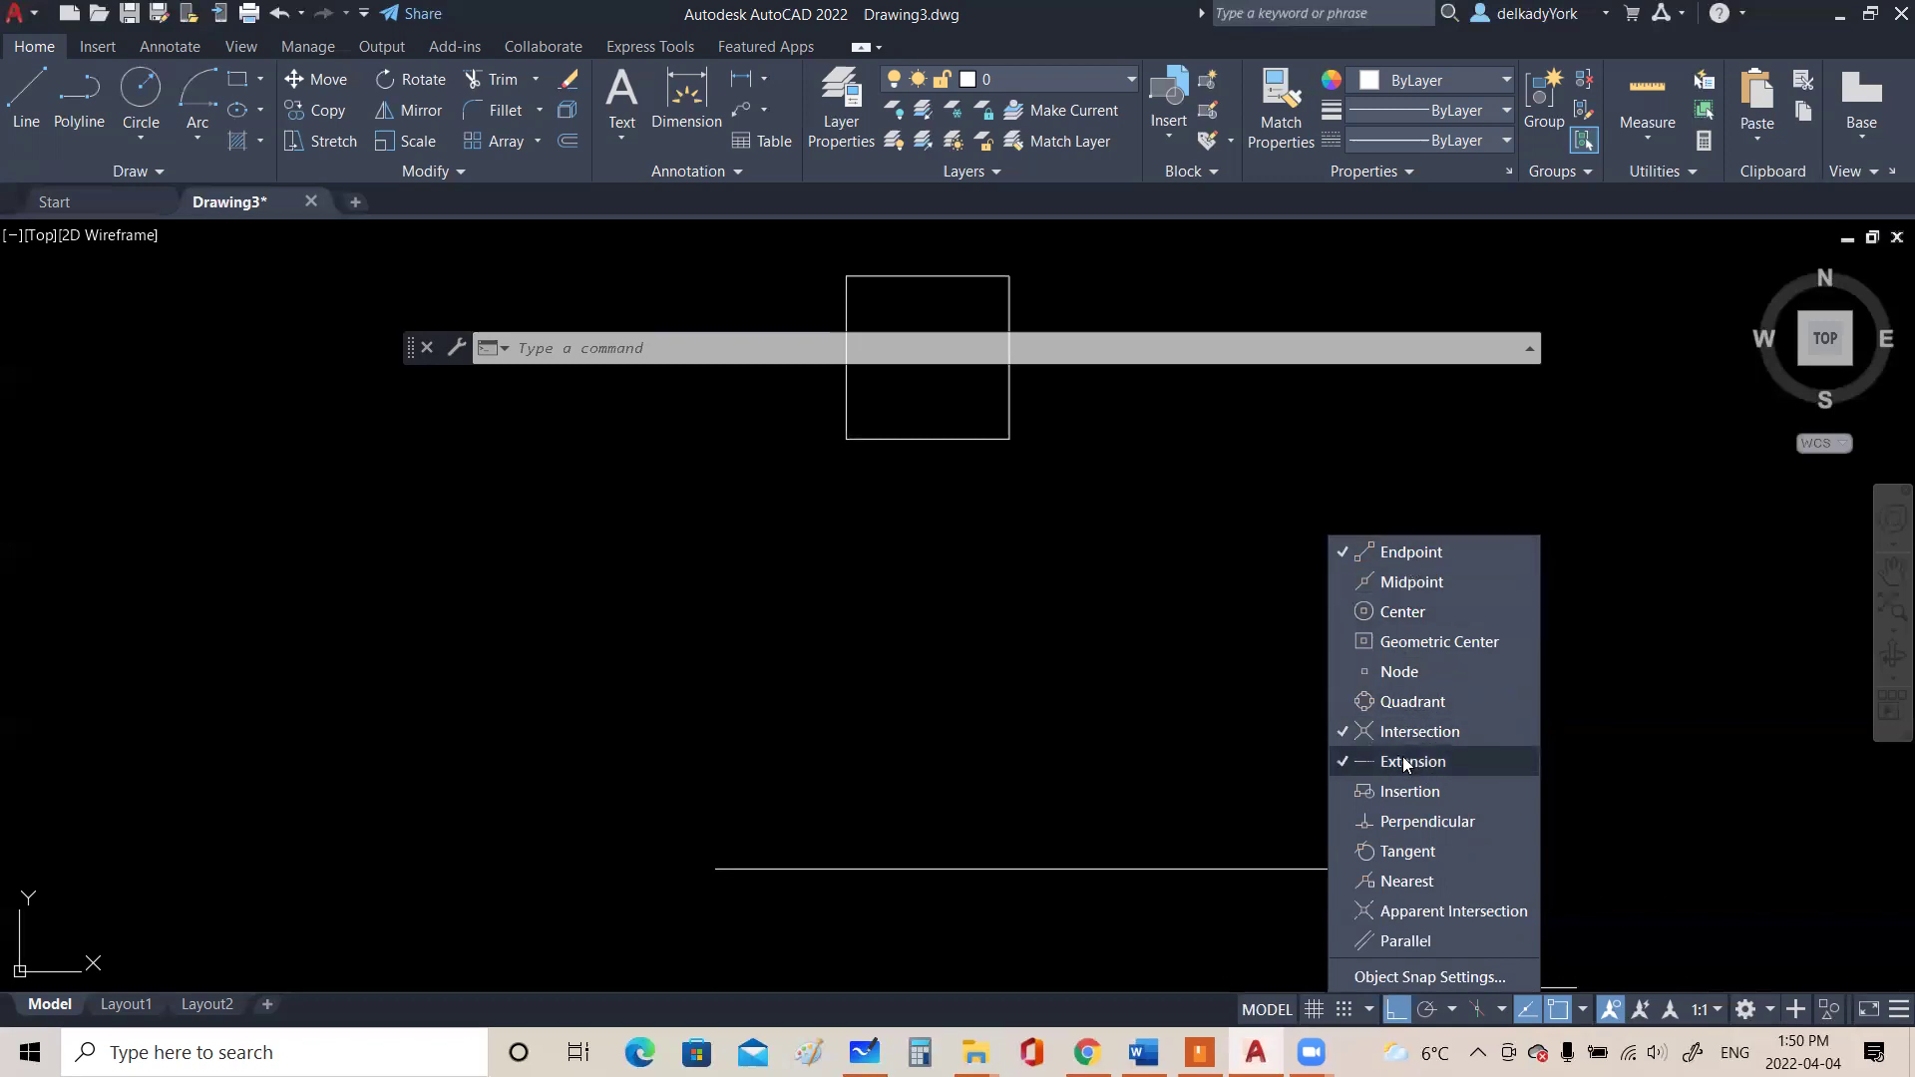
pyautogui.click(1530, 1012)
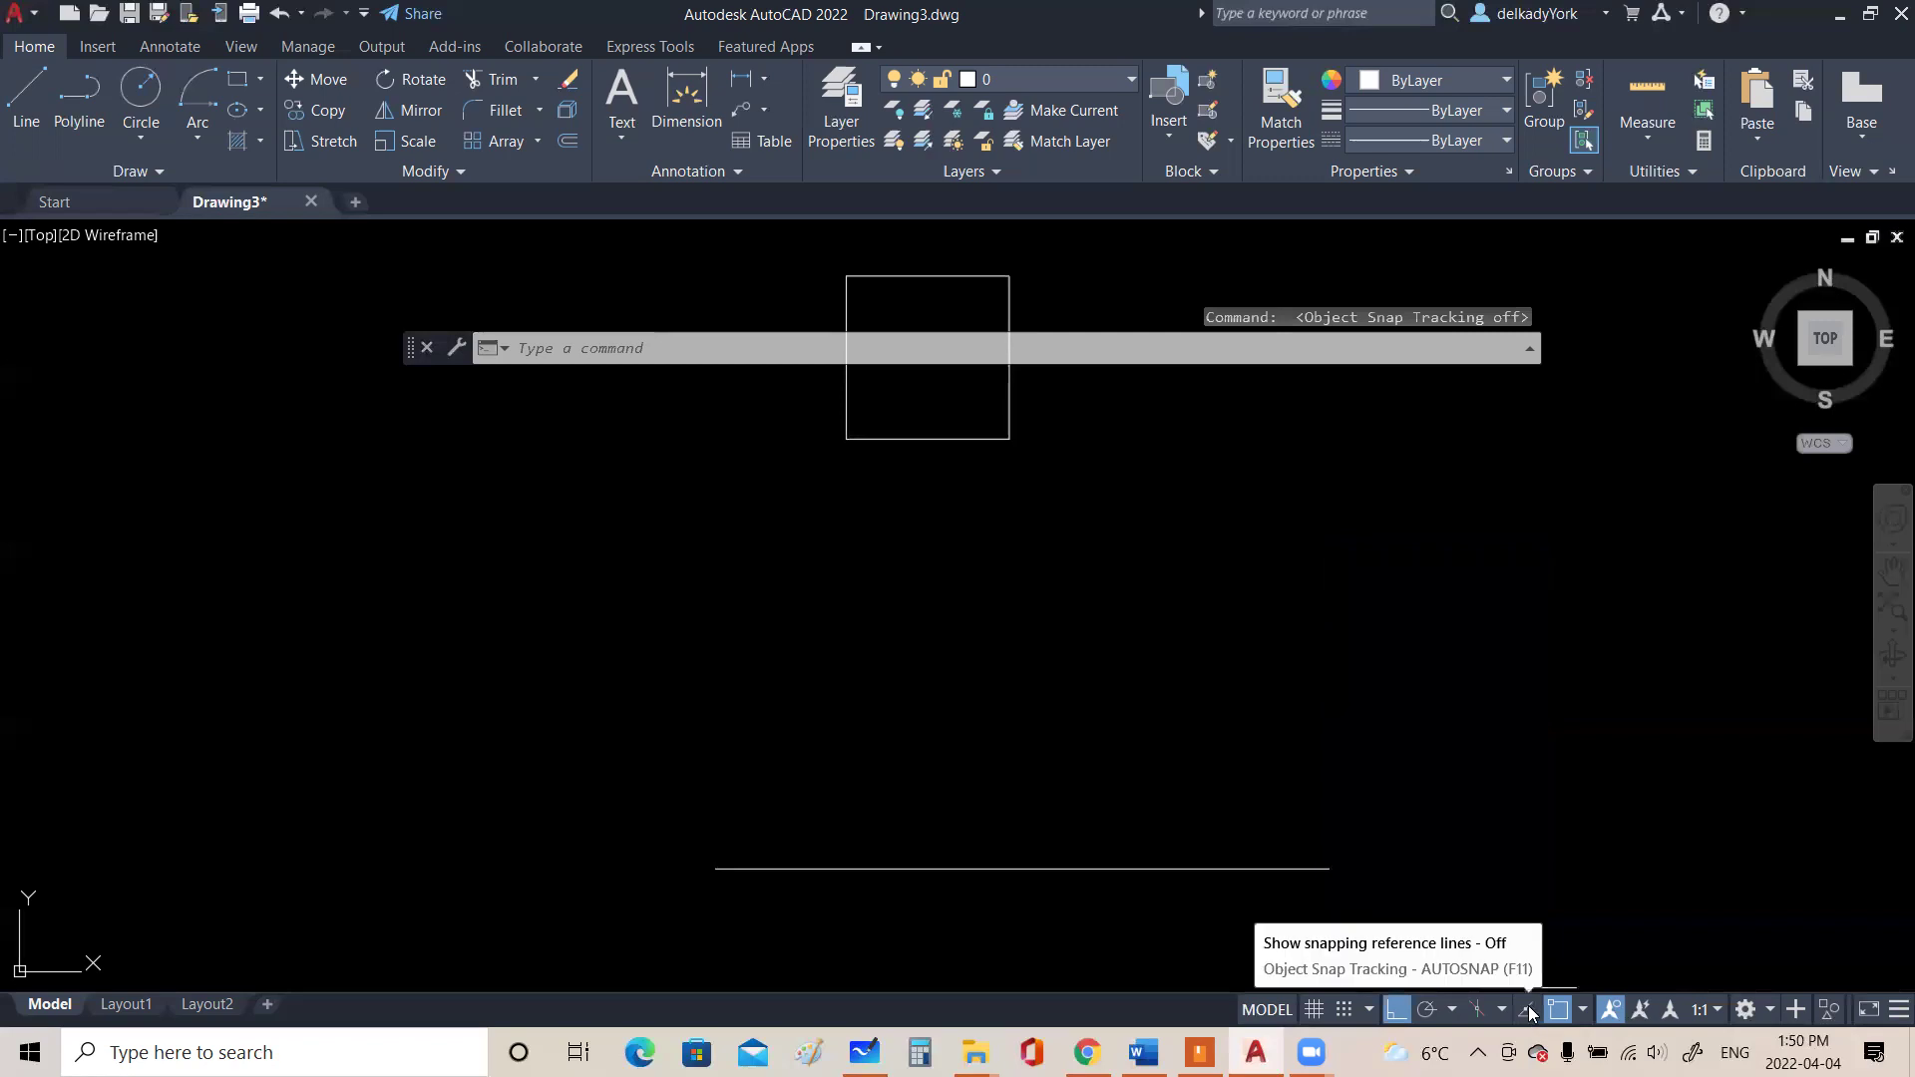
pyautogui.click(1530, 1011)
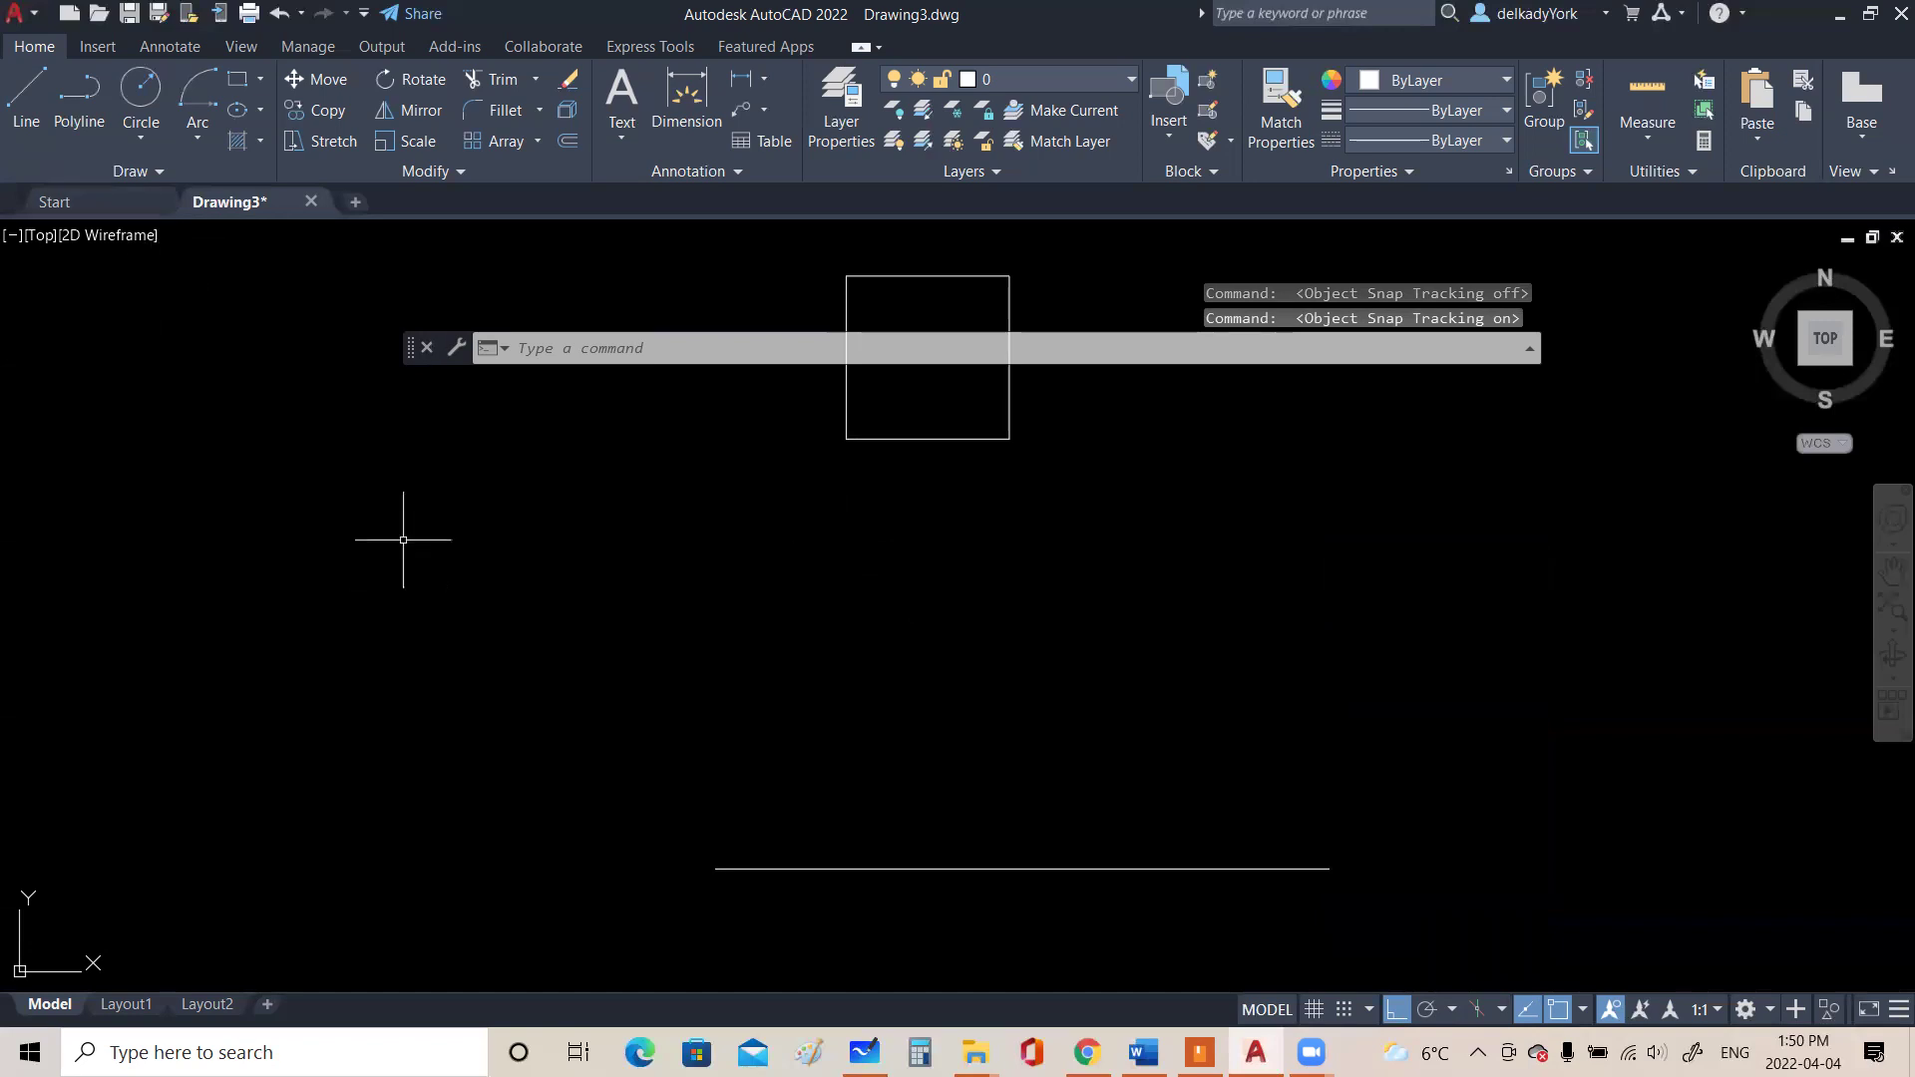
# Draw the front view's left side 450 up from the floor line, aligned with the top view's left edge, and its top edge 550 right
pyautogui.rightClick(366, 520)
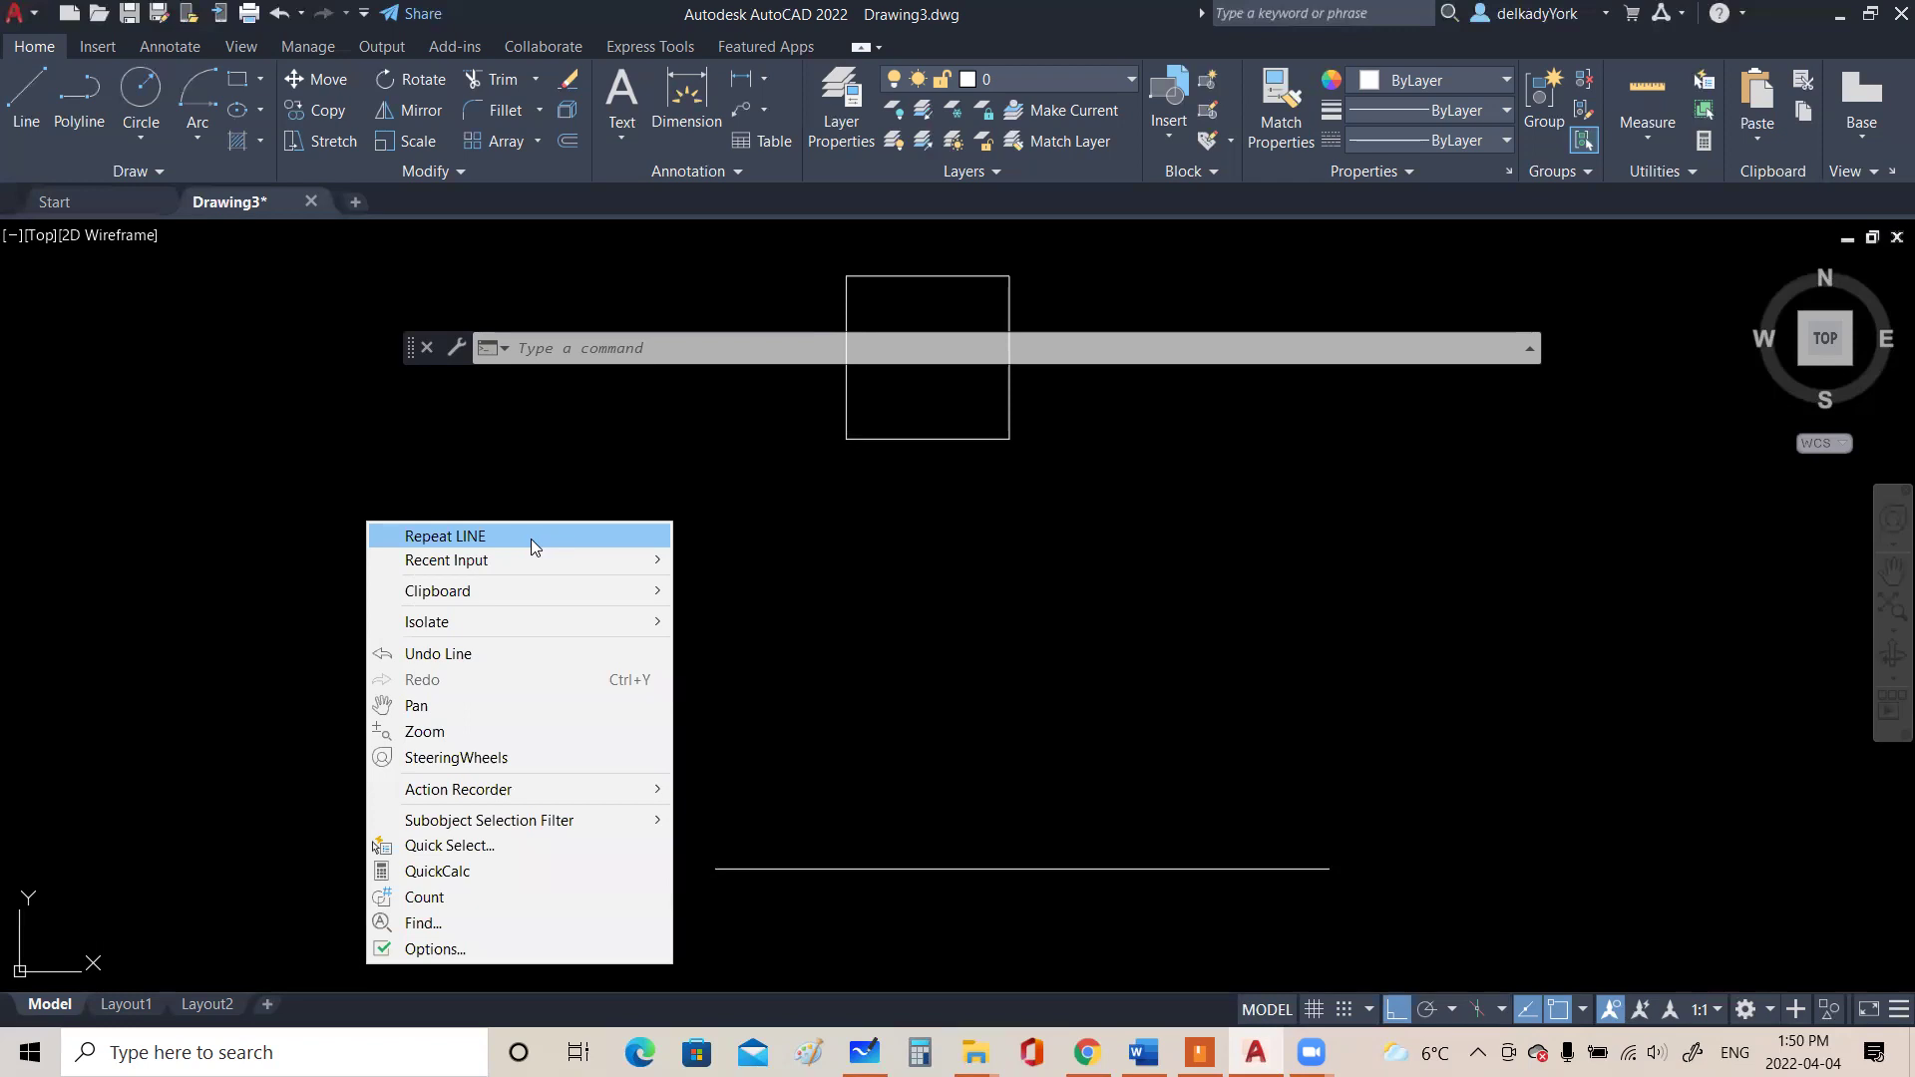
pyautogui.click(531, 539)
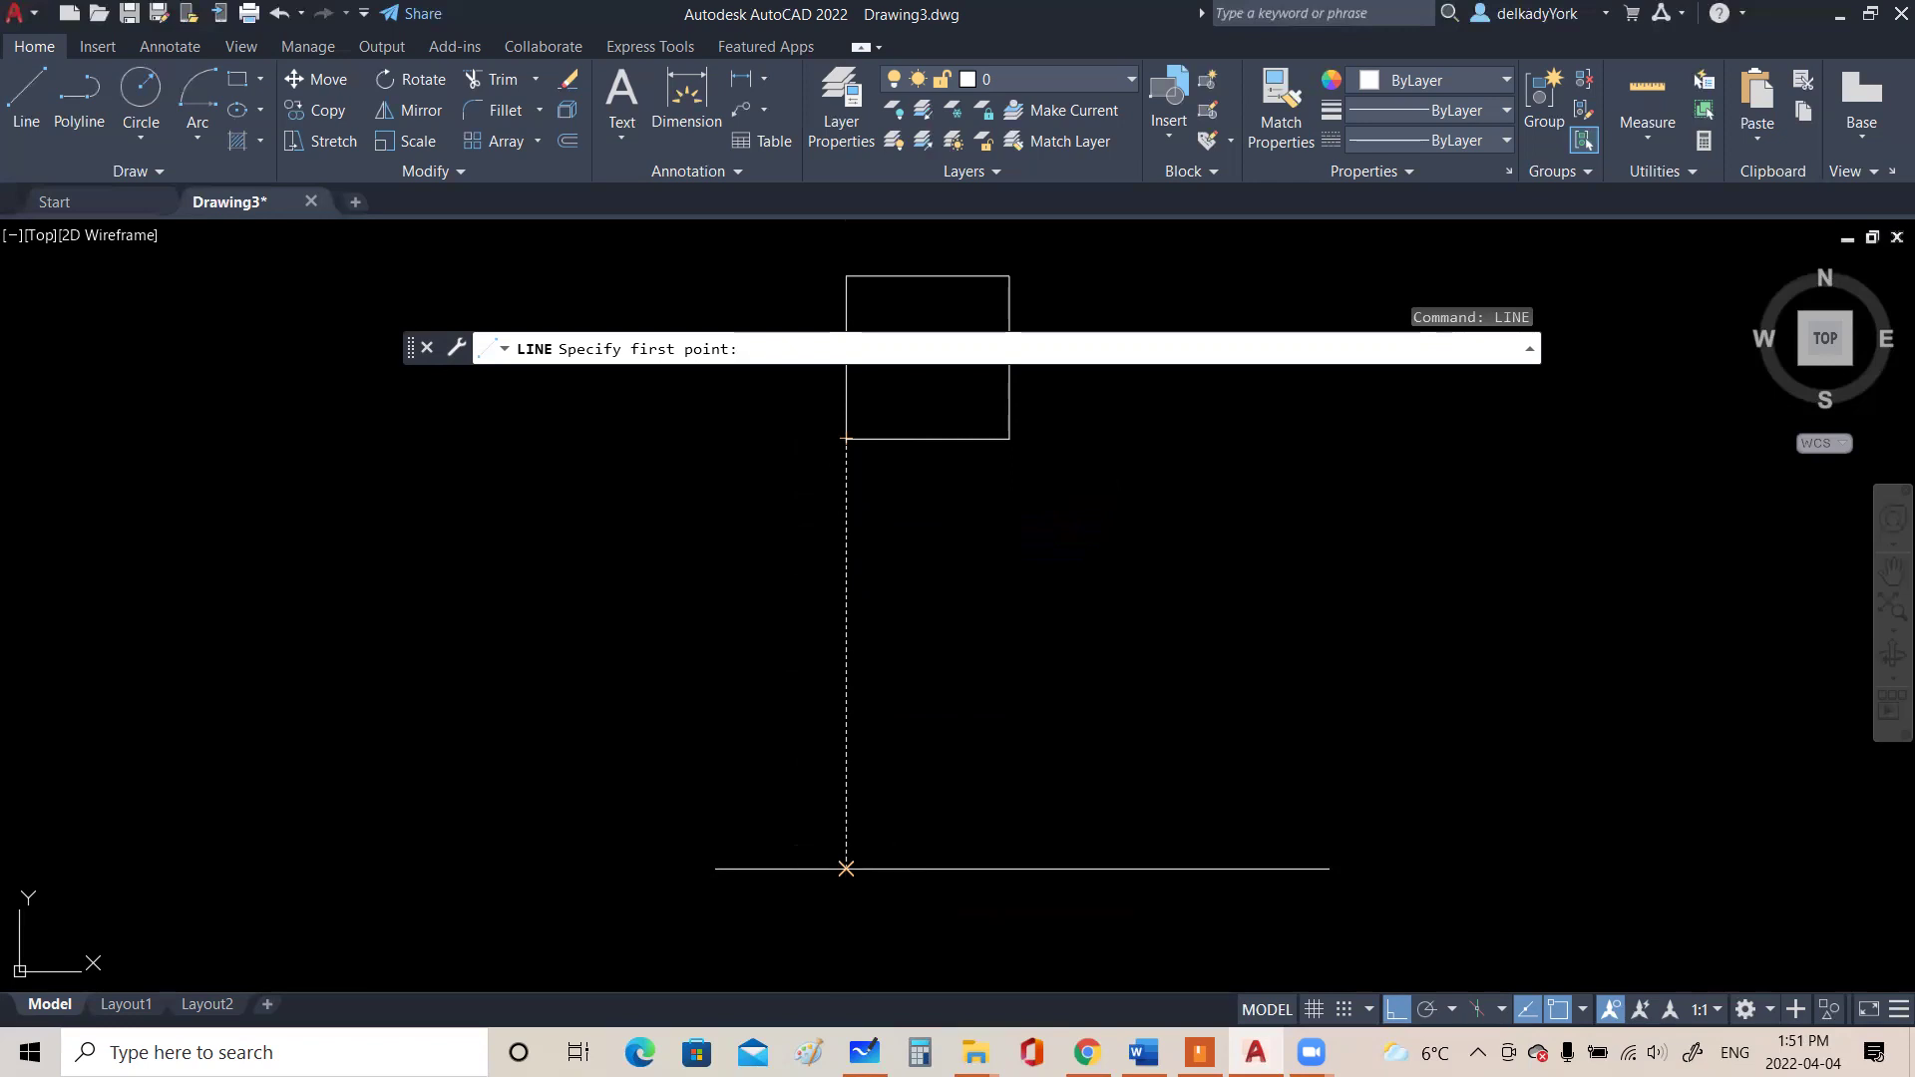
pyautogui.click(846, 869)
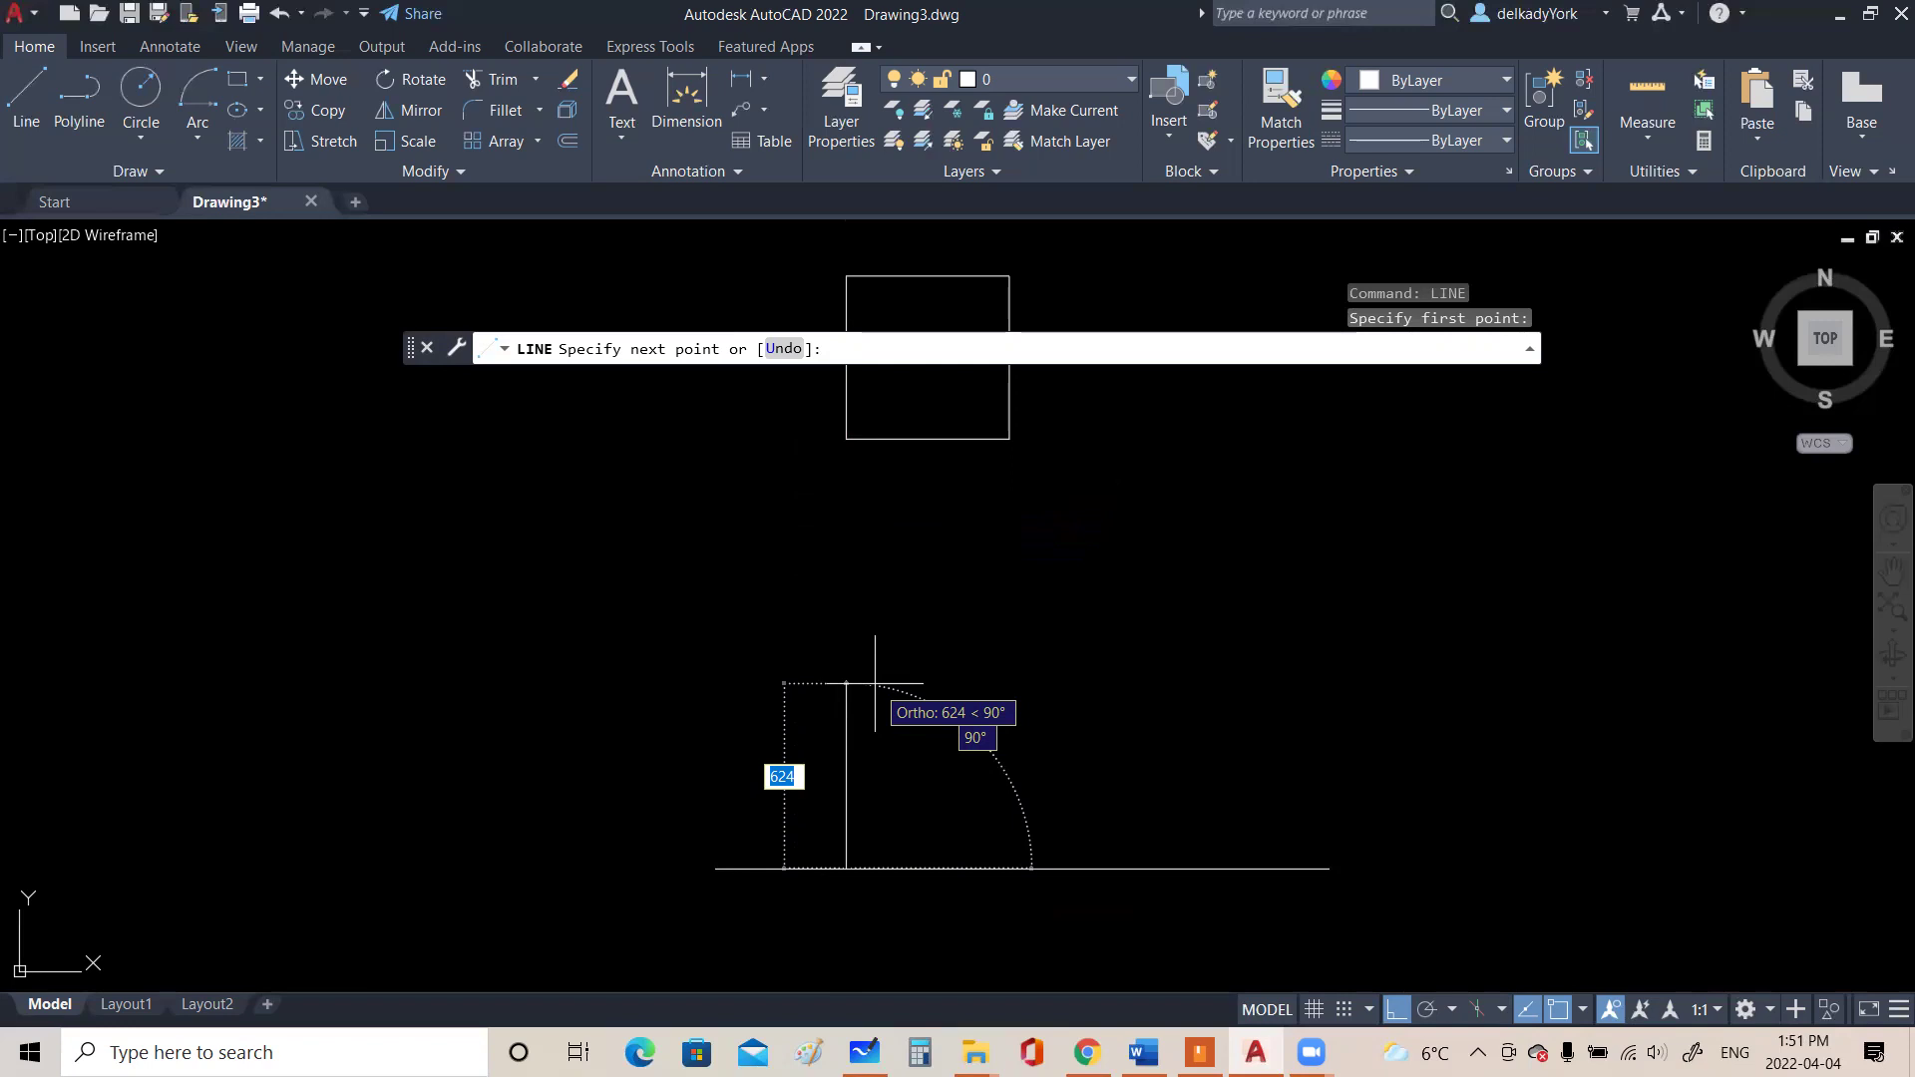
pyautogui.write('450')
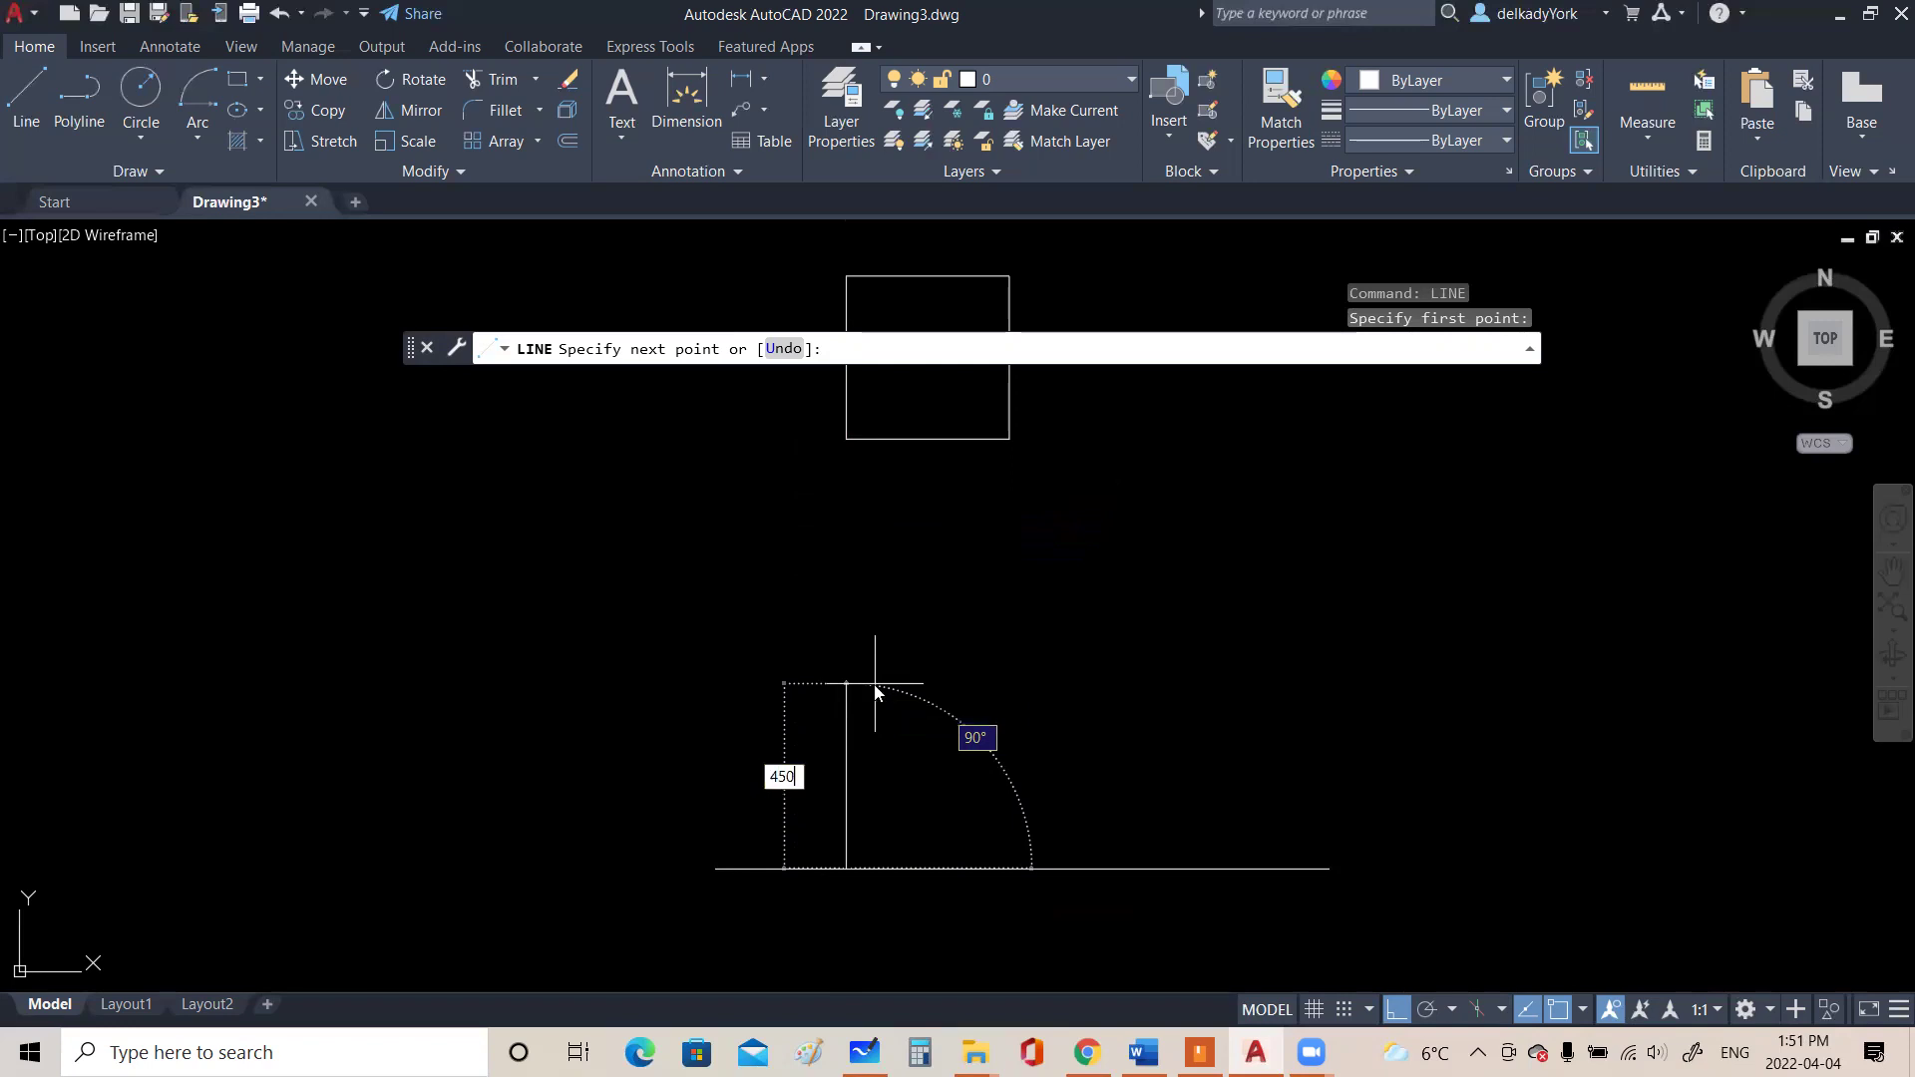
pyautogui.press('Return')
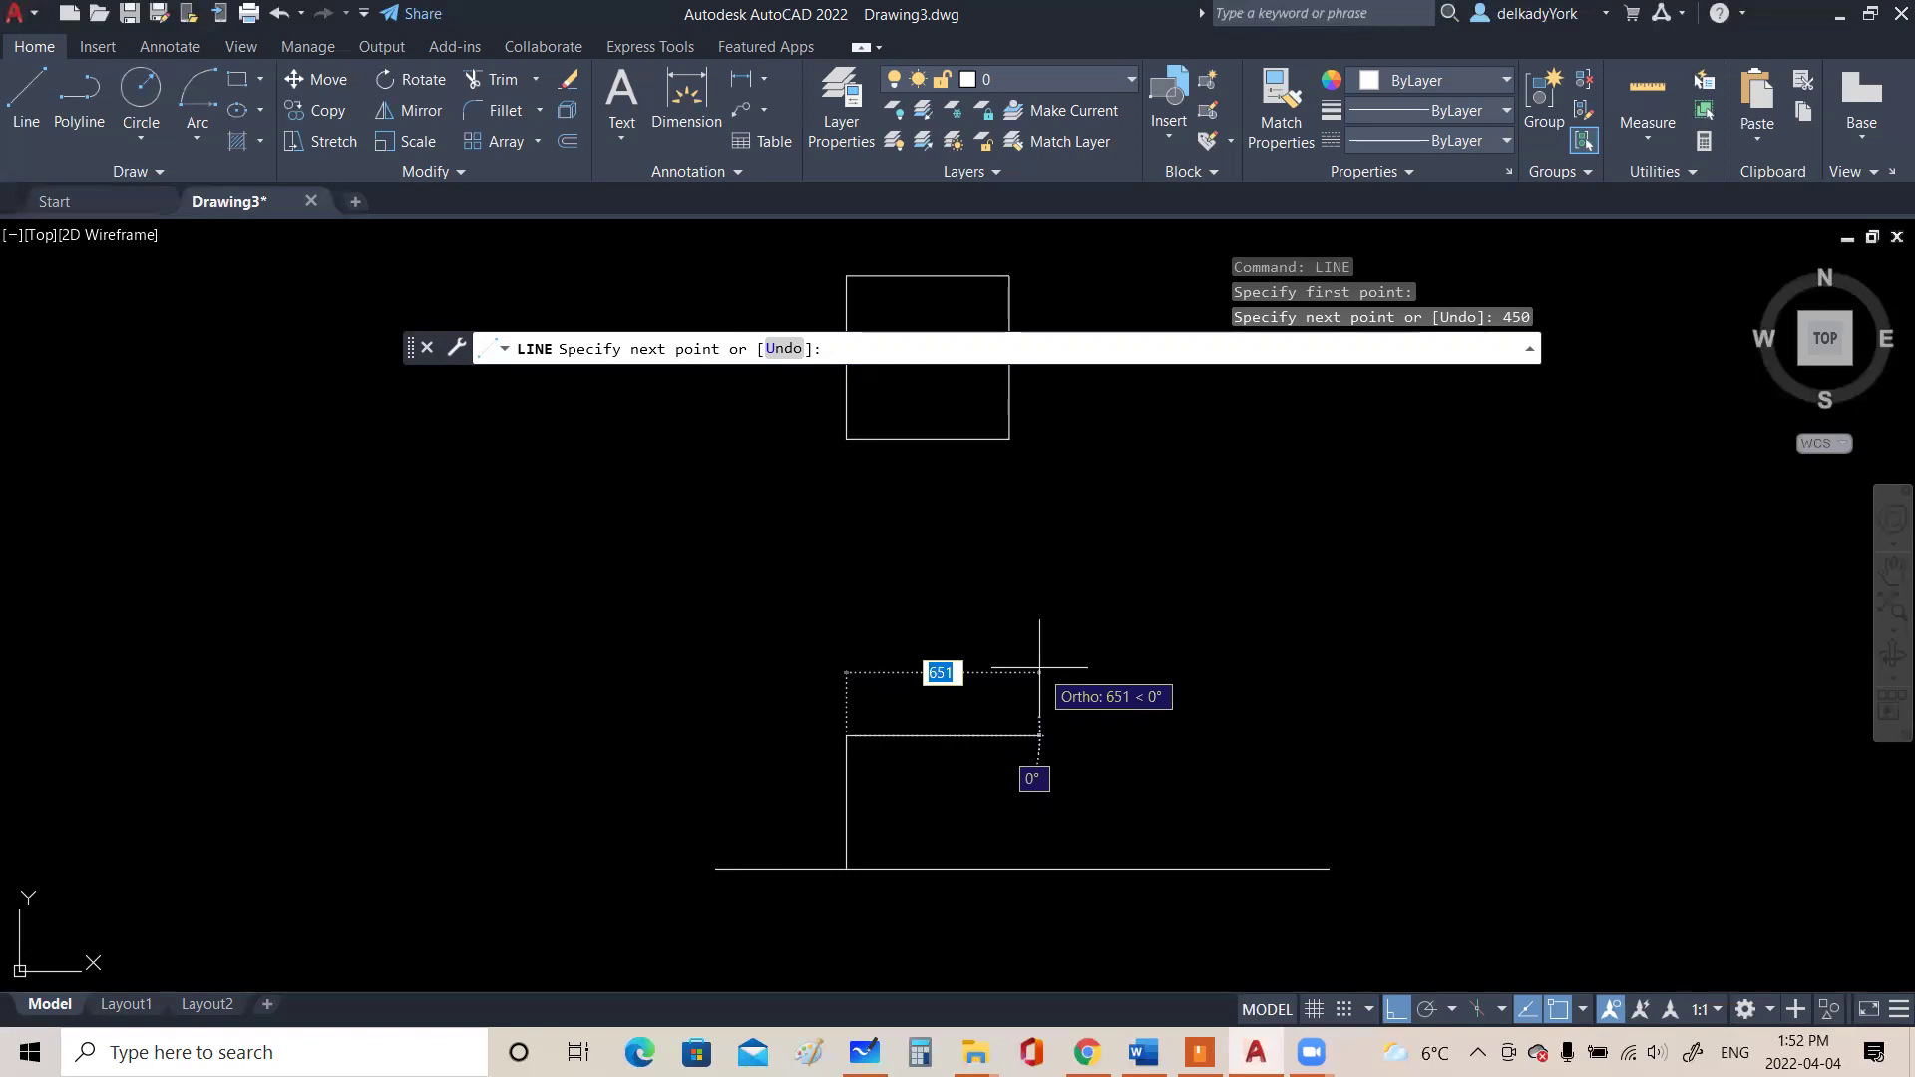
pyautogui.write('550')
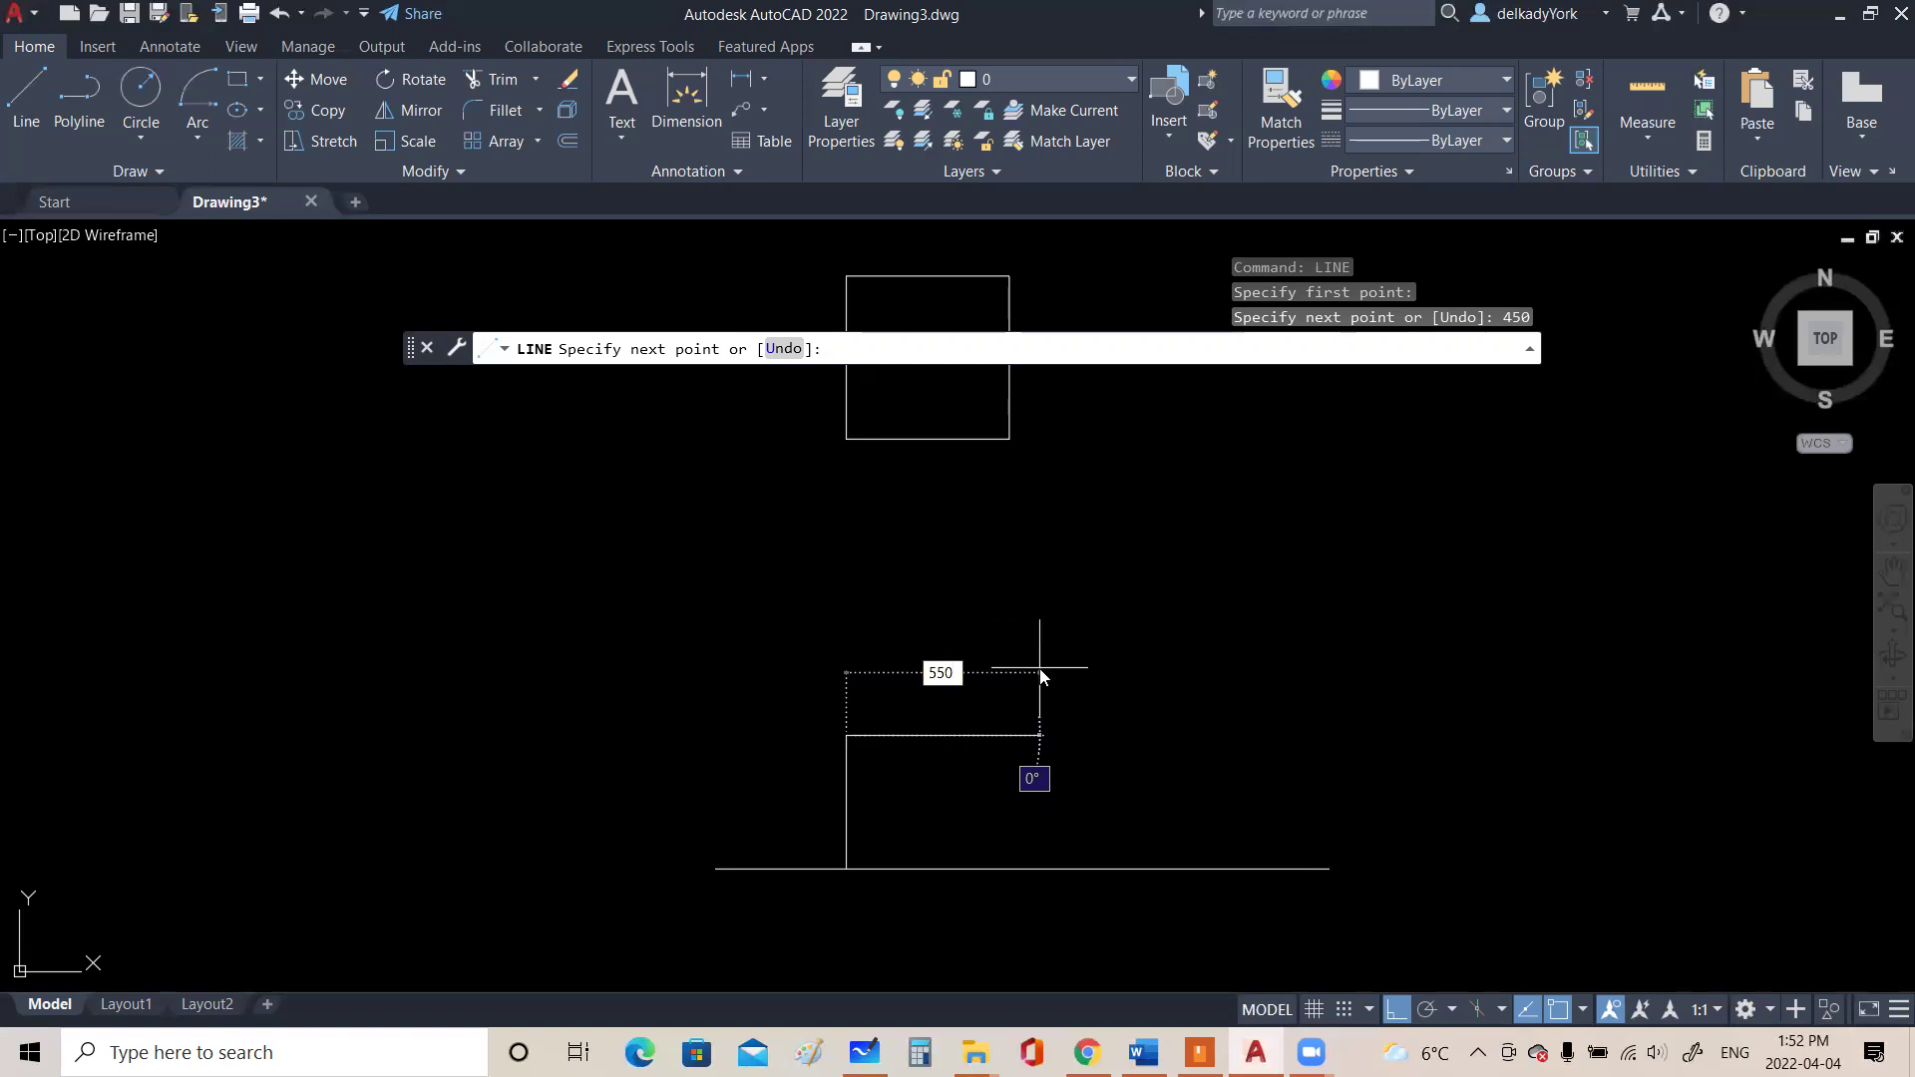
pyautogui.press('Return')
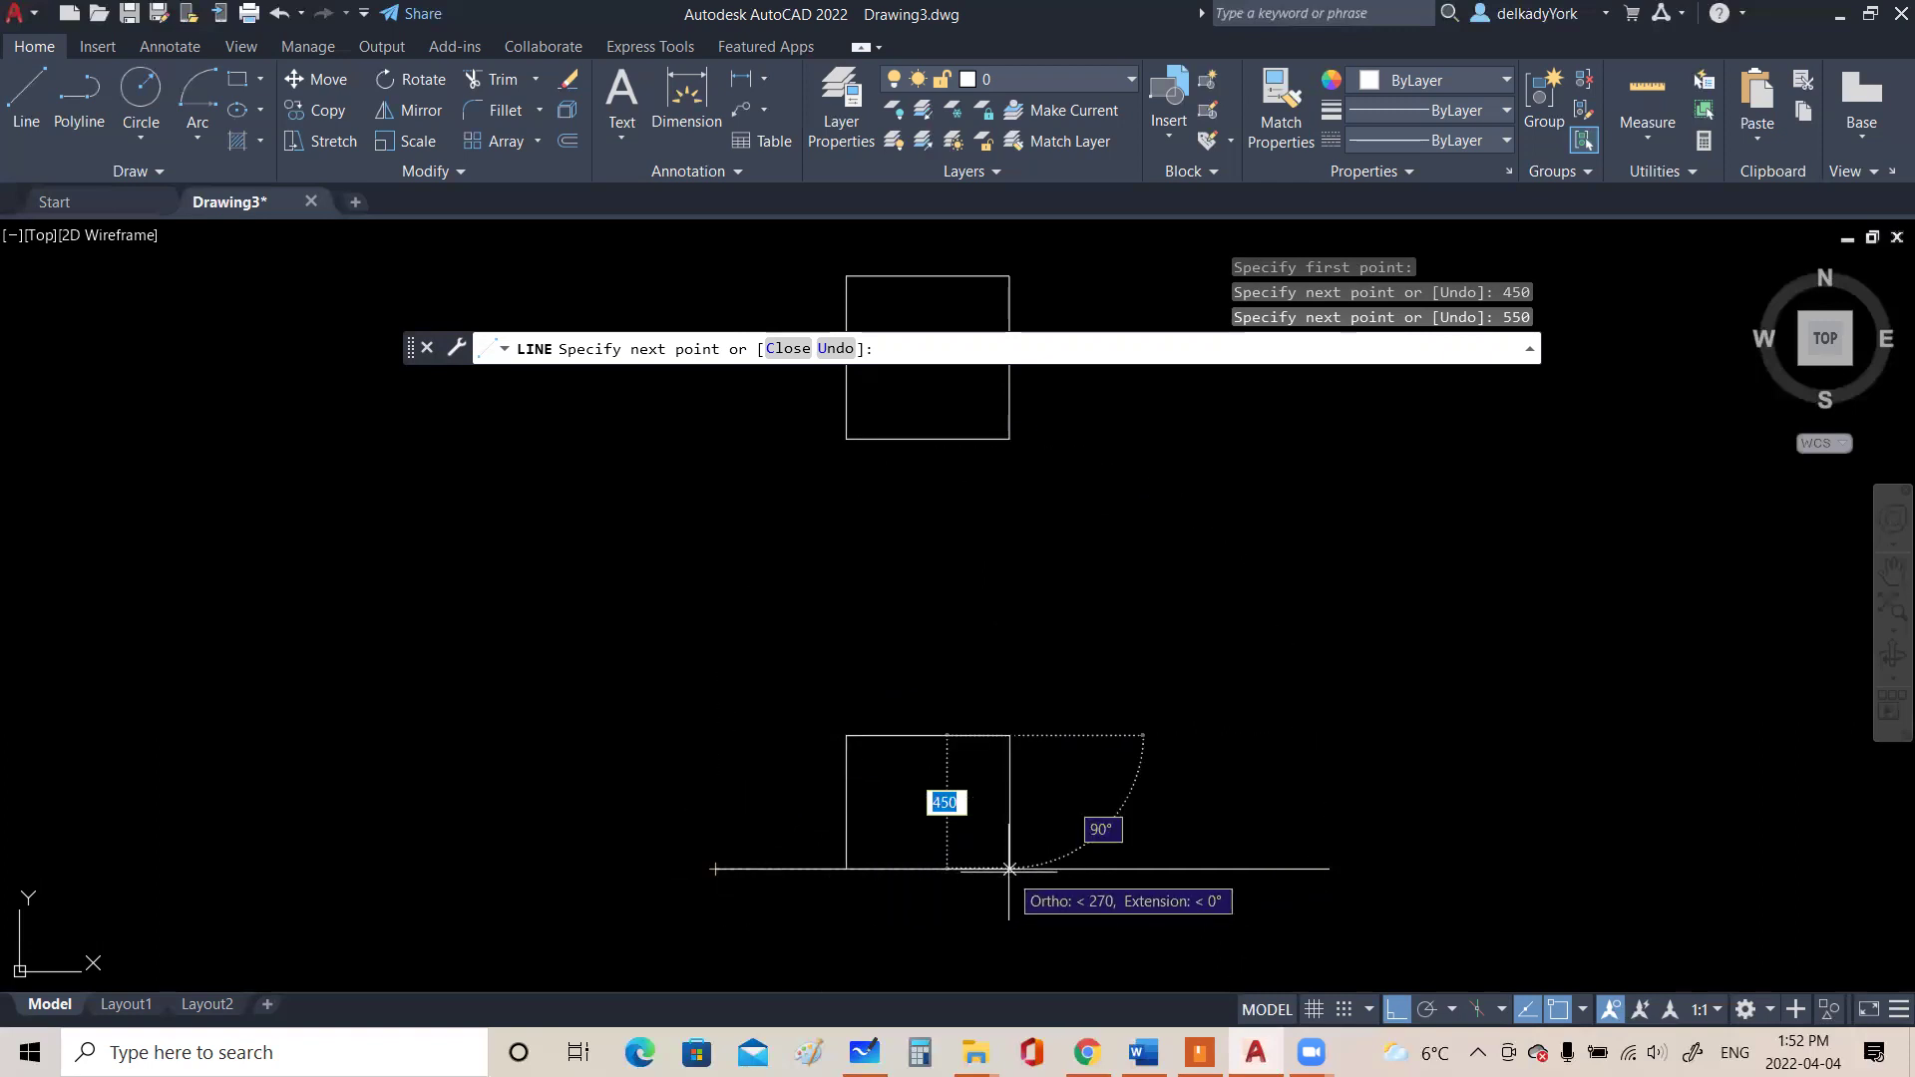
# Turn on the Perpendicular object snap and close the front view's right side down to the floor line, ending the LINE command
pyautogui.rightClick(1562, 1006)
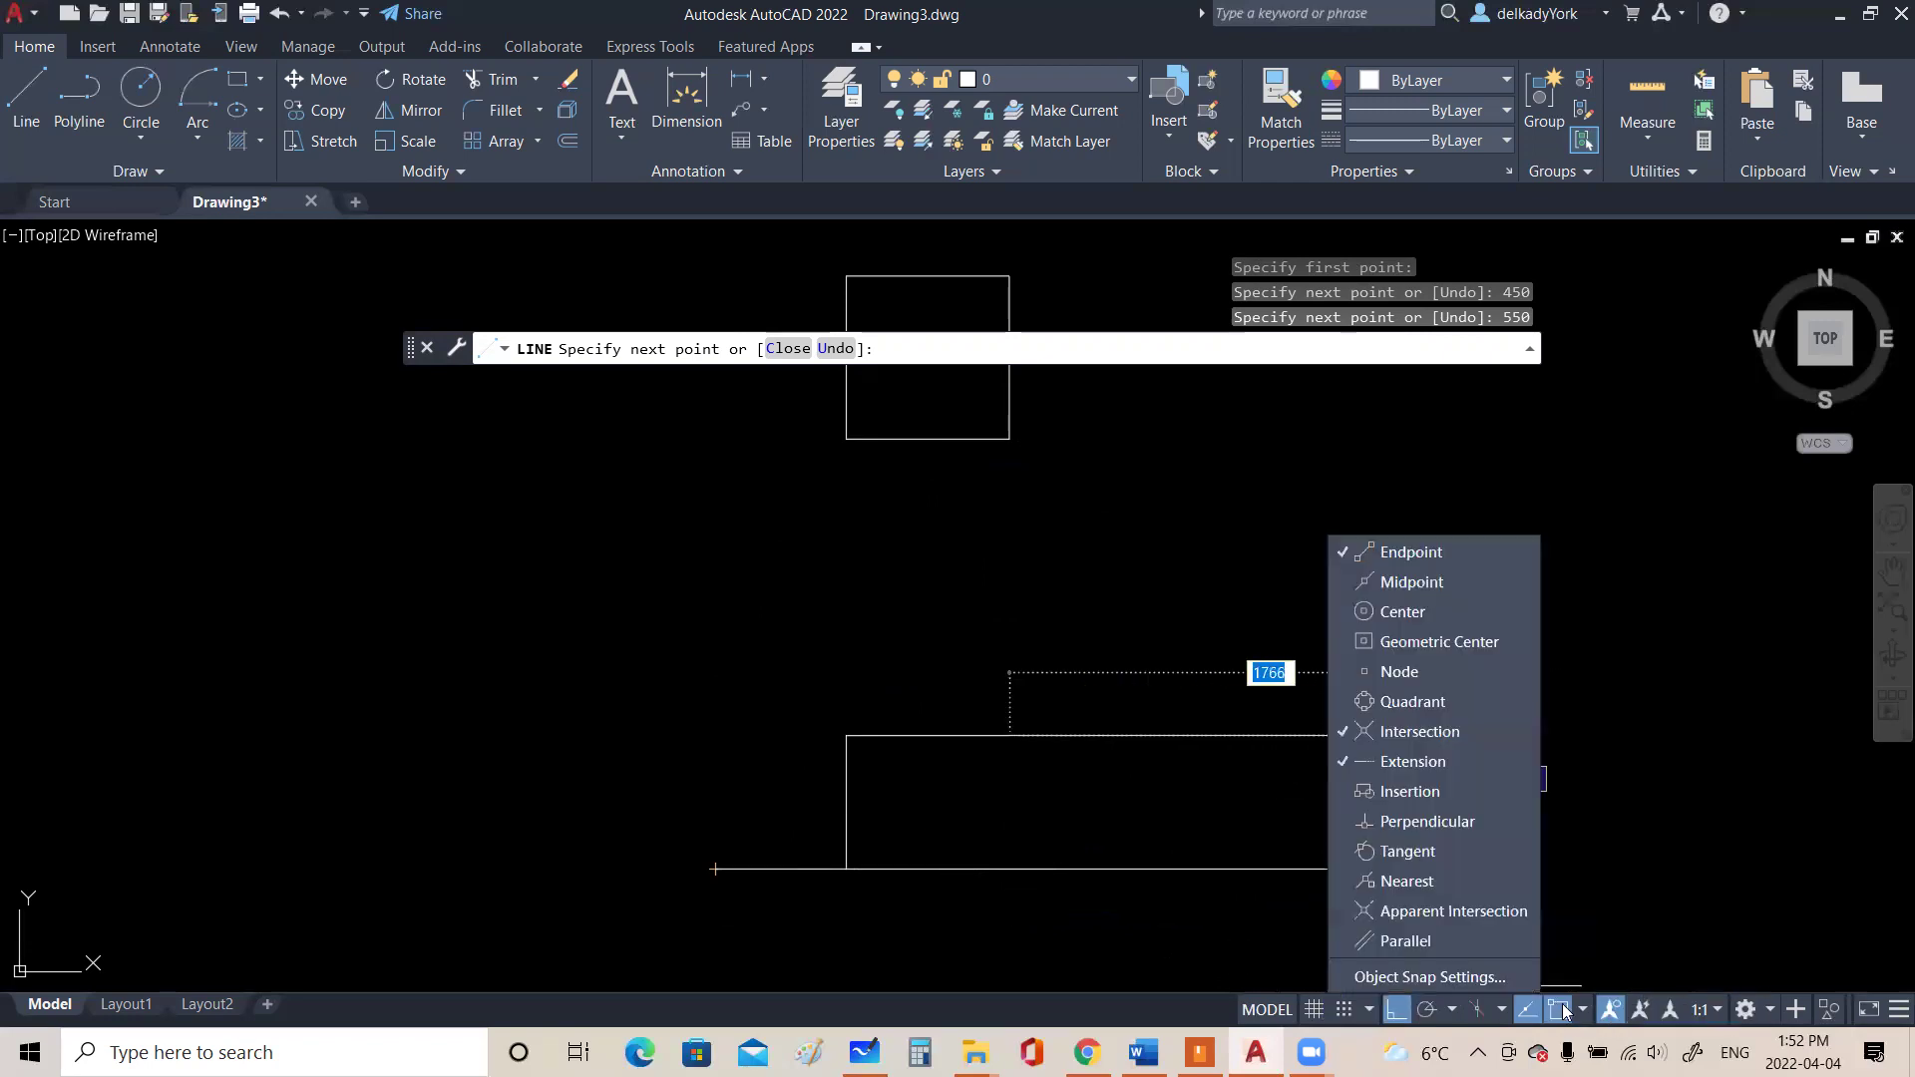
pyautogui.click(1402, 551)
pyautogui.click(1027, 810)
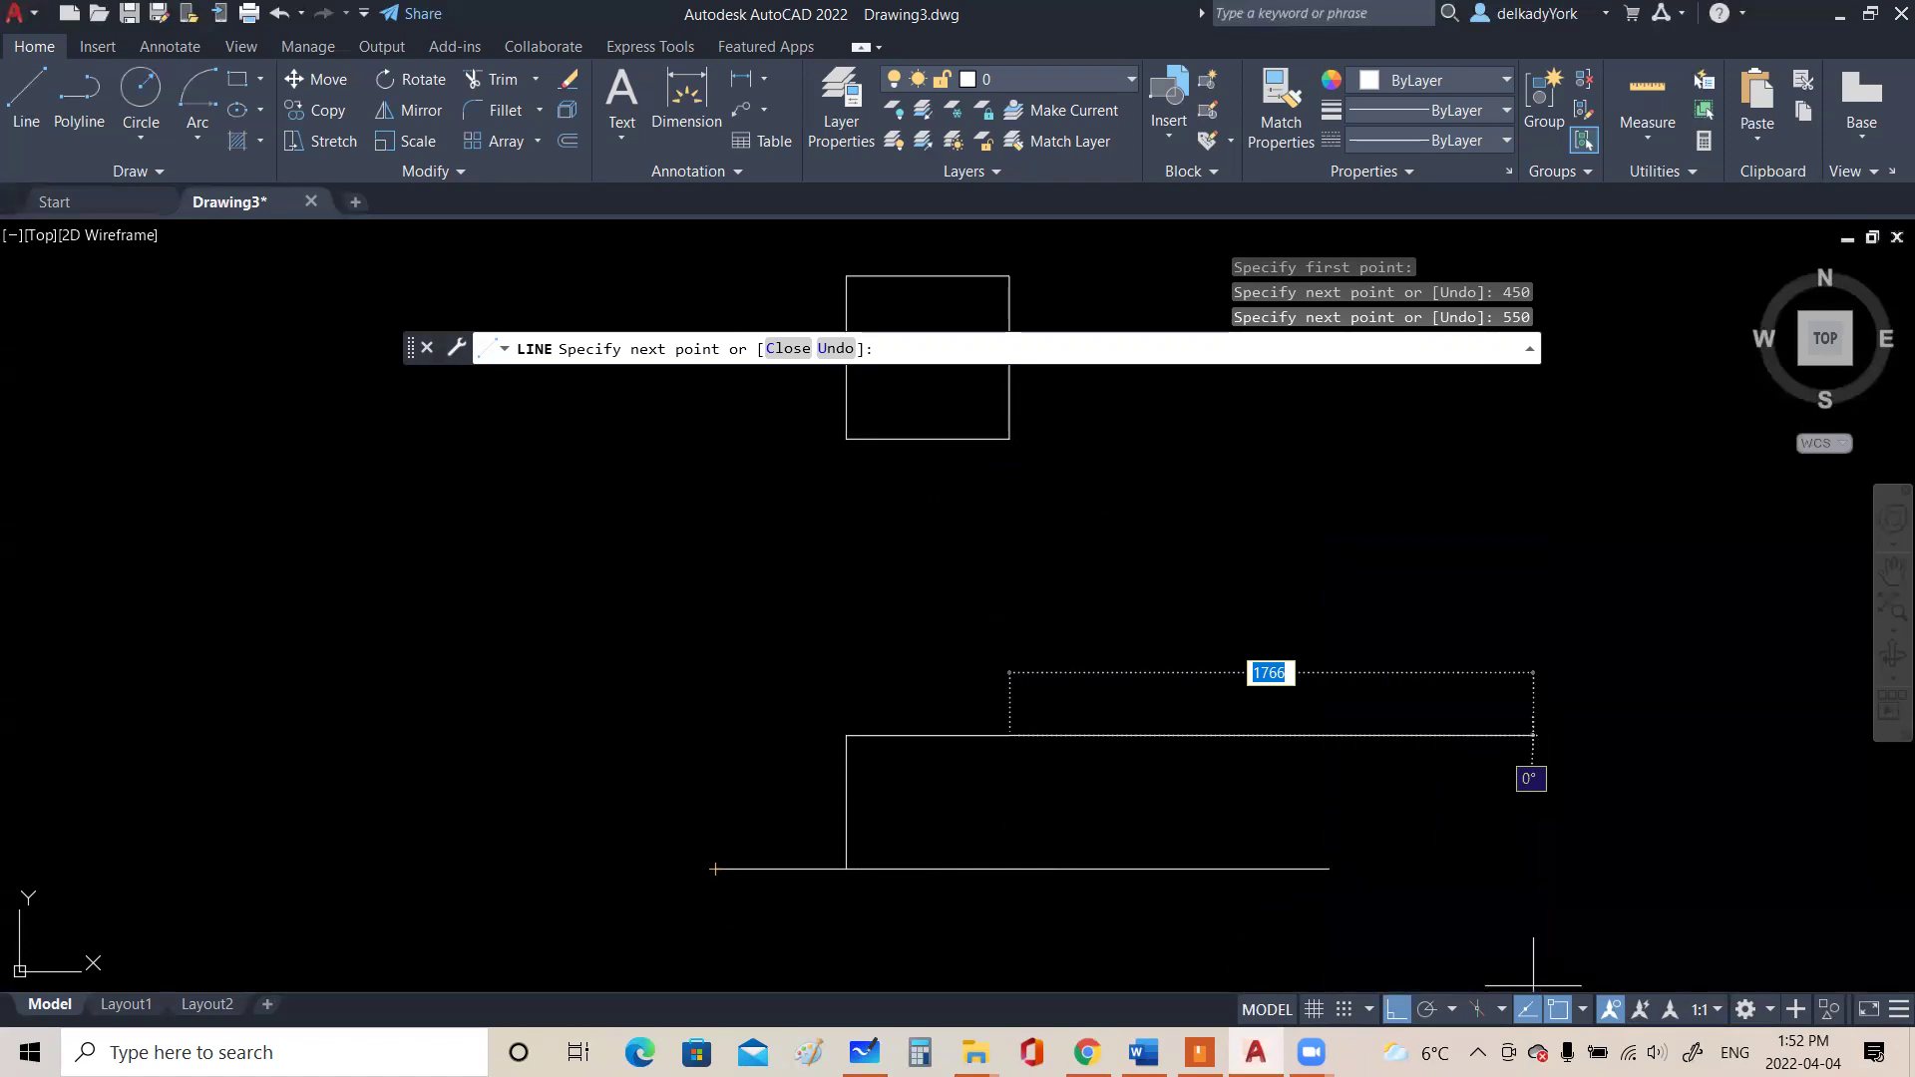
pyautogui.click(1008, 870)
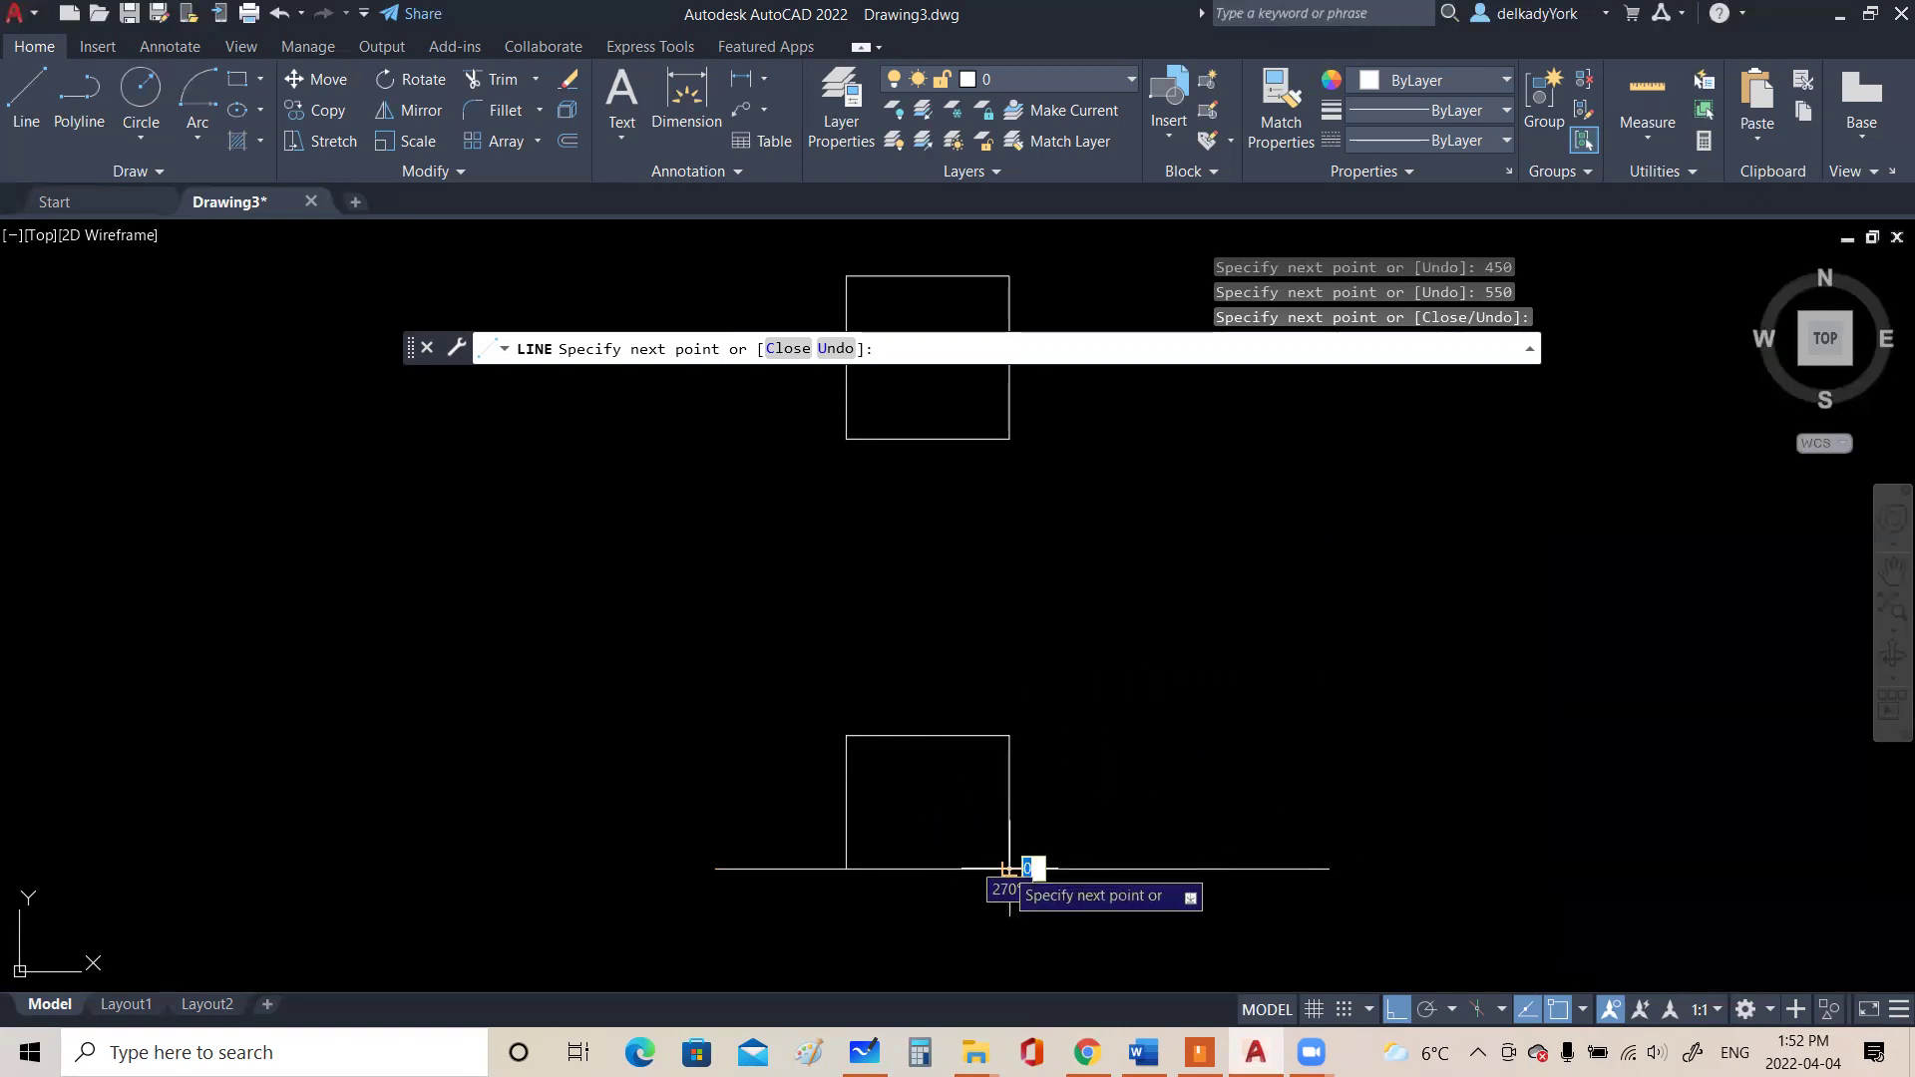
pyautogui.scroll(2, 1008, 870)
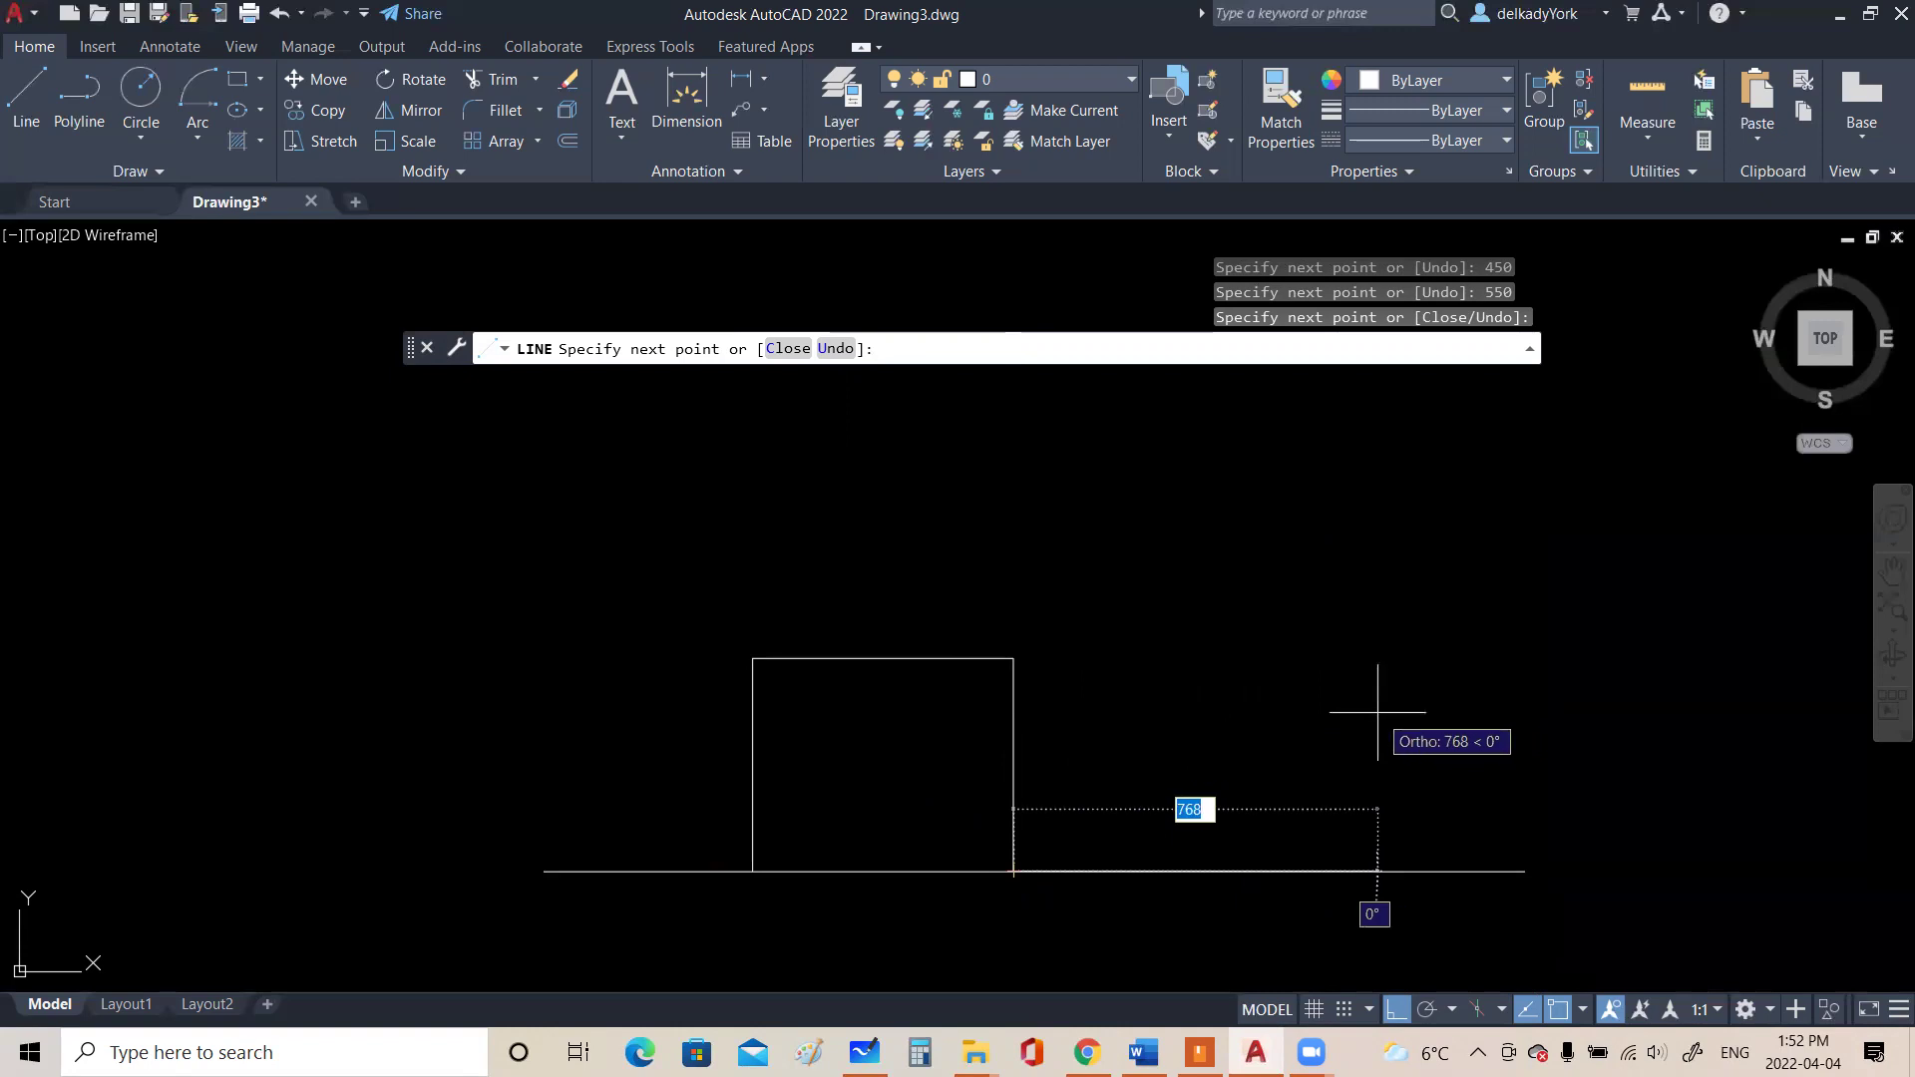
pyautogui.press('Escape')
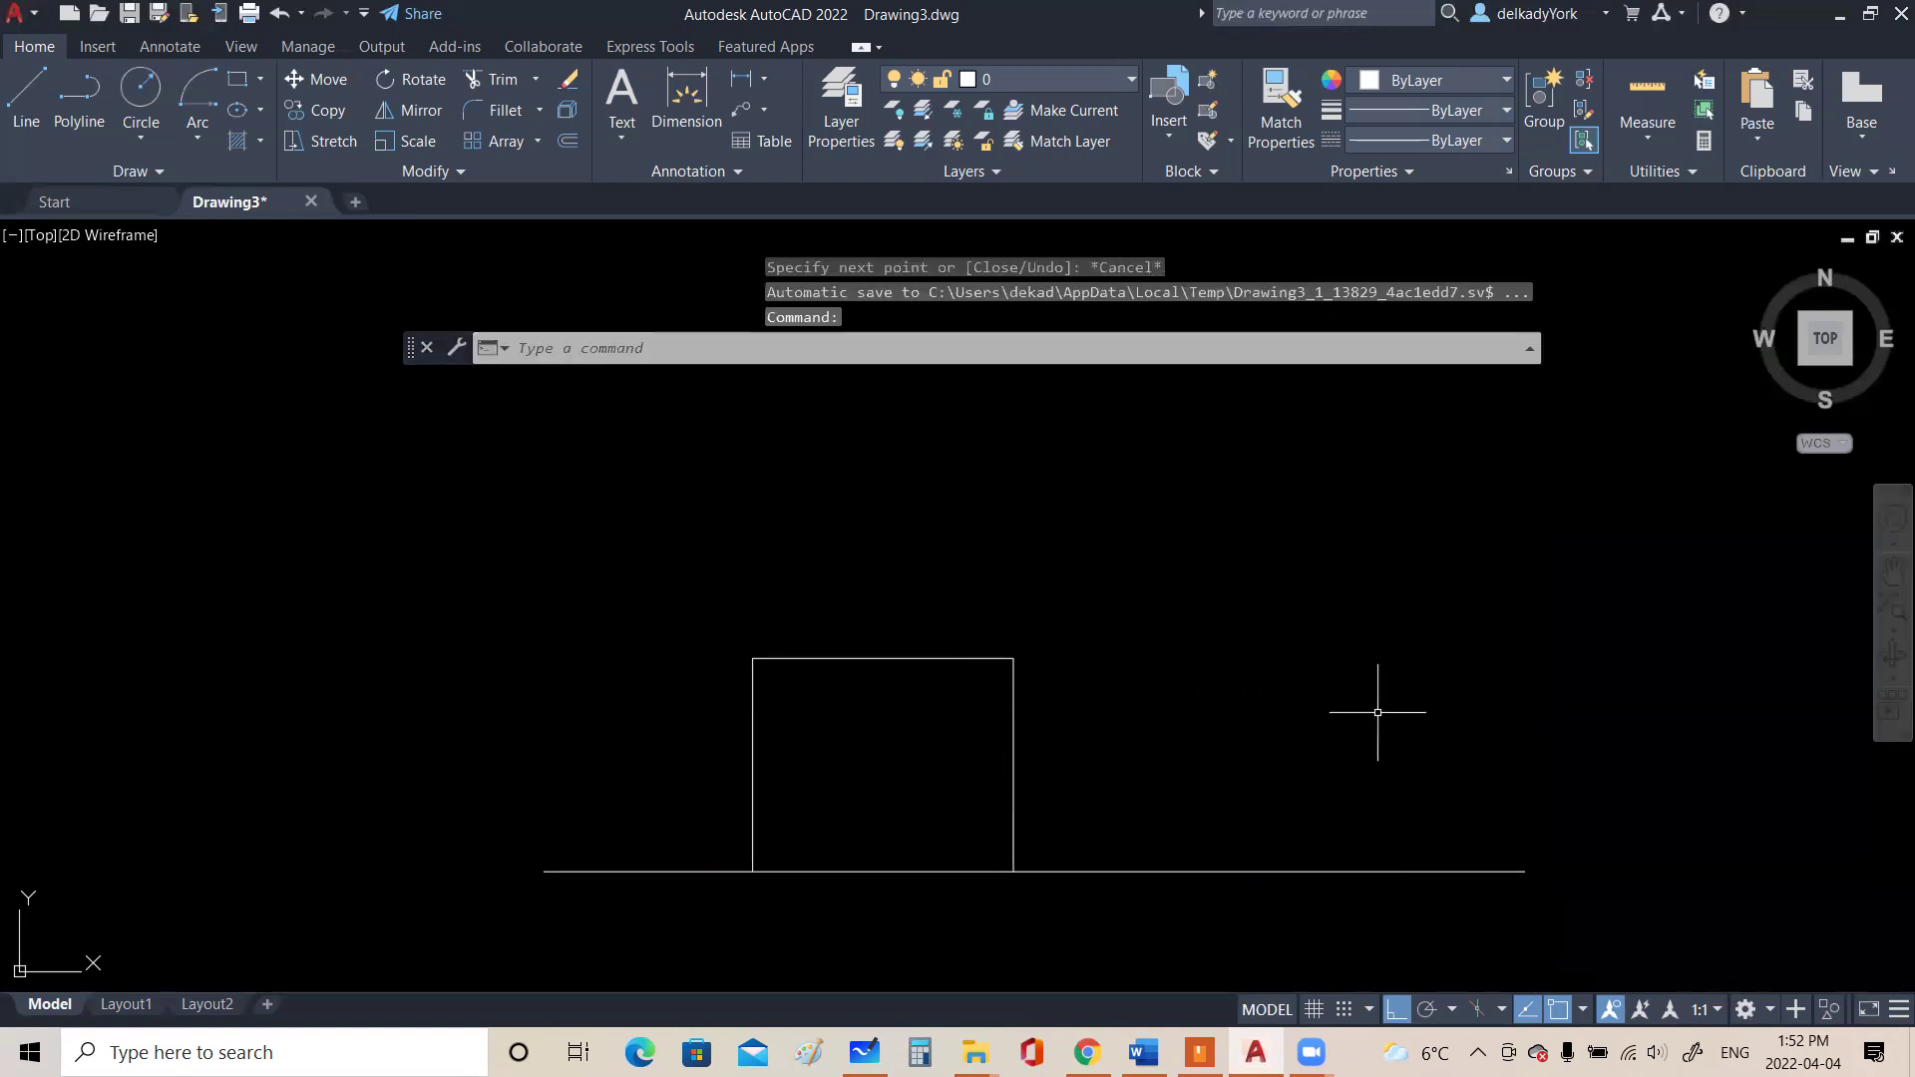
pyautogui.scroll(-2, 1141, 761)
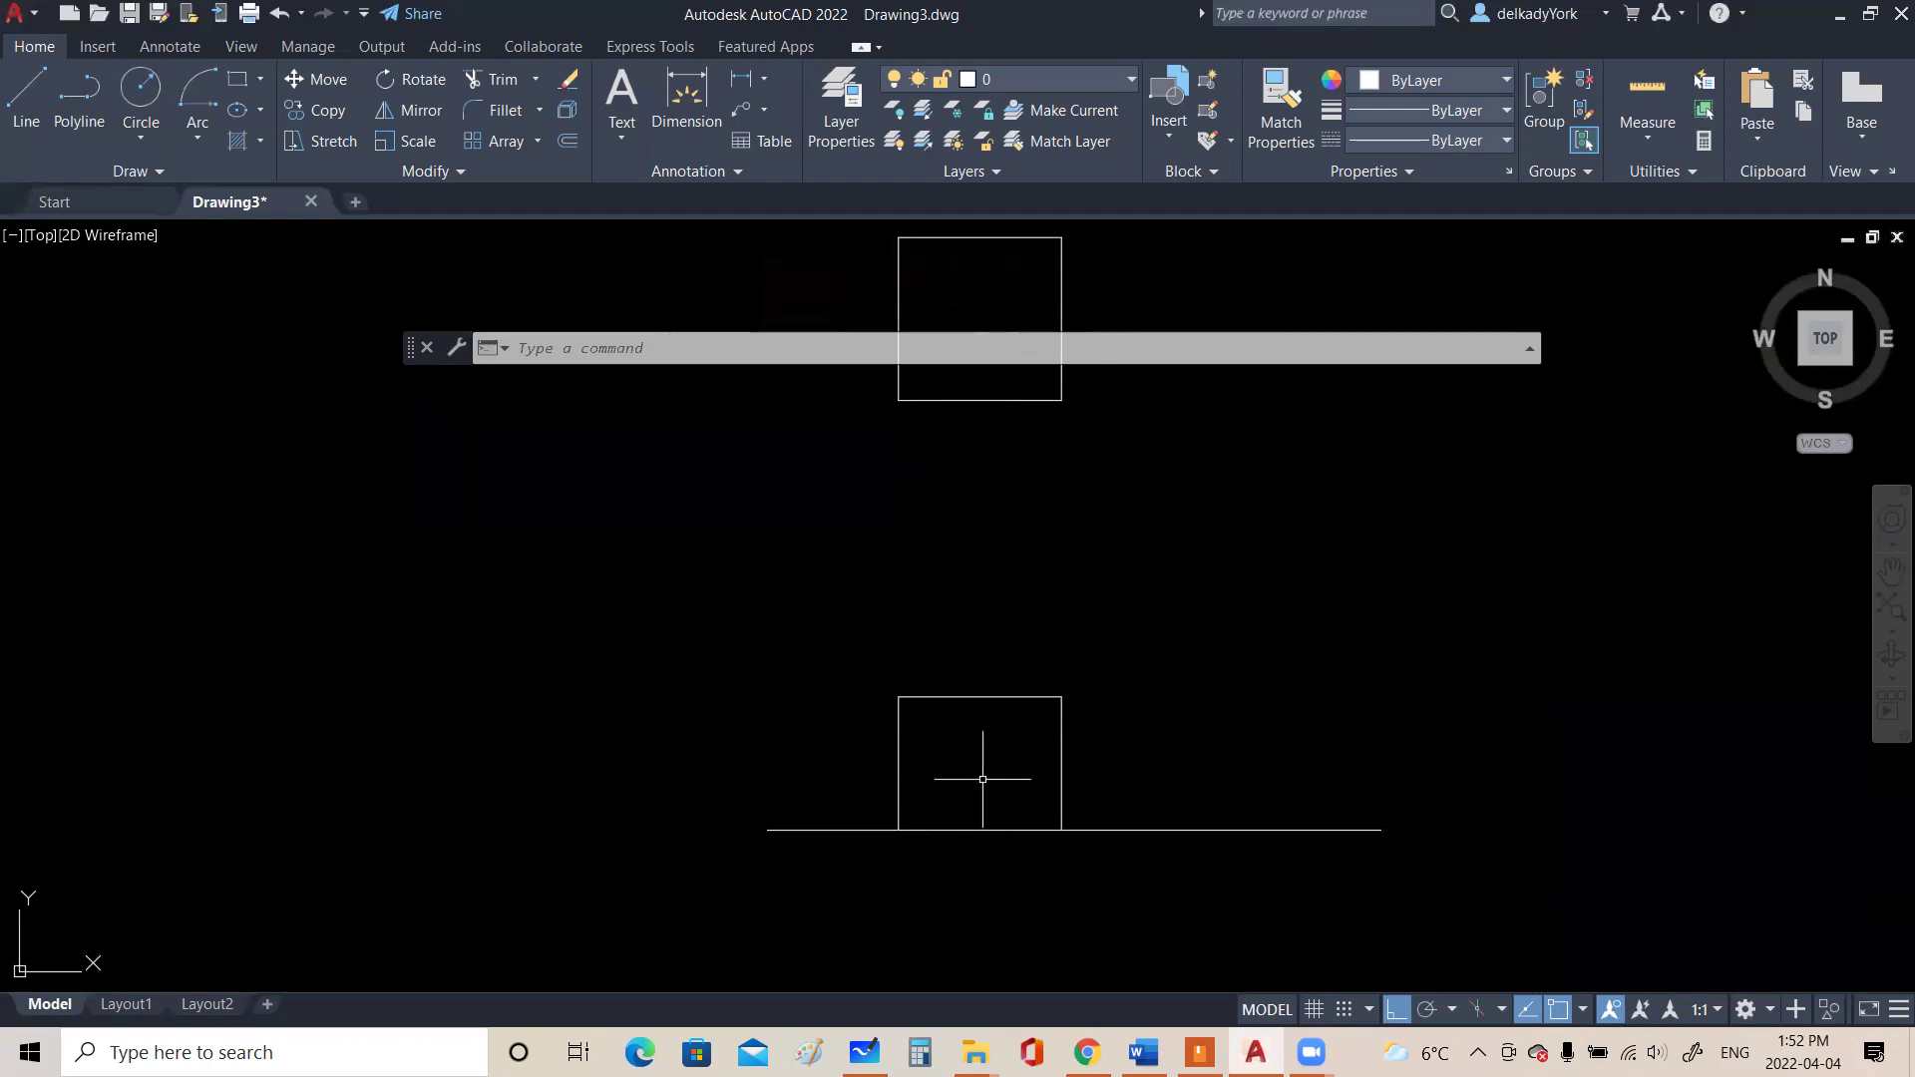
# Check the tabletop thickness in Microsoft Whiteboard, and in AutoCAD draw the tabletop's underside 50 below the top edge, from side to side
pyautogui.click(864, 1053)
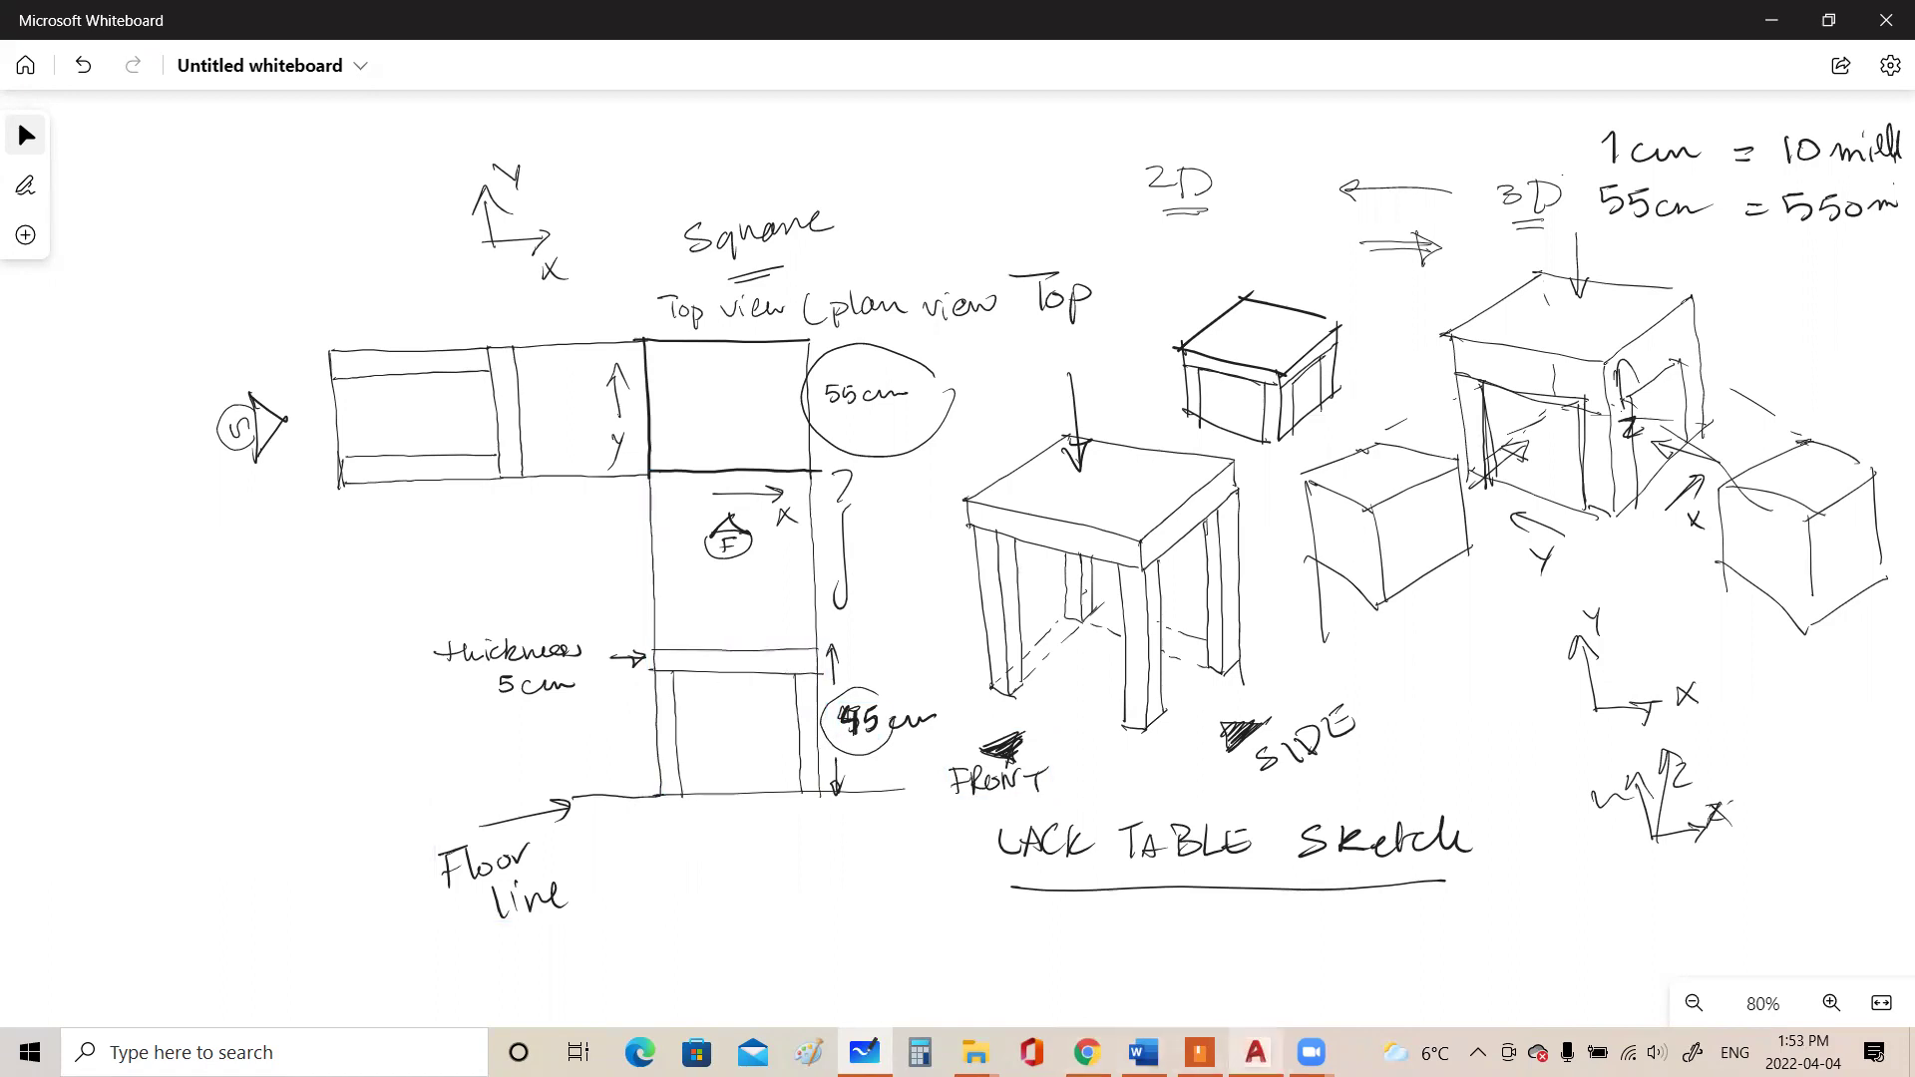
pyautogui.click(1255, 1052)
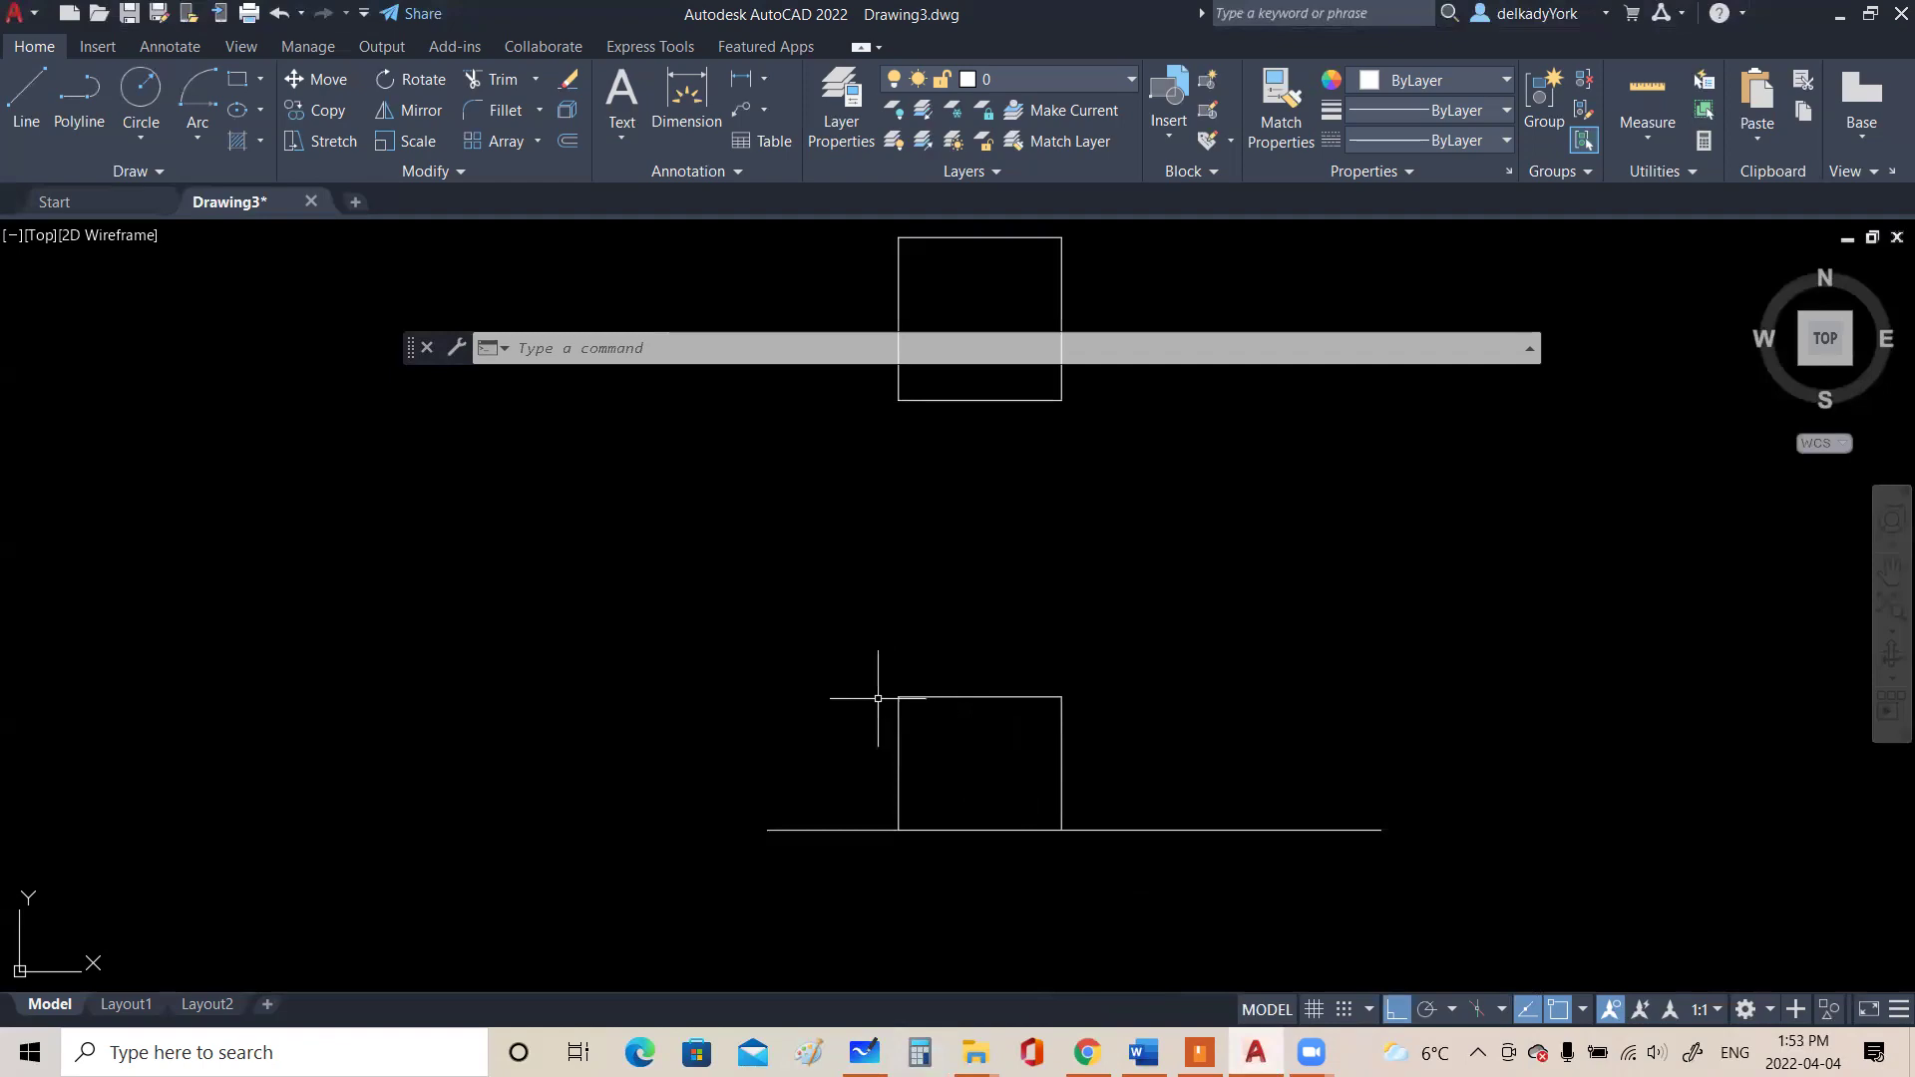
pyautogui.hotkey('alt', 'Tab')
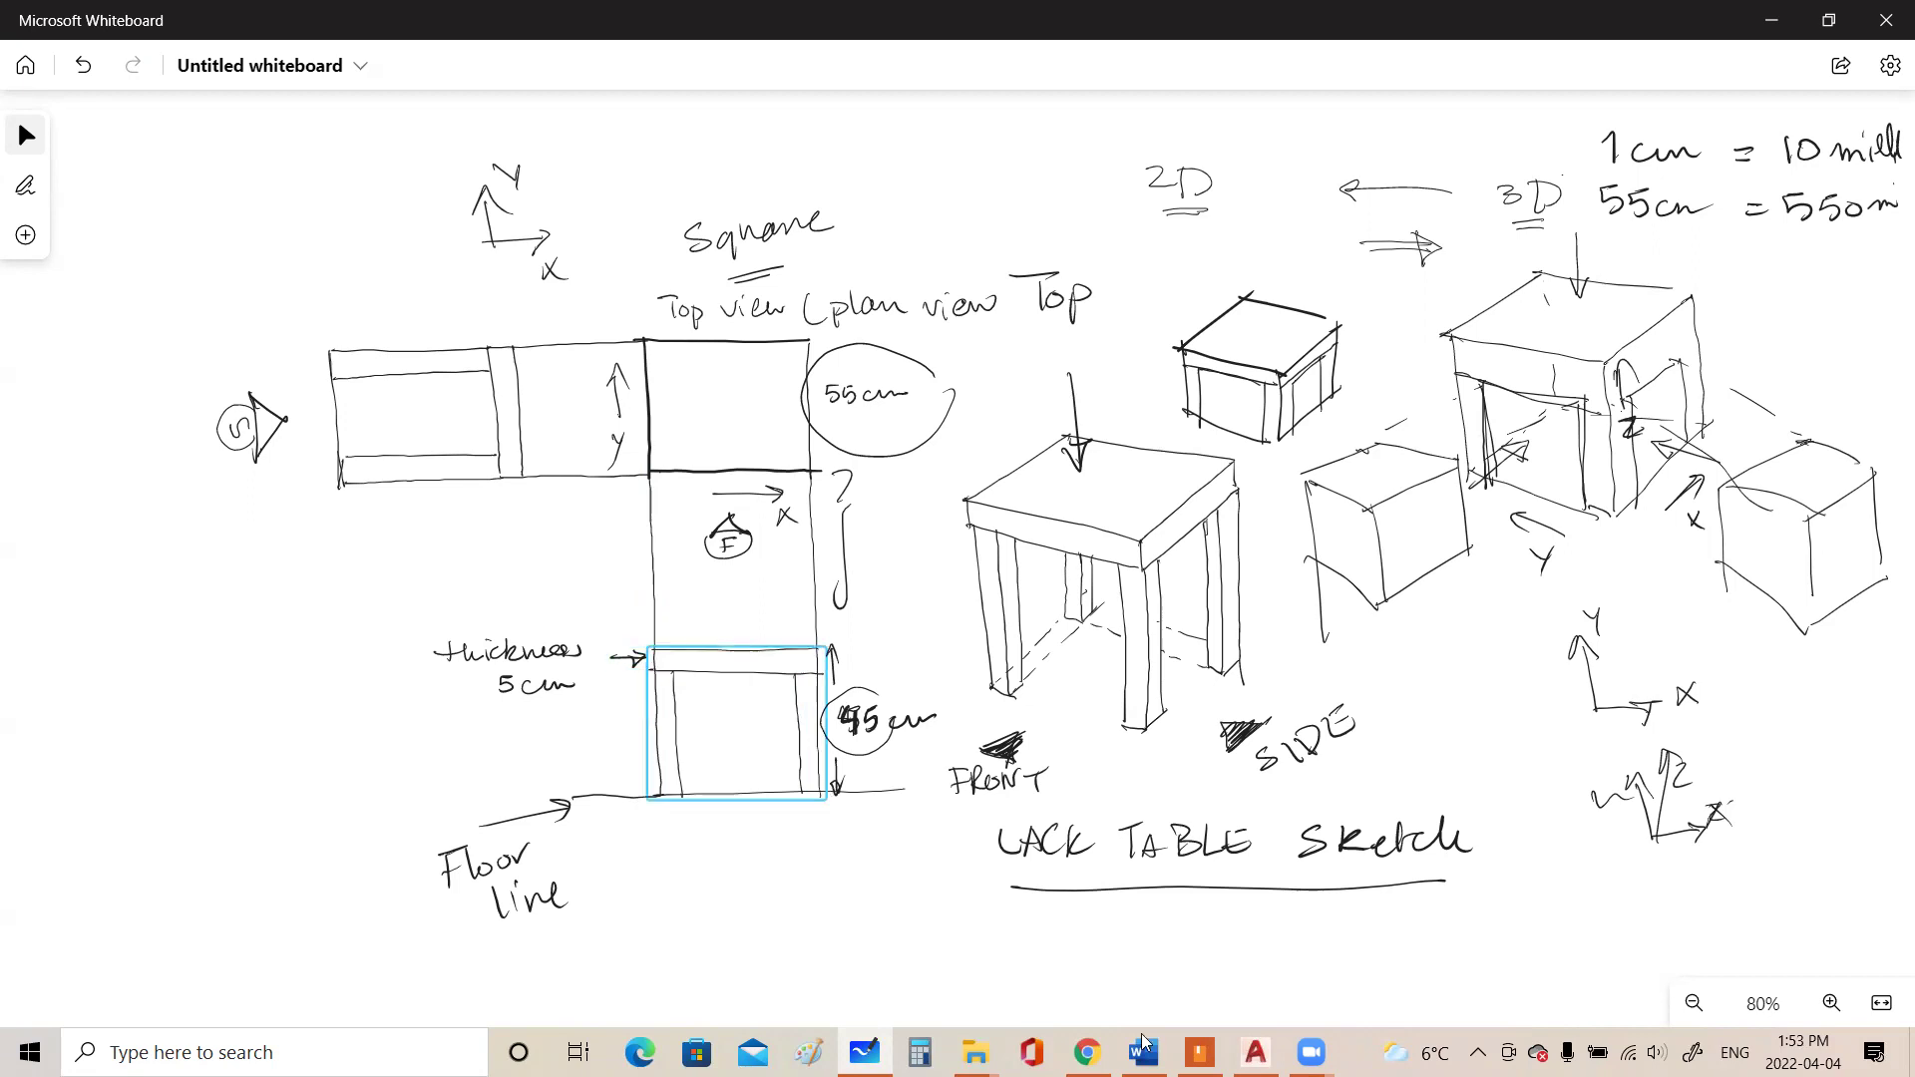
pyautogui.click(1255, 1053)
pyautogui.scroll(4, 983, 803)
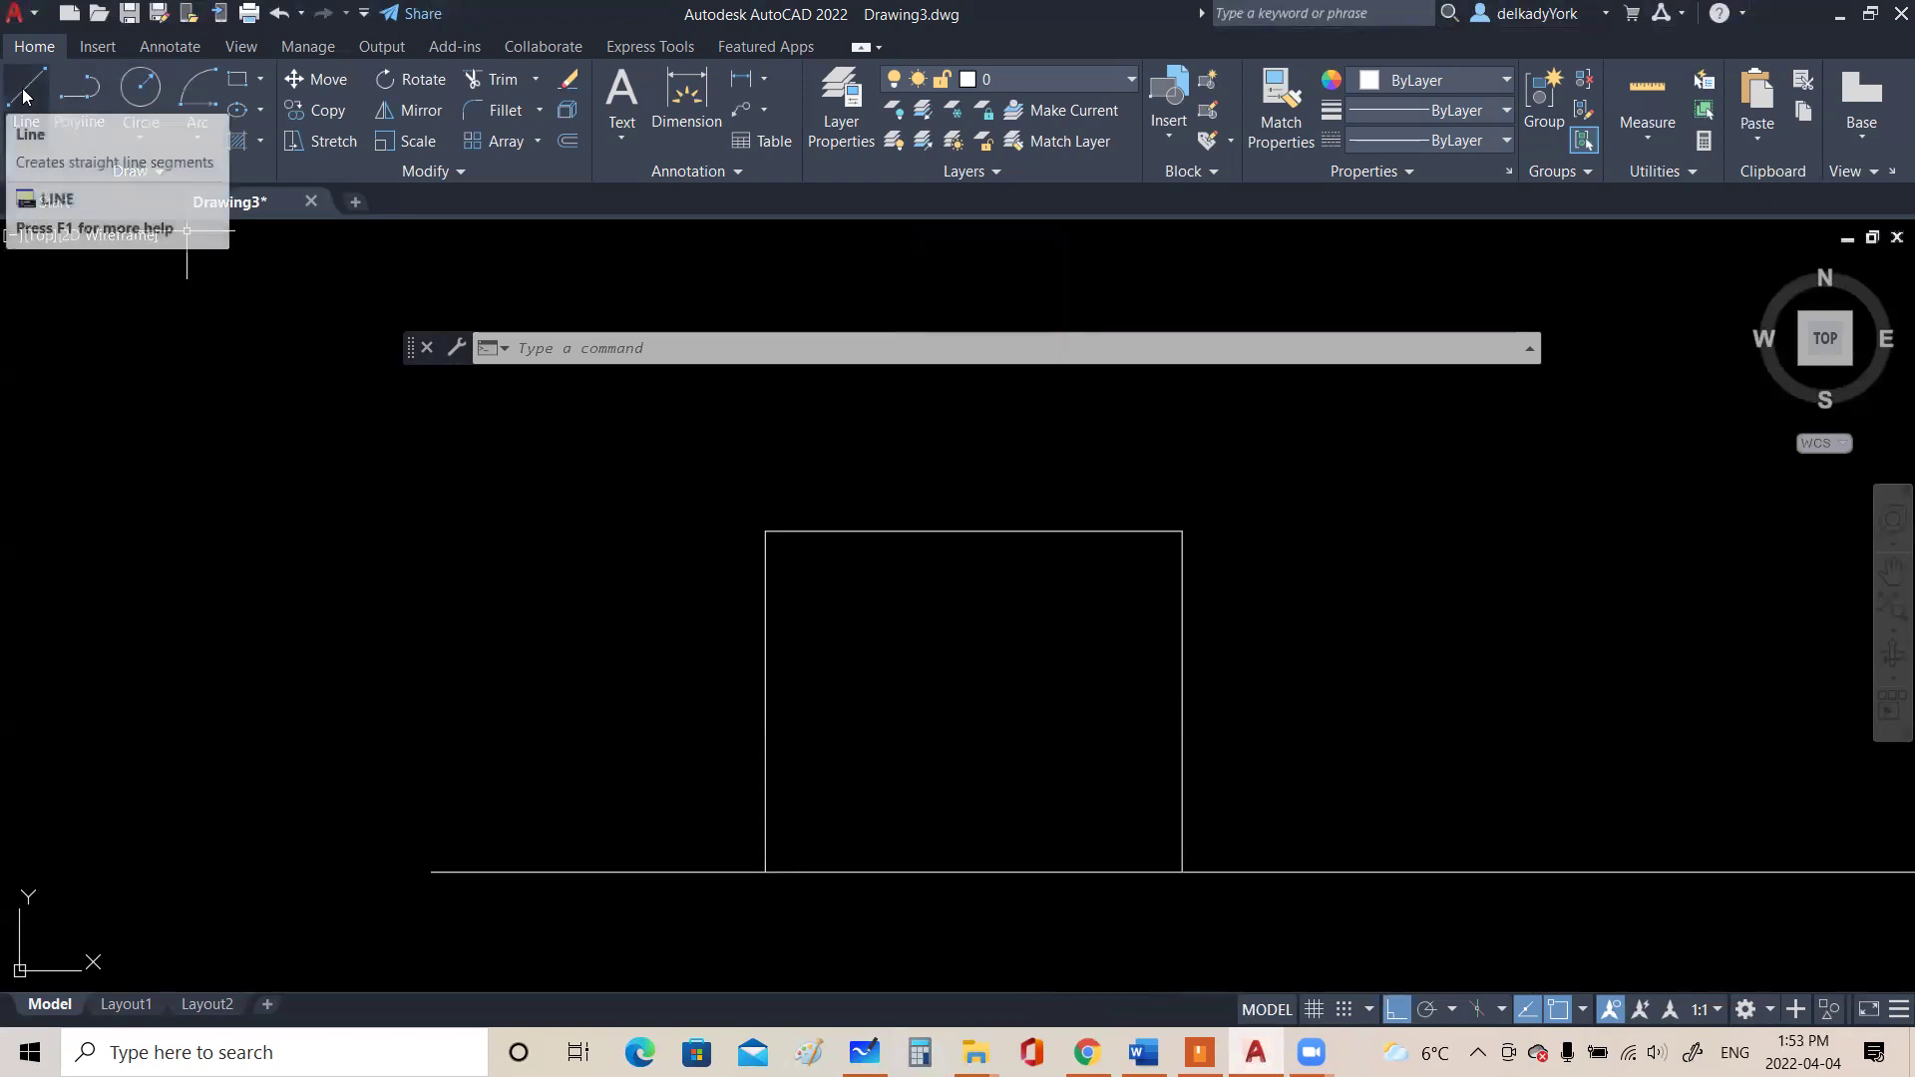
pyautogui.click(43, 133)
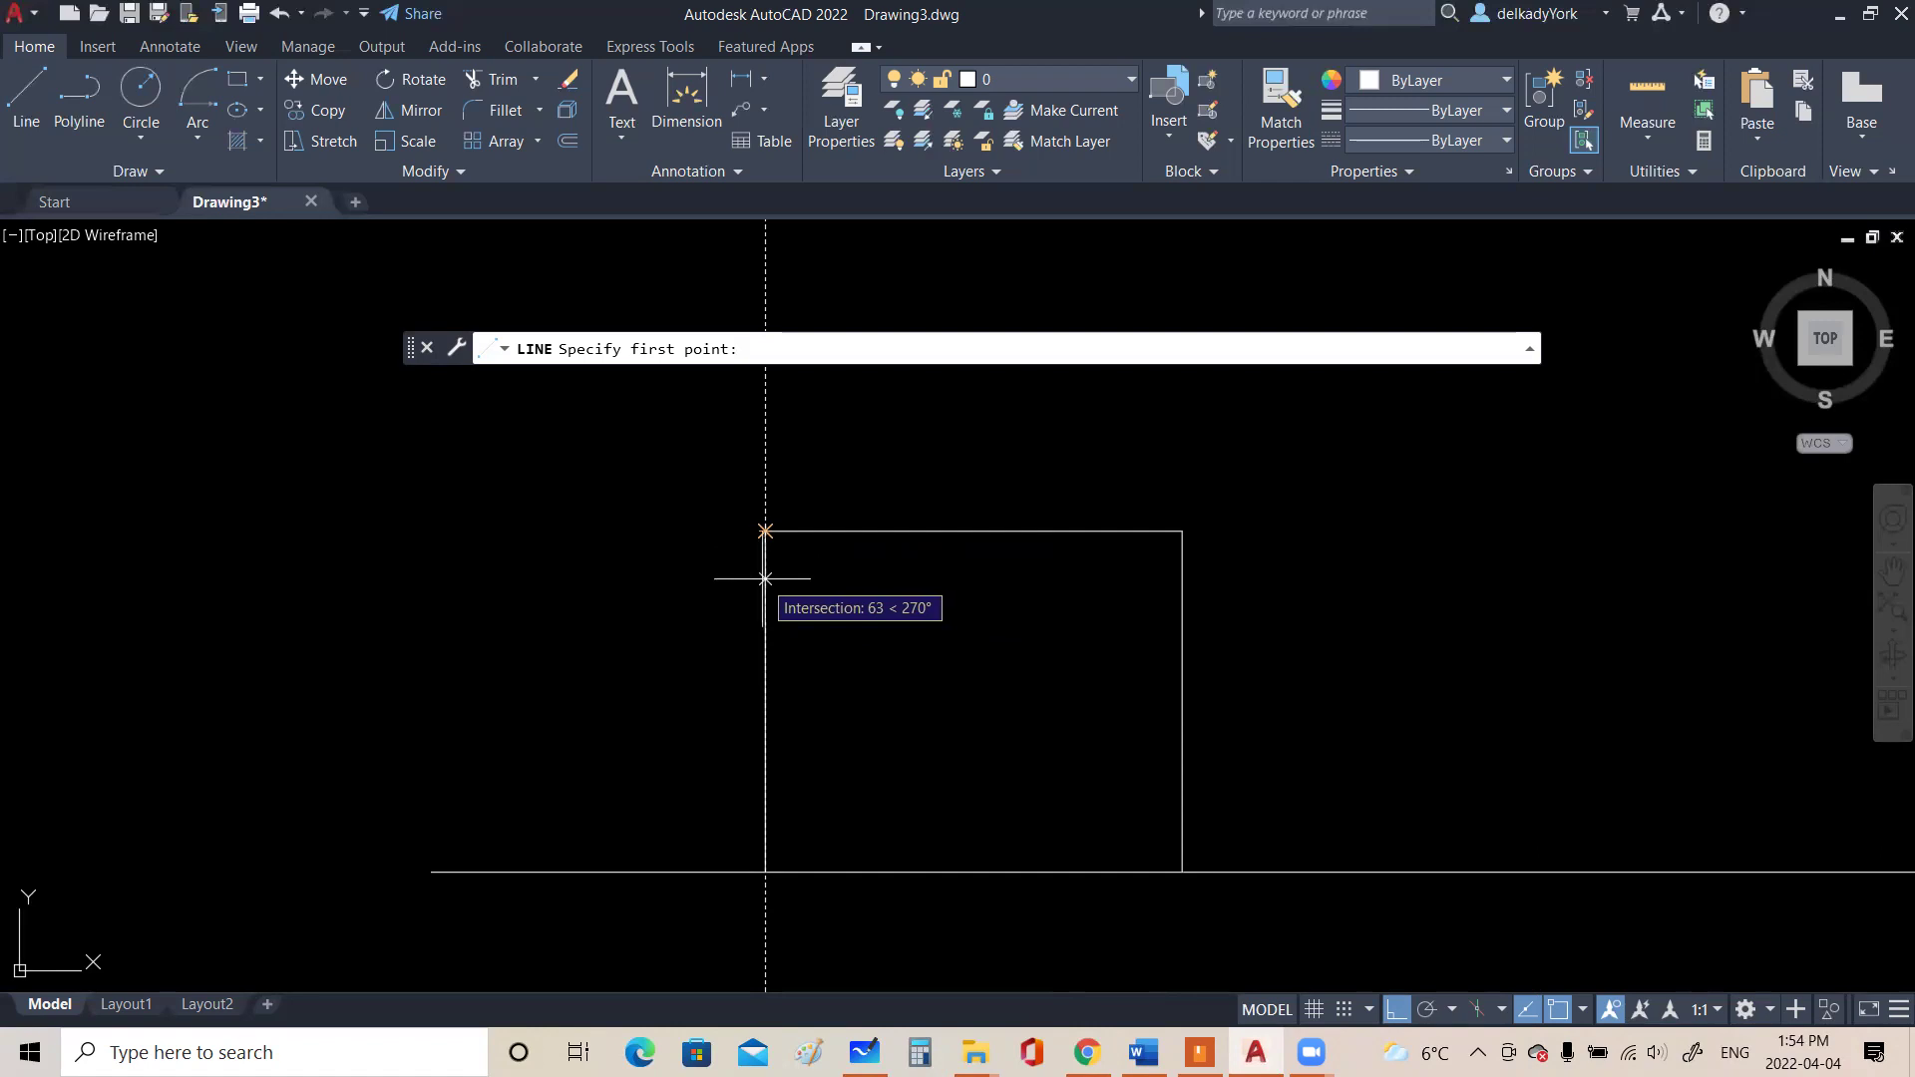
pyautogui.write('5')
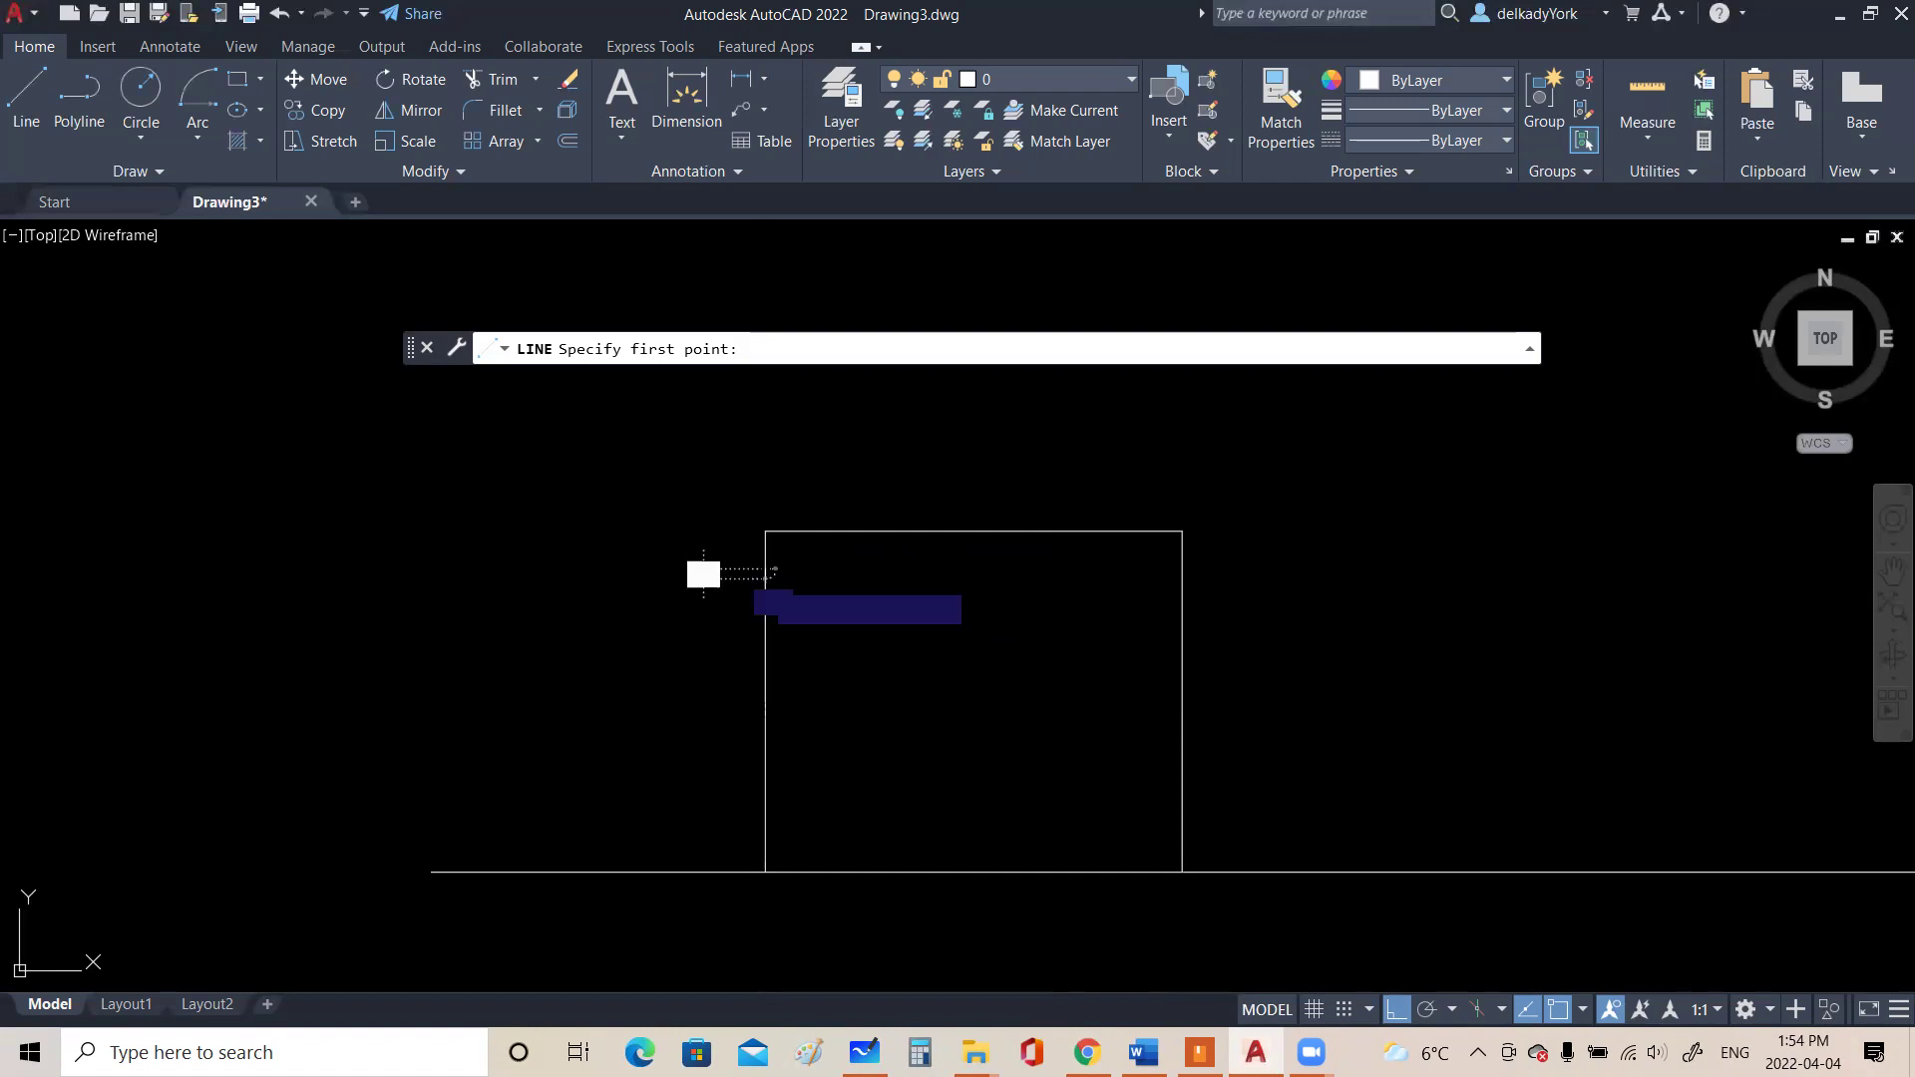
pyautogui.press('Return')
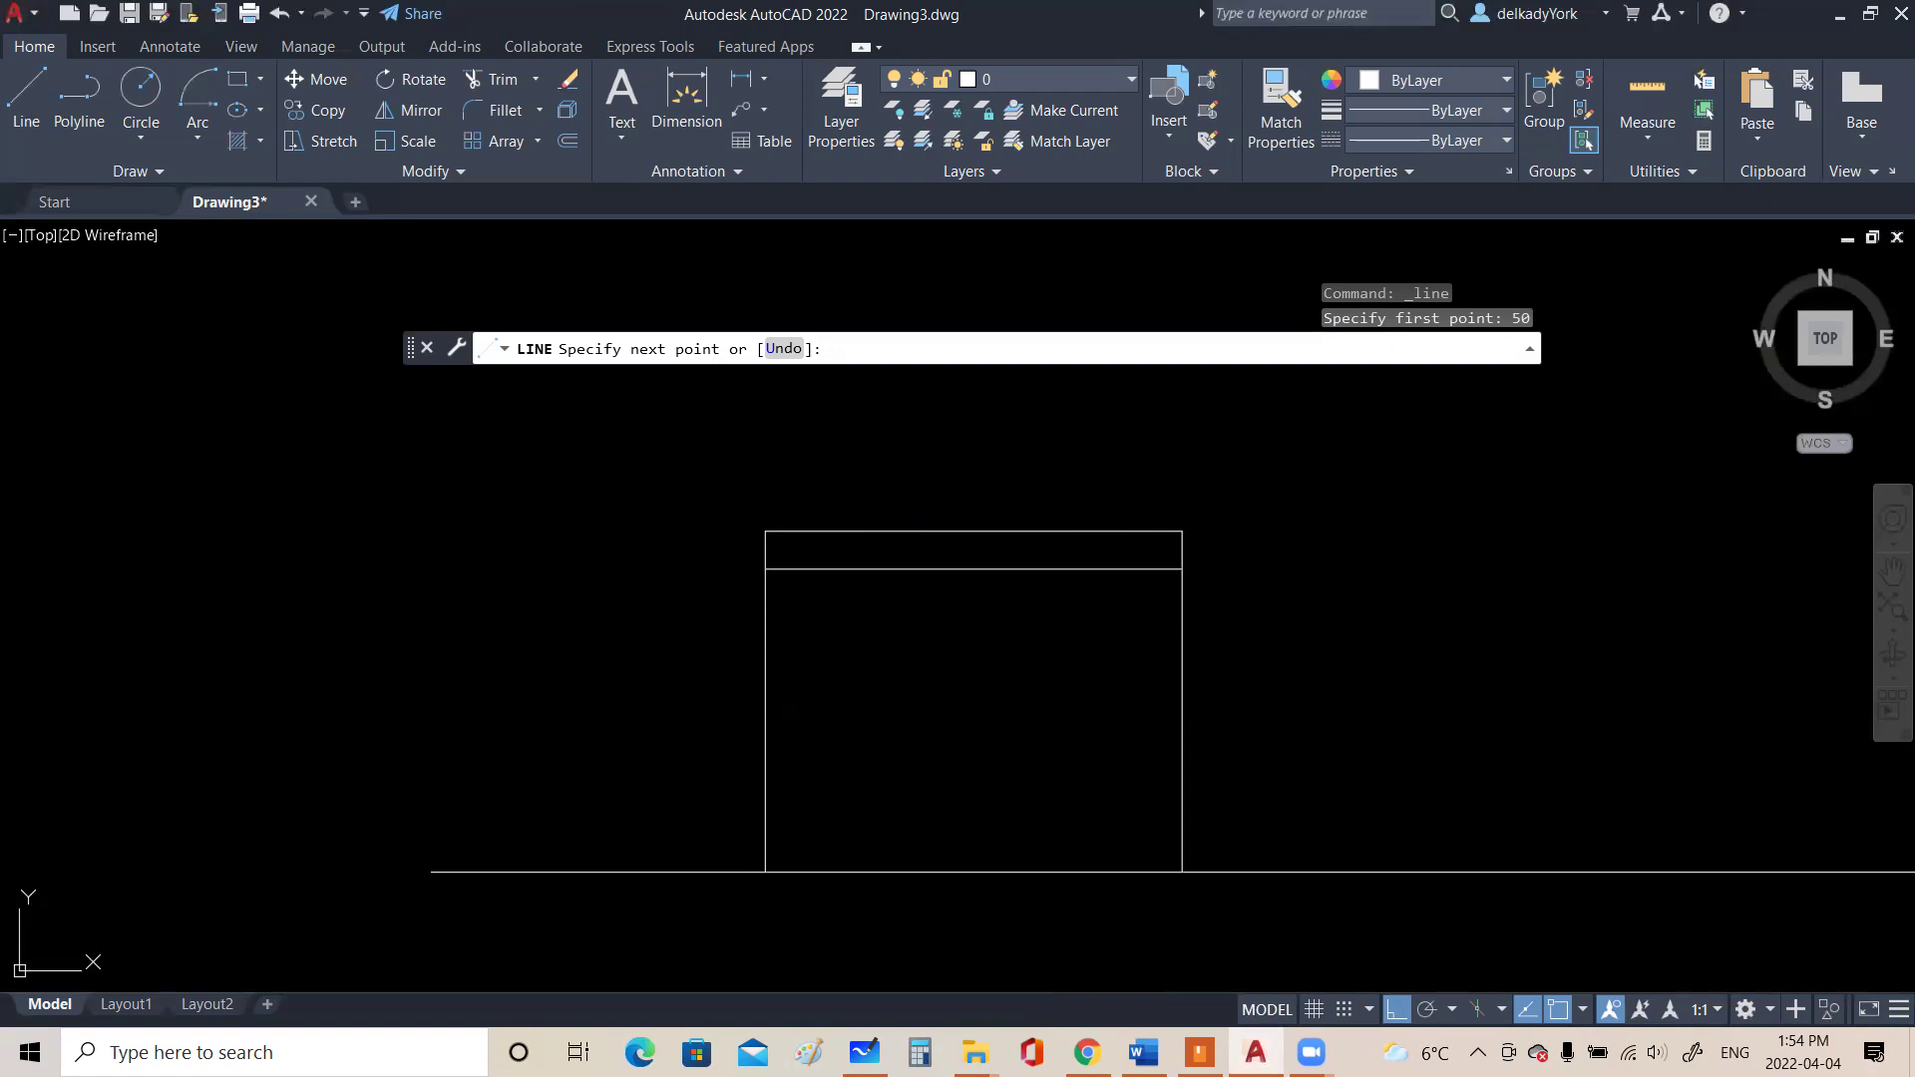
pyautogui.click(1180, 570)
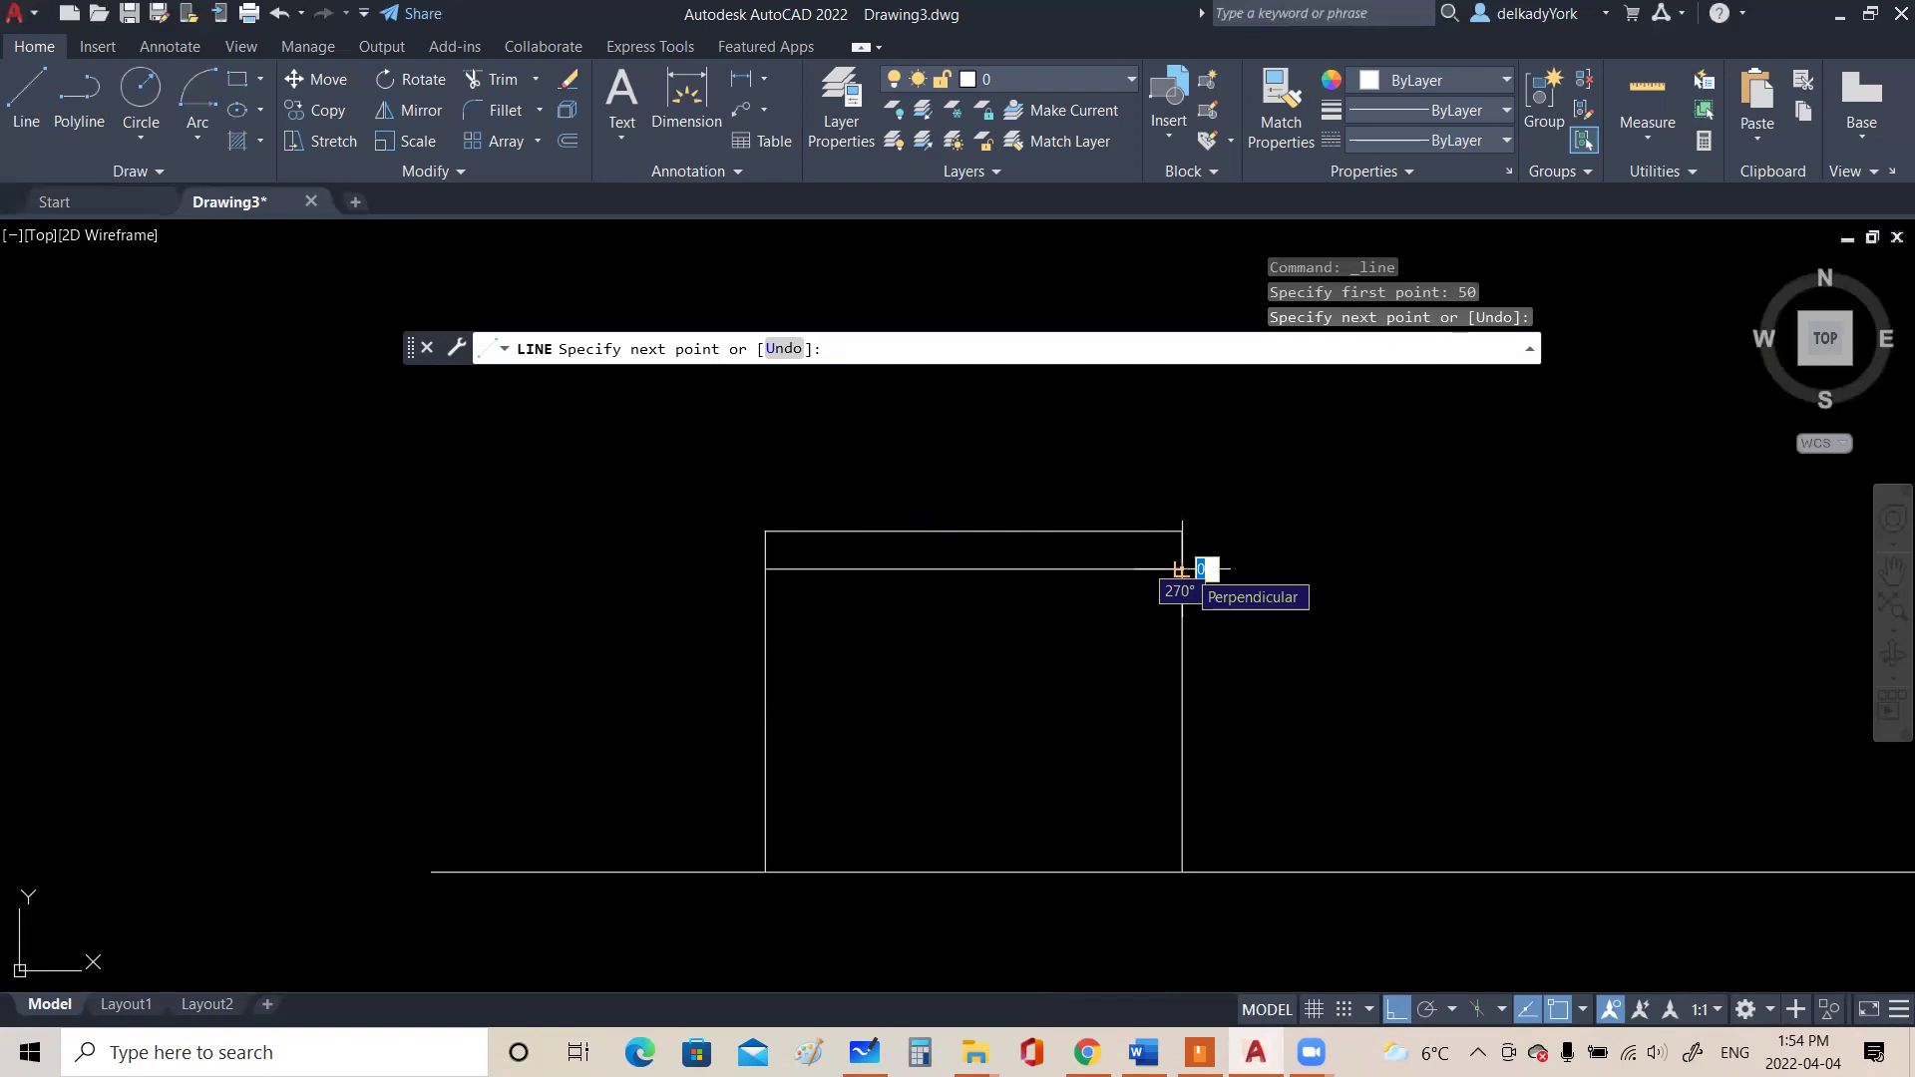
pyautogui.press('Escape')
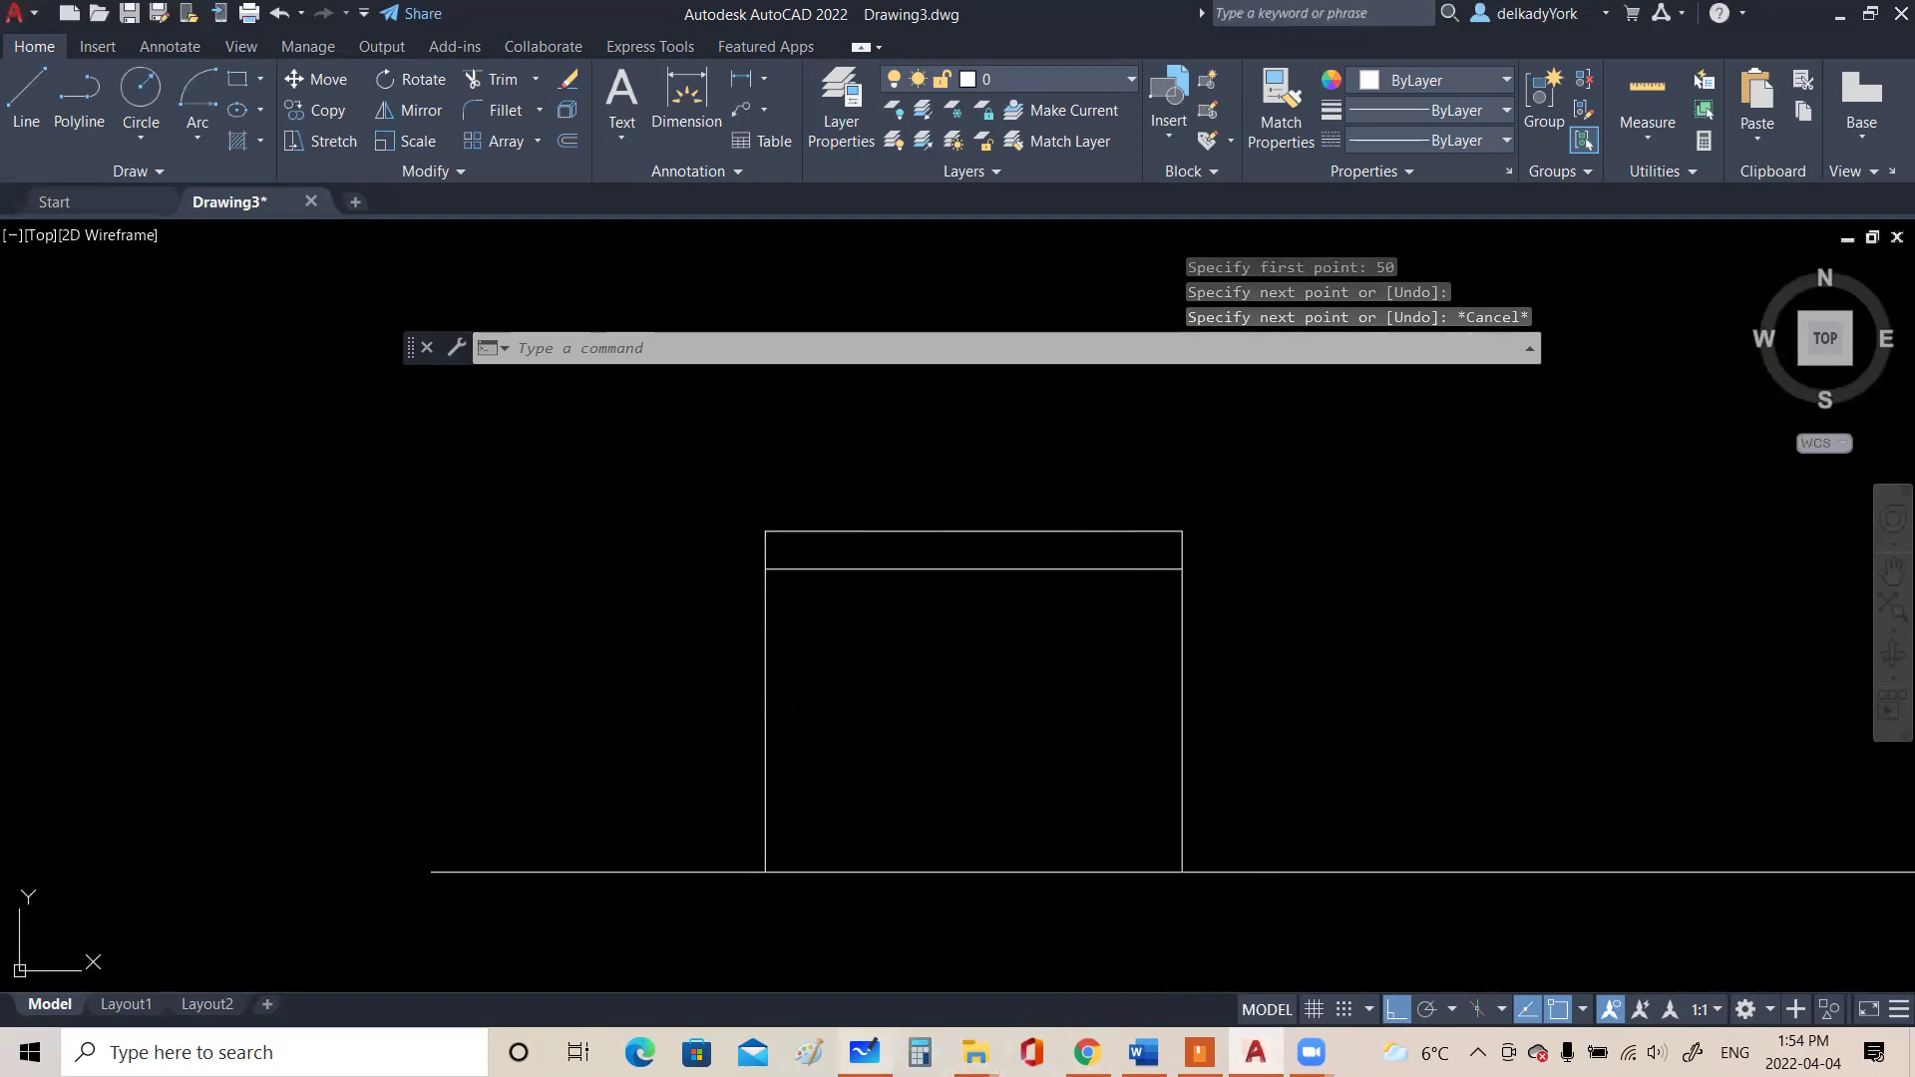
# Switch to Microsoft Whiteboard to review the front view's legs, and return to AutoCAD with no command active
pyautogui.click(864, 1052)
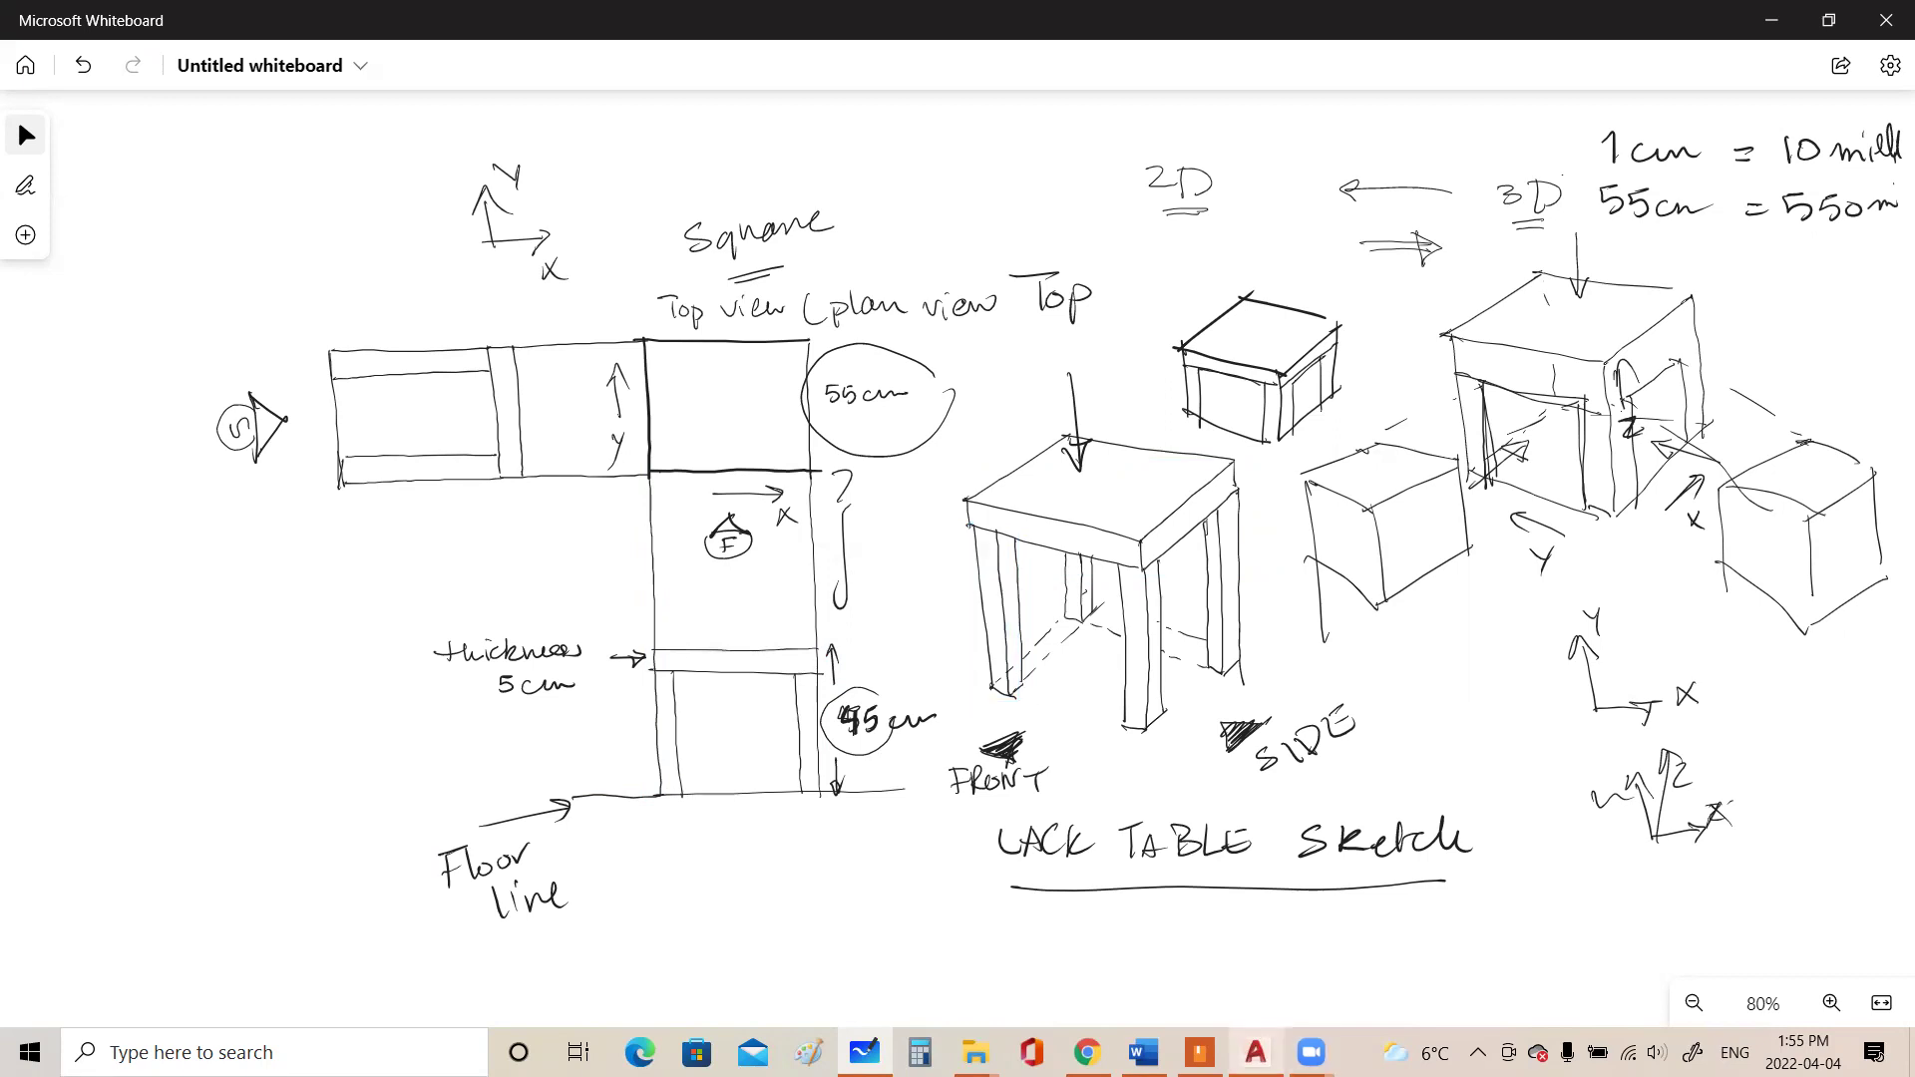
pyautogui.click(1255, 1053)
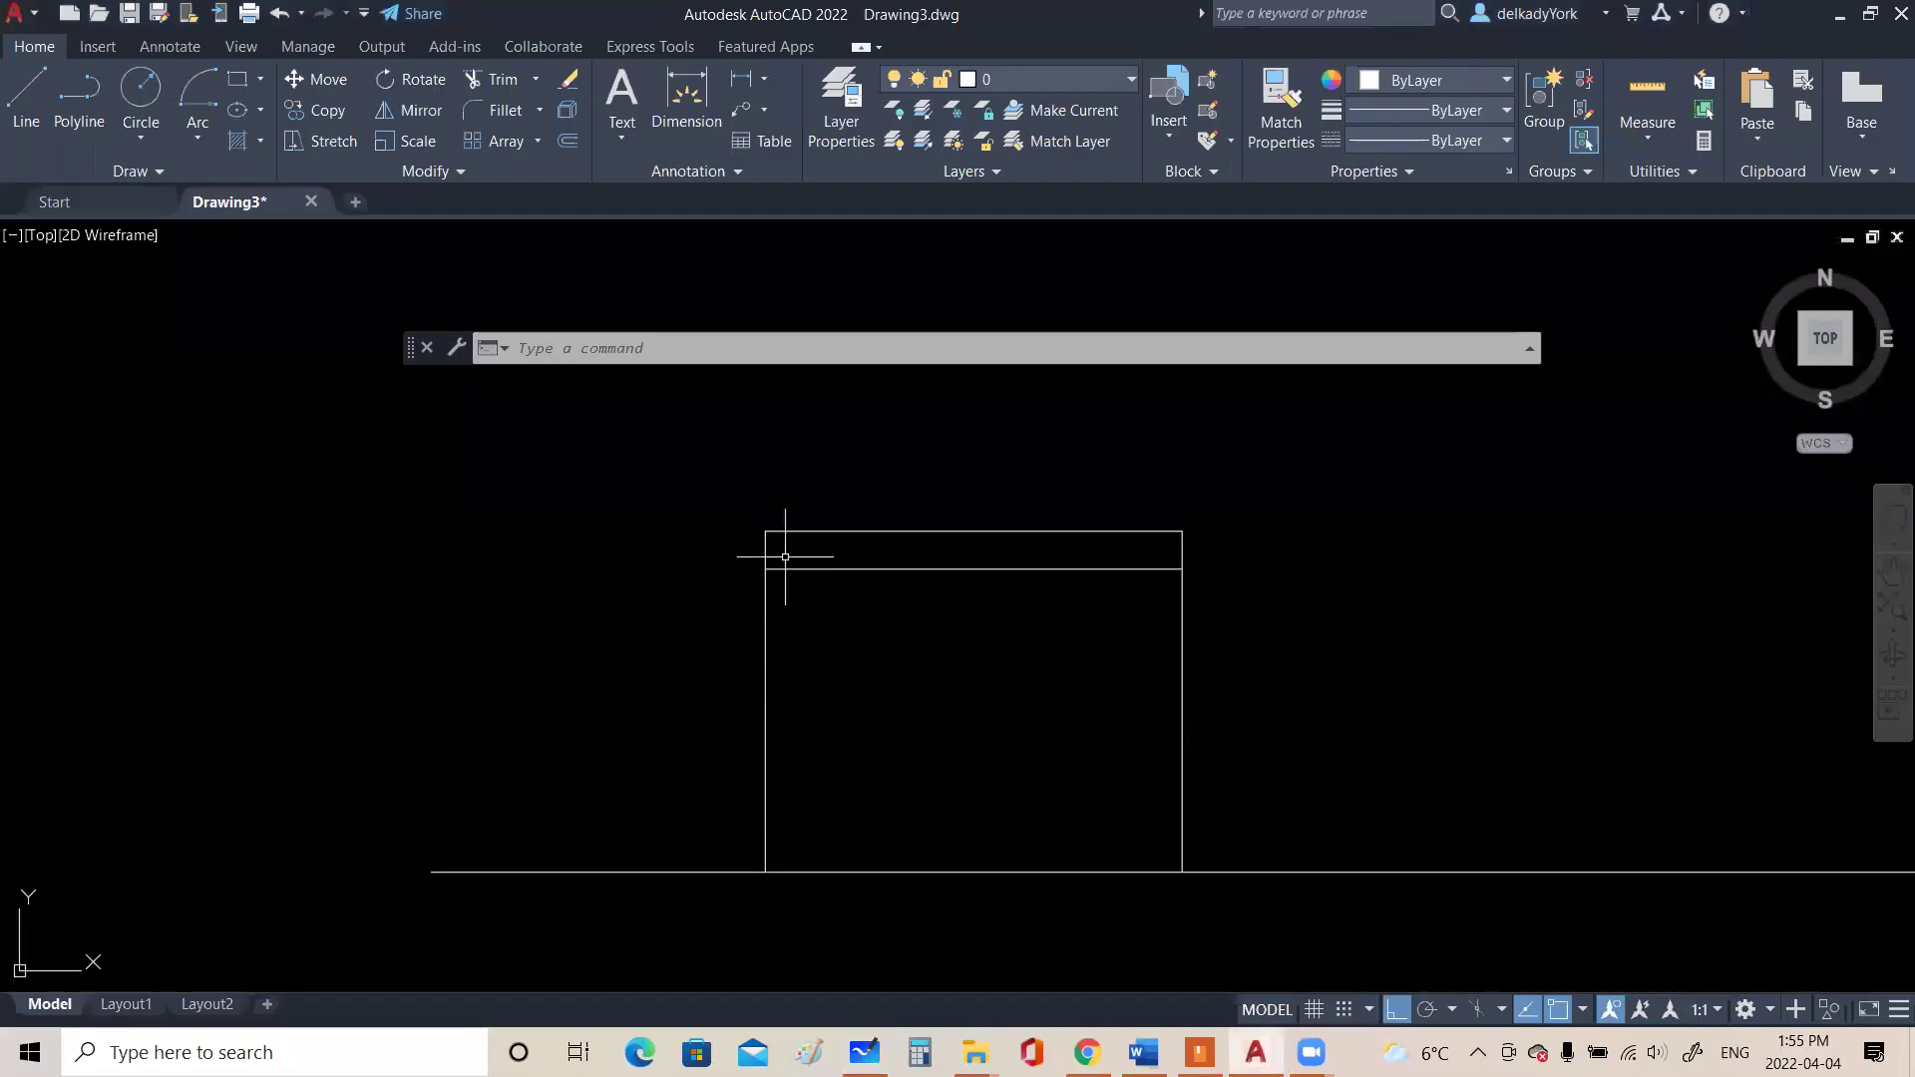
pyautogui.click(12, 108)
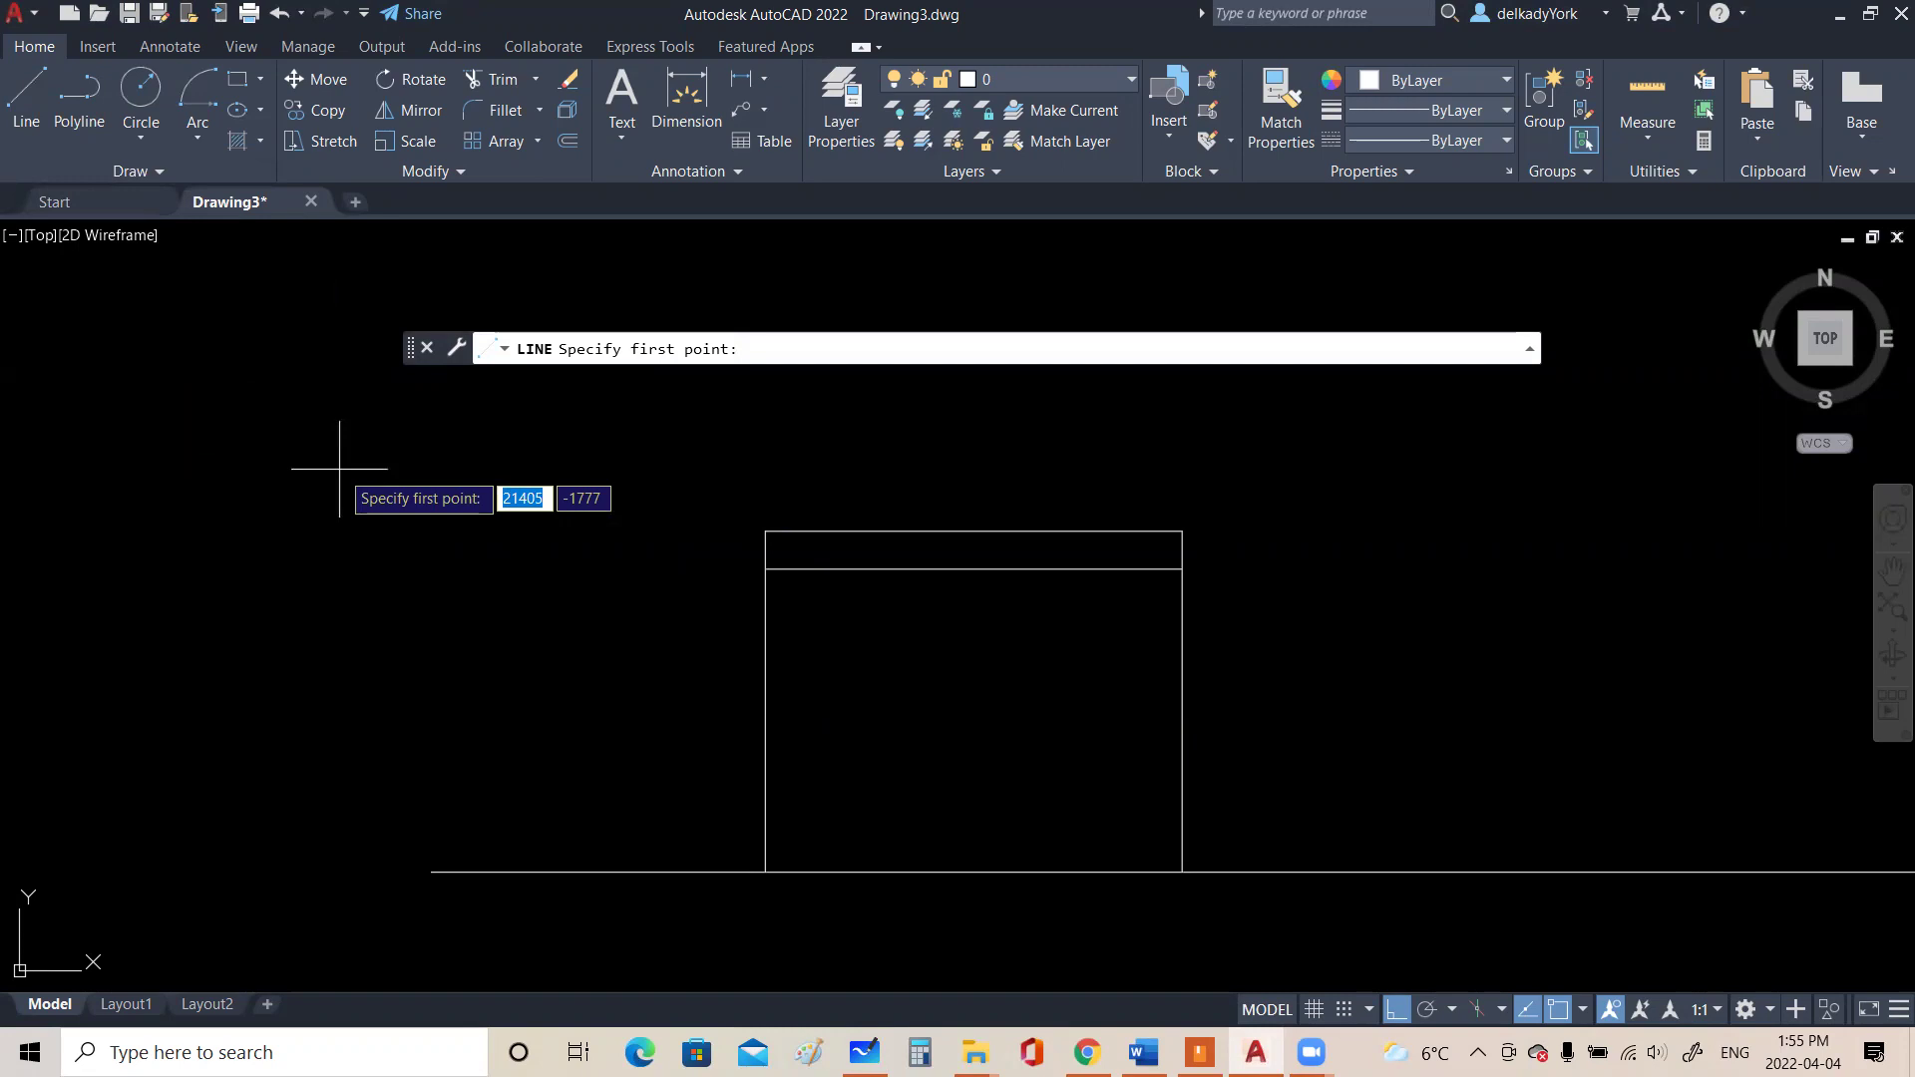
pyautogui.press('Escape')
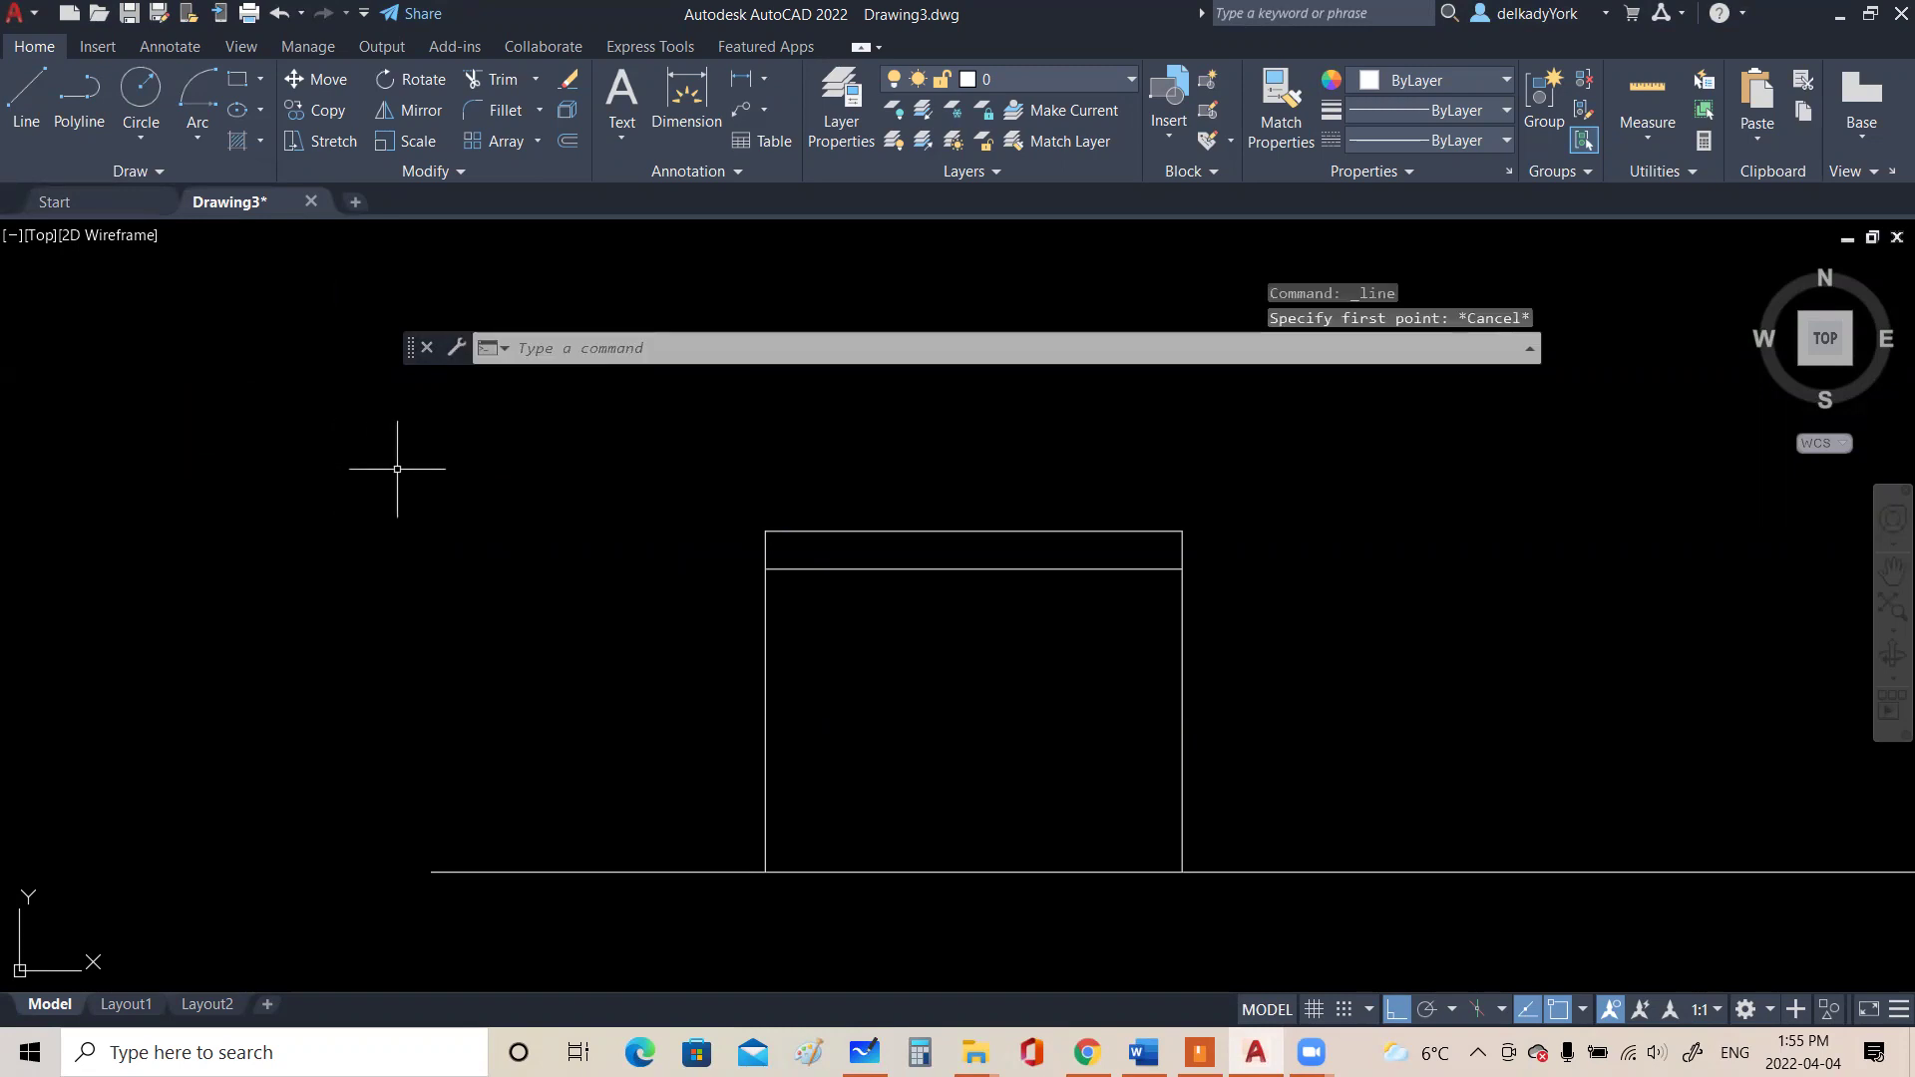
# Draw the left leg's inner edge from the tabletop's underside, 50 in from the left side, straight down to the floor line
pyautogui.rightClick(454, 494)
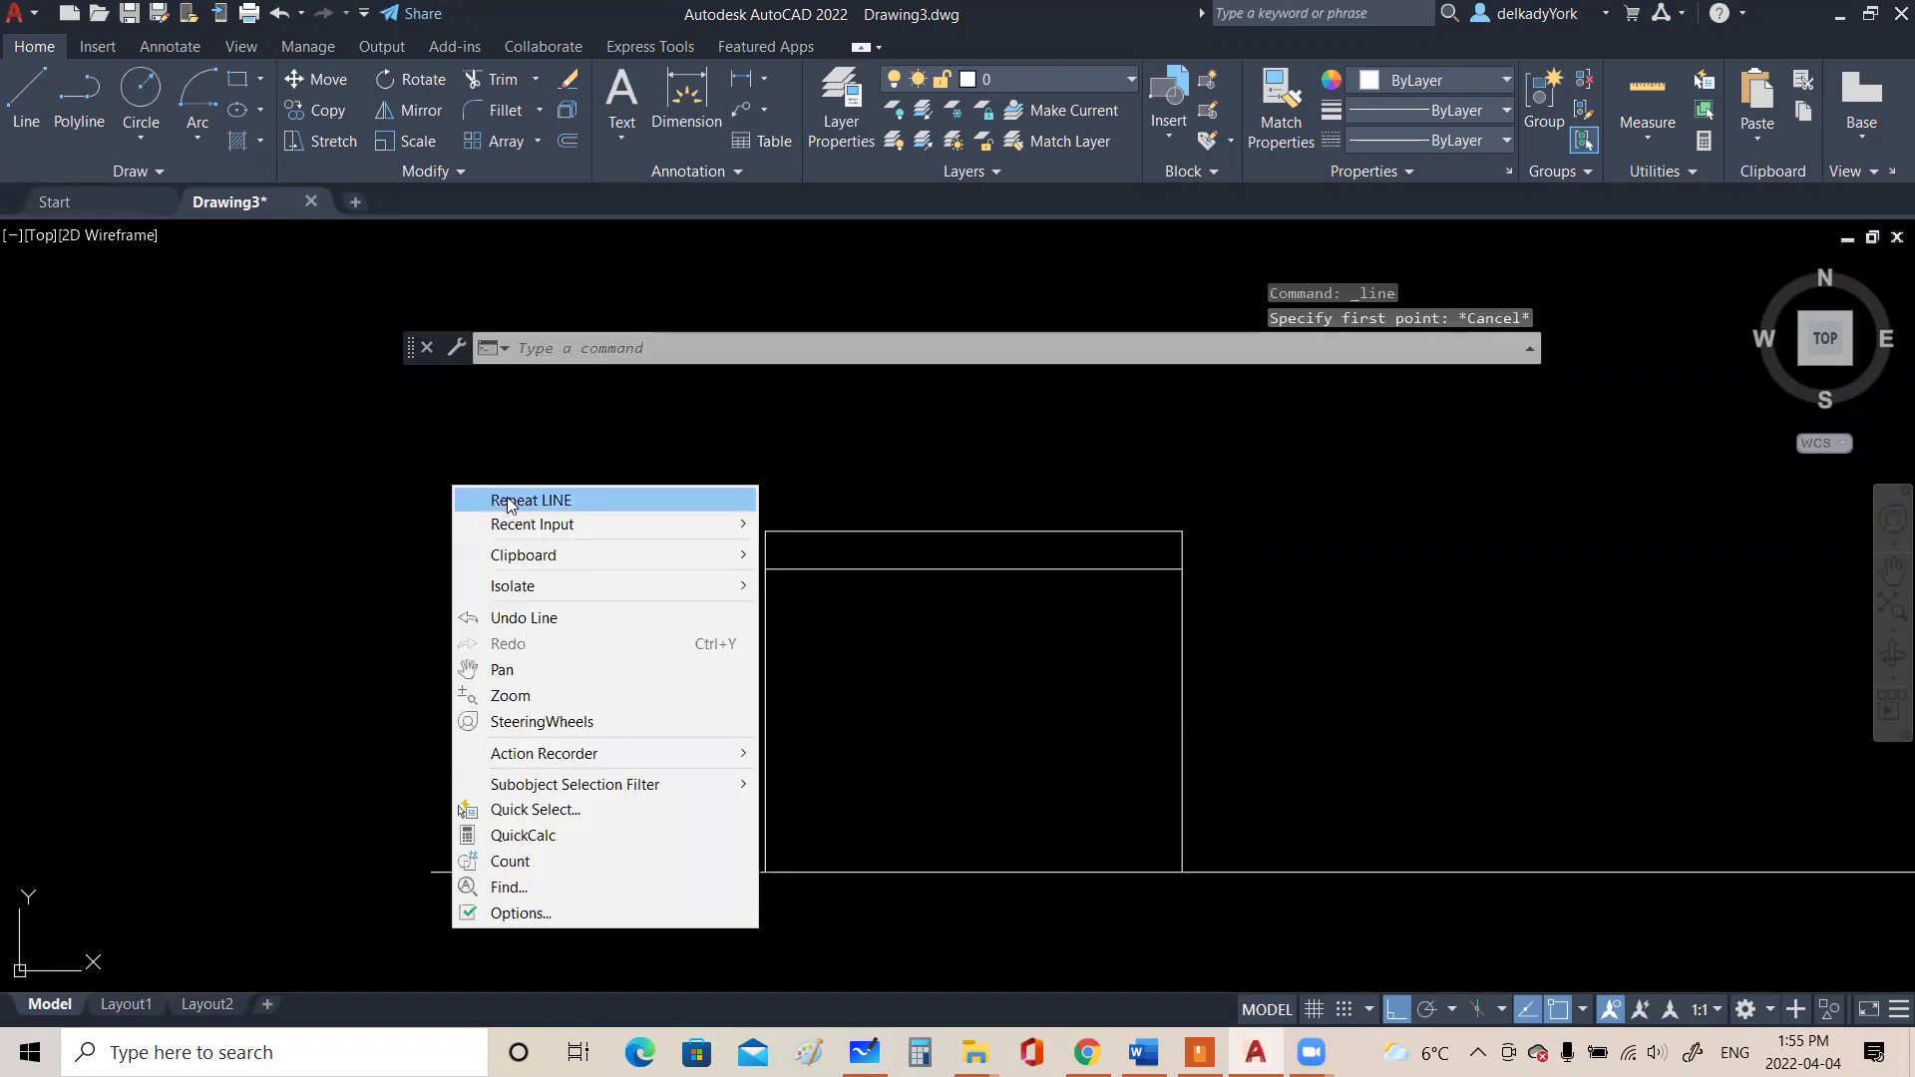
pyautogui.click(510, 502)
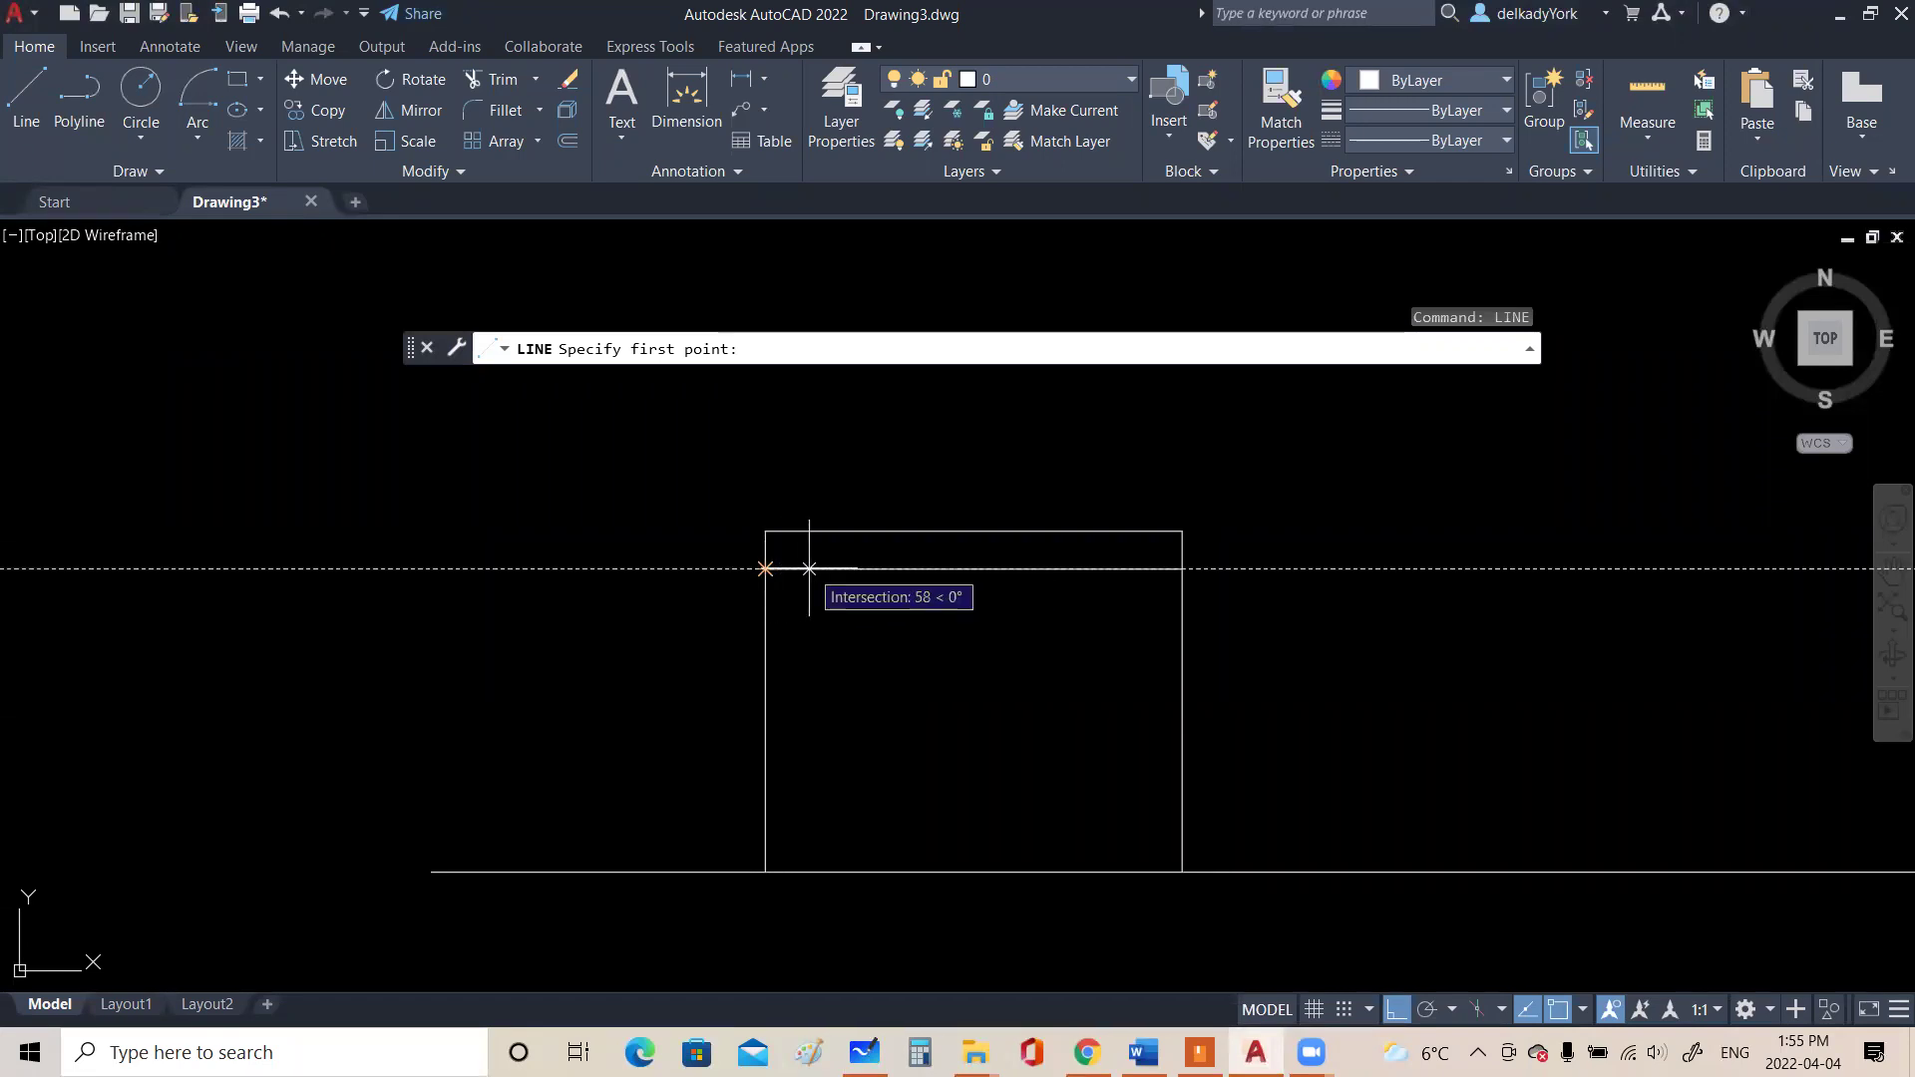
pyautogui.write('50')
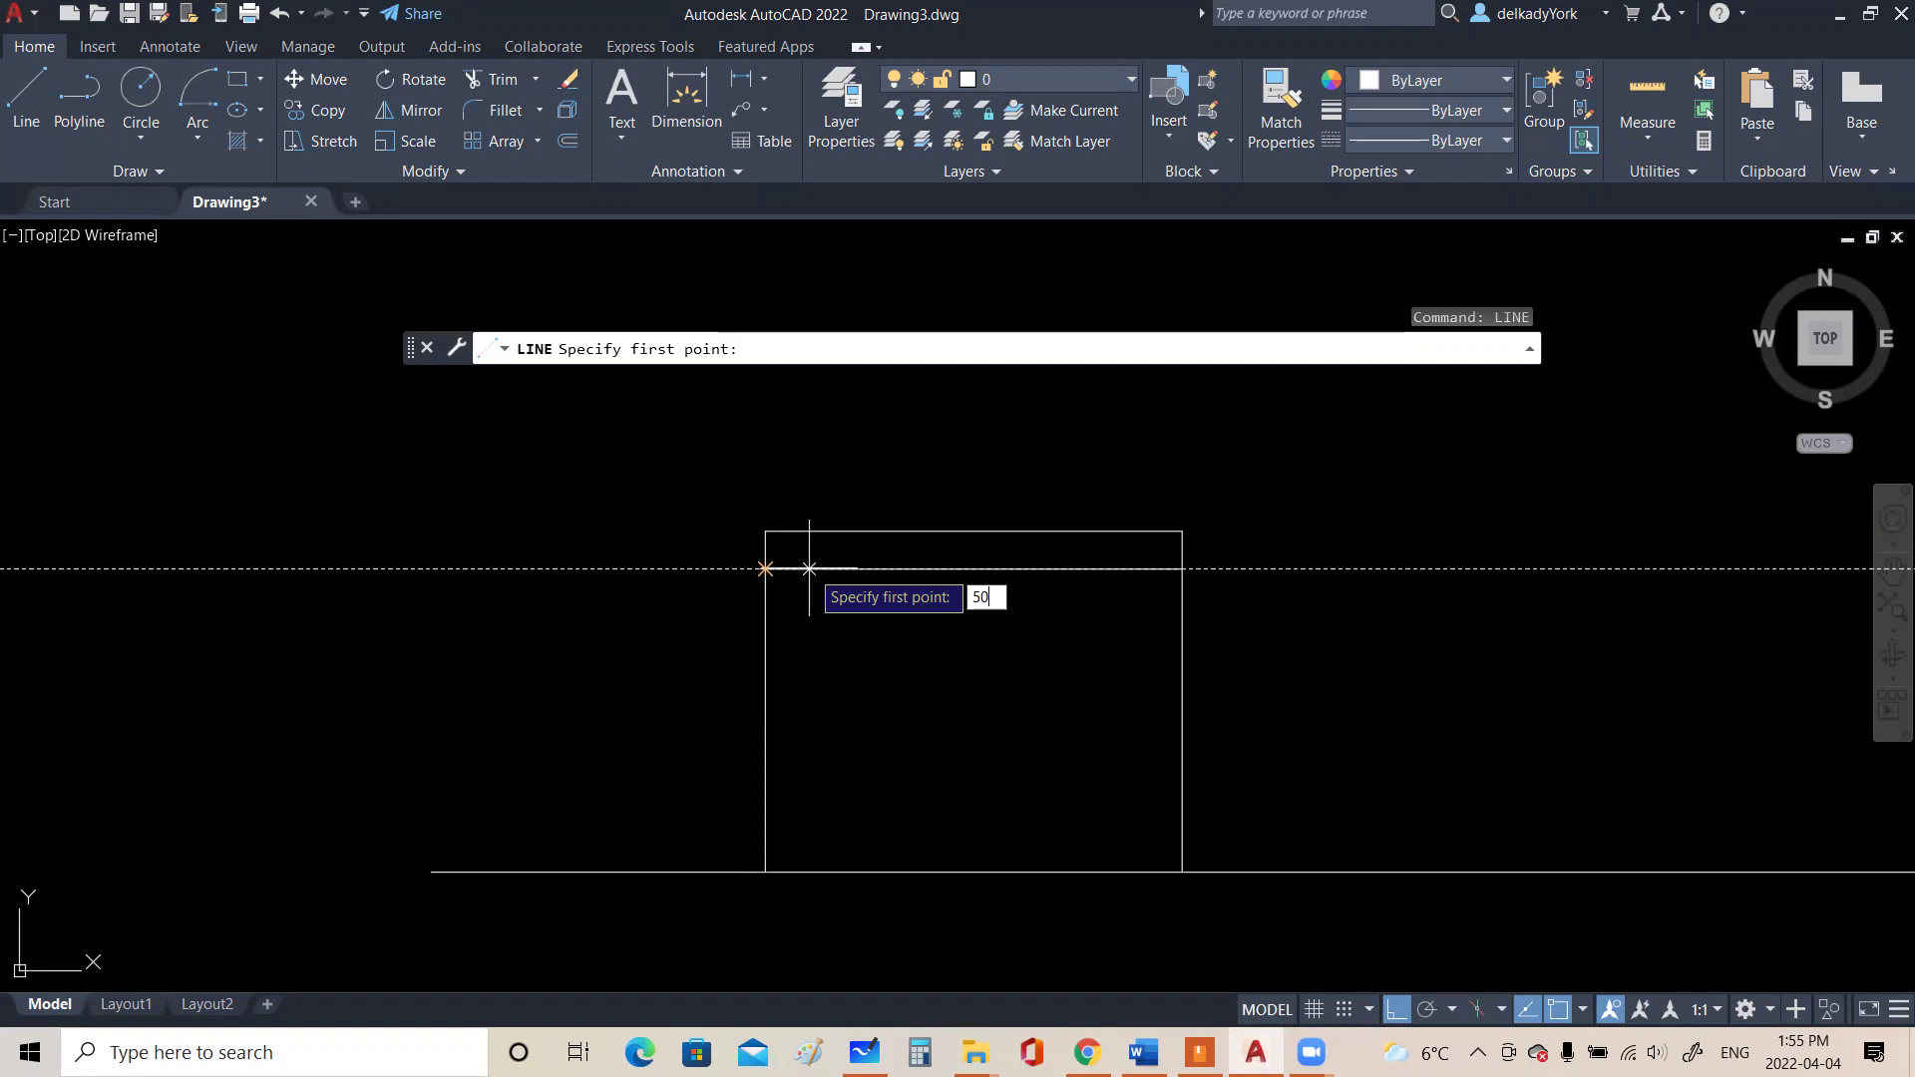
pyautogui.press('Return')
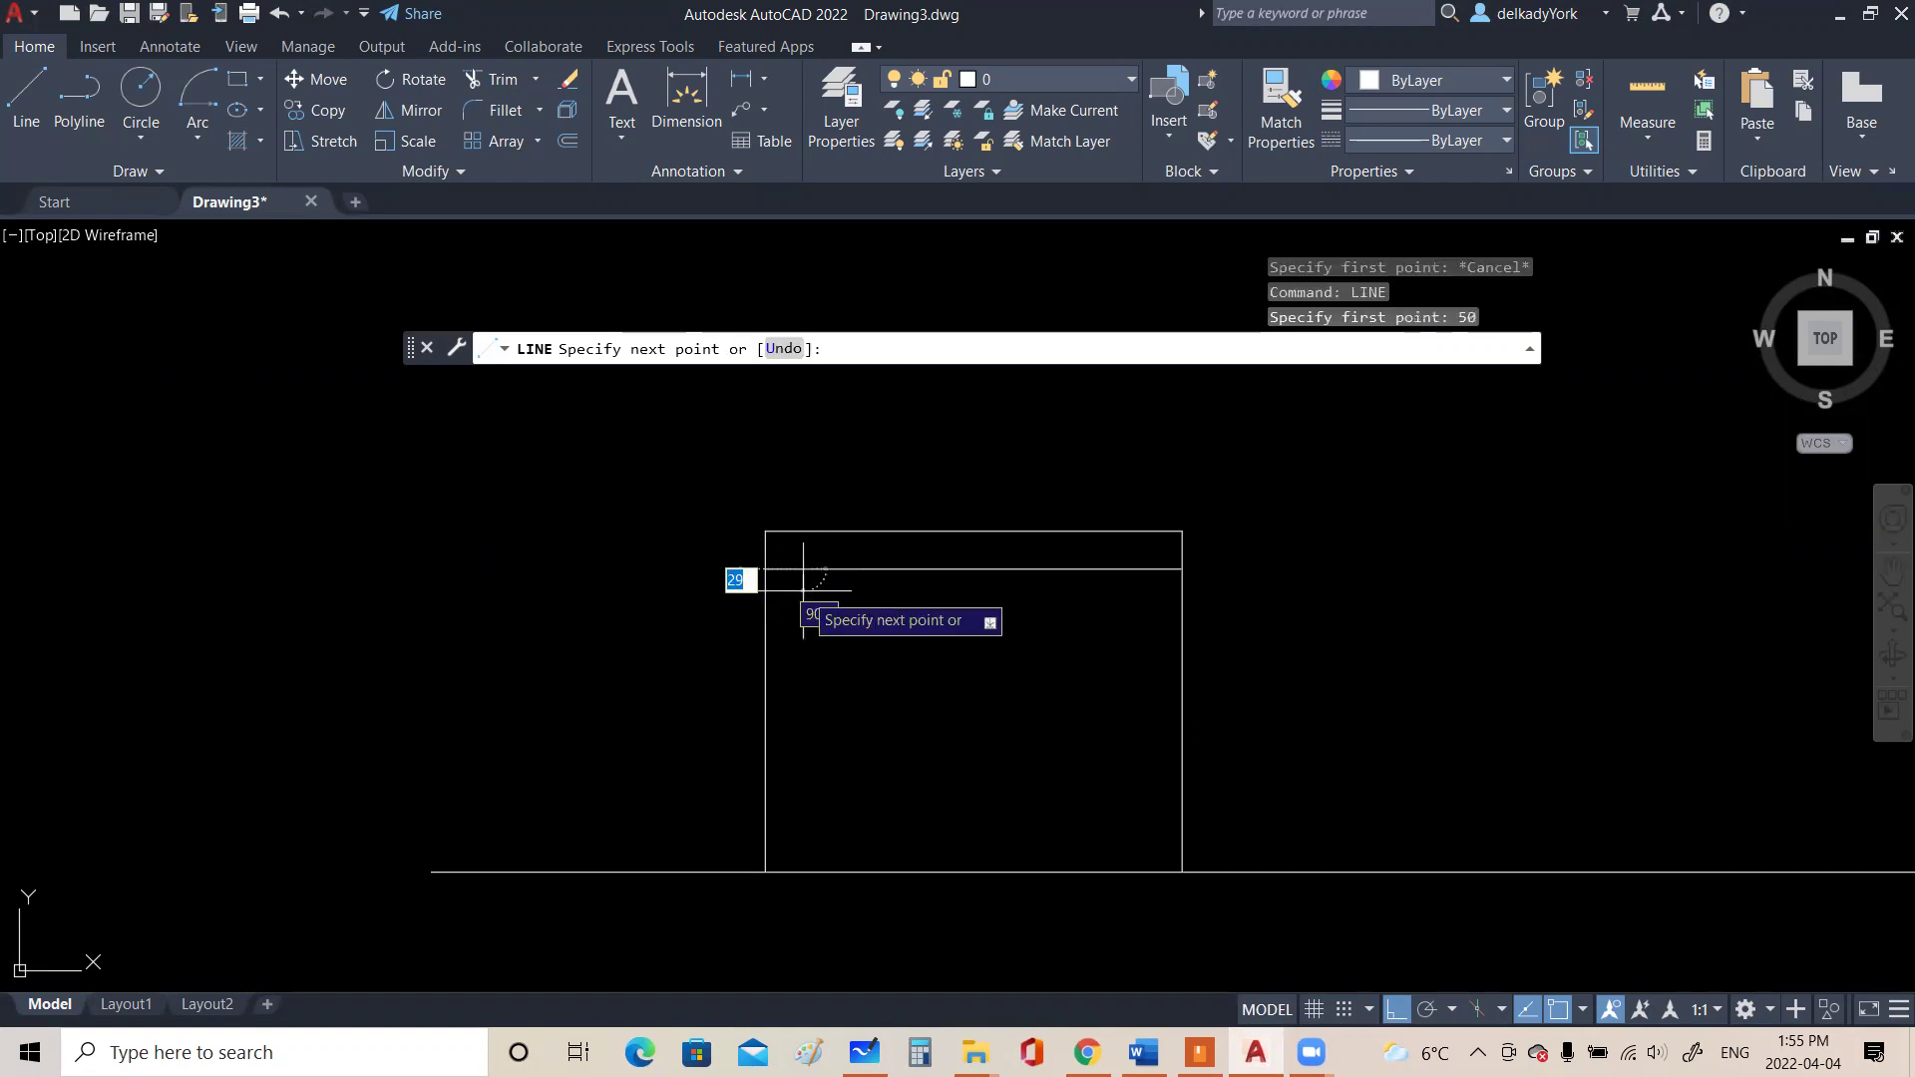
pyautogui.click(803, 874)
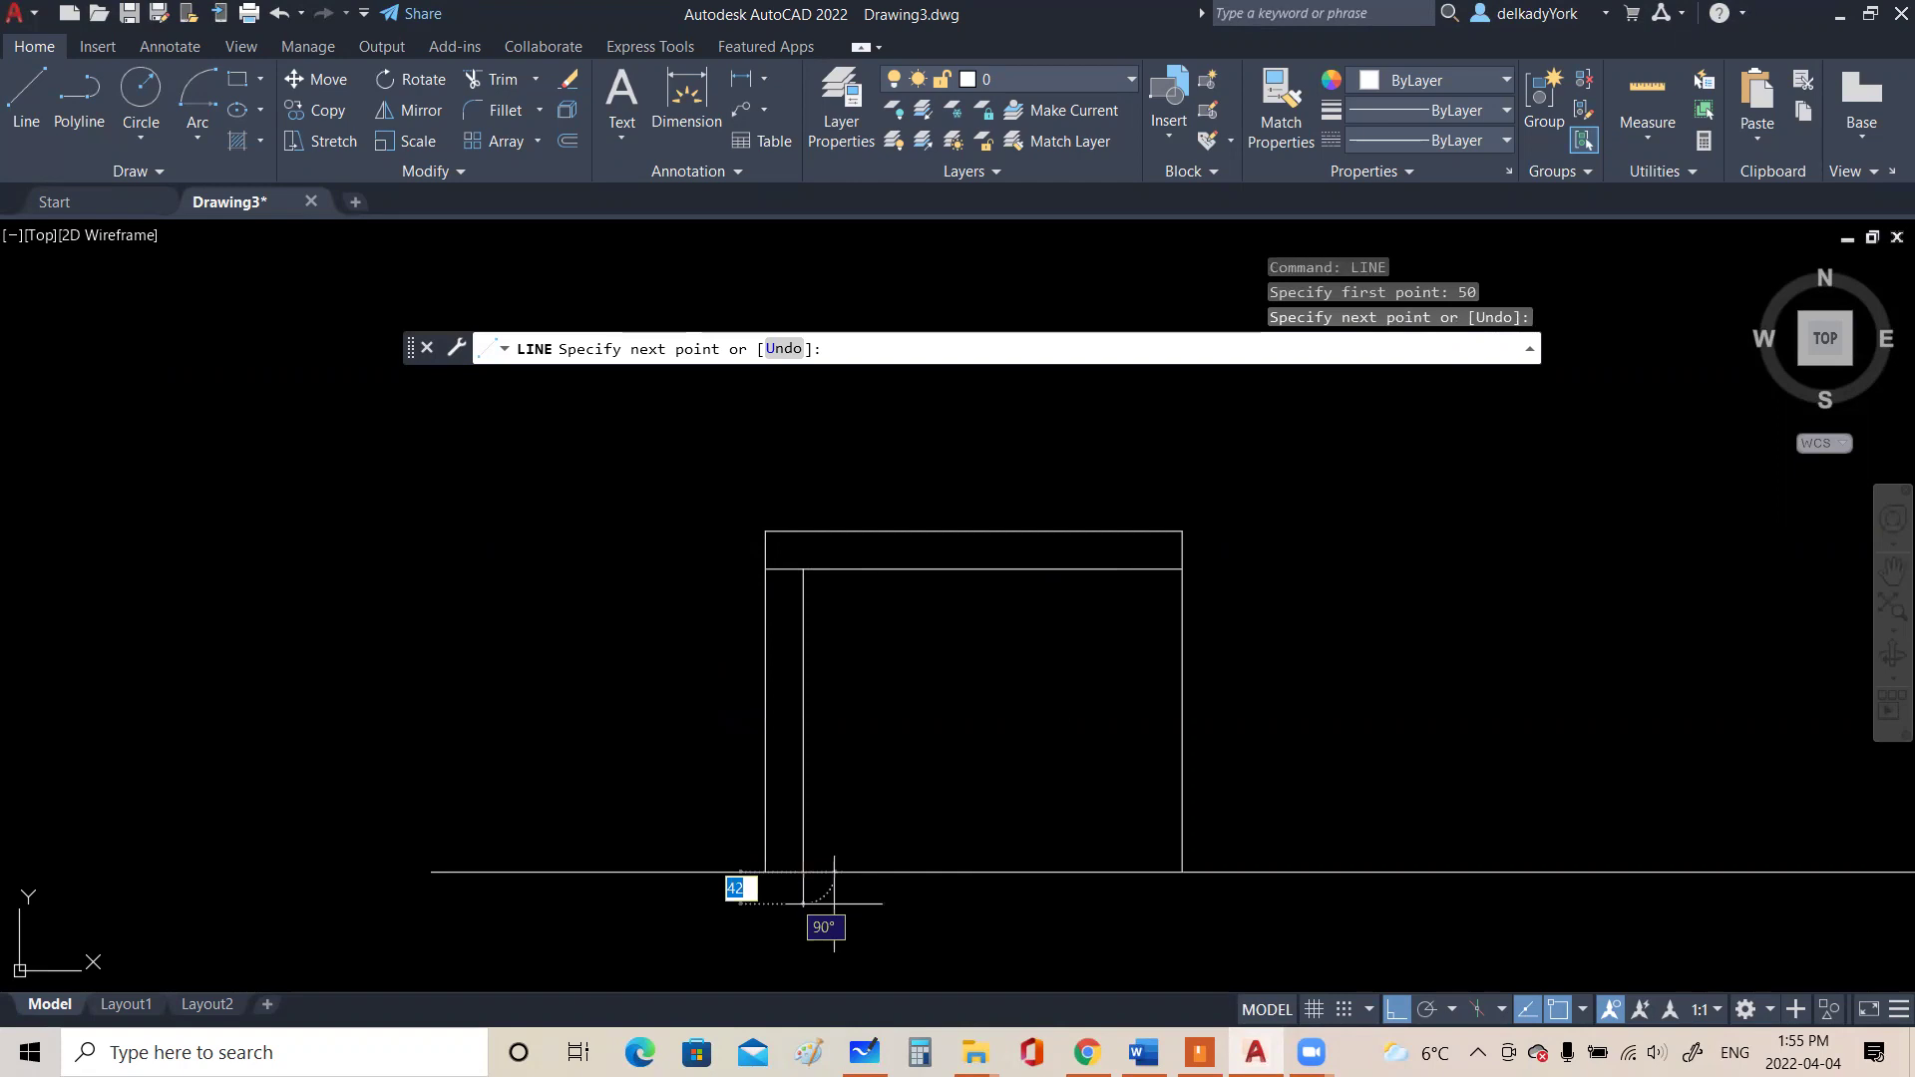
pyautogui.press('Escape')
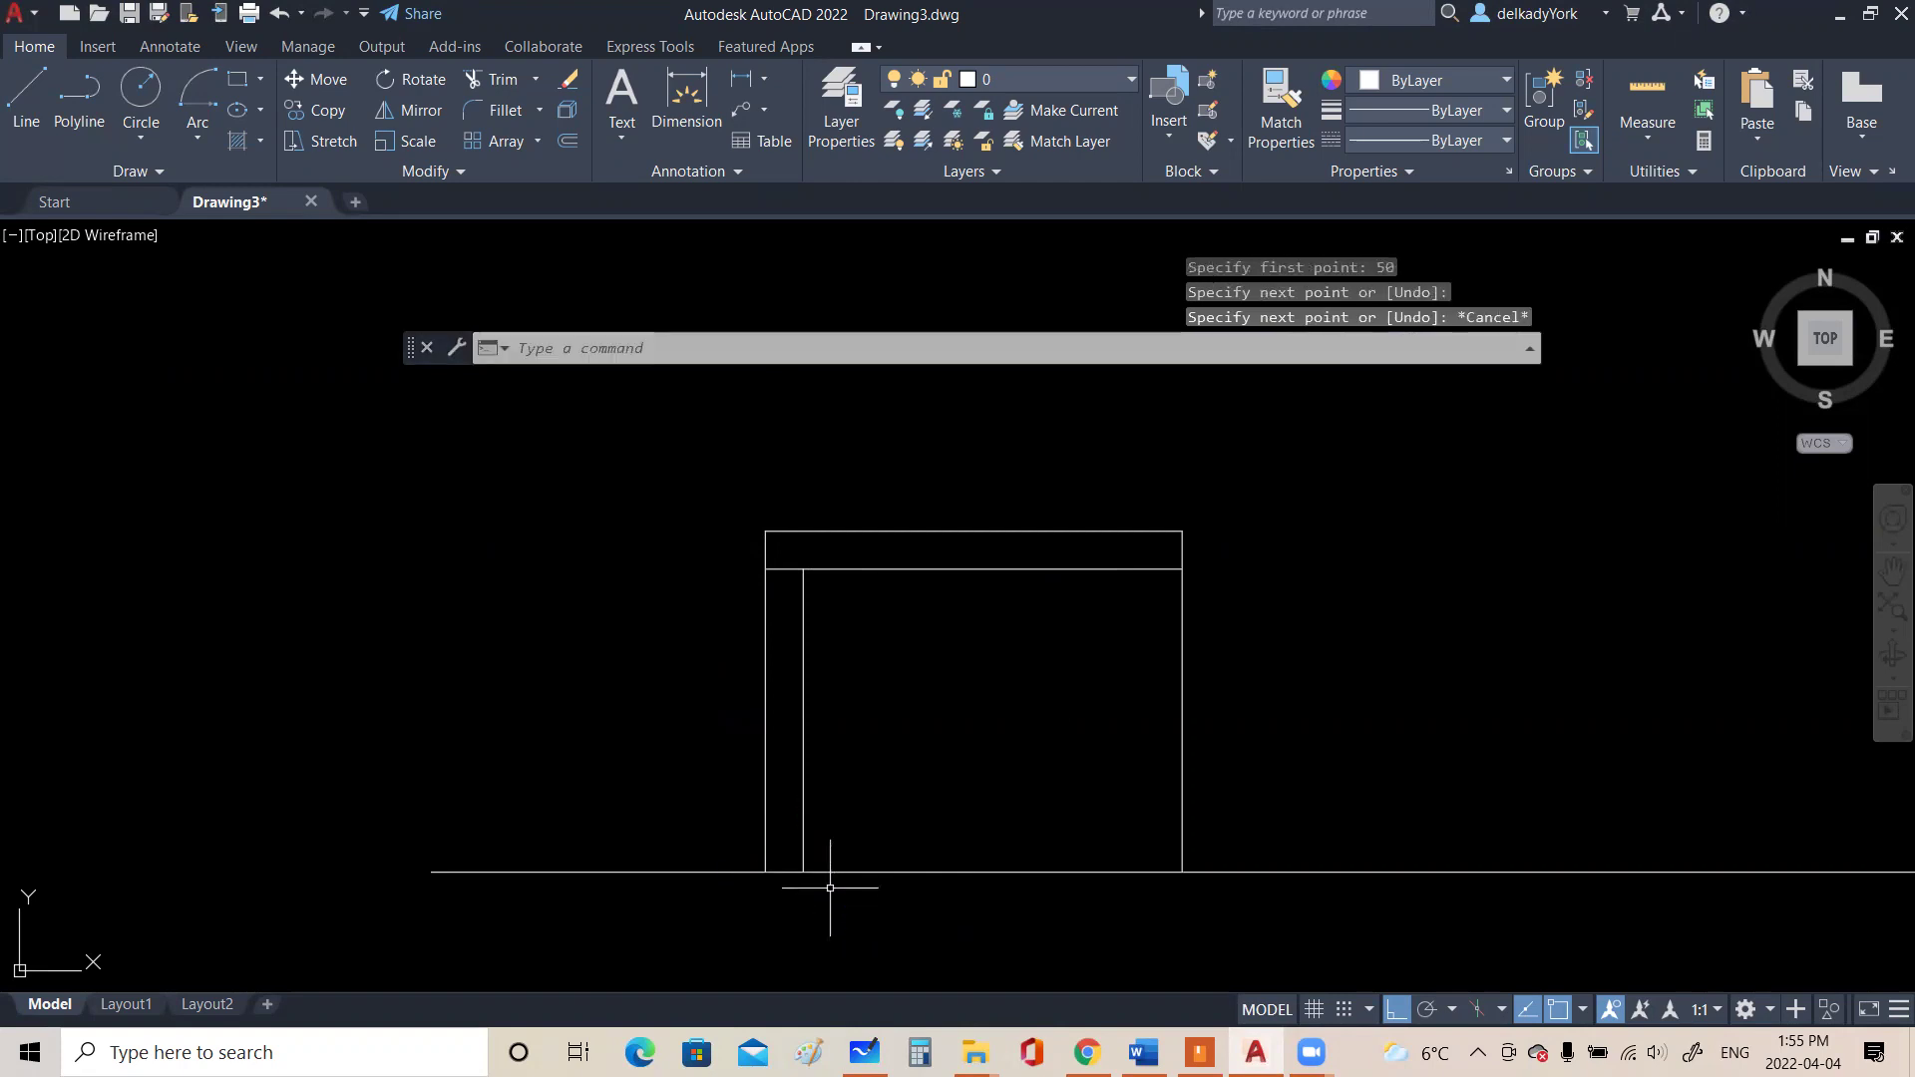
# Draw the right leg's inner edge from the tabletop's underside, 50 in from the right side, straight down to the floor line
pyautogui.rightClick(1326, 454)
pyautogui.click(1342, 463)
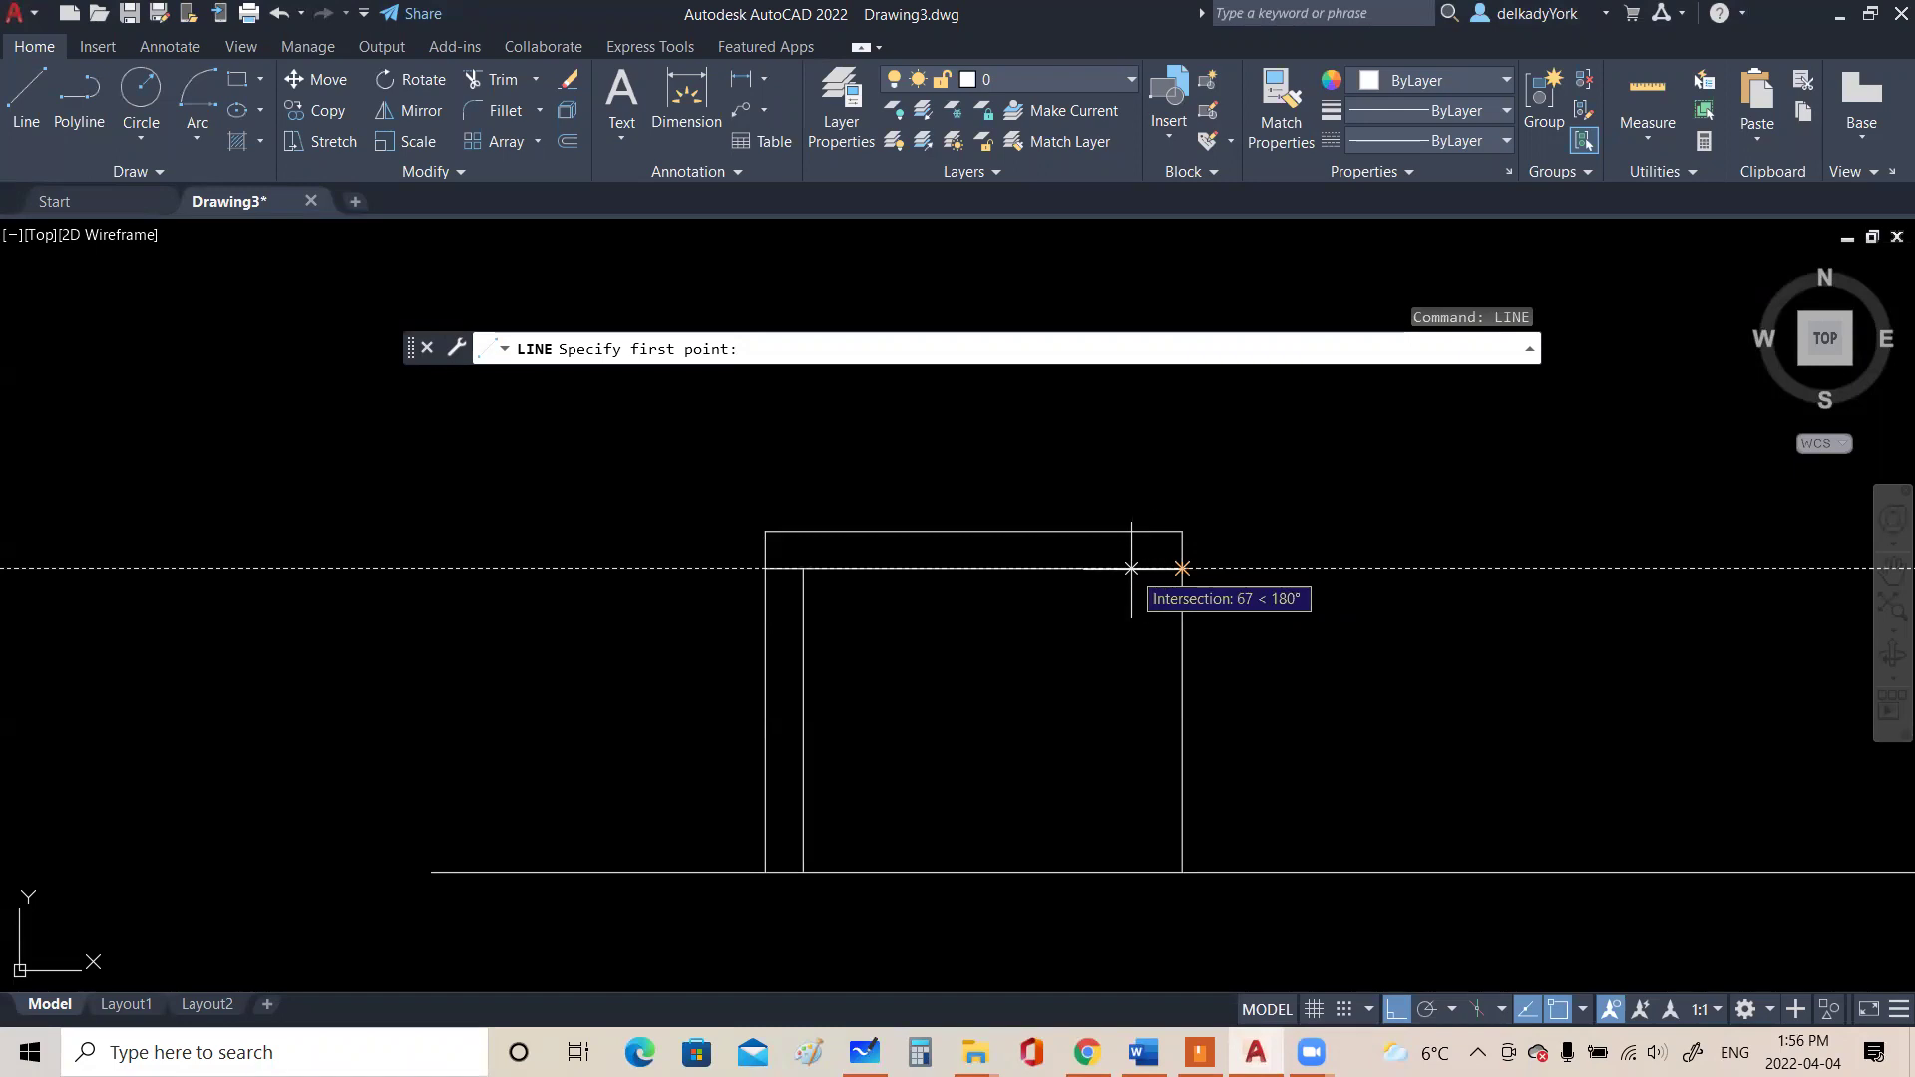
pyautogui.write('50')
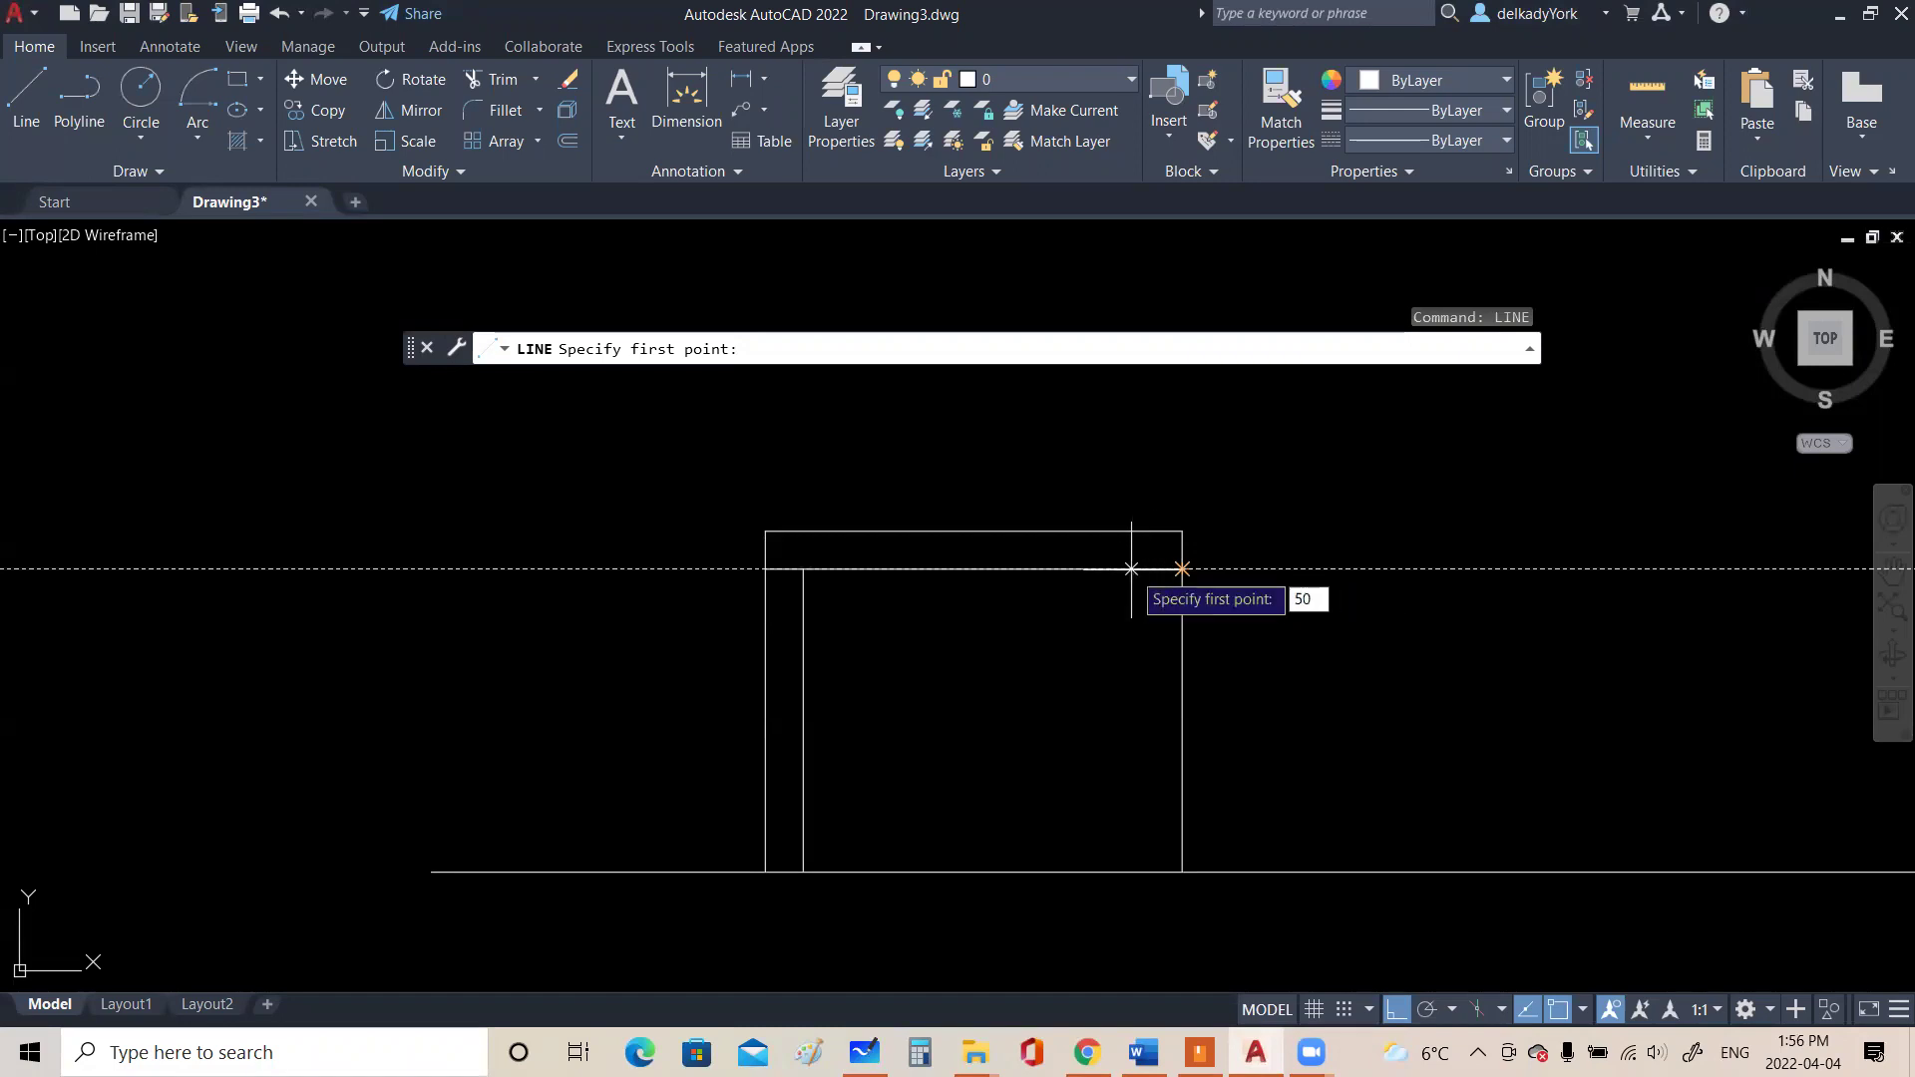
pyautogui.press('Return')
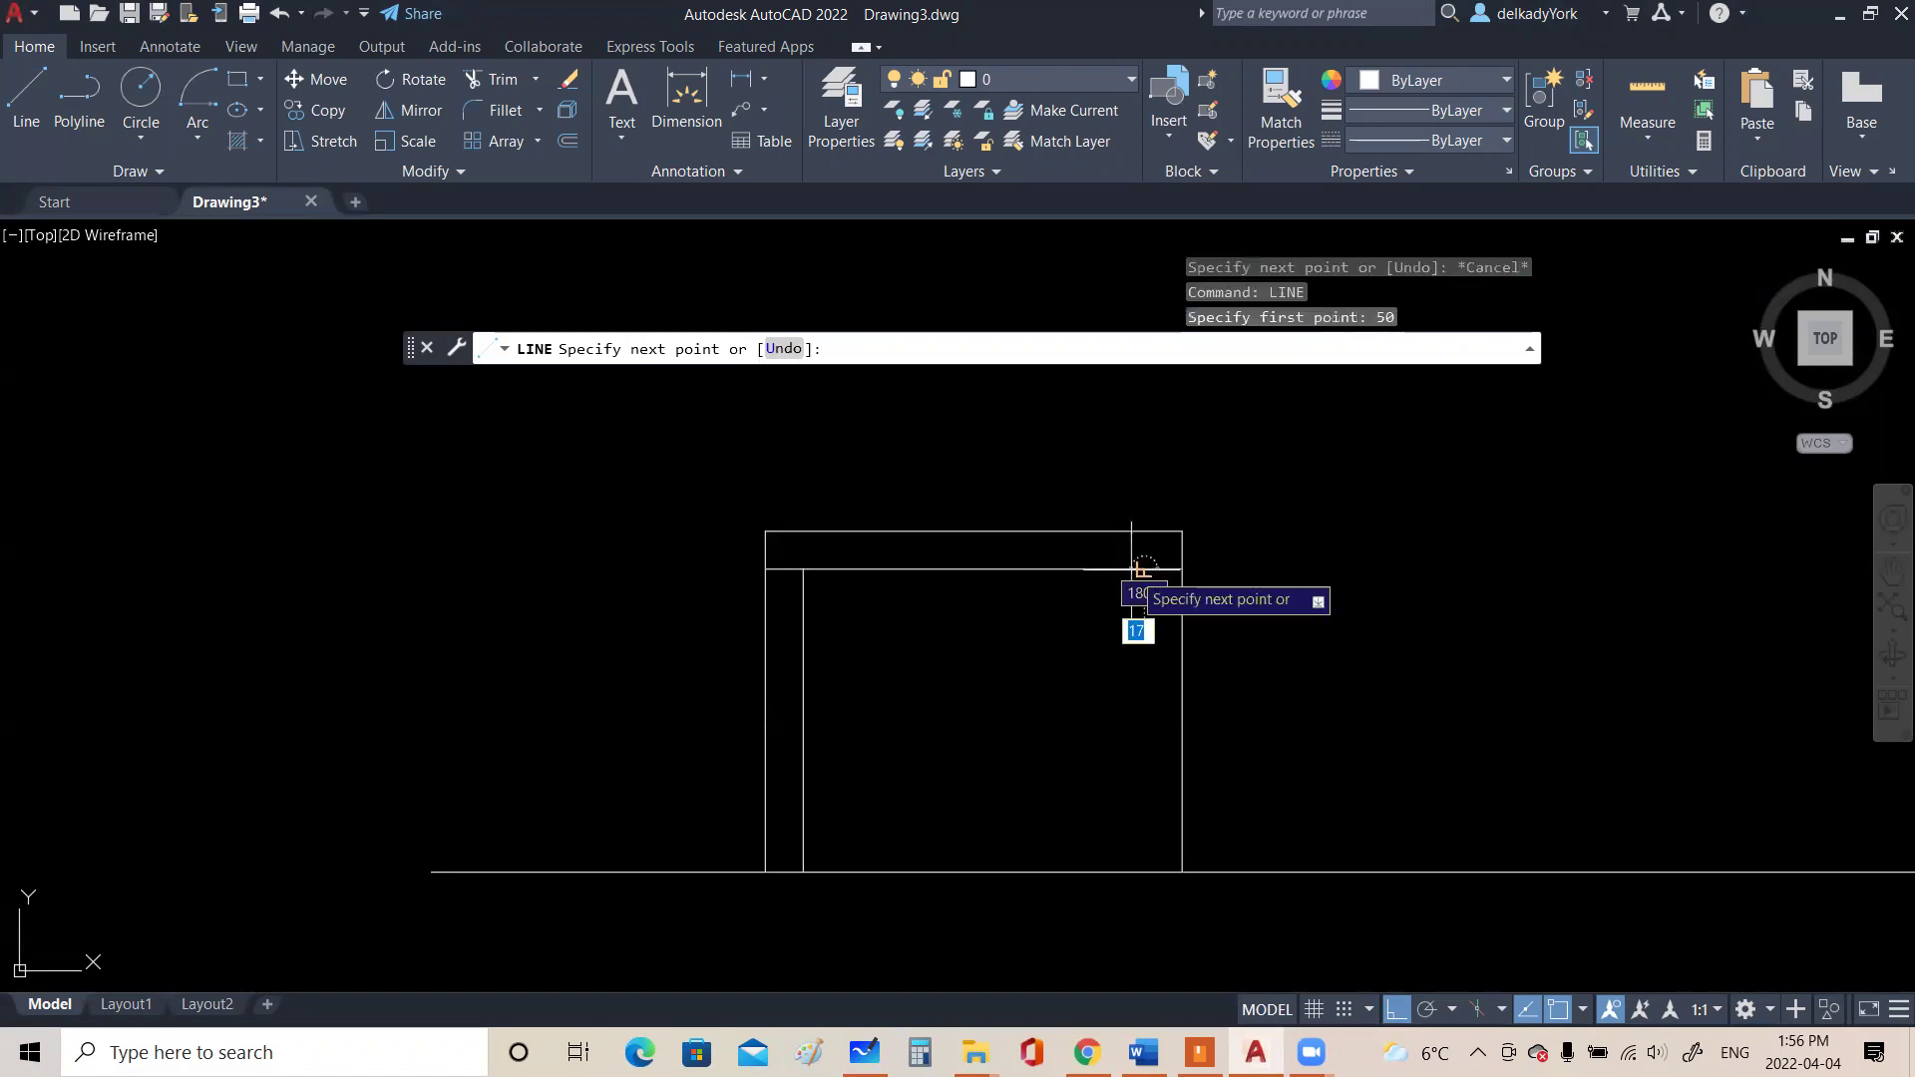
pyautogui.click(1143, 873)
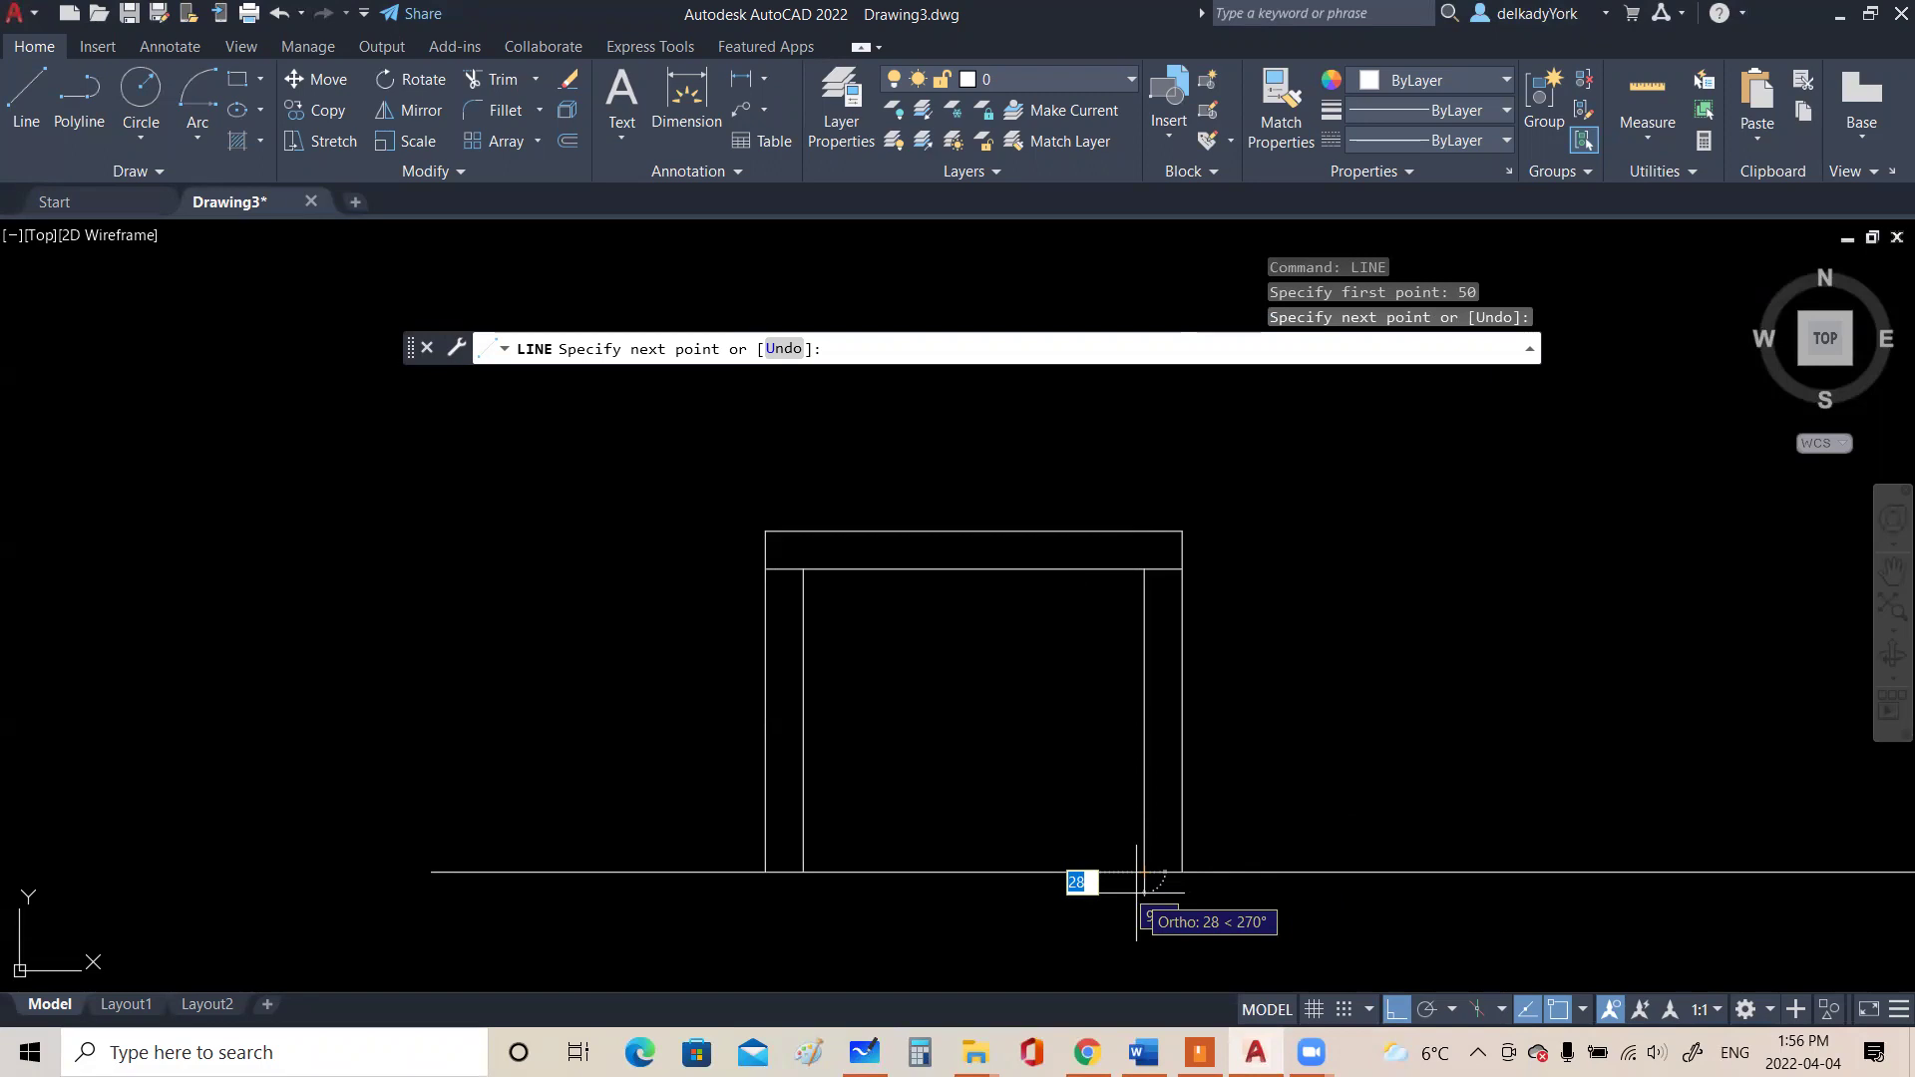
pyautogui.press('Escape')
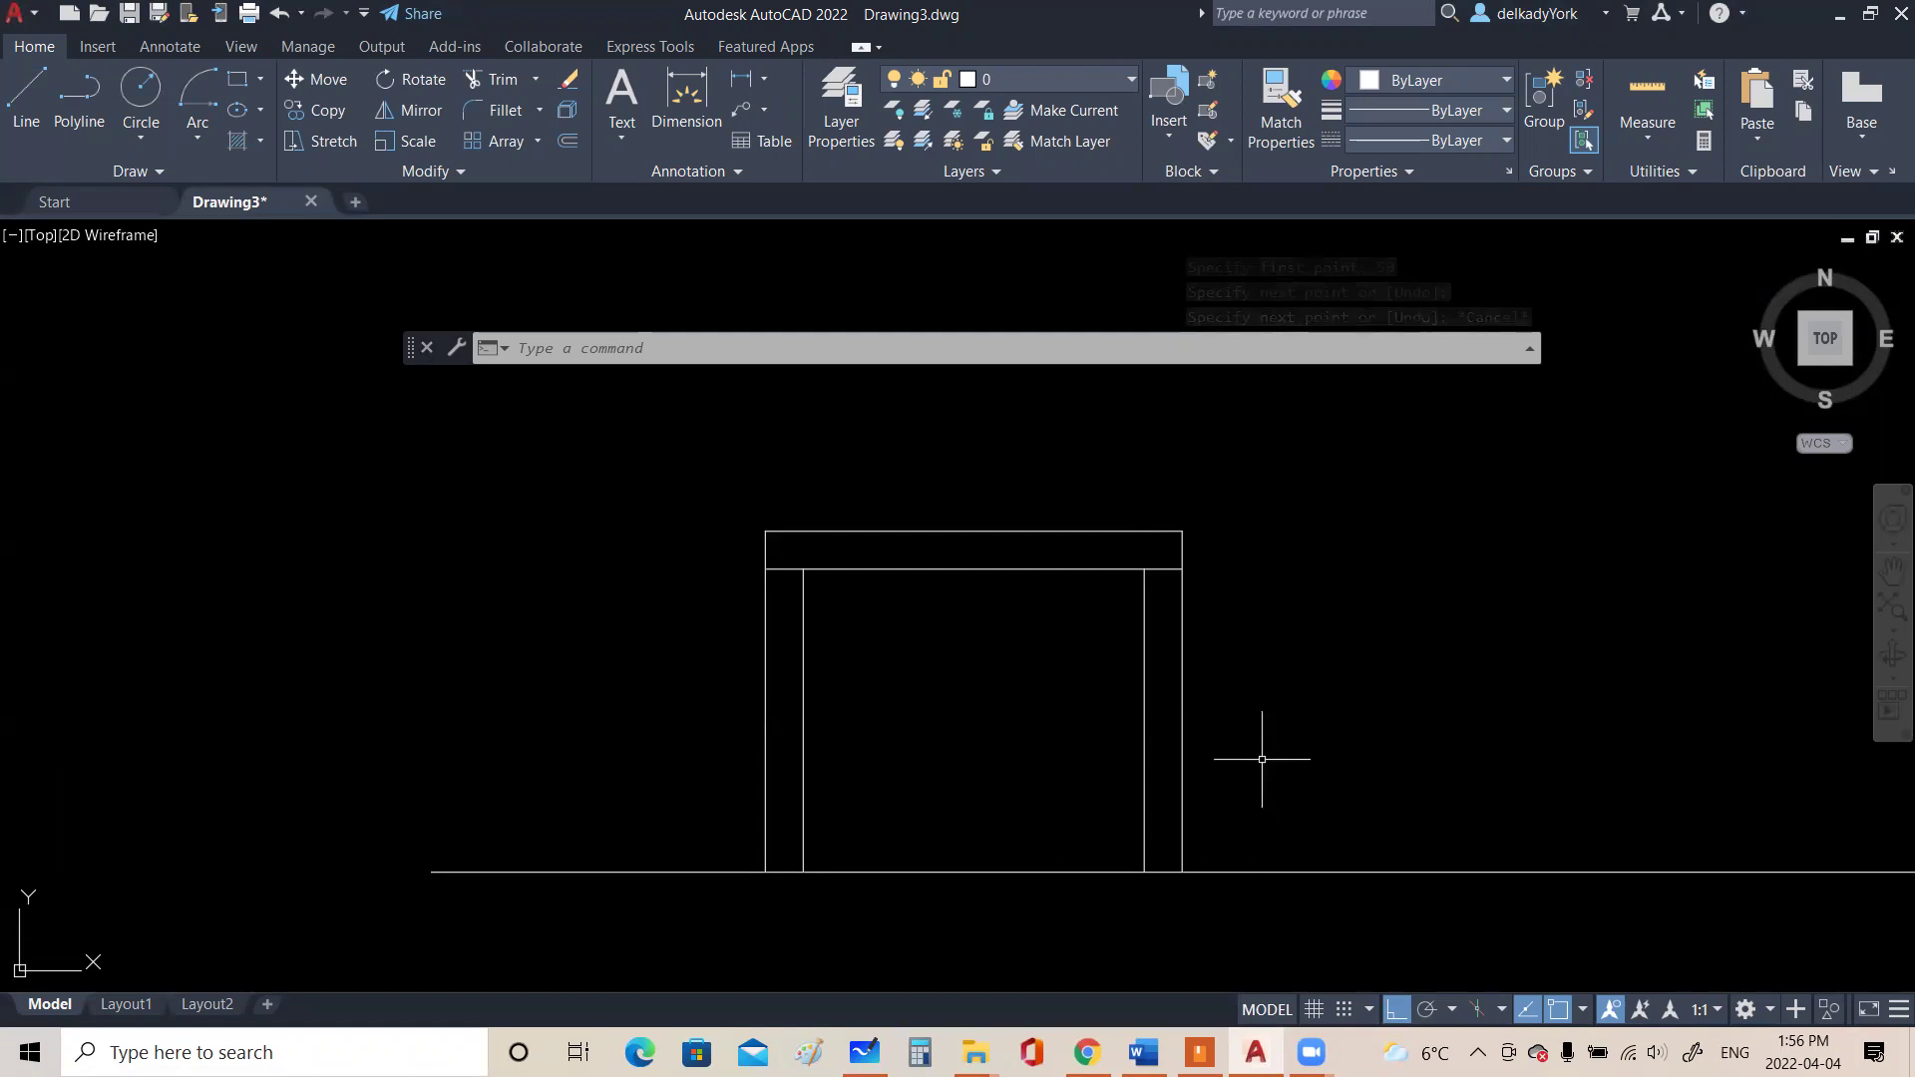
pyautogui.scroll(-2, 791, 789)
pyautogui.scroll(-3, 791, 789)
pyautogui.scroll(1, 858, 846)
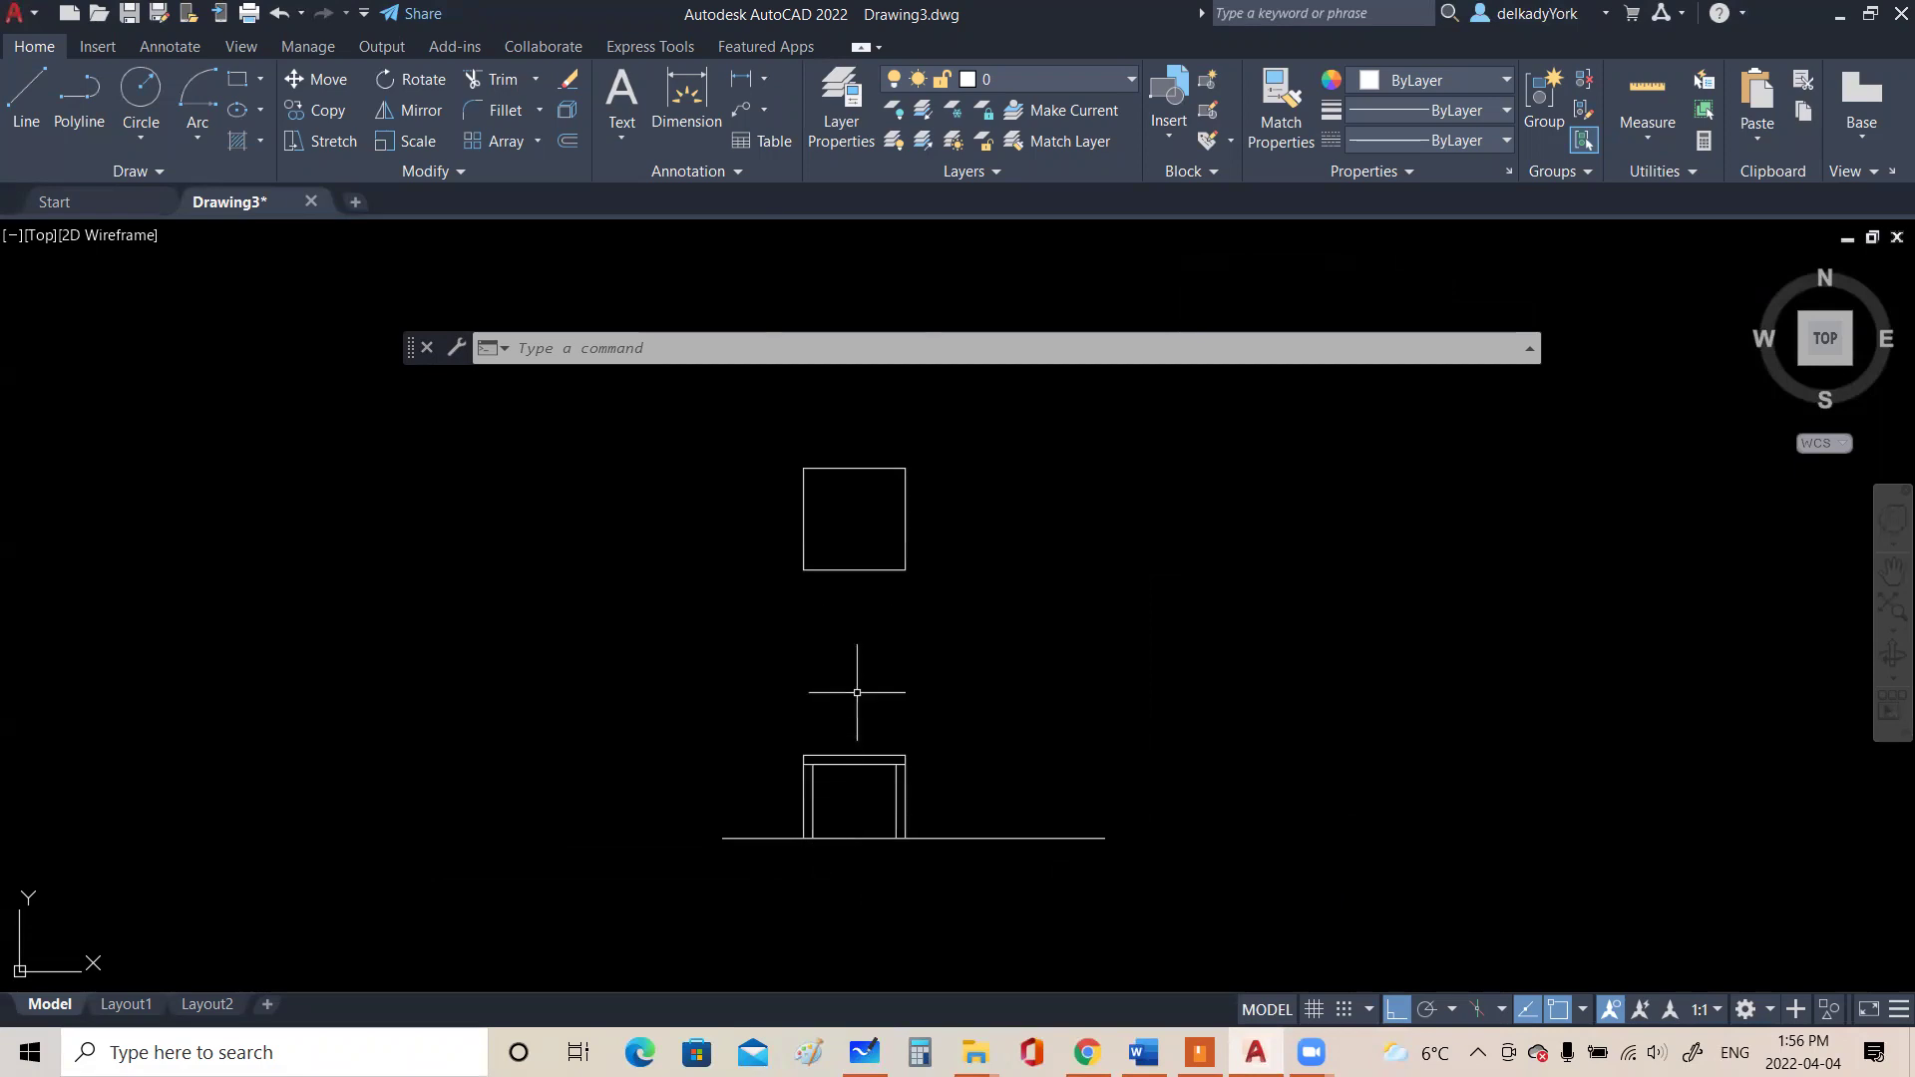